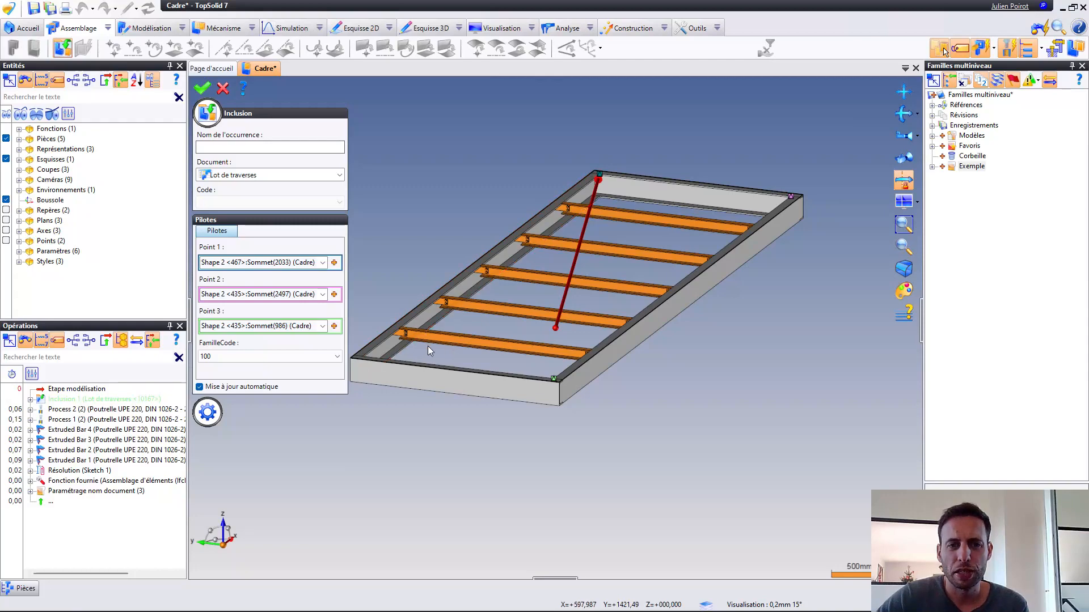
Examine how the Lot de traverses inclusion is placed in the frame, and leave its settings without changes
scroll(431, 332, "up", 3)
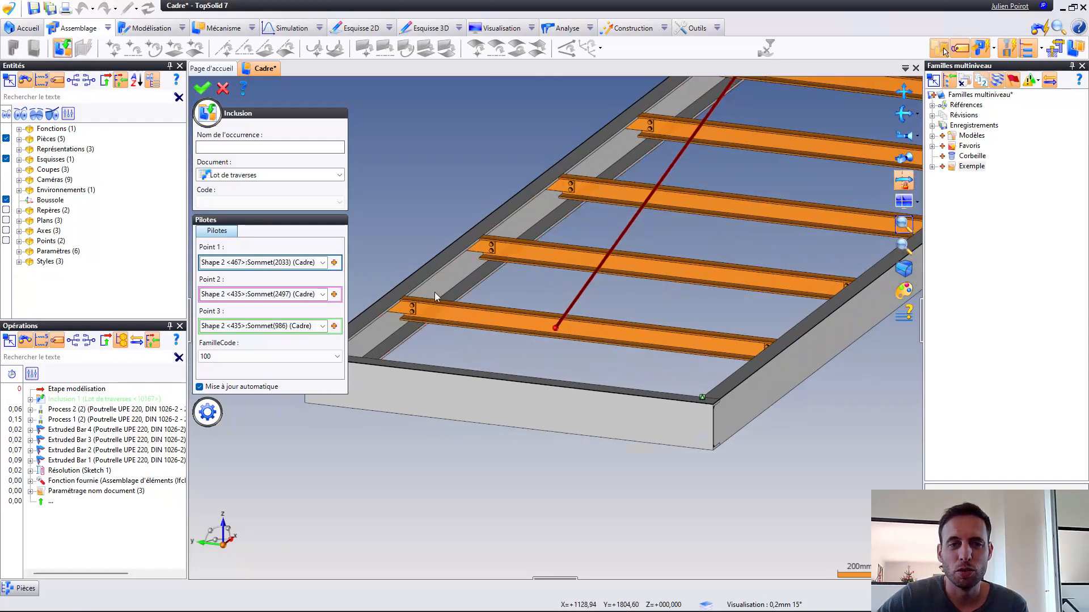
mouse_move(435, 297)
middle_mouse_down()
mouse_move(413, 293)
mouse_move(462, 267)
mouse_move(428, 251)
mouse_move(448, 296)
middle_mouse_up()
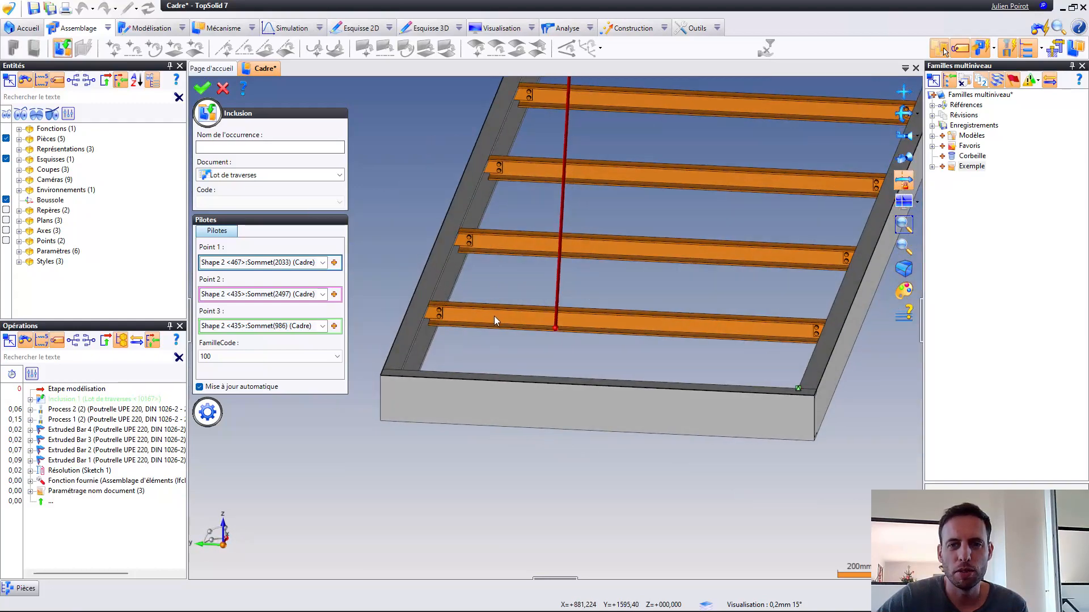
scroll(491, 318, "down", 3)
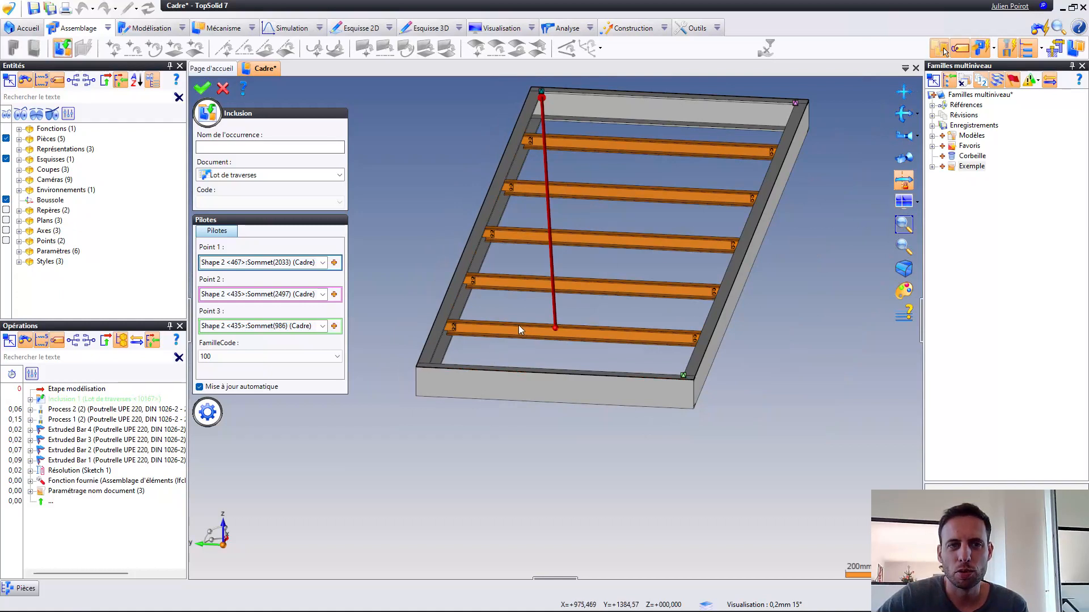
left_click(222, 85)
Review the contents of the Exemple folder: the documents in subfolders 1, 2 and 3 and the Cadre assembly
left_click(932, 166)
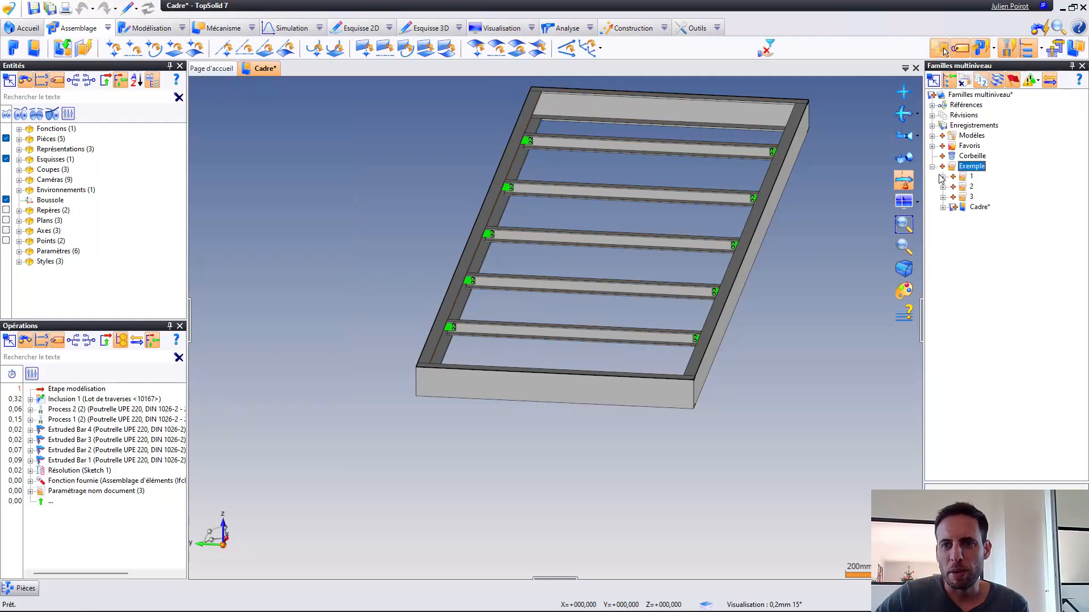
left_click(943, 176)
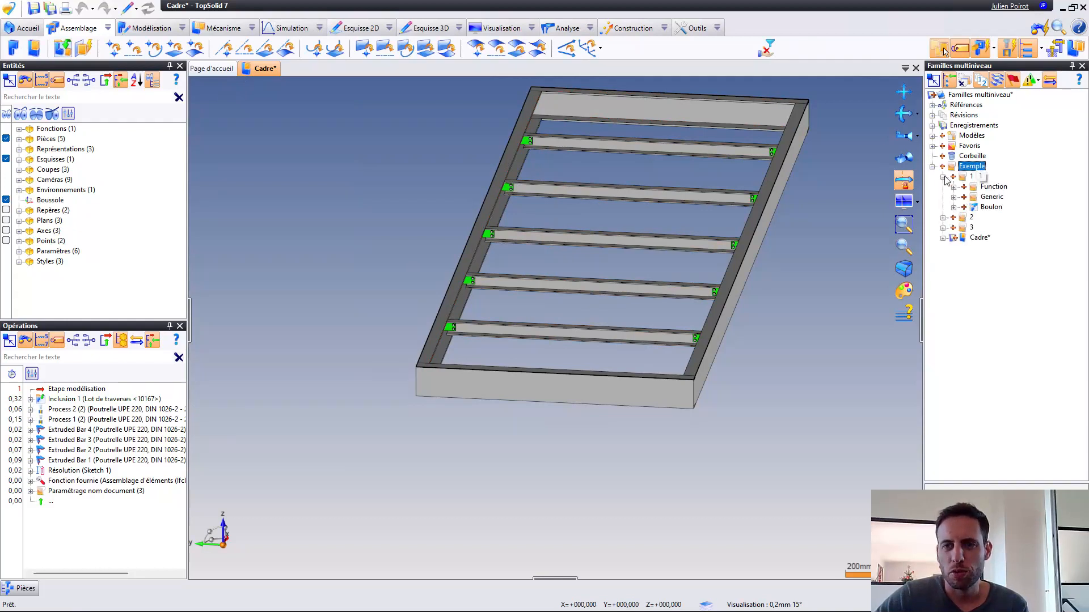
left_click(943, 176)
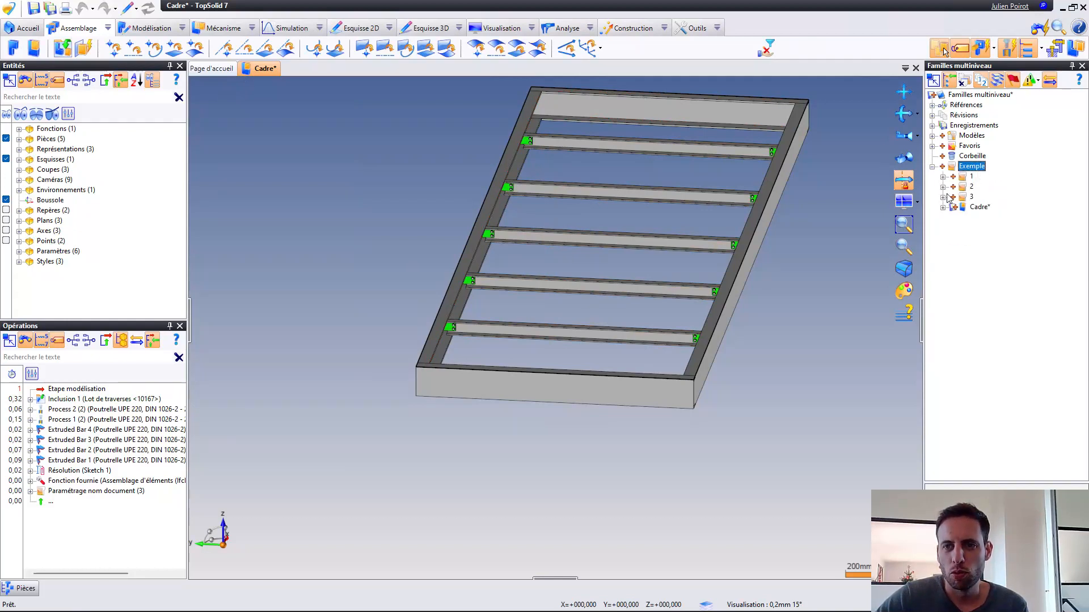
left_click(942, 187)
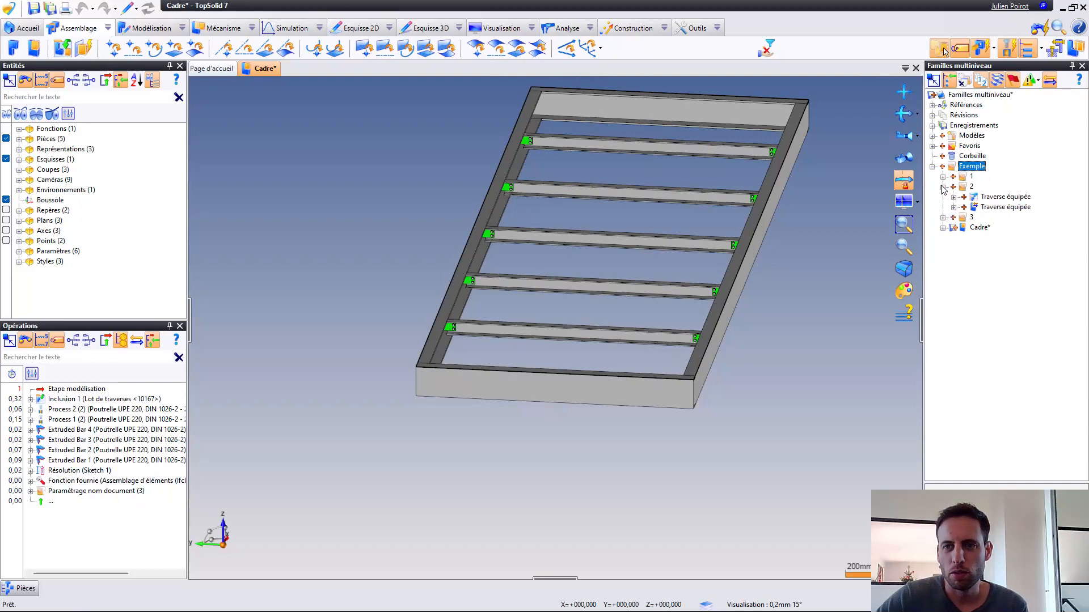
left_click(1006, 208)
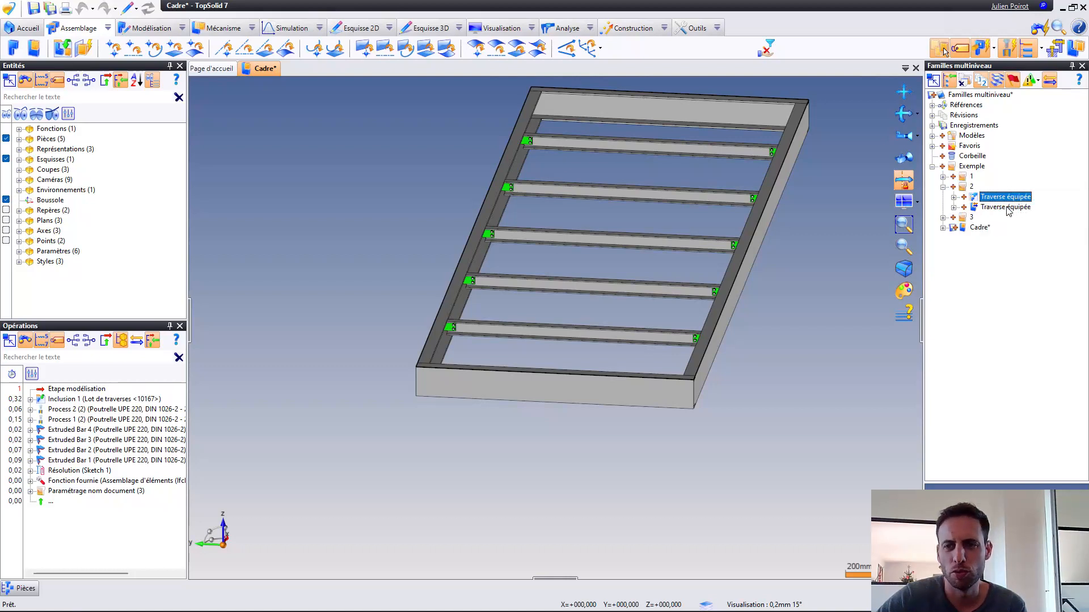
left_click(943, 218)
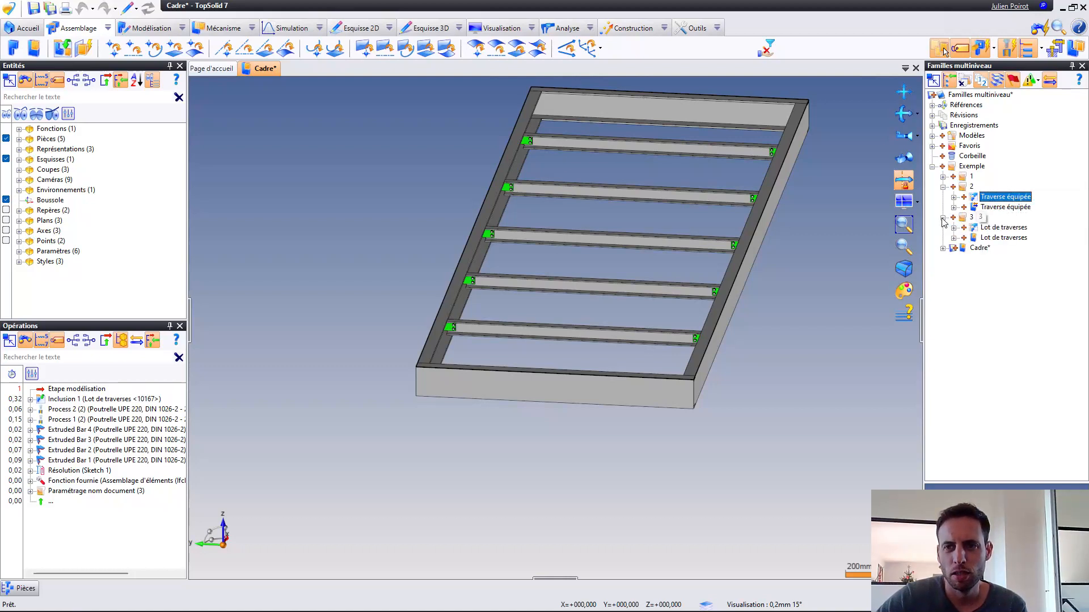
left_click(994, 229)
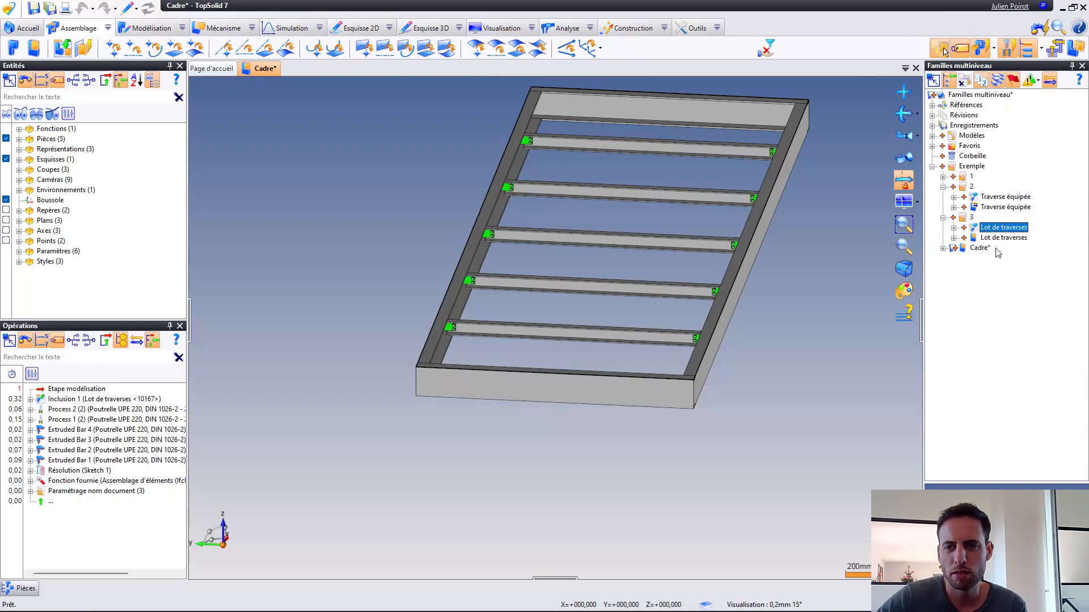
left_click(997, 240)
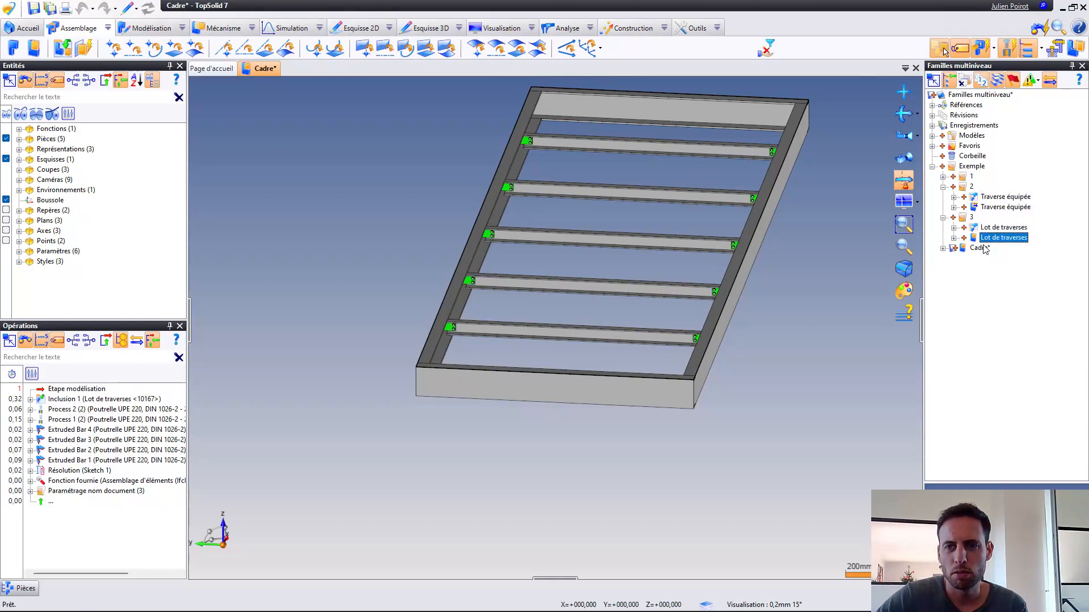
left_click(980, 249)
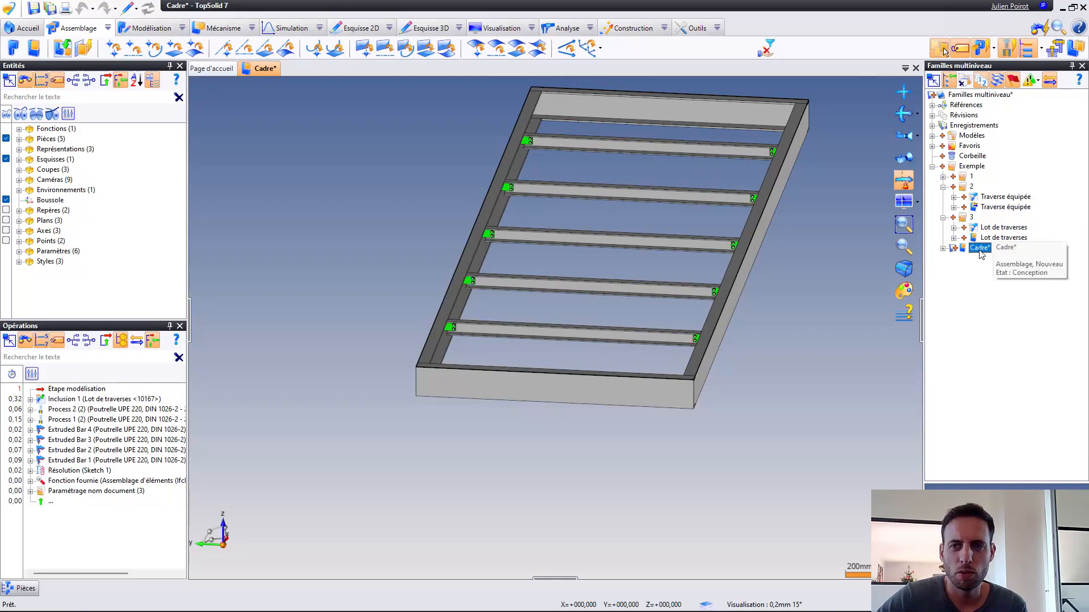
left_click(989, 198)
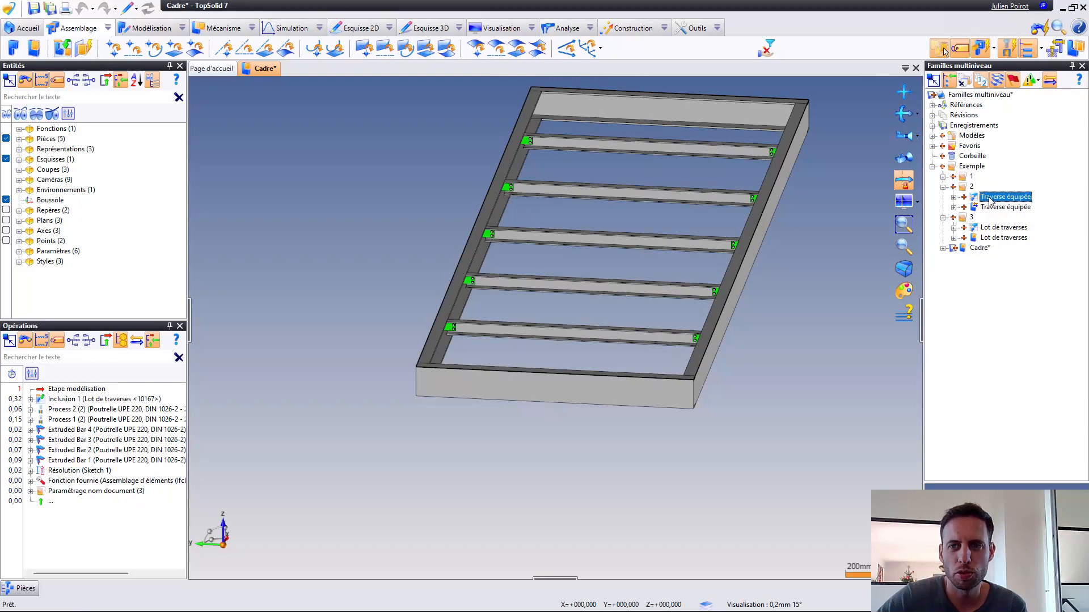
left_click(1010, 229)
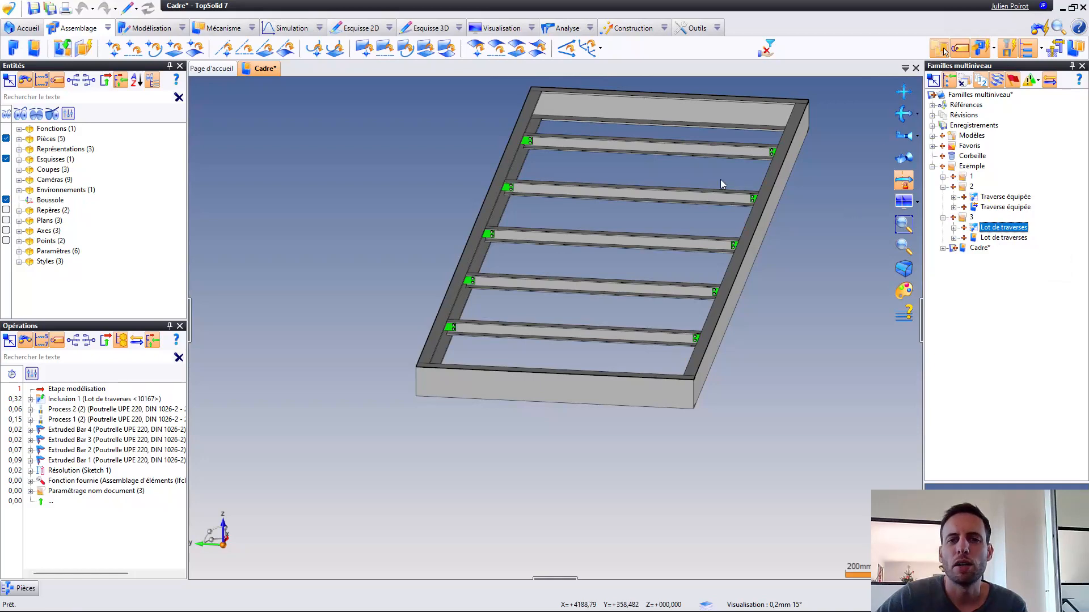
Reopen the Lot de traverses inclusion, examine its three driver points on the frame, and cancel the edit
right_click(632, 142)
left_click(658, 189)
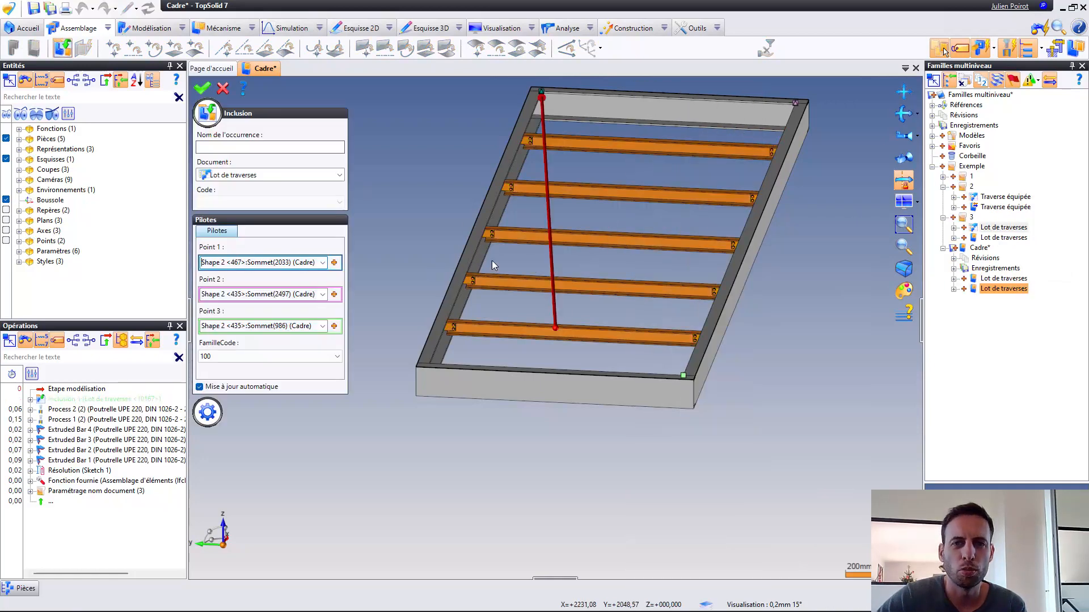
middle_click_drag(534, 274, 517, 272)
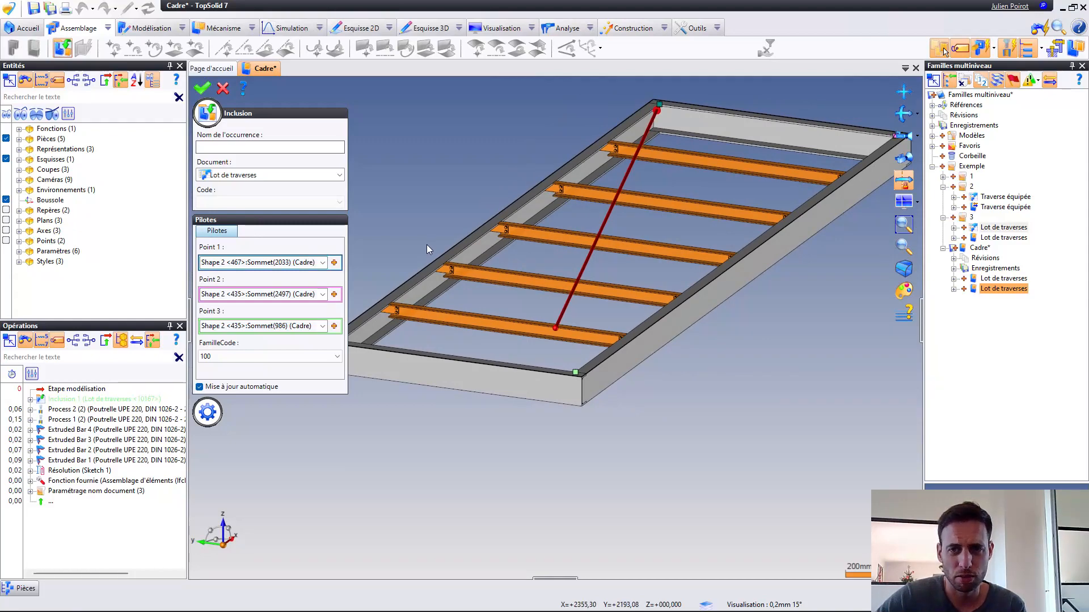
middle_click_drag(489, 253, 459, 262)
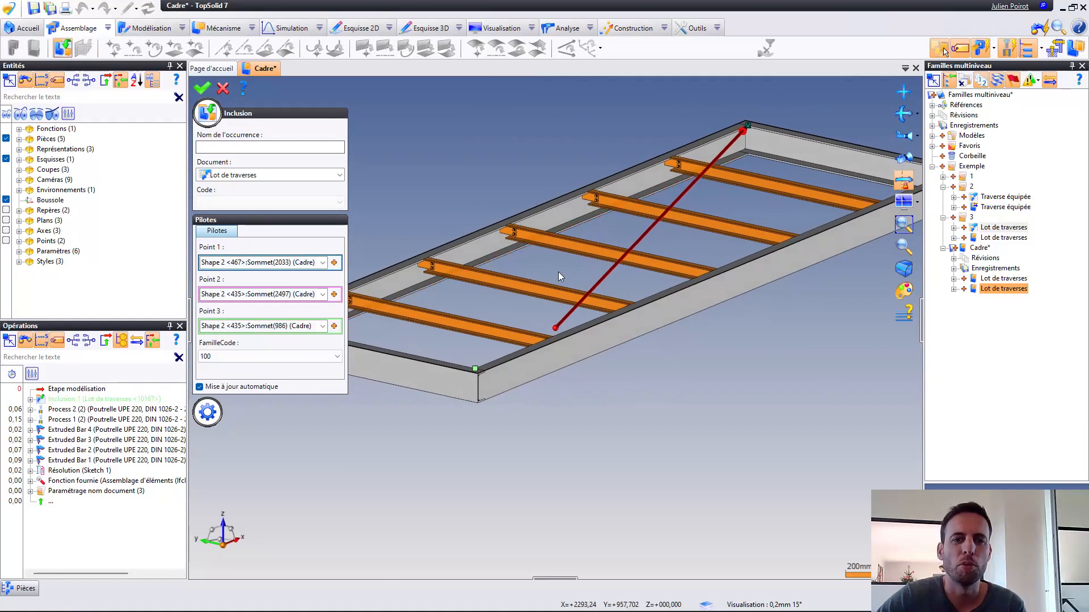
left_click(223, 88)
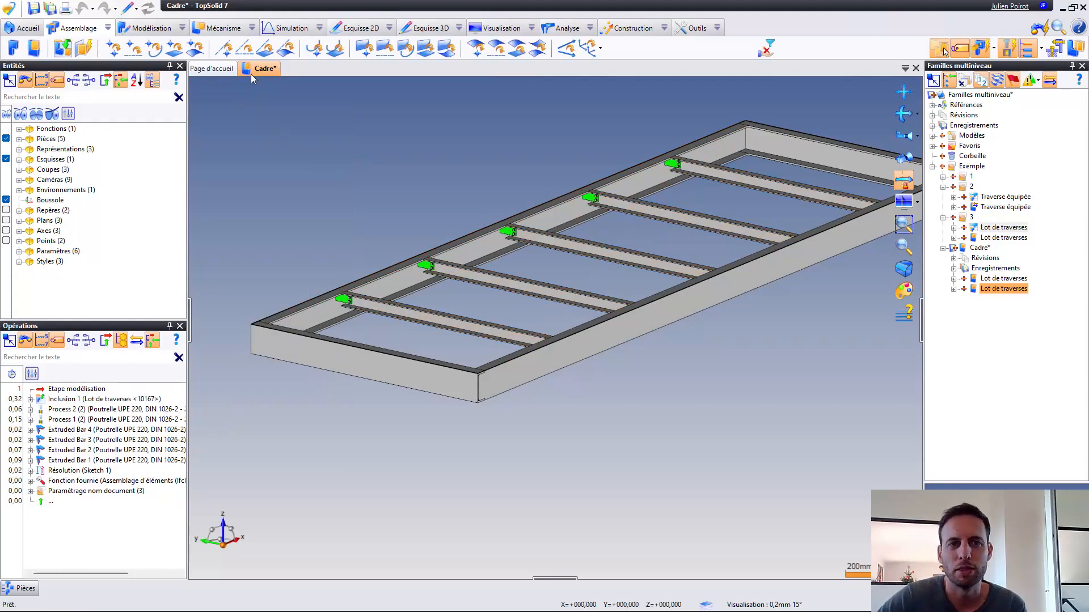
Close the Cadre assembly and create a new assembly document in the Familles multiniveau project
left_click(553, 340)
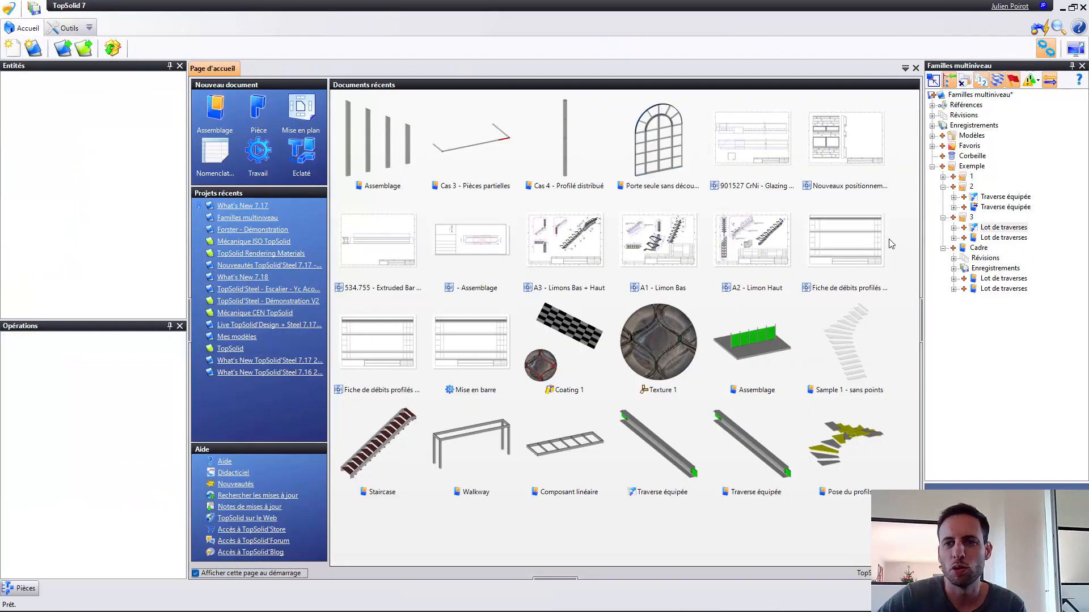
left_click(933, 166)
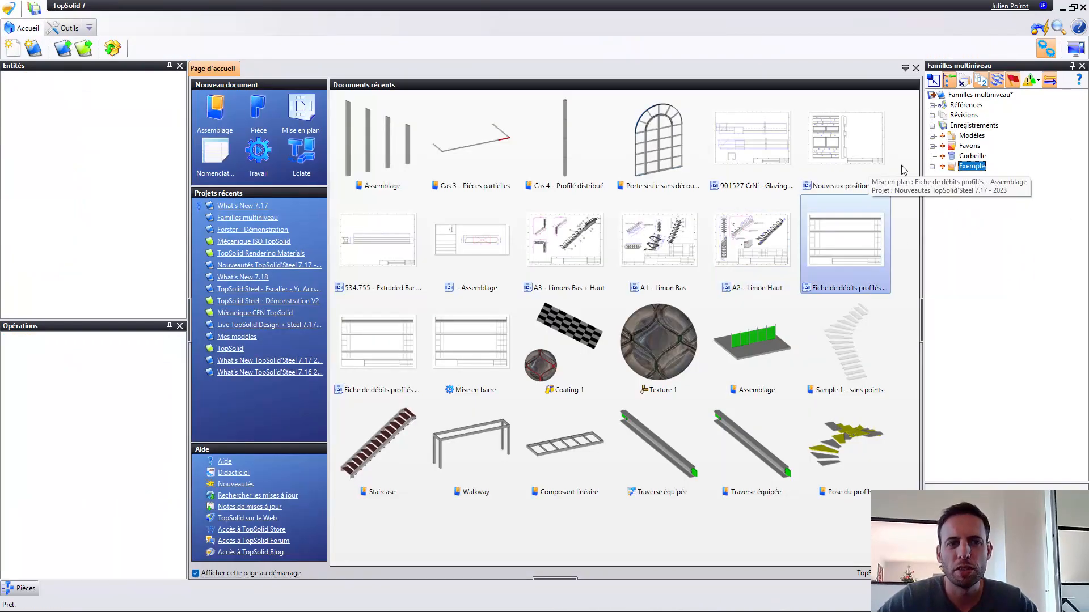
right_click(953, 96)
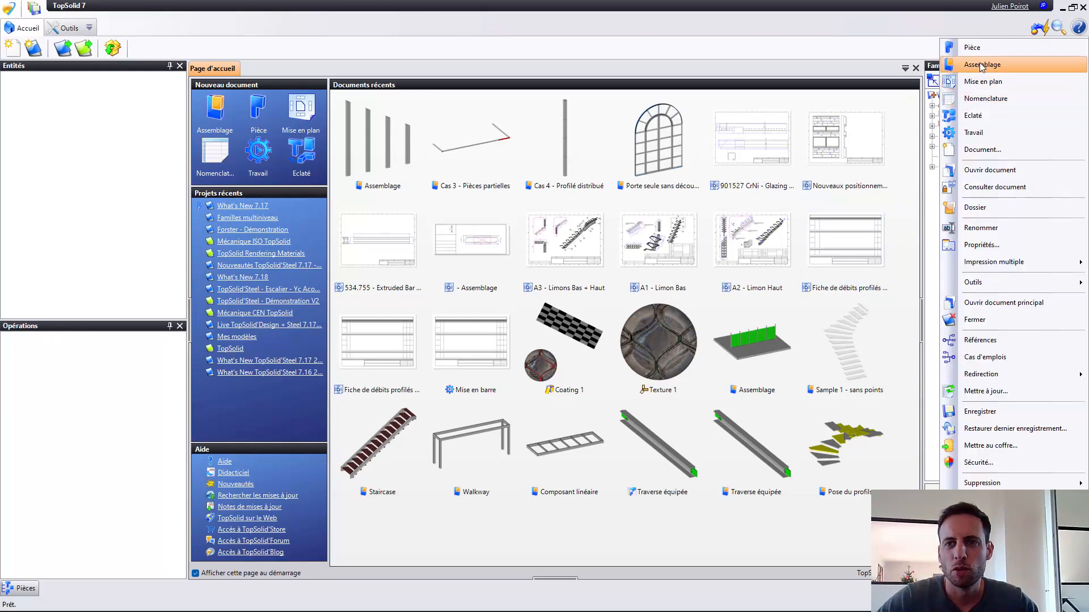
key("Escape")
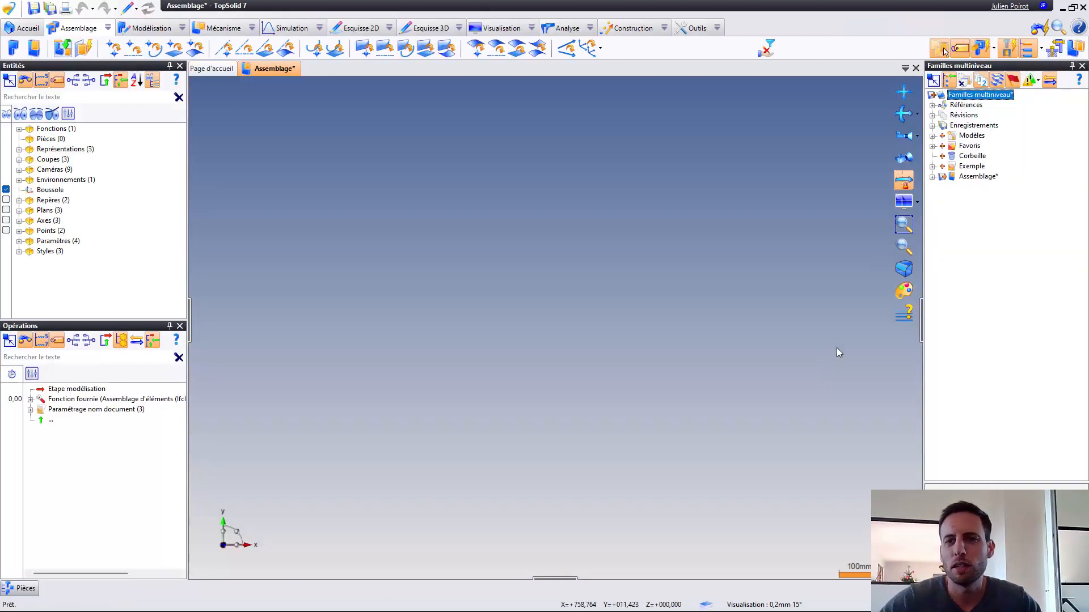
Set the new assembly's designation to Traverse équipé in its properties
right_click(975, 177)
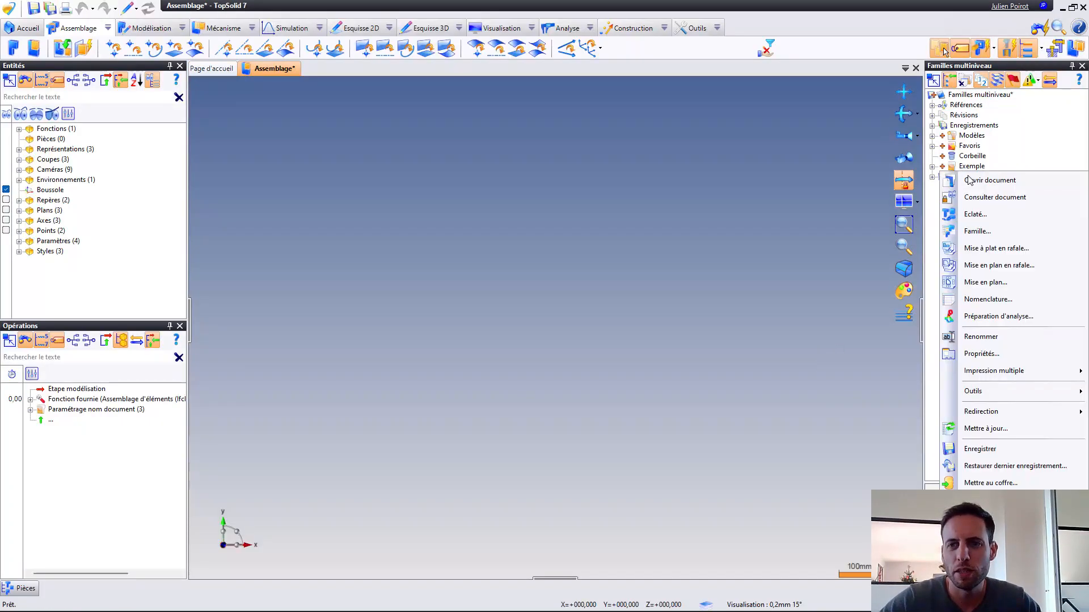
left_click(1004, 354)
left_click(529, 521)
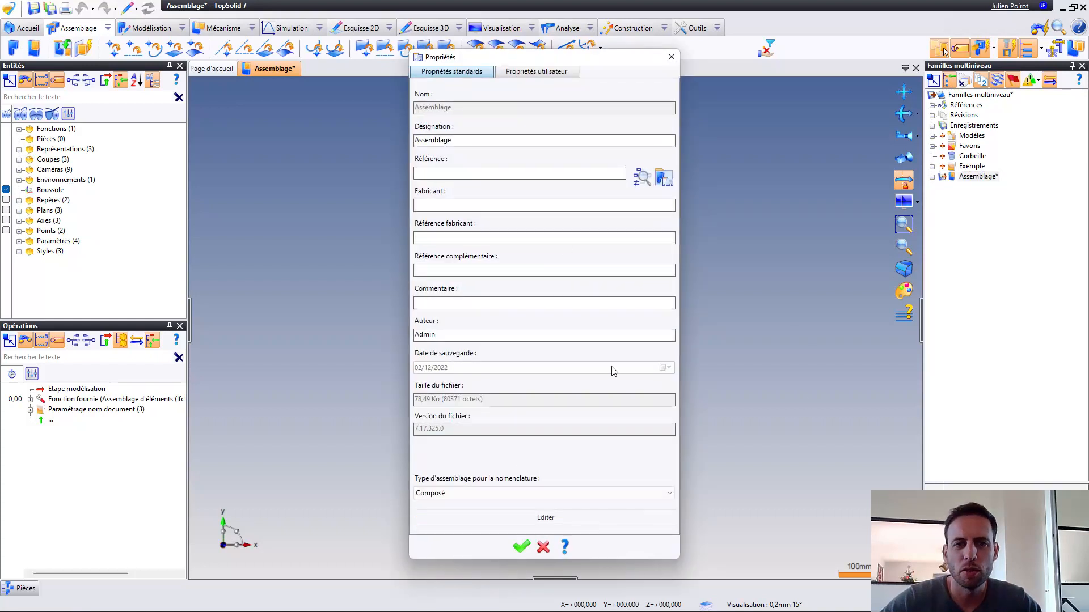
double_click(495, 138)
type("T")
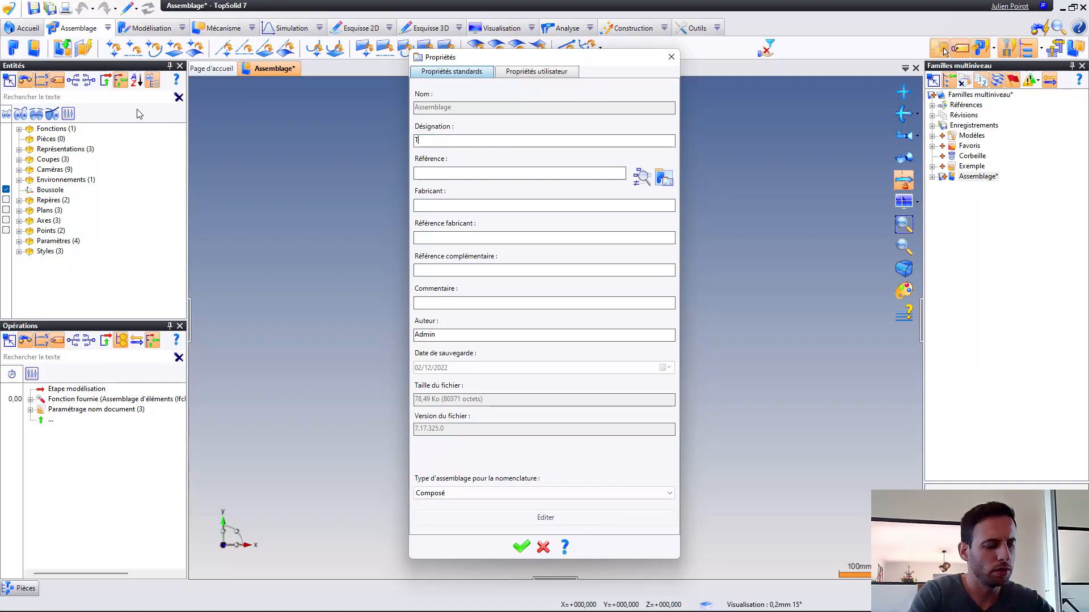
type("raverse")
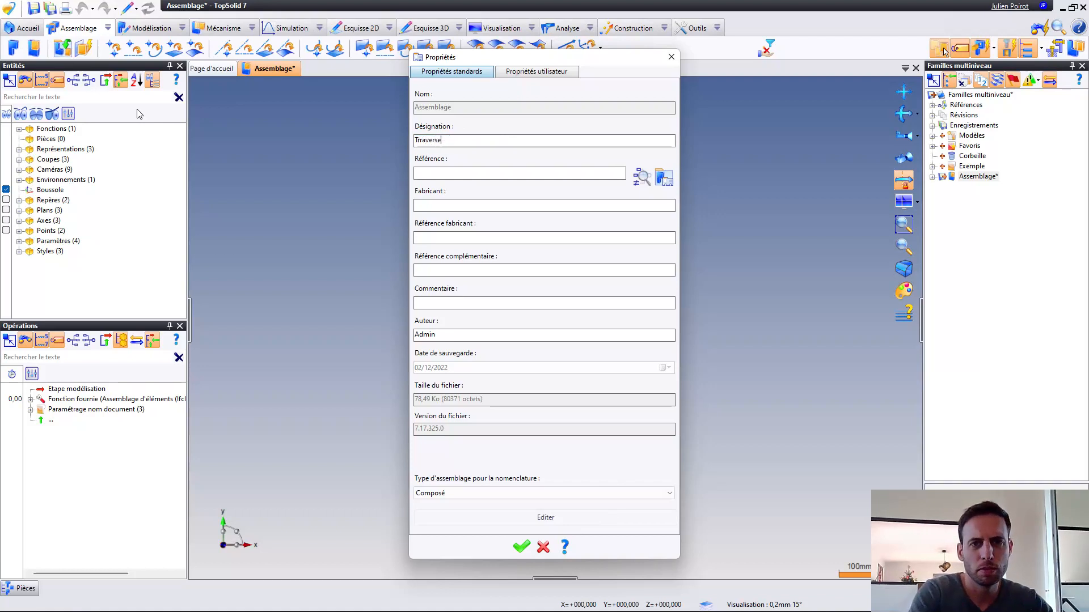
type("averse é")
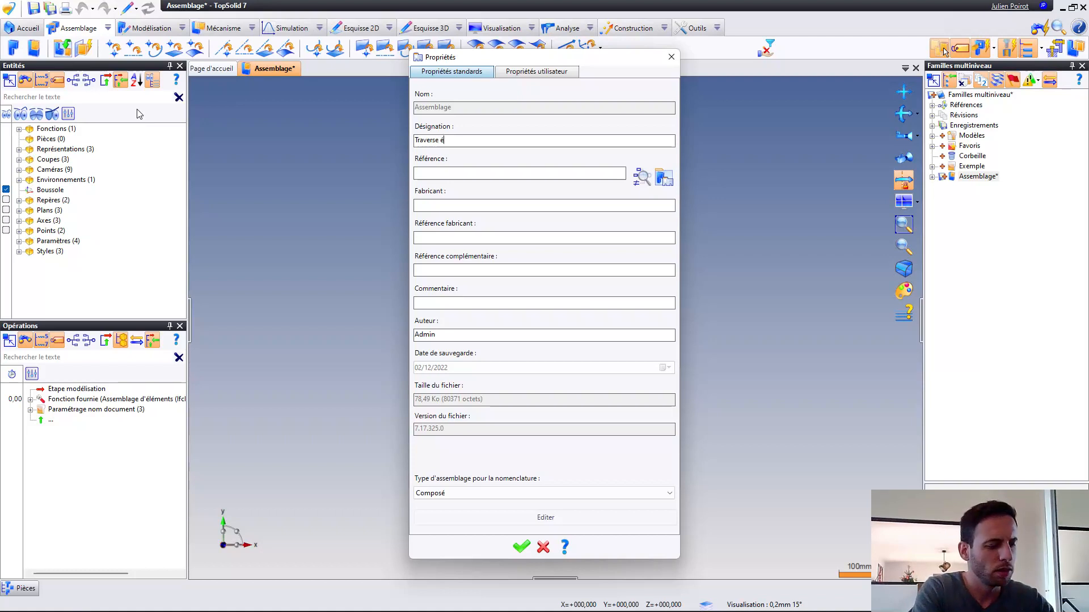
type("quipé")
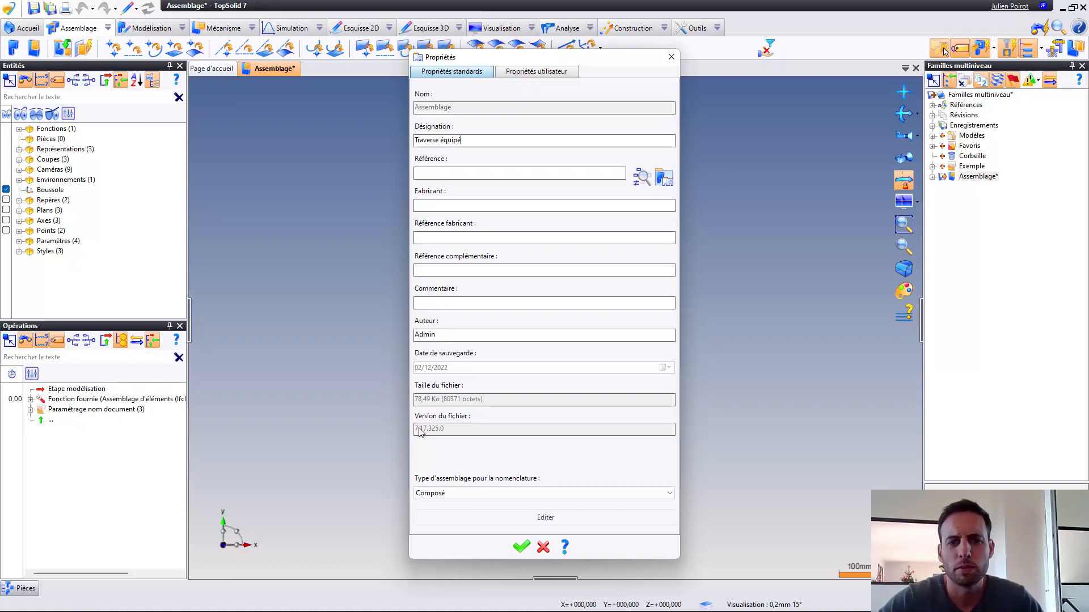
left_click(522, 547)
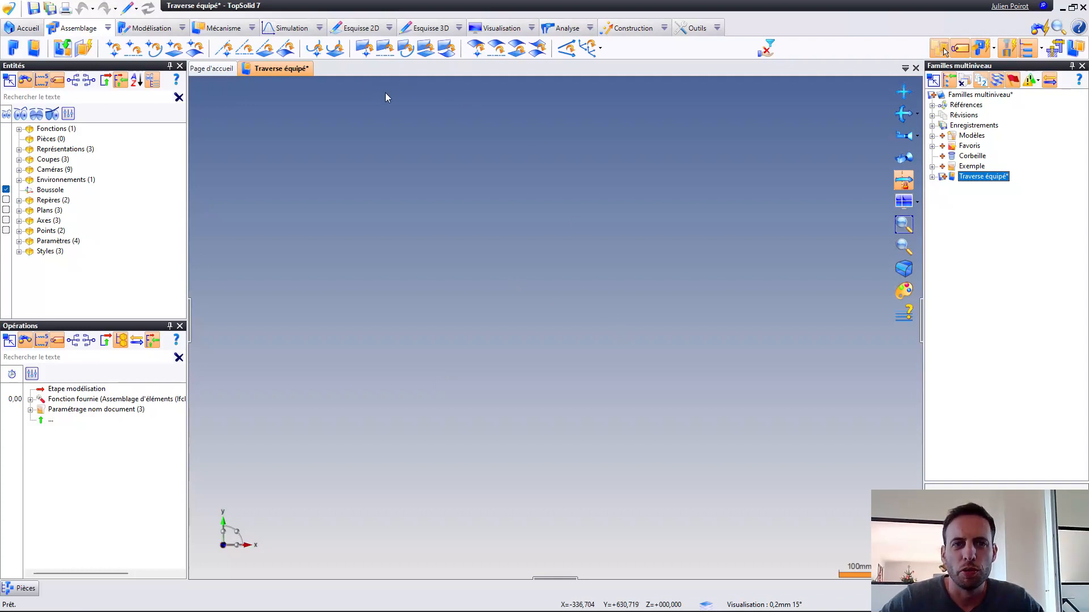
Start a 2D sketch and draw a horizontal line about 880 mm long from the origin along the X axis
left_click(357, 28)
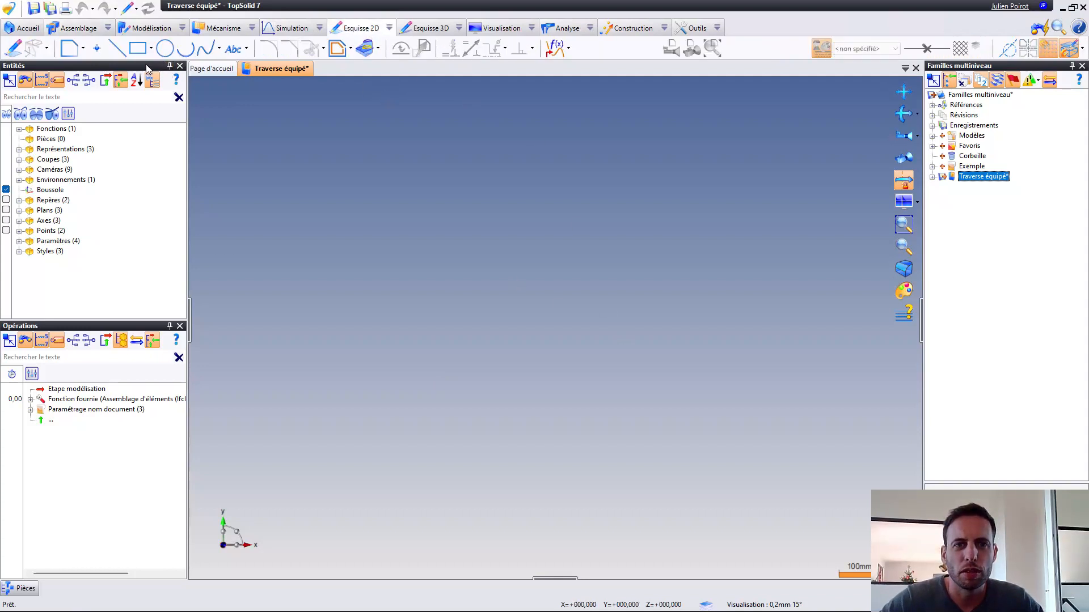
left_click(118, 49)
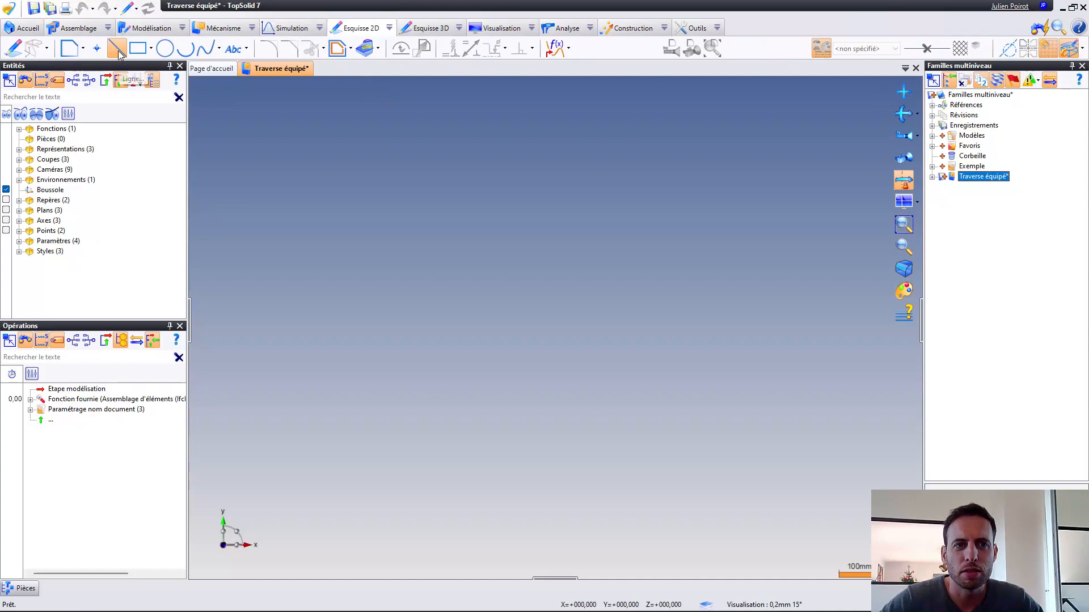
middle_click_drag(596, 354, 457, 322)
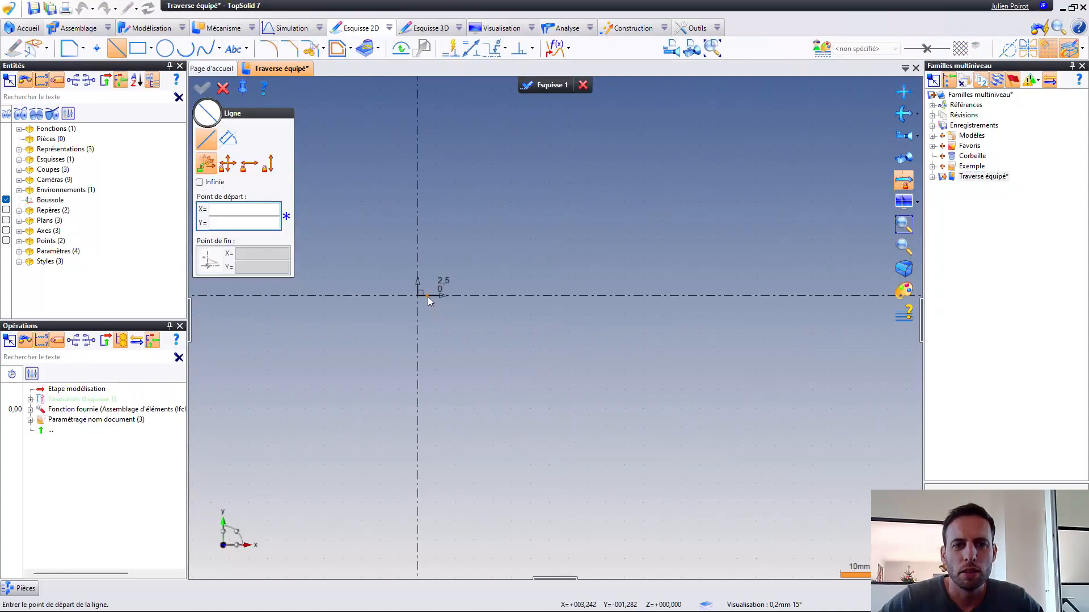
left_click(417, 295)
scroll(356, 342, "down", 5)
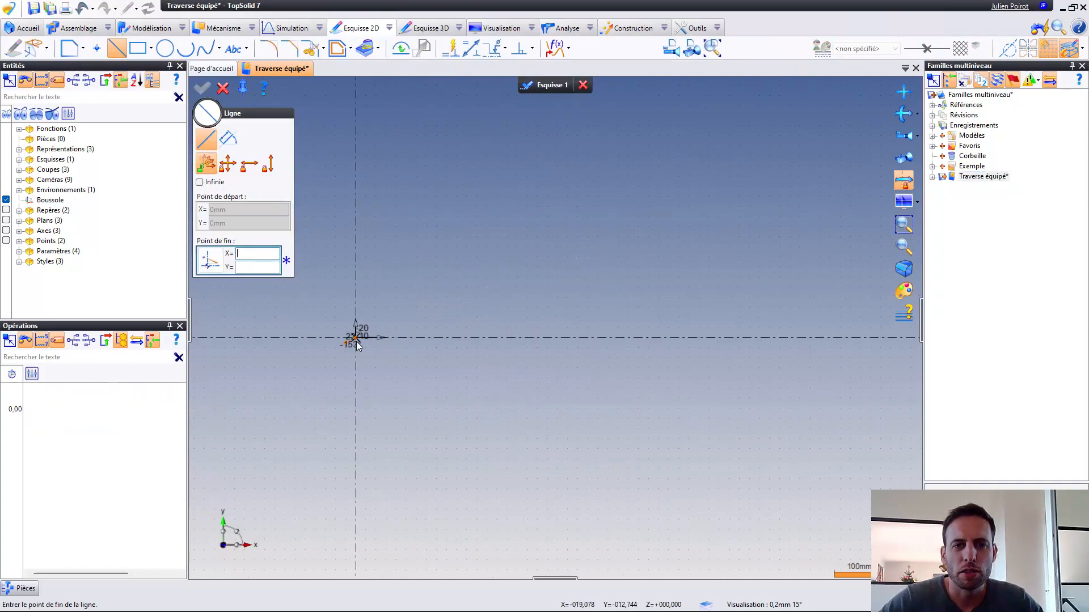
left_click(800, 337)
key("Escape")
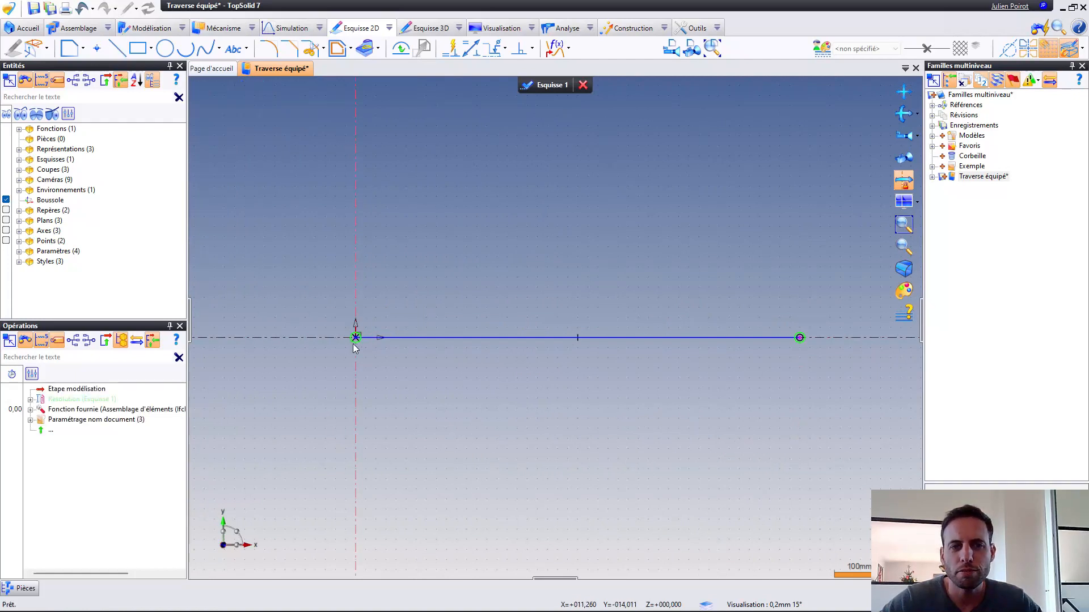
Dimension the line's length with a new parameter Longueur=1000 and centre the dimension text below the line
right_click(490, 250)
left_click(567, 299)
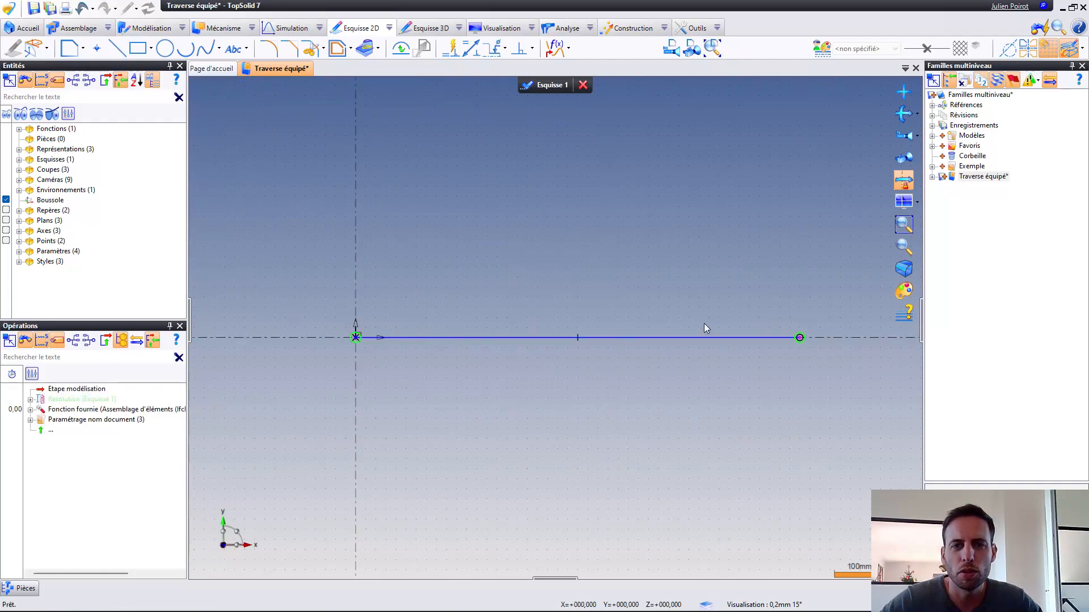
left_click(757, 338)
left_click(481, 383)
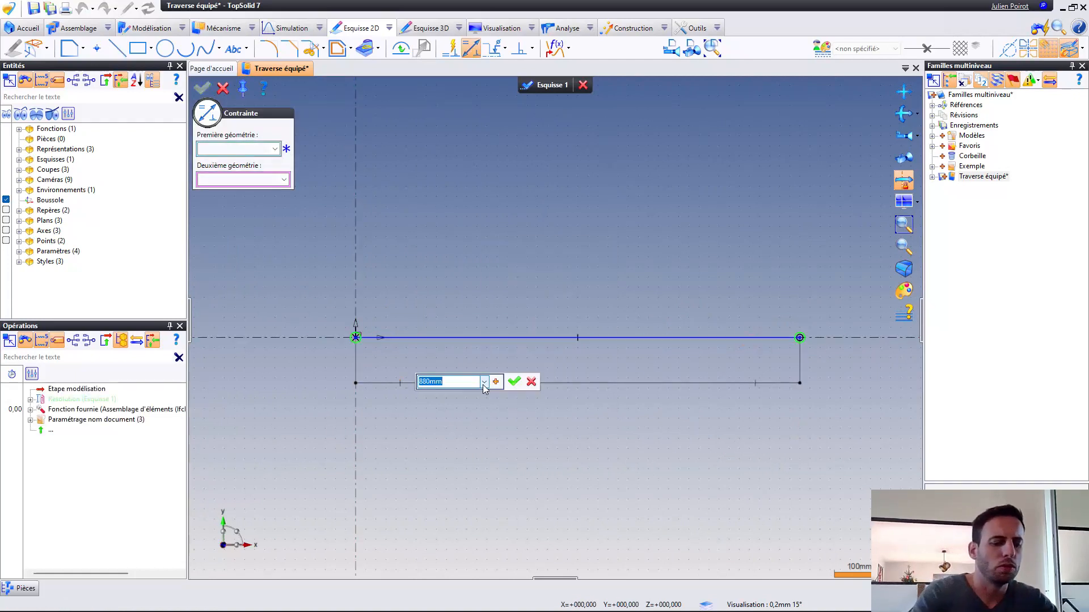
type("Longueur")
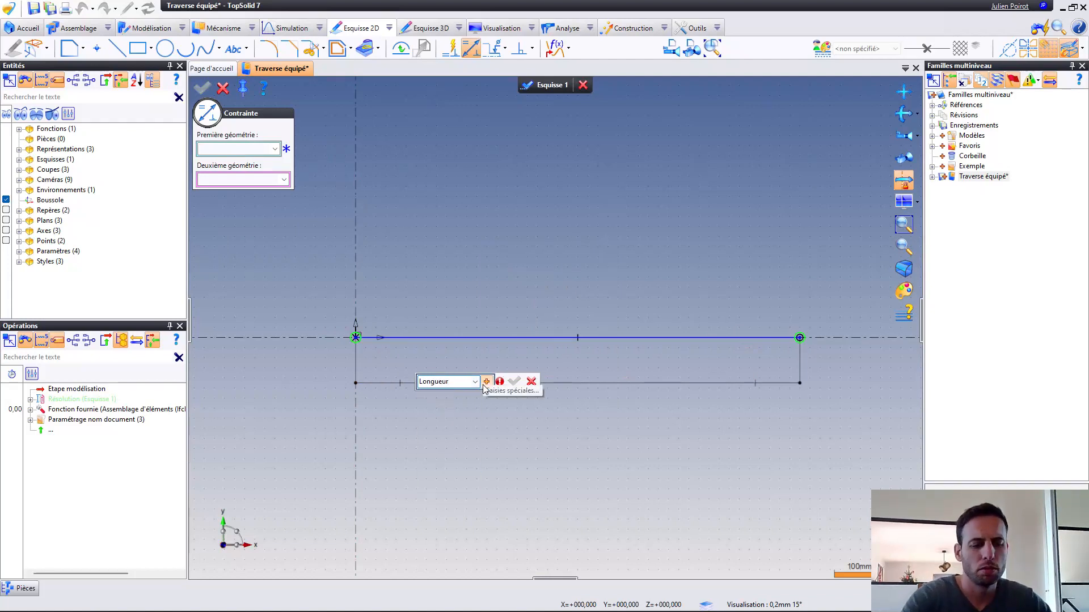
type("=10")
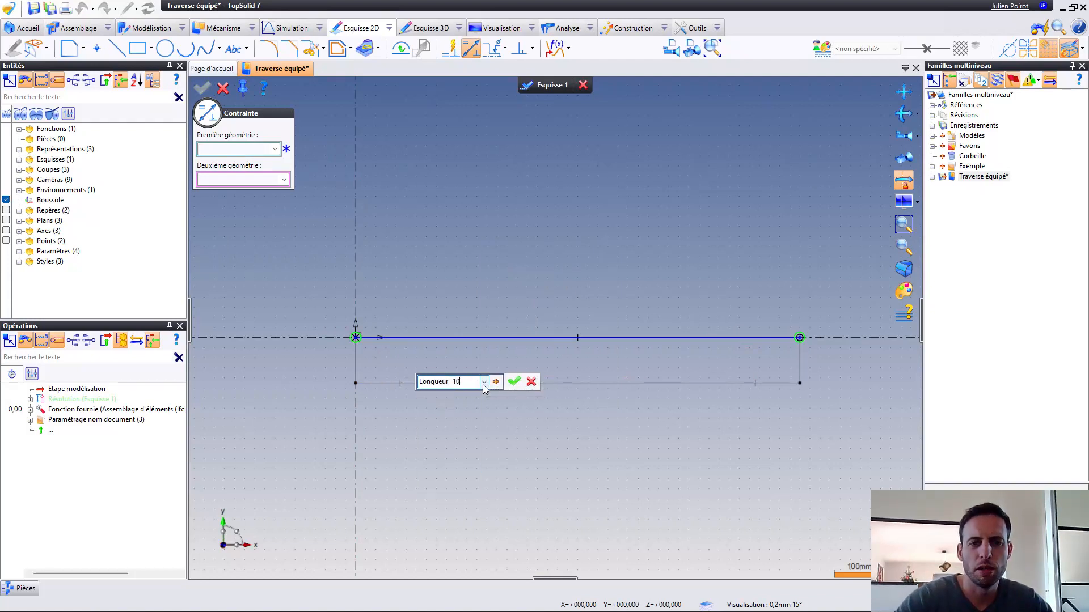
type("00")
key("Return")
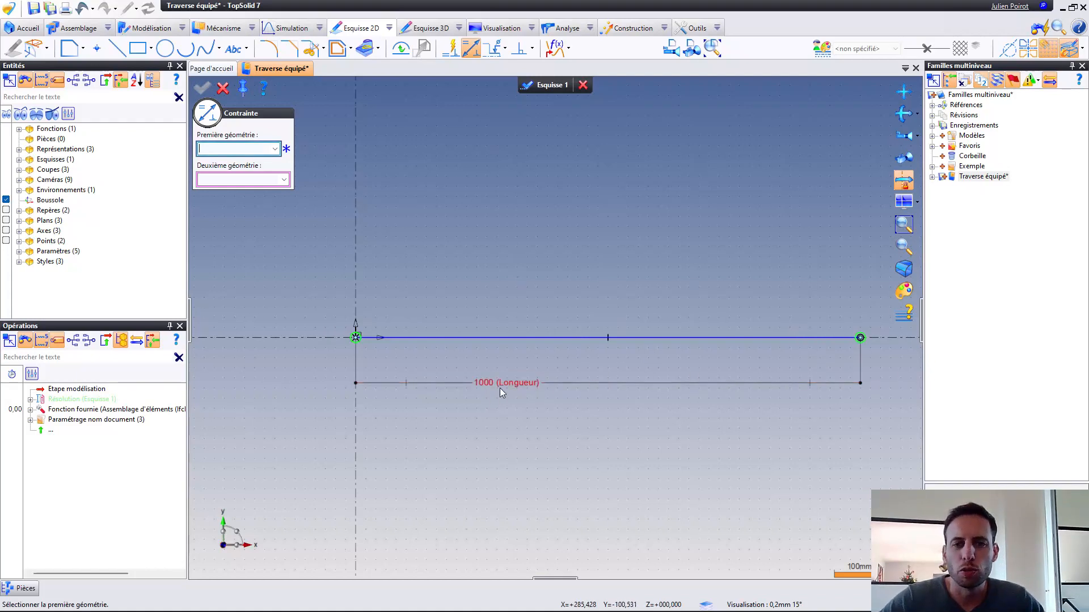
key("Escape")
left_click_drag(493, 383, 605, 382)
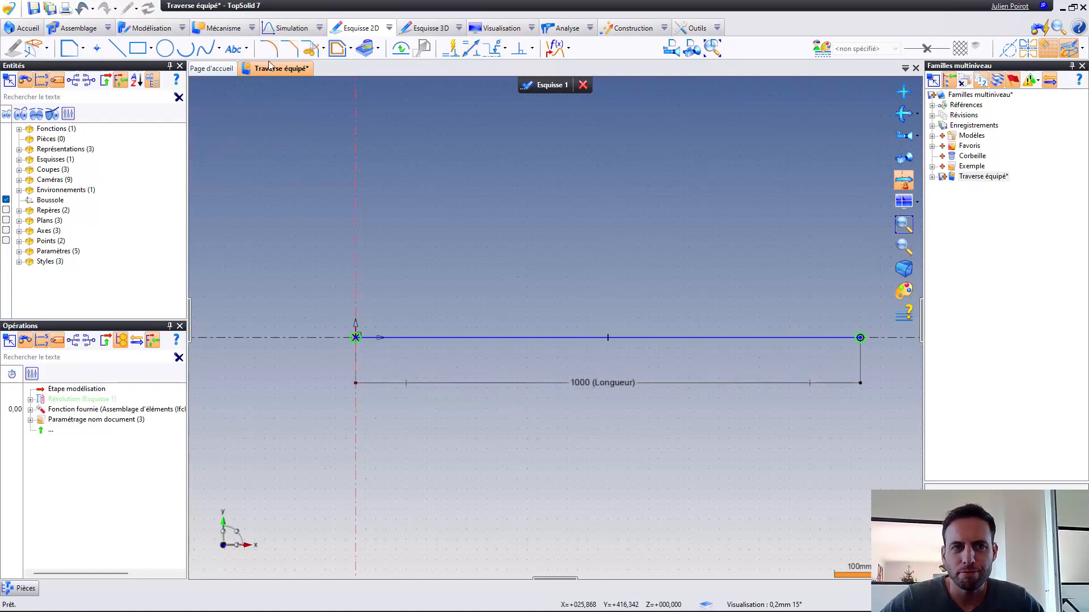
Place two points on the line, one near the origin and one about 60 mm from the far end
left_click(98, 48)
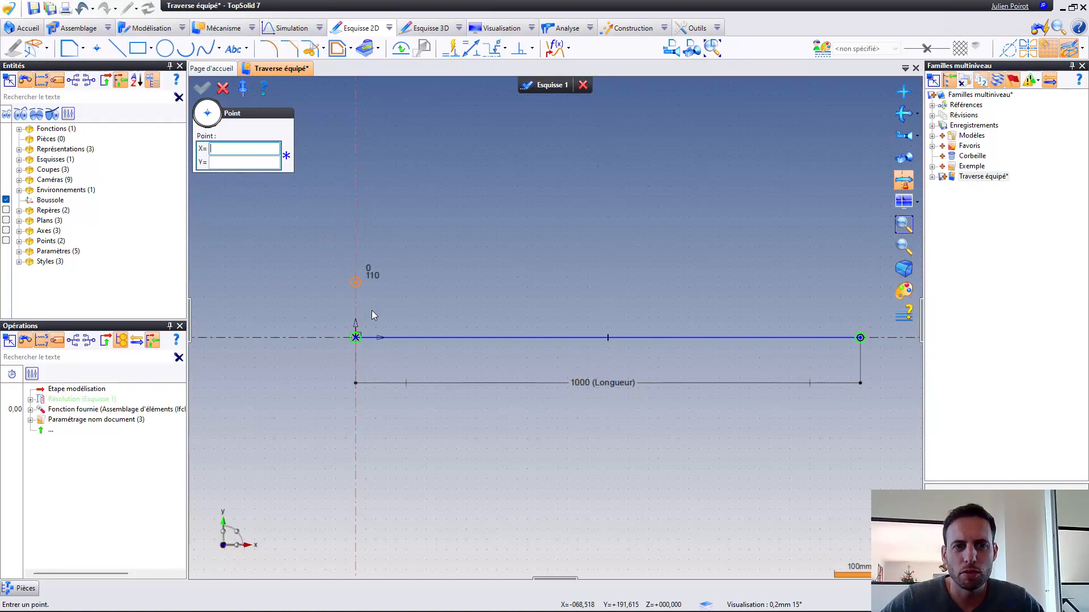
left_click(396, 337)
left_click(828, 338)
key("Escape")
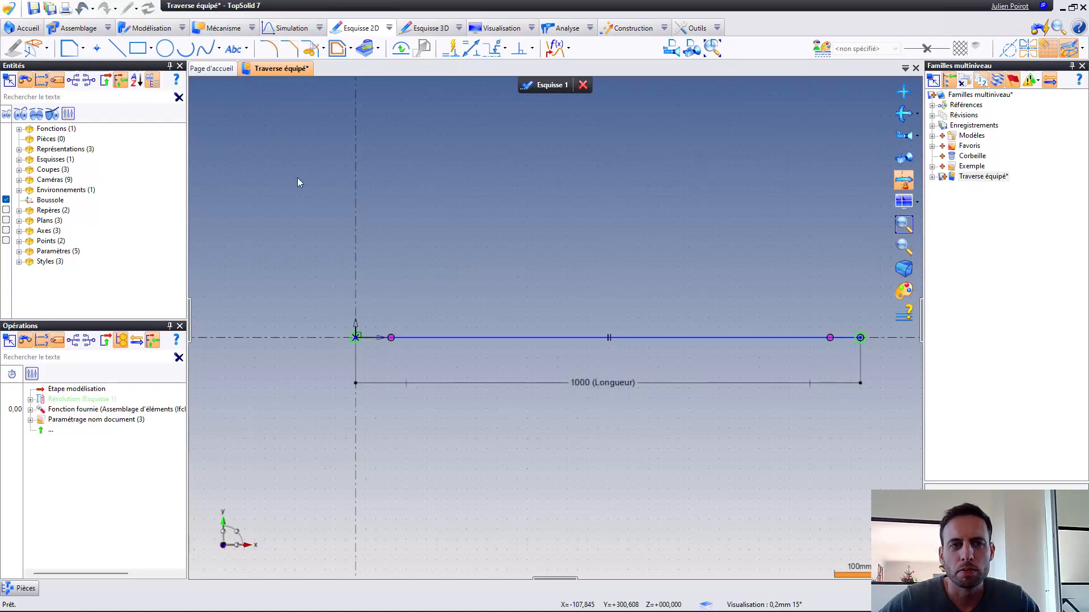
Dimension the distance from the Y axis to the point near the origin with a new parameter Décalage=80
left_click(465, 53)
scroll(377, 335, "up", 2)
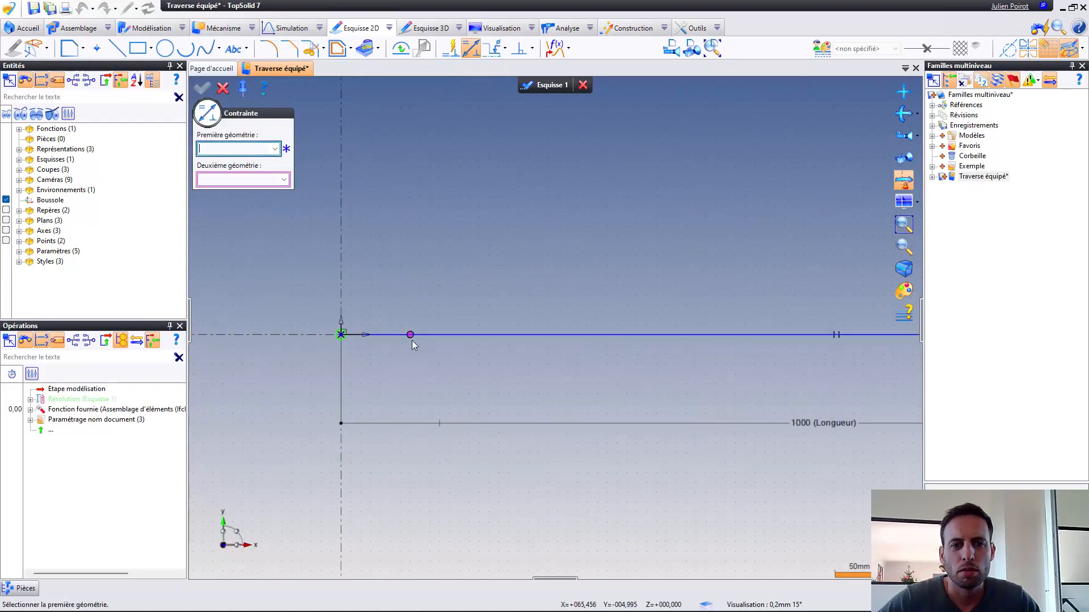
left_click(341, 334)
left_click(342, 329)
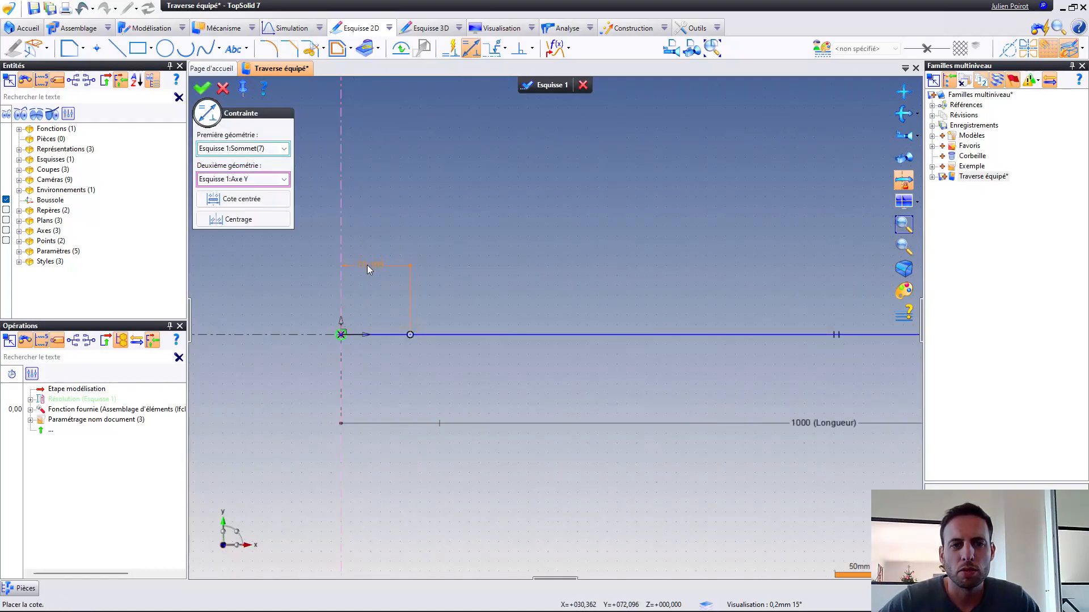
left_click(374, 277)
type("De")
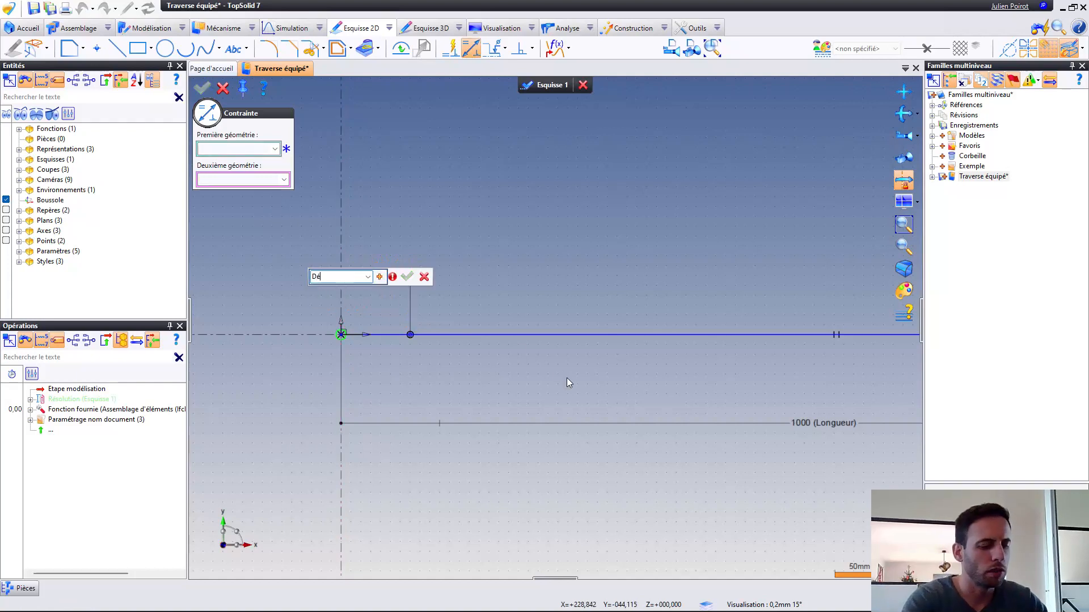
type("calage=")
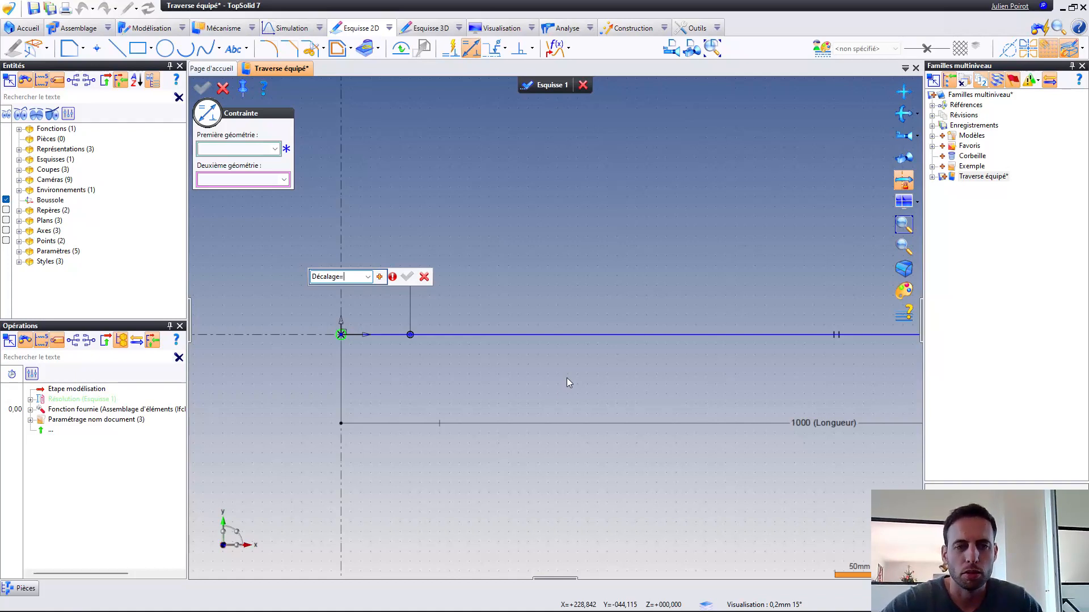
type("80")
key("Return")
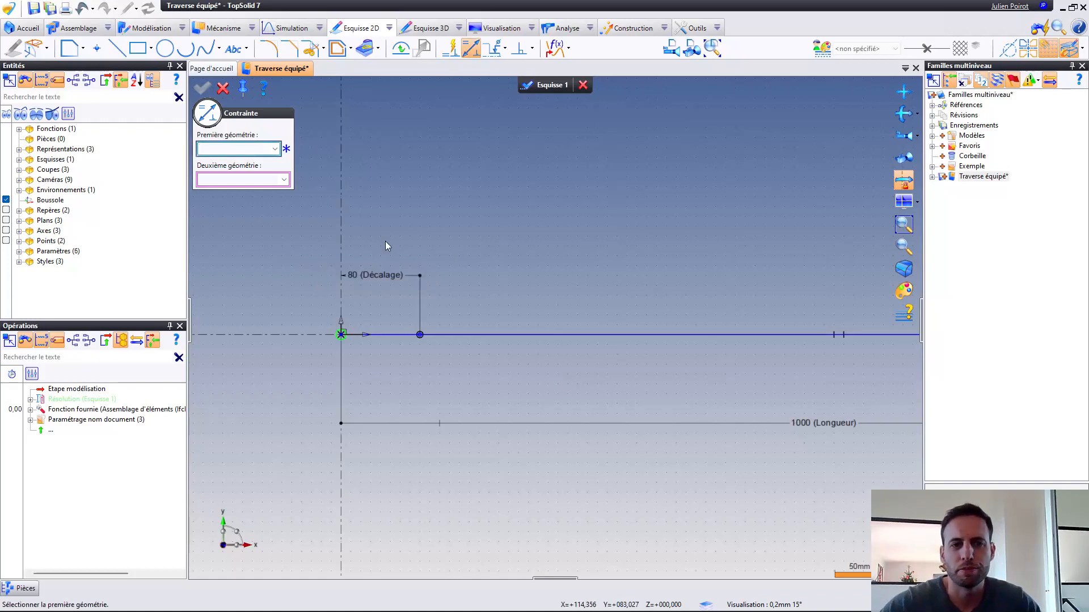
Dimension the distance between the other point and the line's far end, driving it with the Décalage parameter
scroll(368, 282, "down", 2)
middle_click_drag(687, 312, 546, 300)
left_click(802, 304)
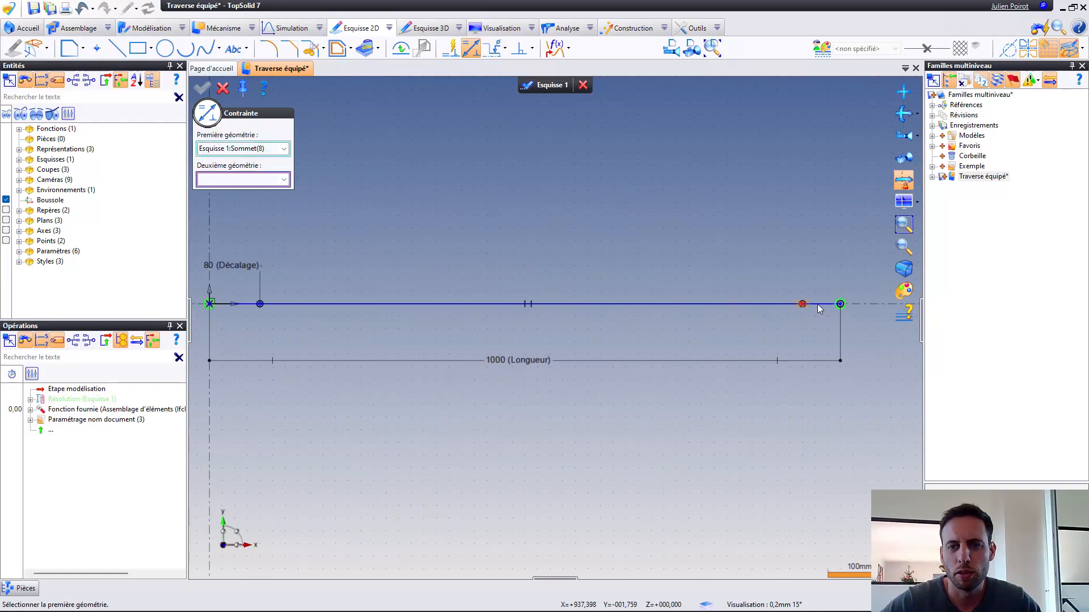
left_click(840, 304)
left_click(818, 276)
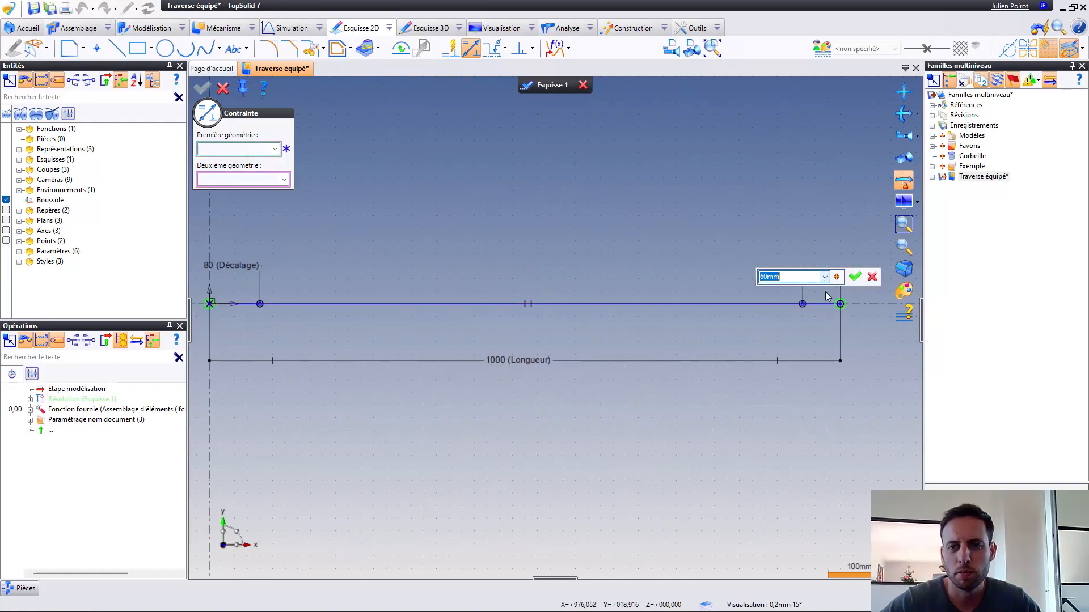
type("d")
left_click(784, 292)
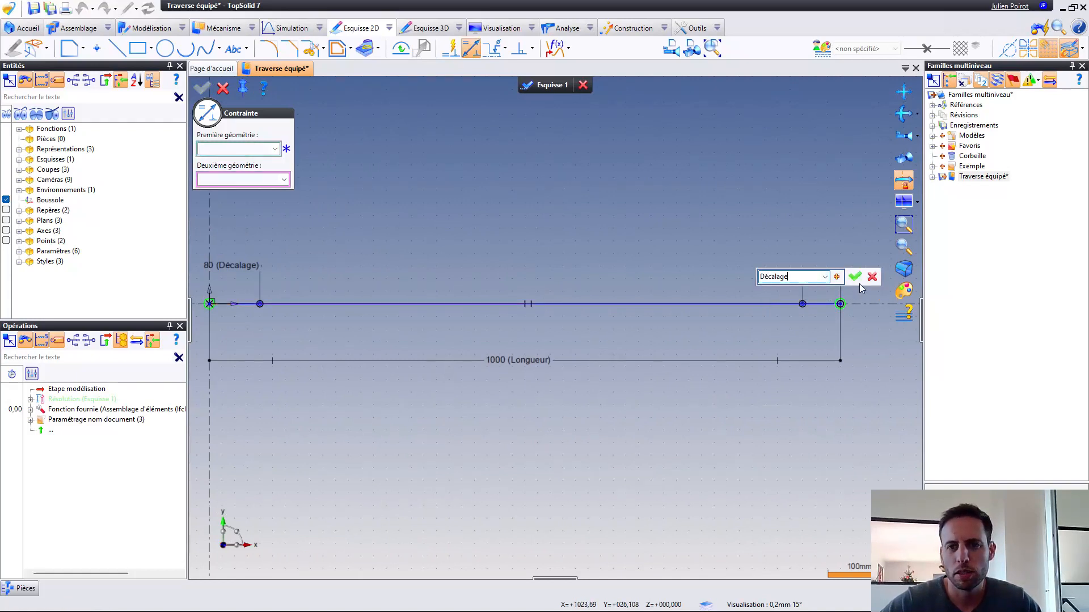
left_click(854, 280)
key("Escape")
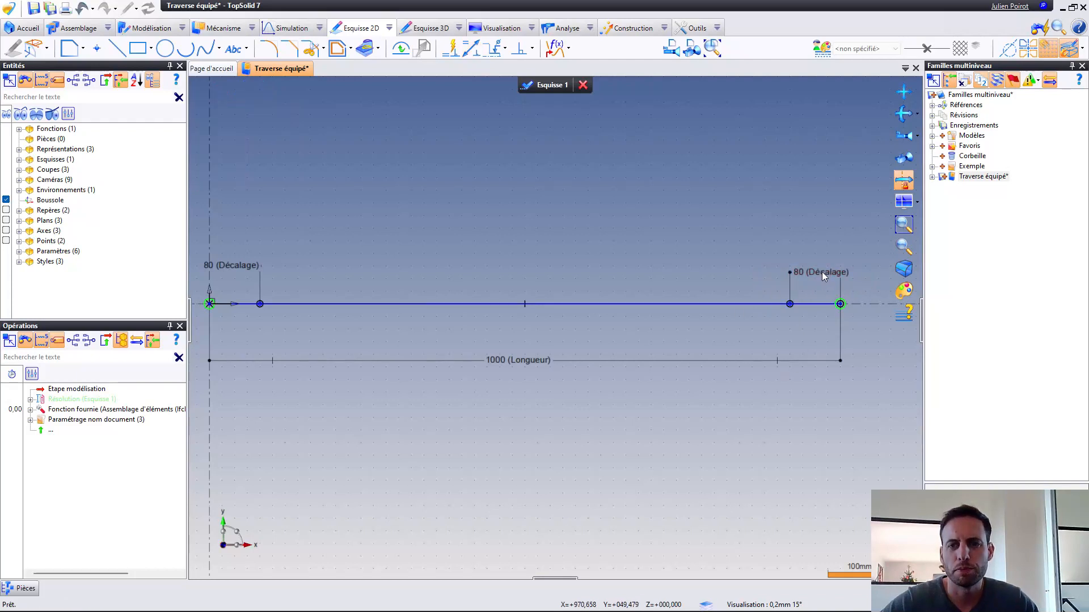
Validate the sketch and select its line to display the sketch dimensions
left_click(544, 86)
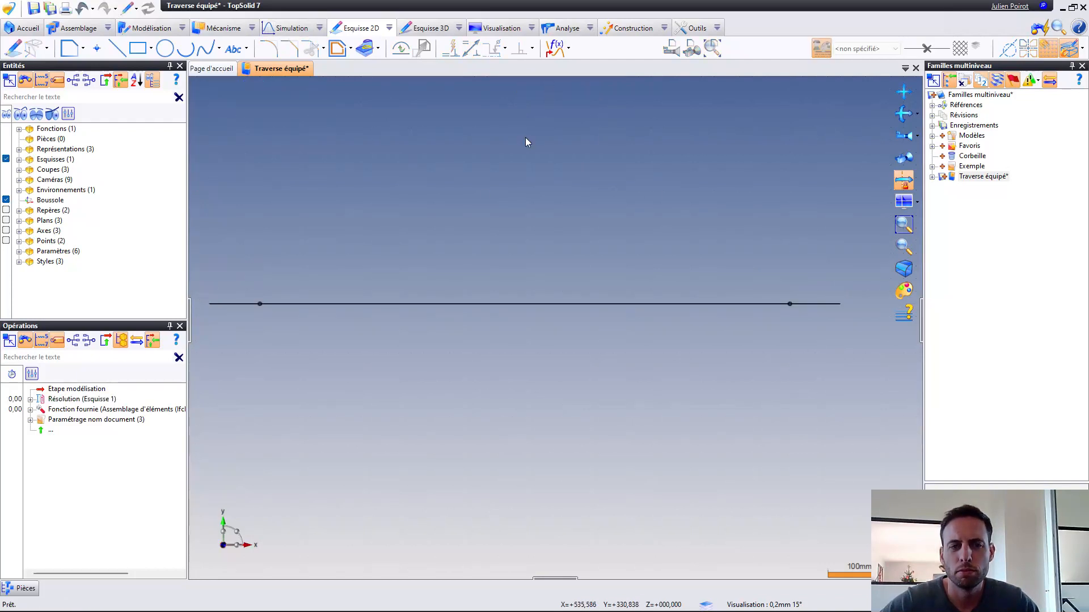
left_click(474, 304)
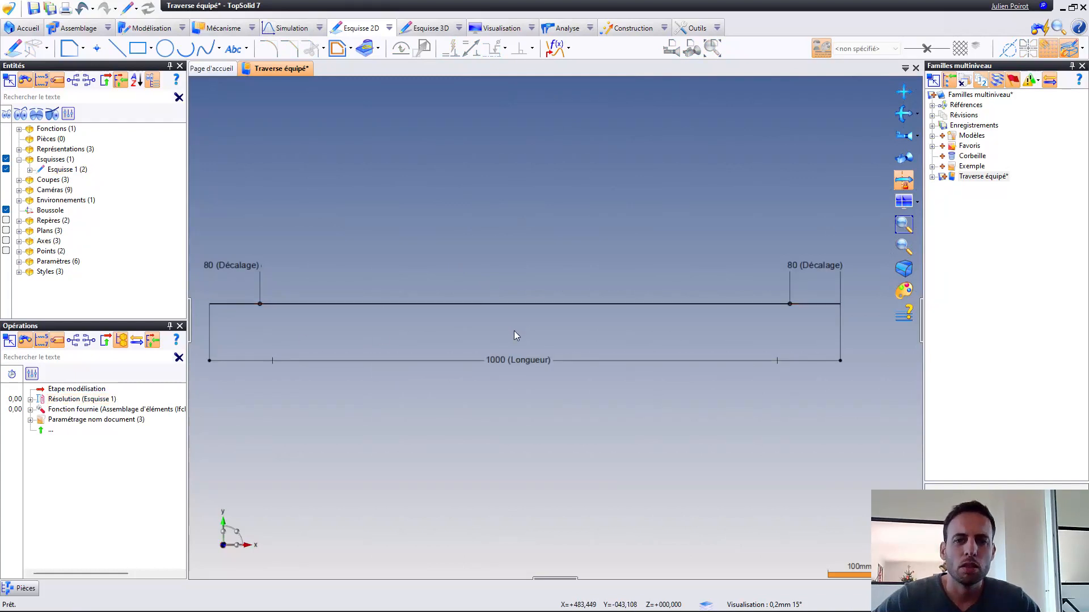
left_click(506, 305)
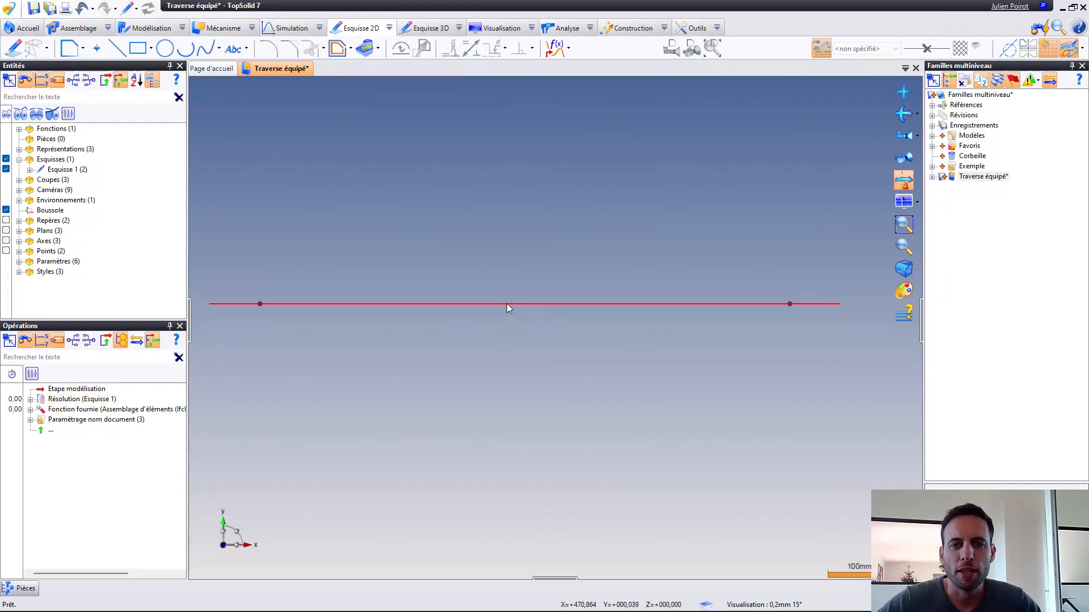
left_click(507, 305)
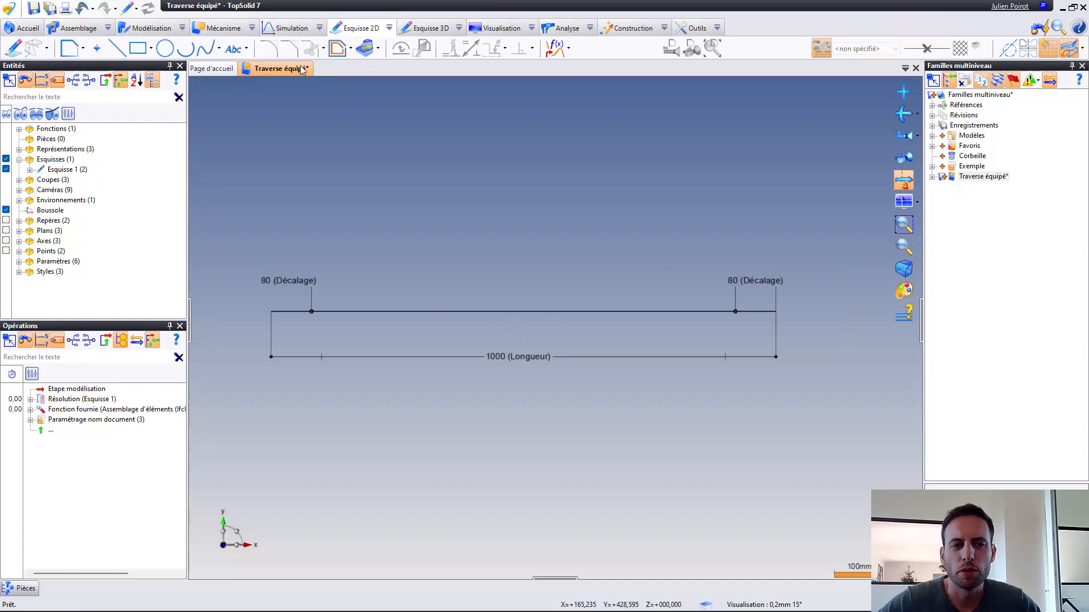
Start a structural profile and choose the UPE family for it
left_click(148, 29)
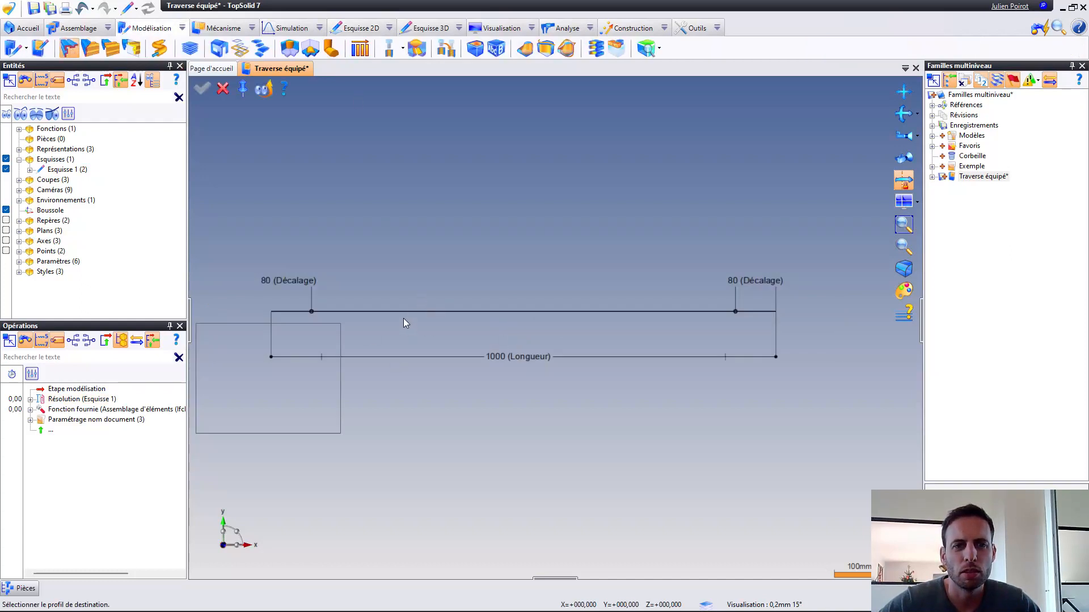
middle_click_drag(468, 282, 573, 247)
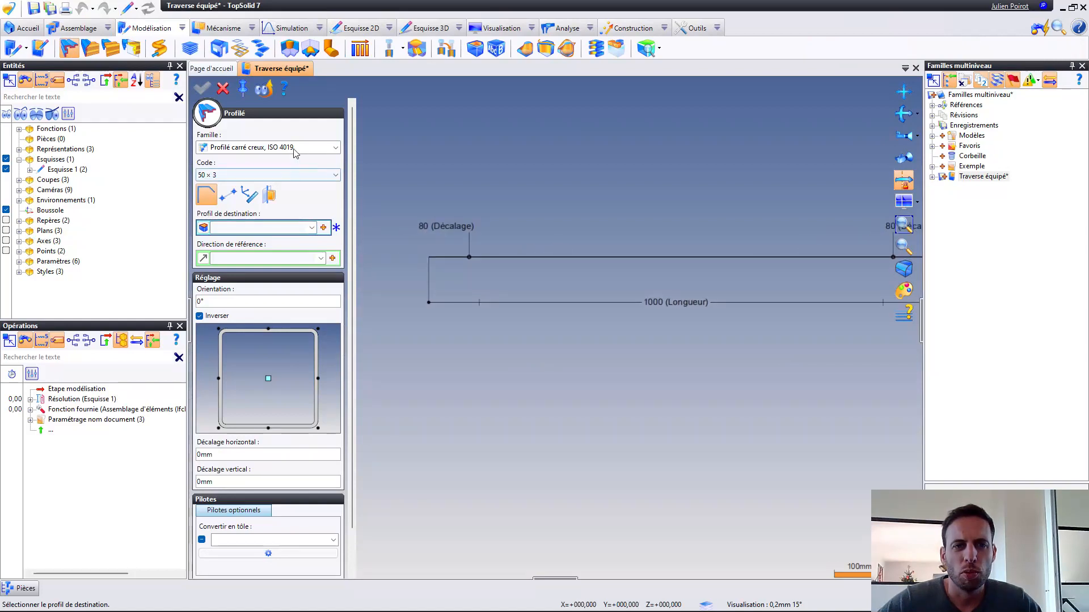
left_click(316, 150)
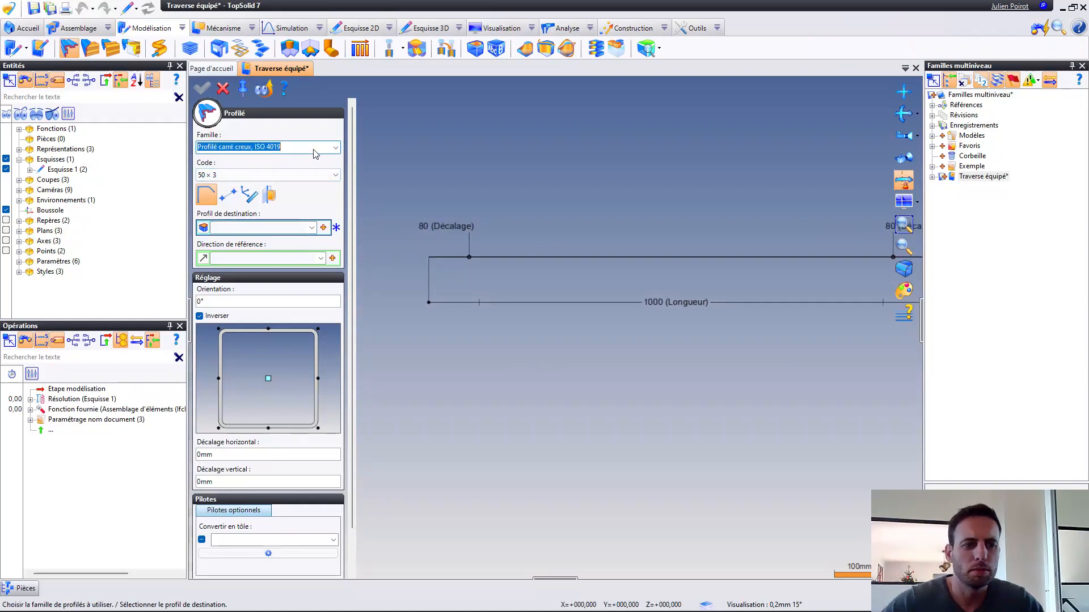
type("UPE")
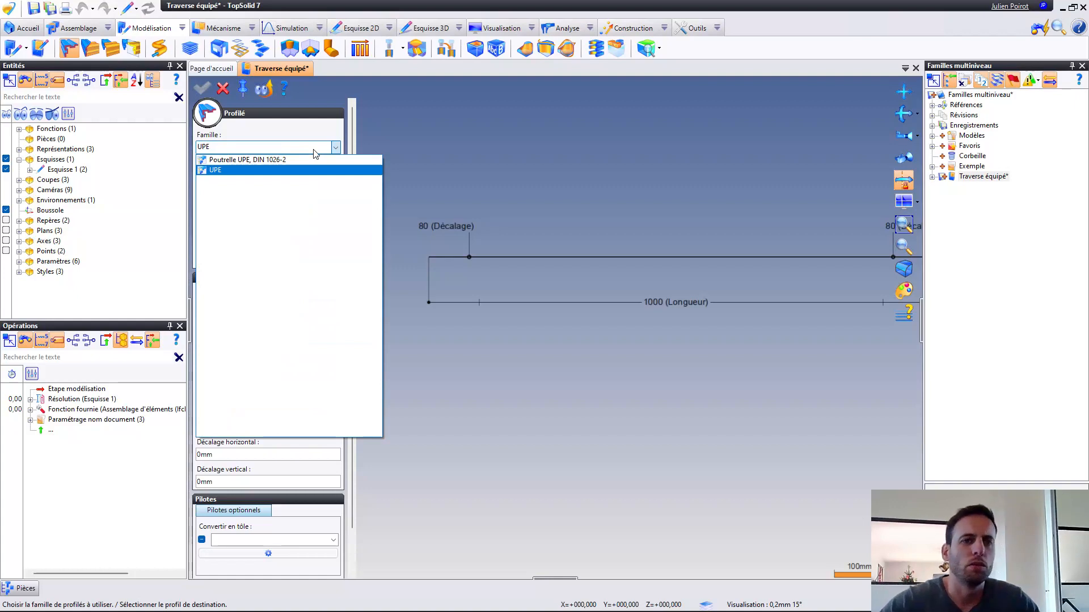
left_click(273, 170)
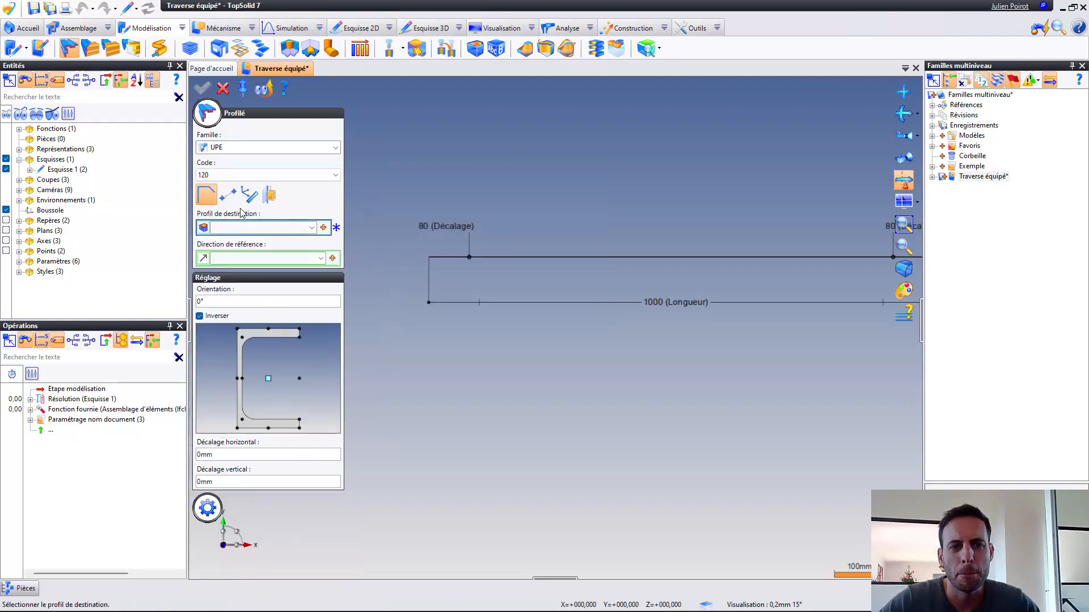
Place the UPE 120 profile between the sketch's two offset points, using the two-point mode, and validate it
left_click(227, 195)
left_click(469, 258)
scroll(452, 277, "down", 3)
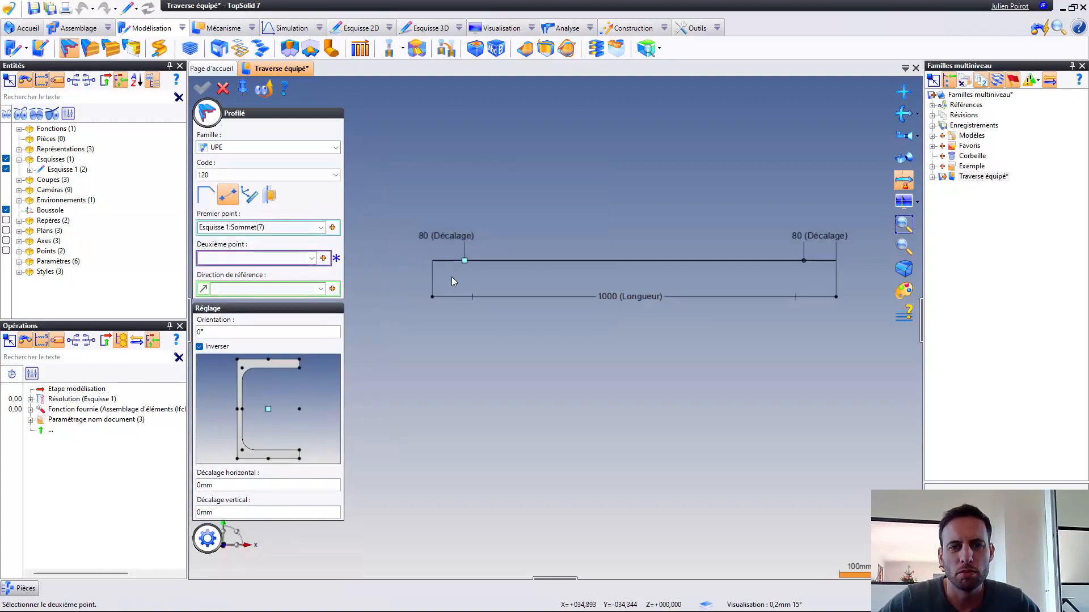
left_click(735, 265)
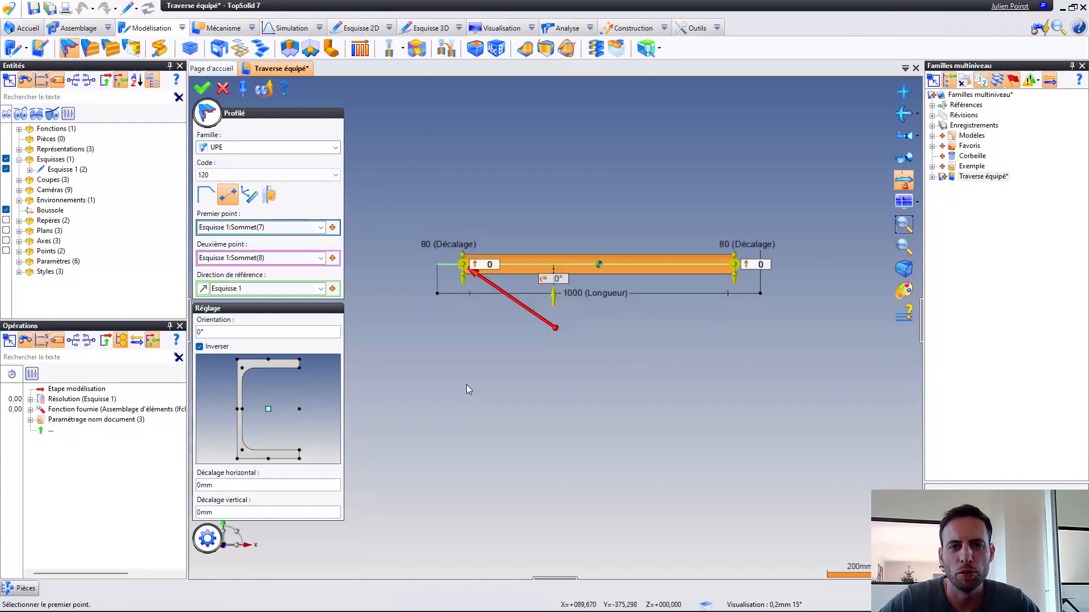
middle_click_drag(441, 284, 486, 252)
scroll(486, 252, "up", 5)
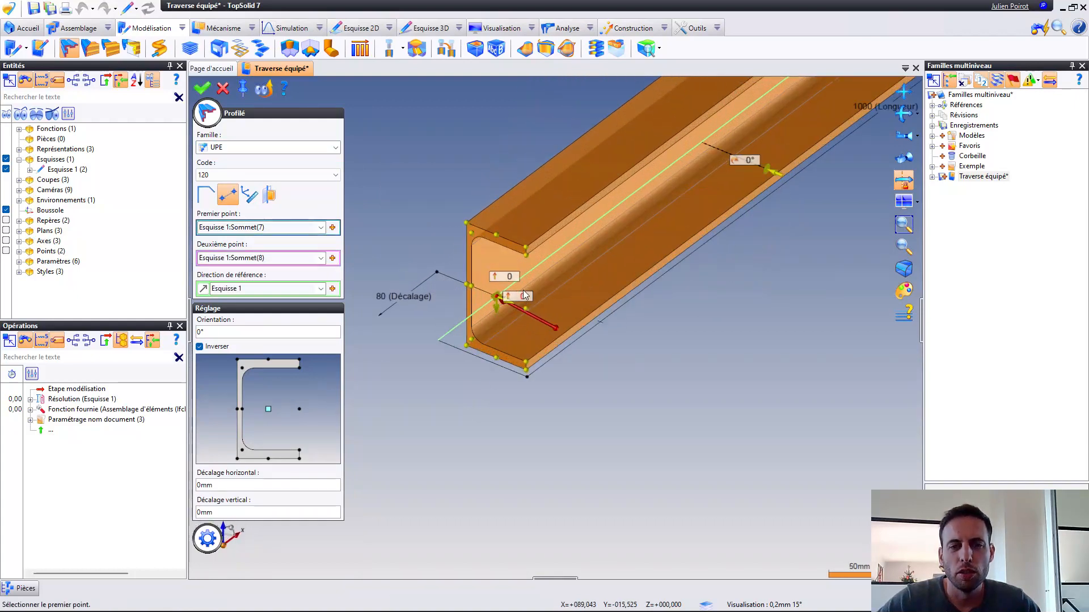
middle_click_drag(525, 294, 558, 252)
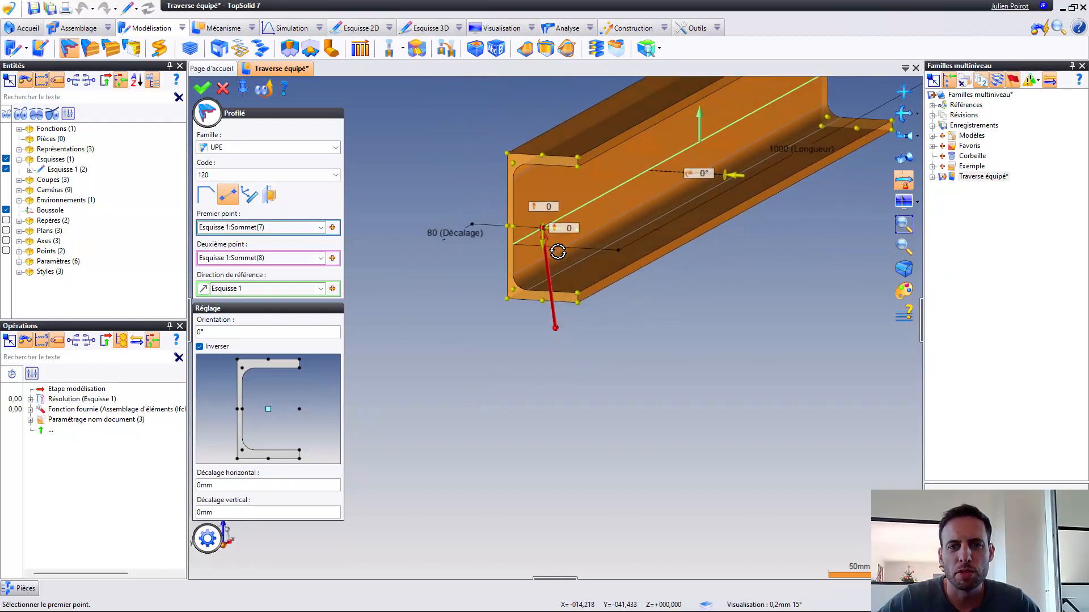
scroll(557, 255, "up", 2)
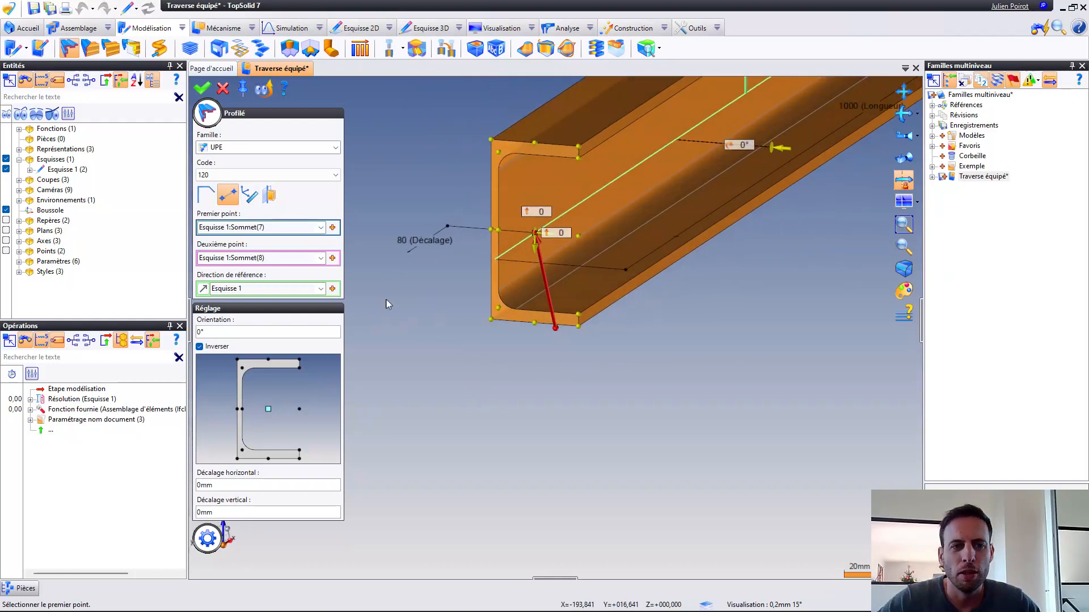
middle_click_drag(485, 272, 431, 321)
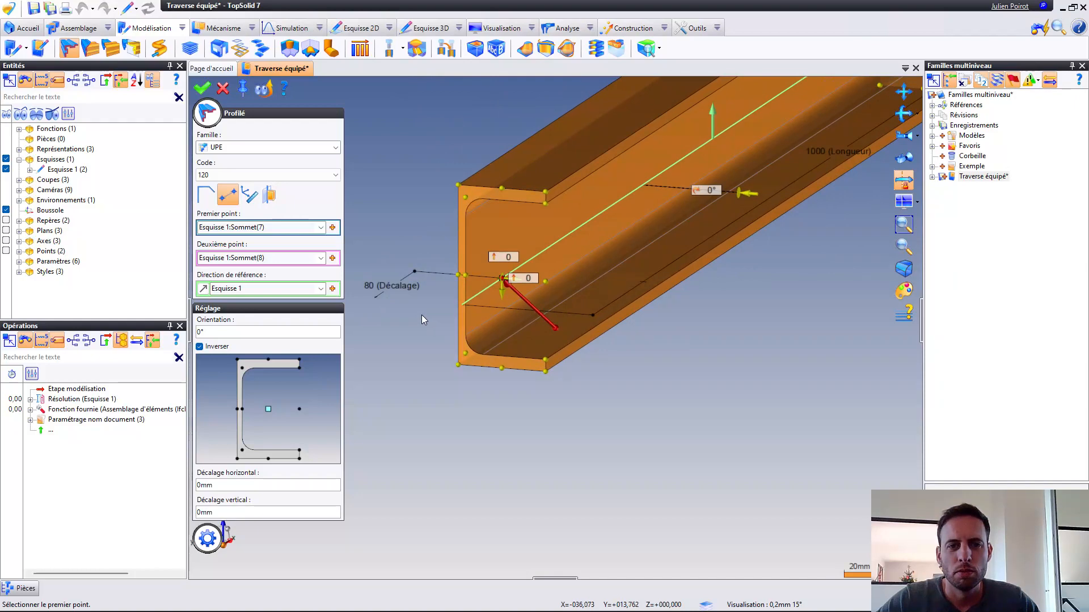
mouse_move(528, 257)
middle_mouse_down()
mouse_move(467, 258)
mouse_move(522, 272)
middle_mouse_up()
scroll(523, 272, "down", 2)
right_click(417, 179)
left_click(434, 177)
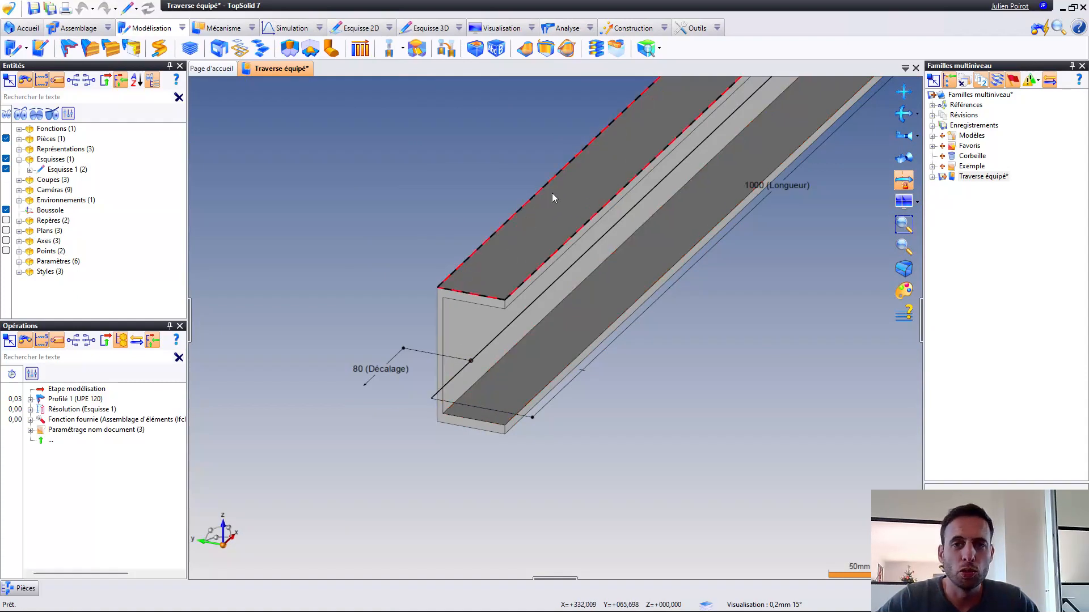
Create a code parameter named CodeProfilé for the UPE family with code 120
left_click(662, 29)
mouse_move(696, 49)
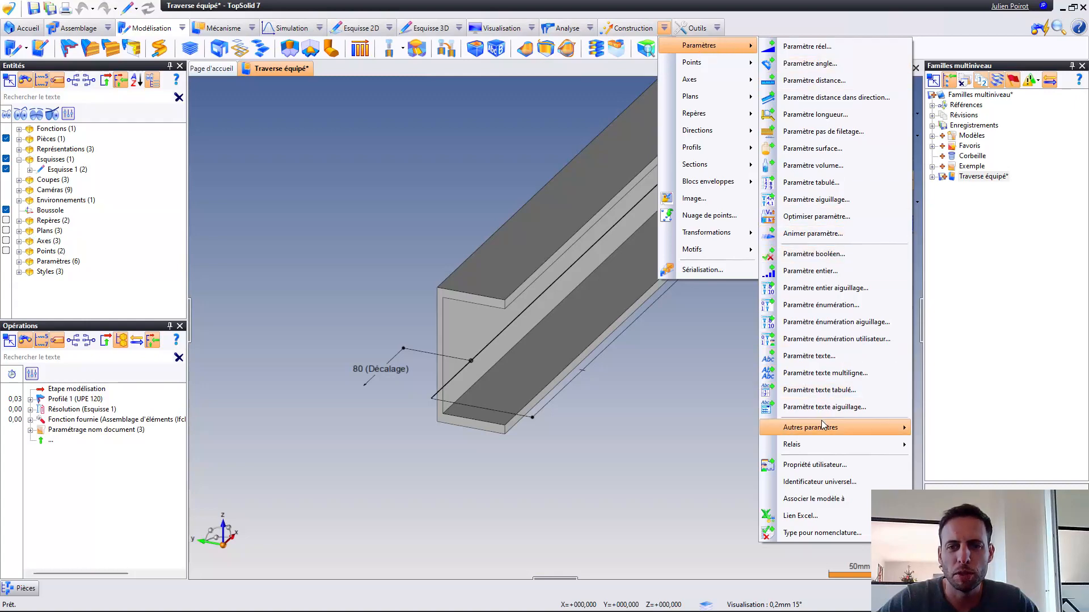
mouse_move(821, 426)
left_click(638, 404)
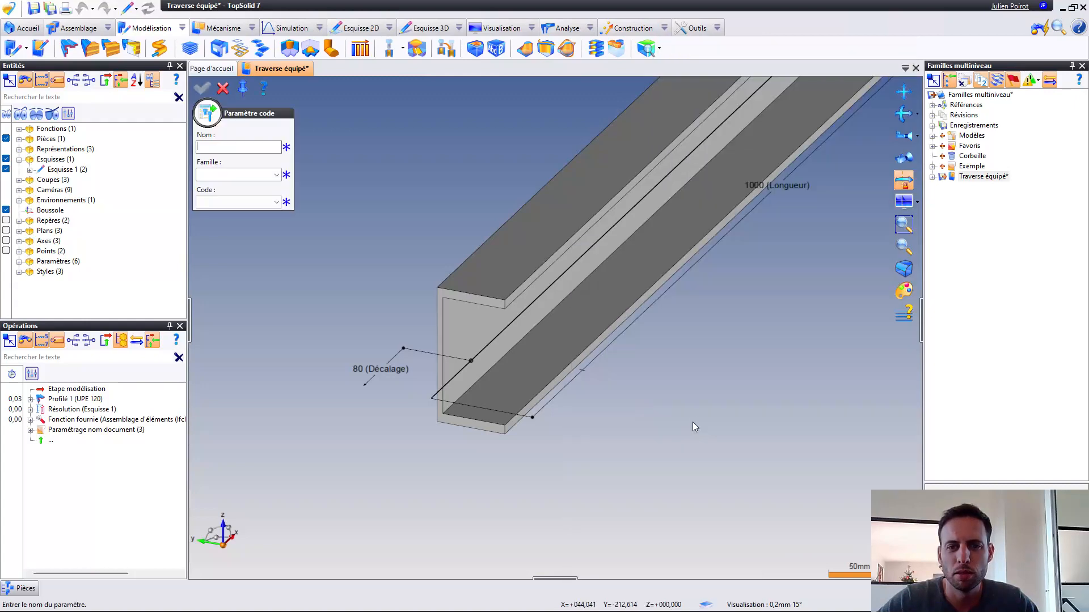
type("C")
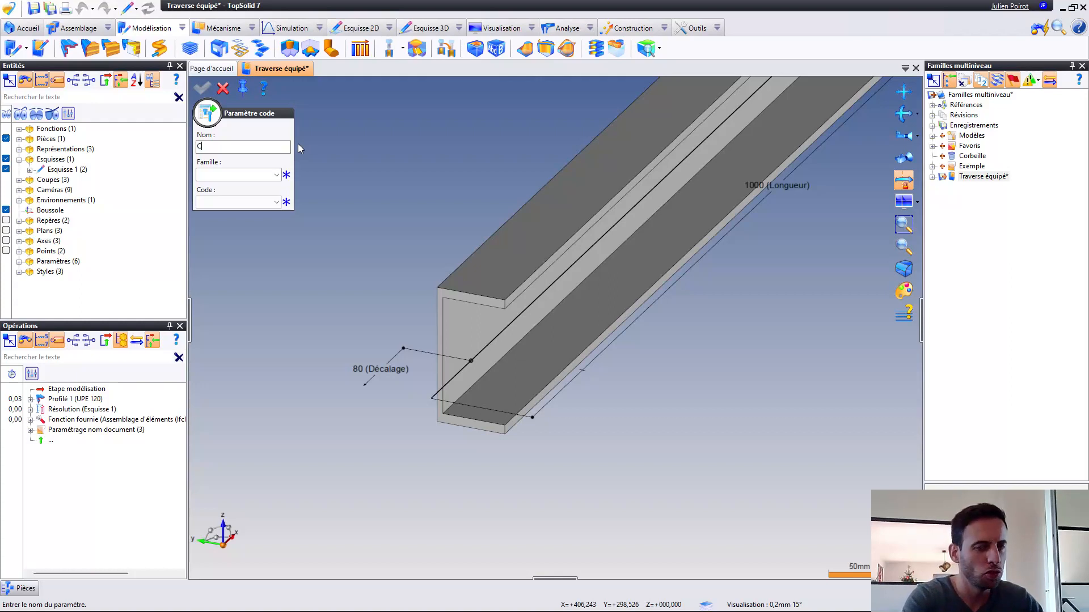
type("odeProfilé")
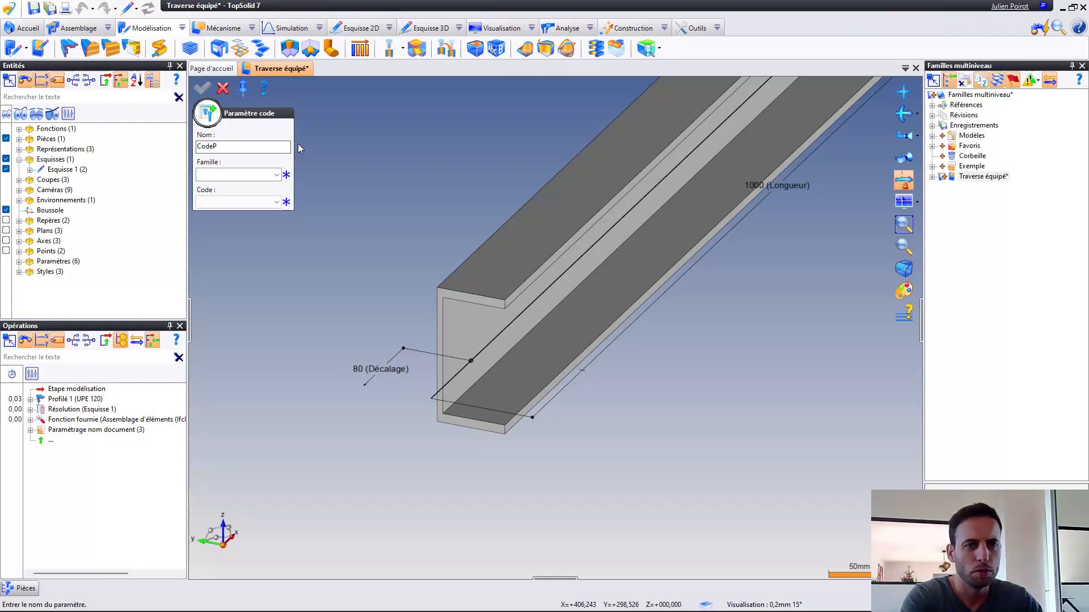
key("Tab")
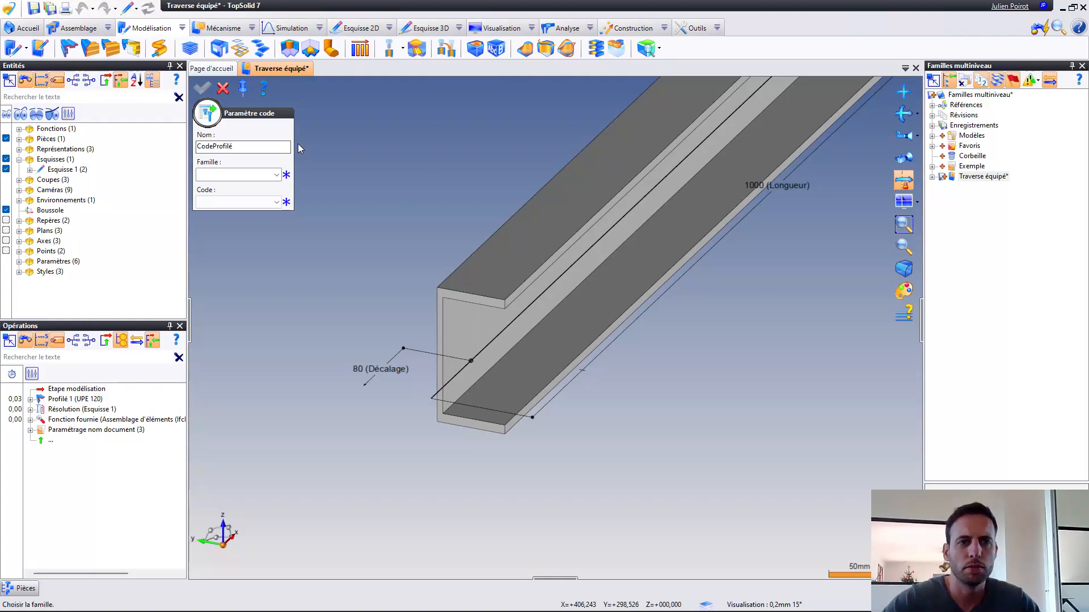
left_click(243, 176)
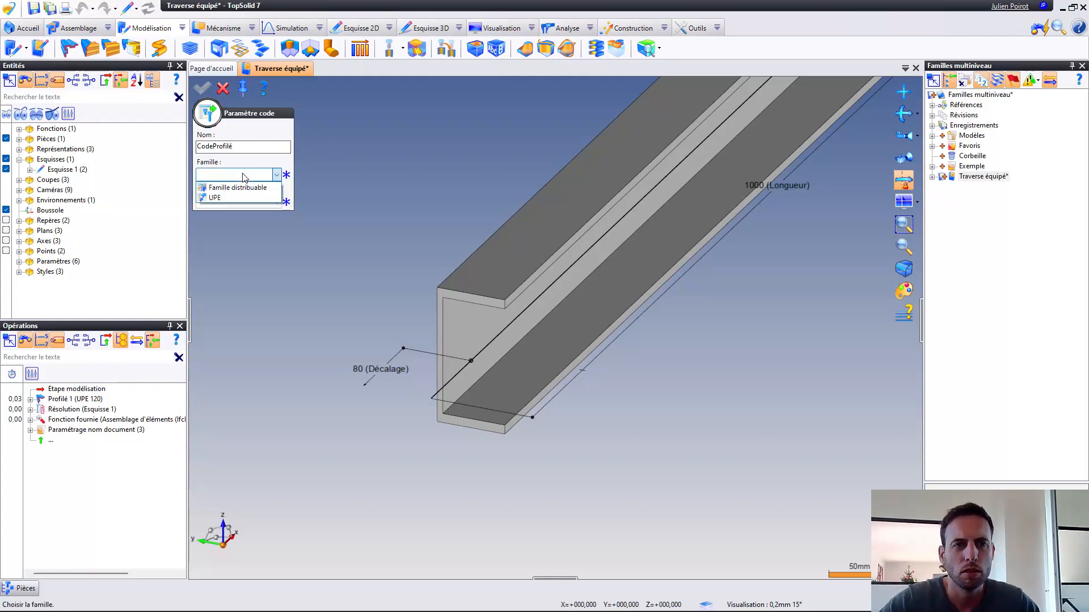
left_click(214, 198)
left_click(227, 203)
left_click(221, 230)
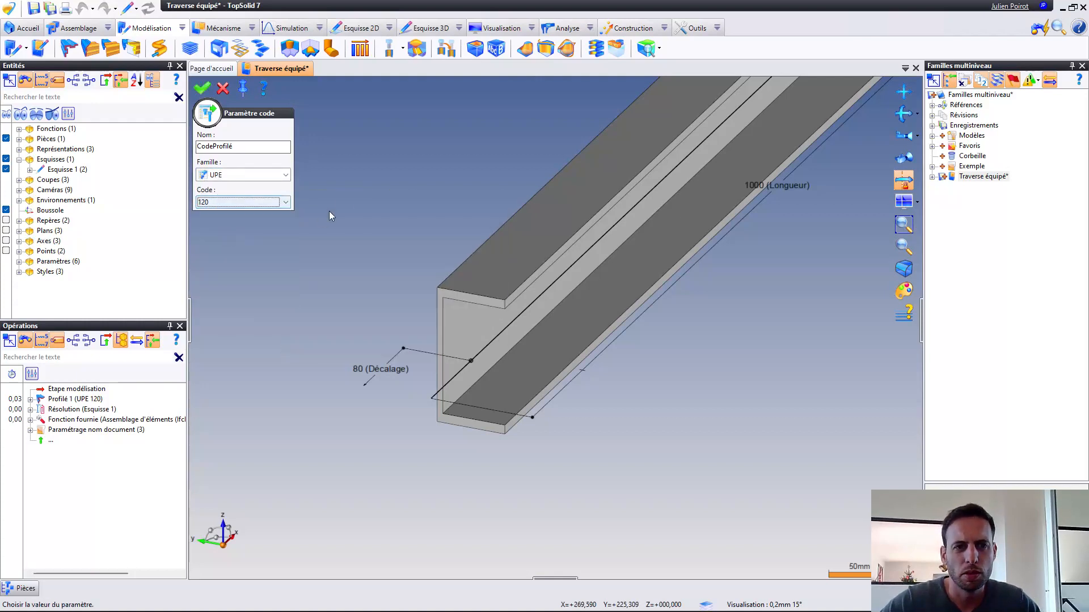
right_click(339, 194)
left_click(369, 201)
key("Escape")
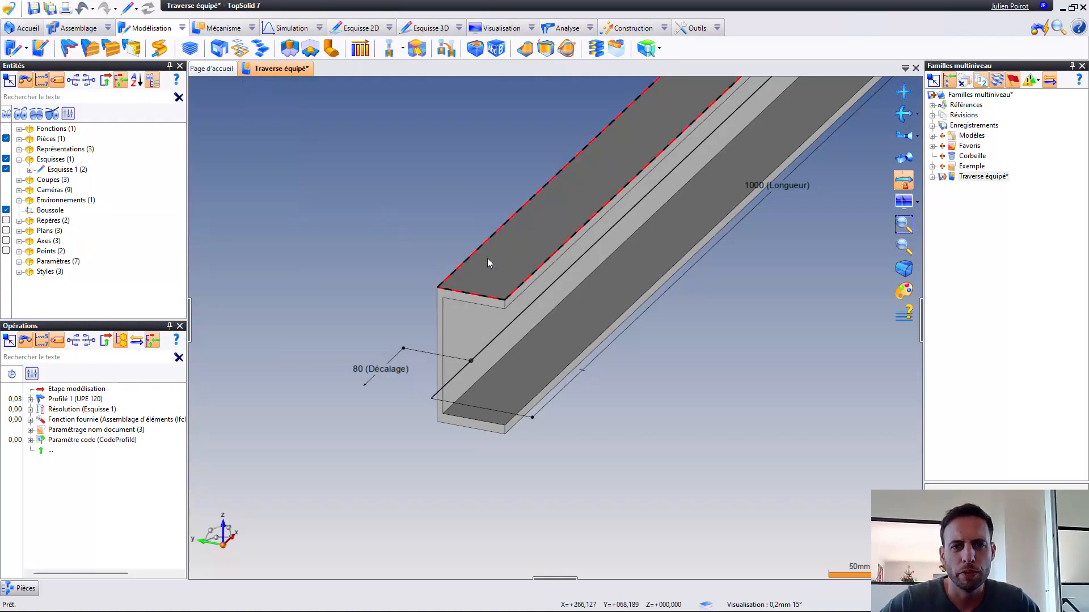
Edit the UPE profile so that its code is driven by the CodeProfilé parameter
right_click(488, 258)
left_click(518, 350)
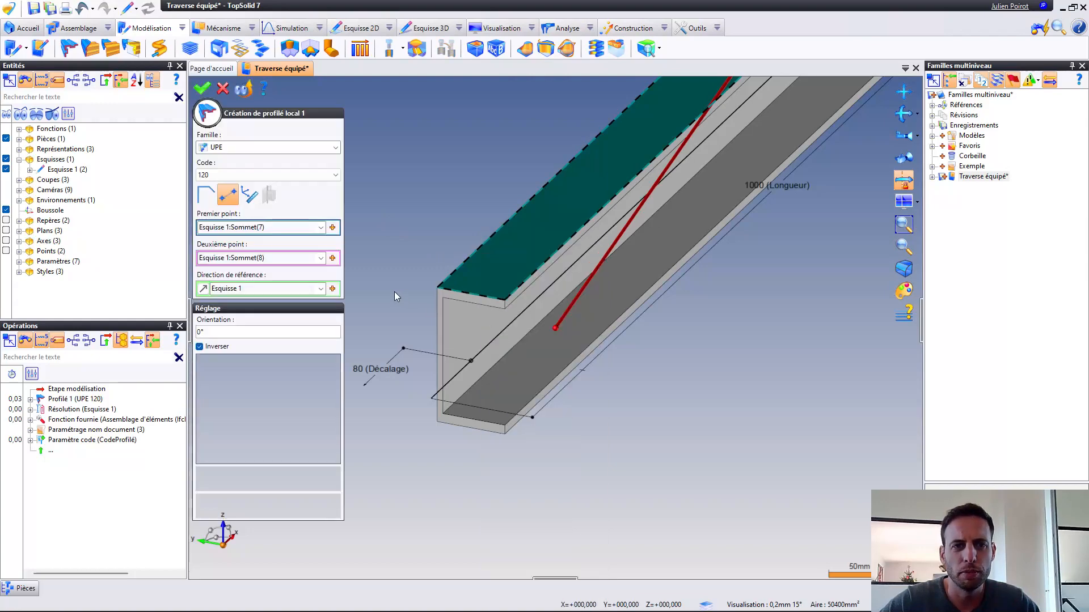
left_click(336, 178)
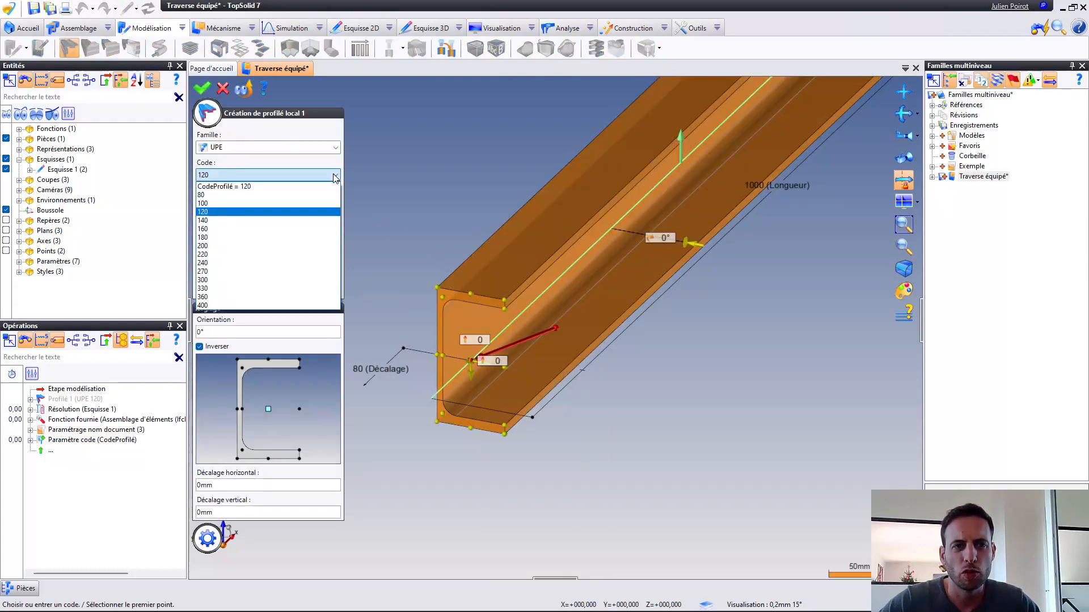
left_click(227, 189)
right_click(425, 179)
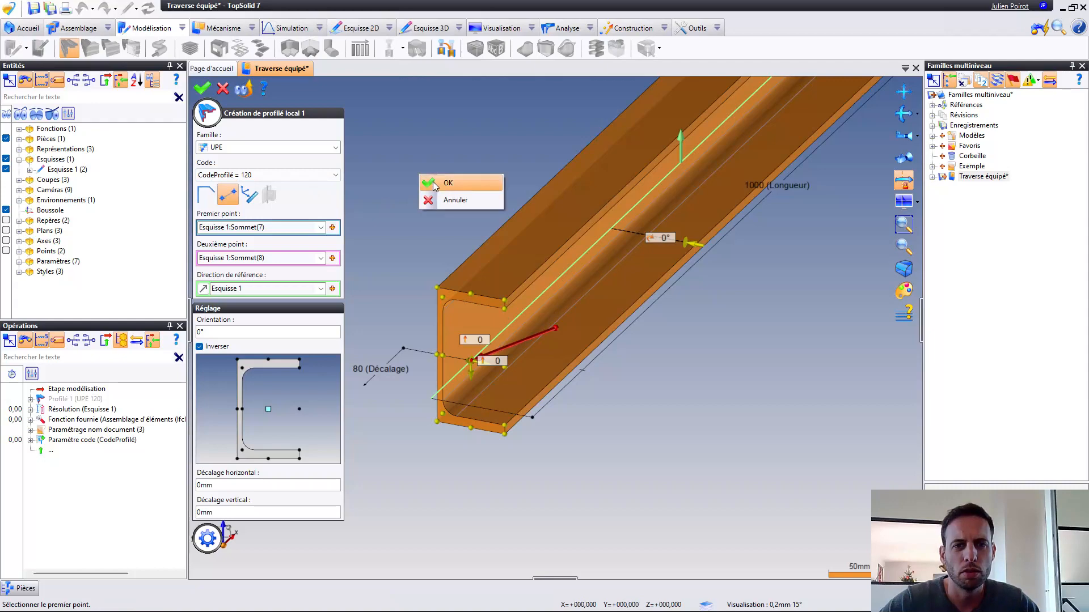
left_click(433, 183)
Start a sketch on the profile's inner web face and draw a 200 × 70 mm rectangle from the vertical axis, overlapping the profile's end
middle_click_drag(474, 227, 426, 298)
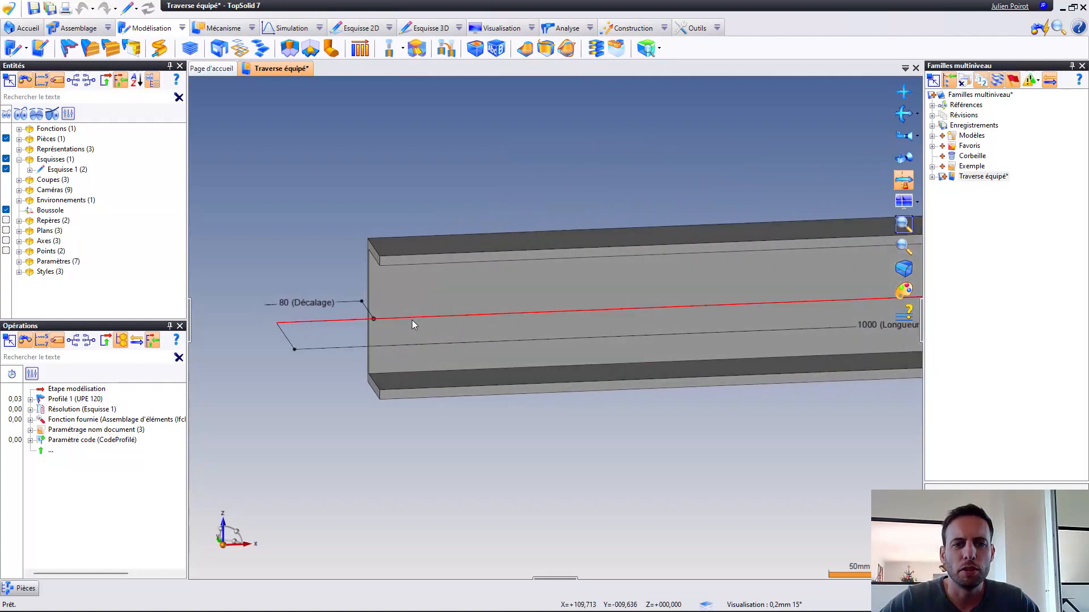
left_click(329, 345)
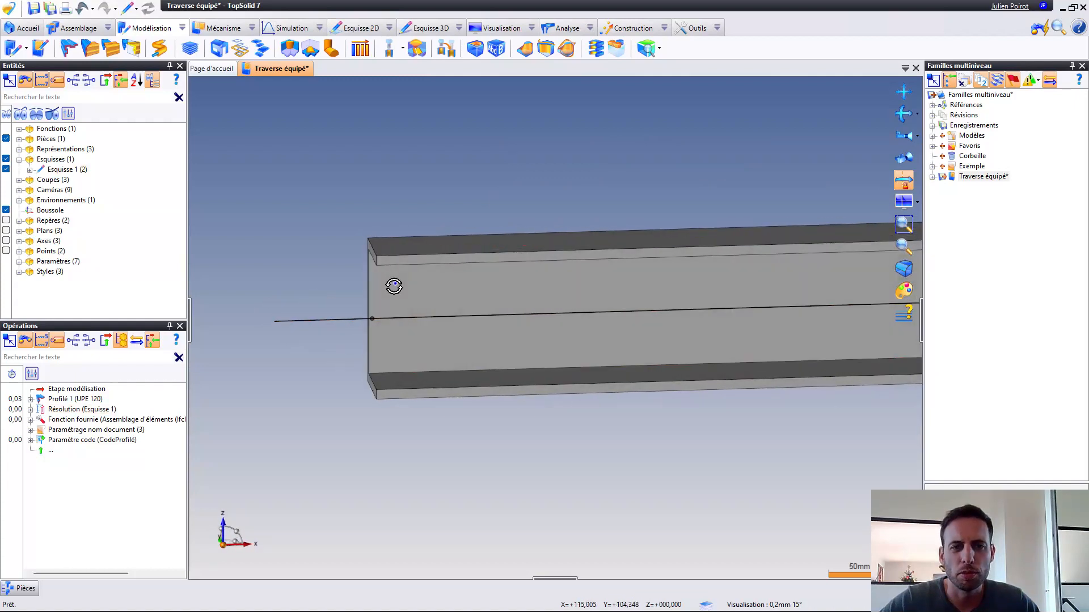
right_click(400, 287)
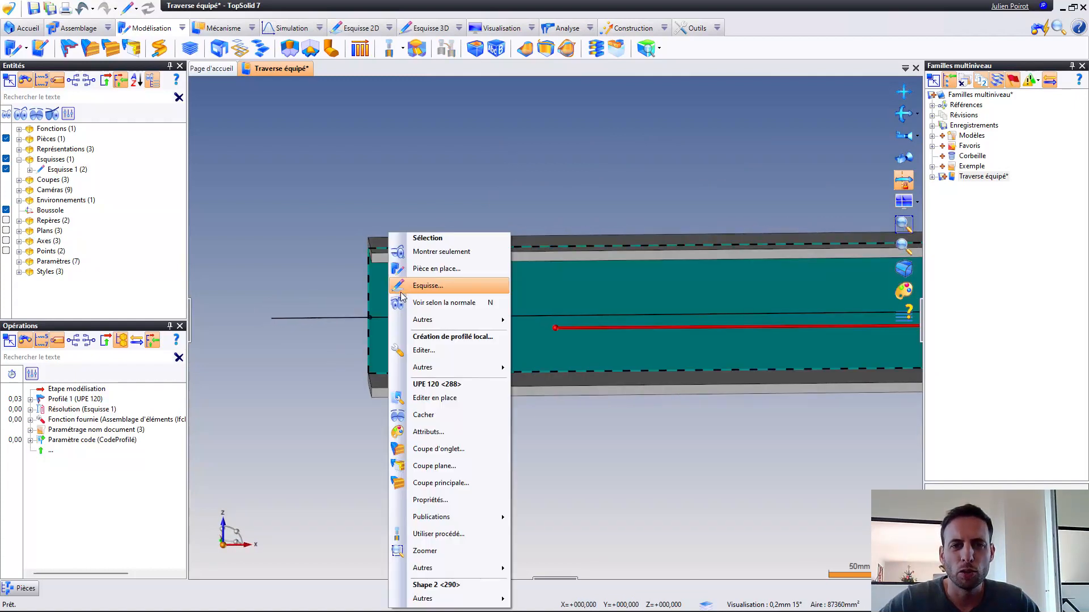
left_click(434, 287)
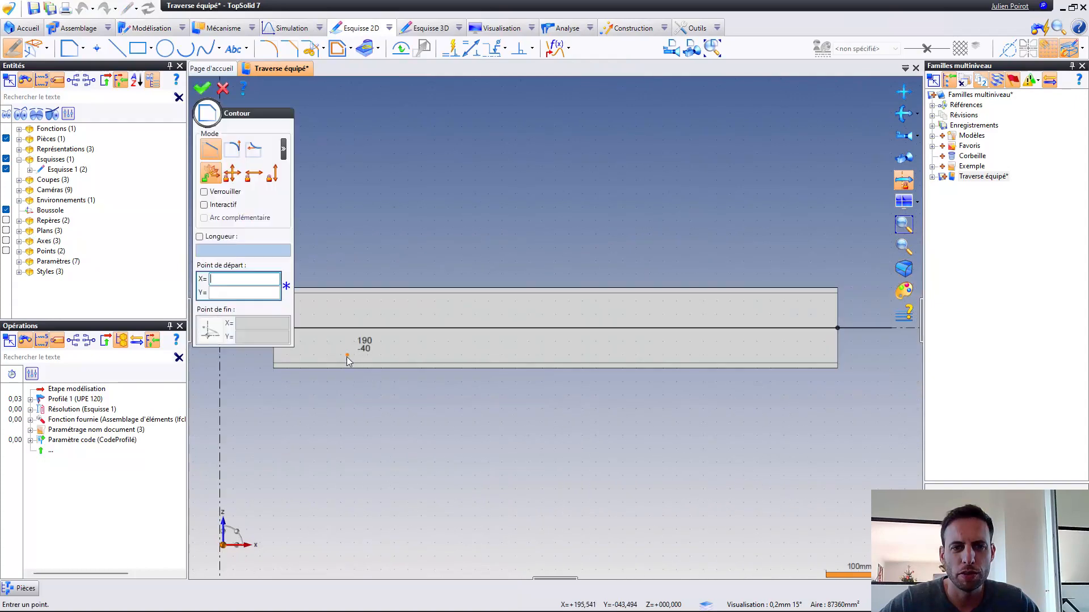
left_click(137, 48)
left_click(406, 263)
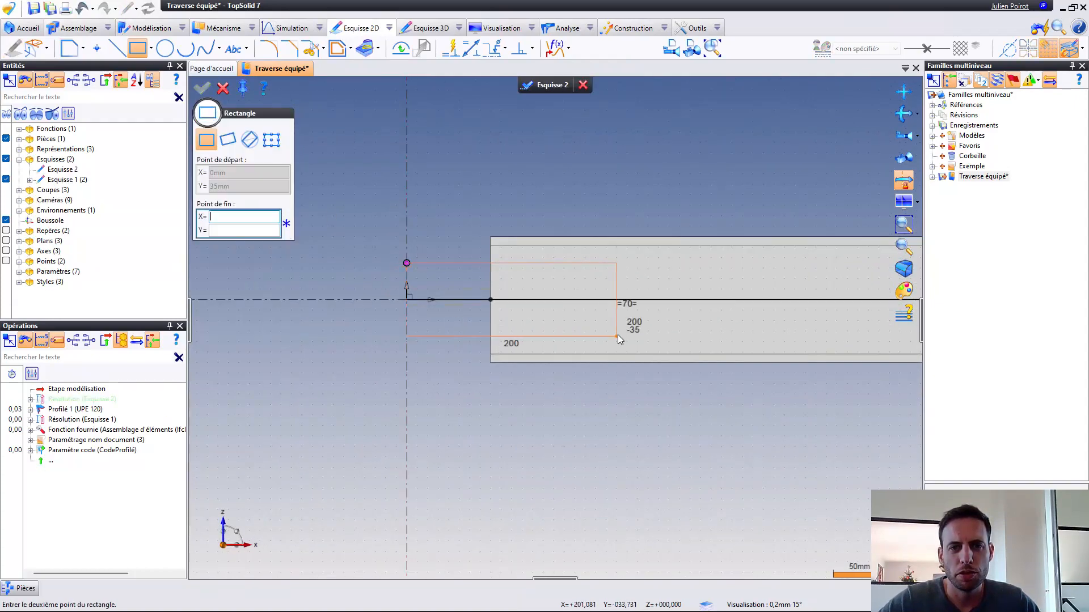
left_click(616, 336)
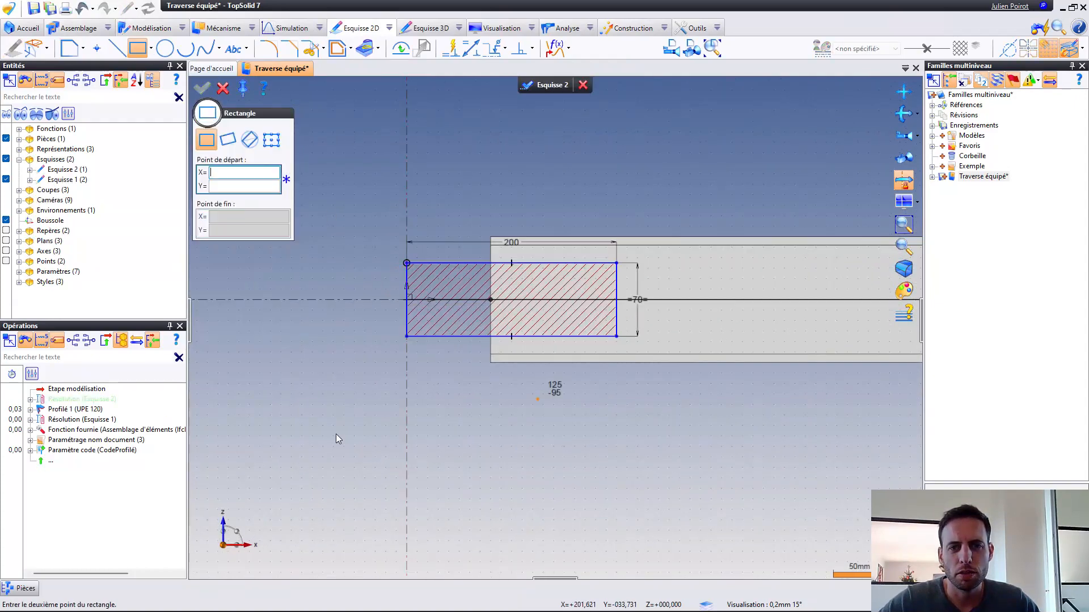
Delete the rectangle's 200 mm width dimension and pull its right edge in towards the profile's end
left_click(512, 242)
key("Delete")
mouse_move(615, 264)
left_mouse_down()
mouse_move(539, 262)
mouse_move(590, 264)
left_mouse_up()
Constrain the distance between the rectangle's right edge and the profile's end edge to 50 mm
right_click(509, 200)
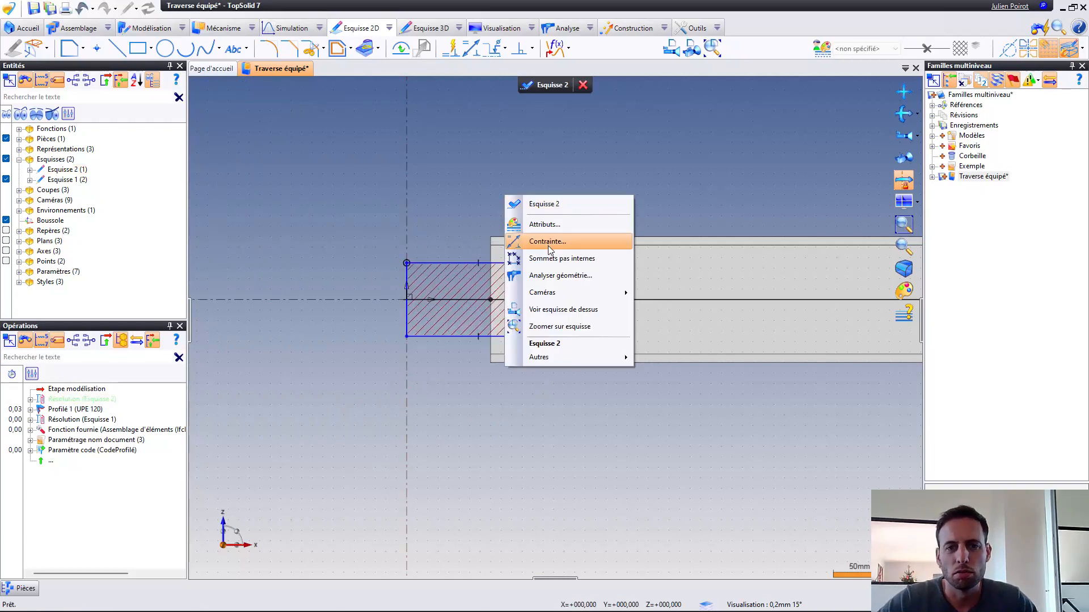
left_click(548, 246)
left_click(550, 279)
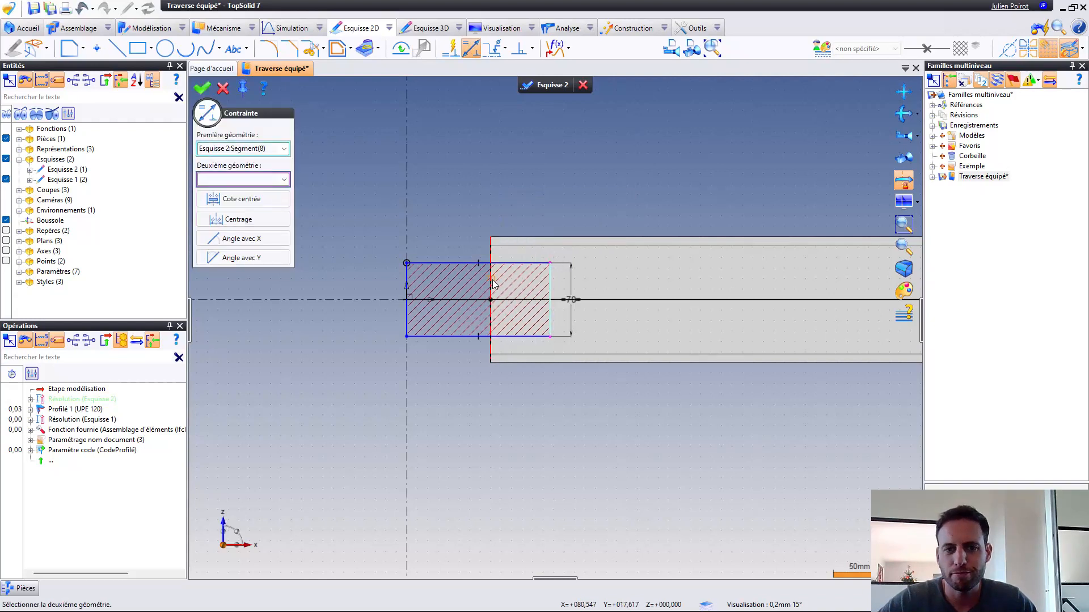
left_click(491, 286)
left_click(540, 220)
type("50")
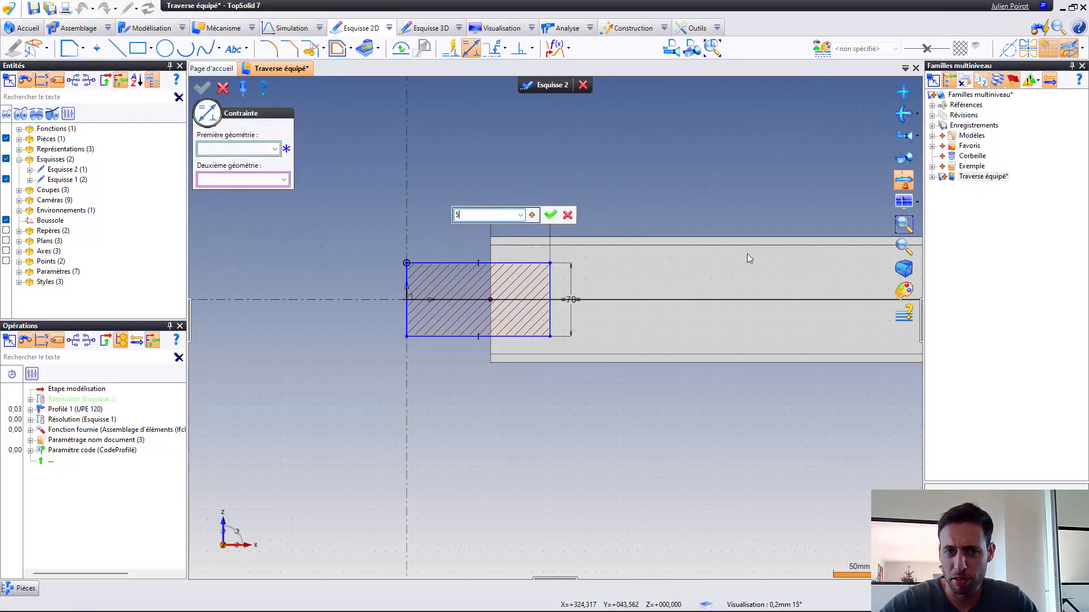
key("Return")
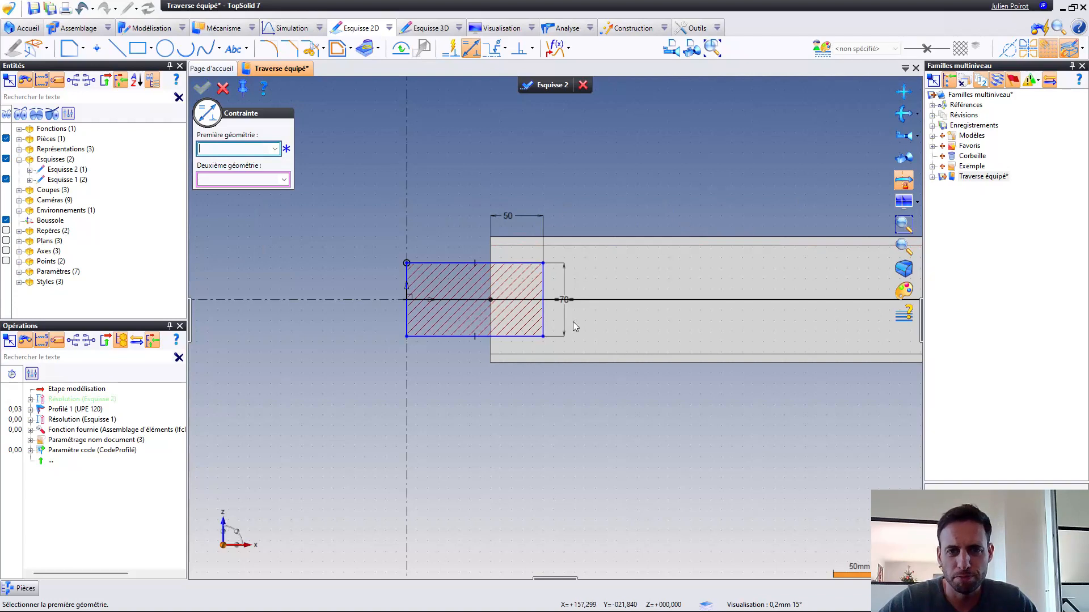
key("Escape")
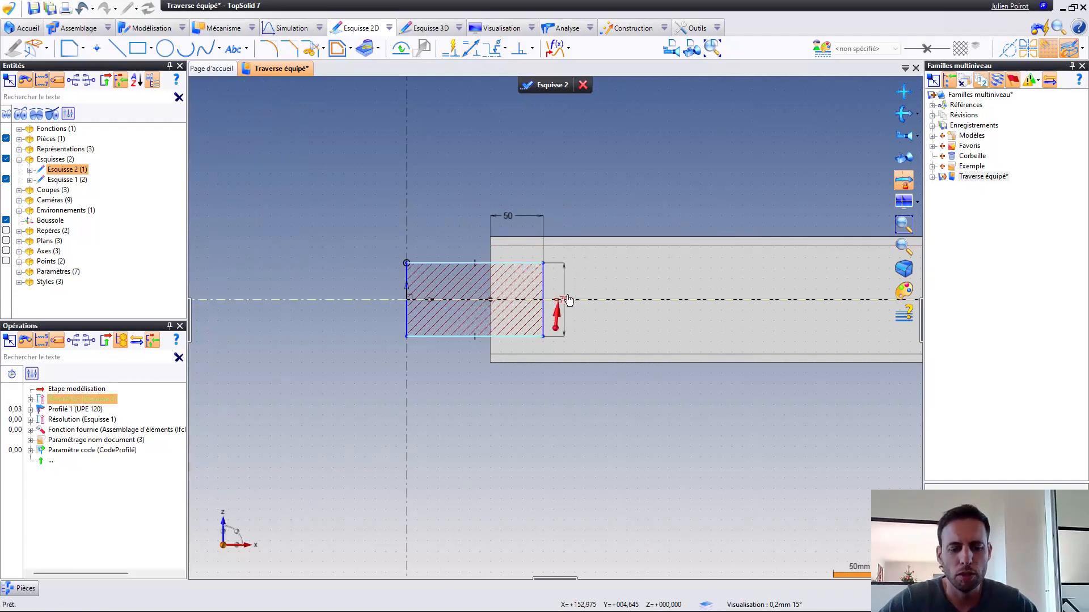
Replace the rectangle's 70 mm height dimension with a 25 mm distance between its upper edge and the profile's upper edge
left_click(470, 49)
scroll(521, 257, "up", 2)
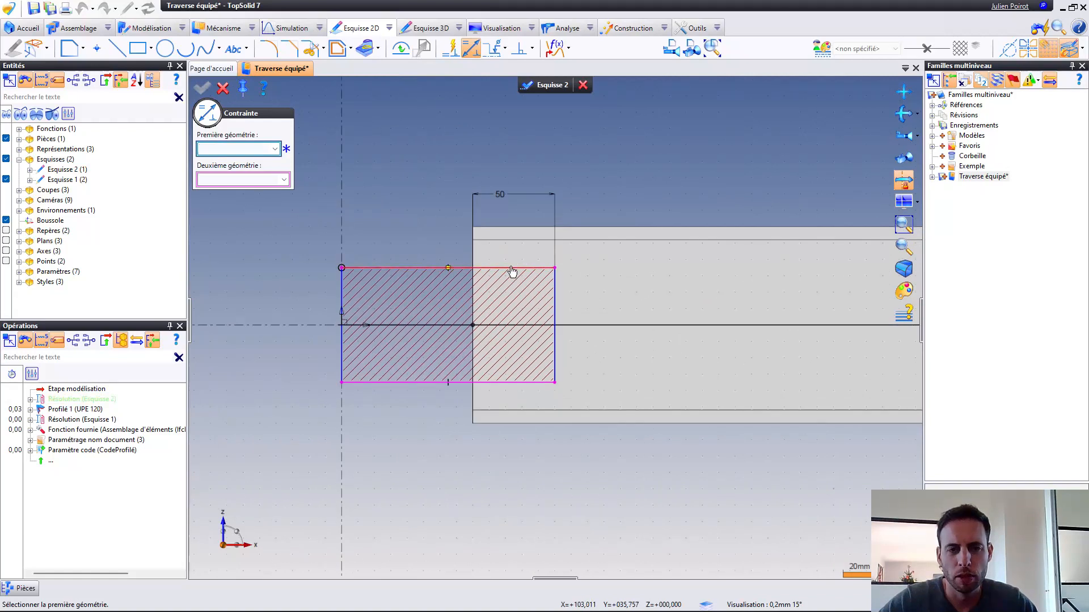
left_click(512, 271)
left_click(513, 226)
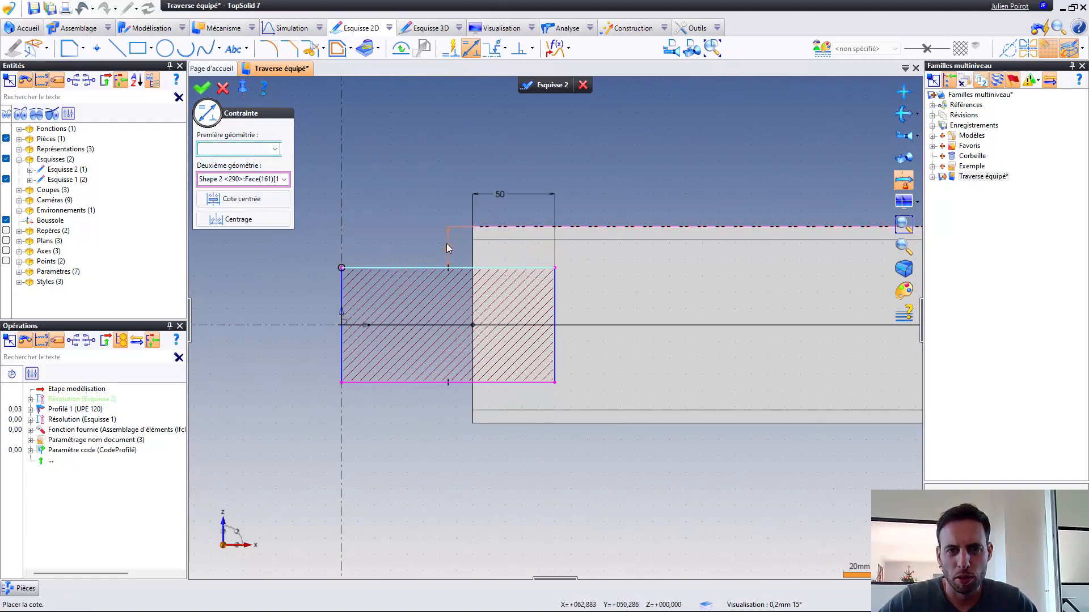
left_click(447, 244)
type("25")
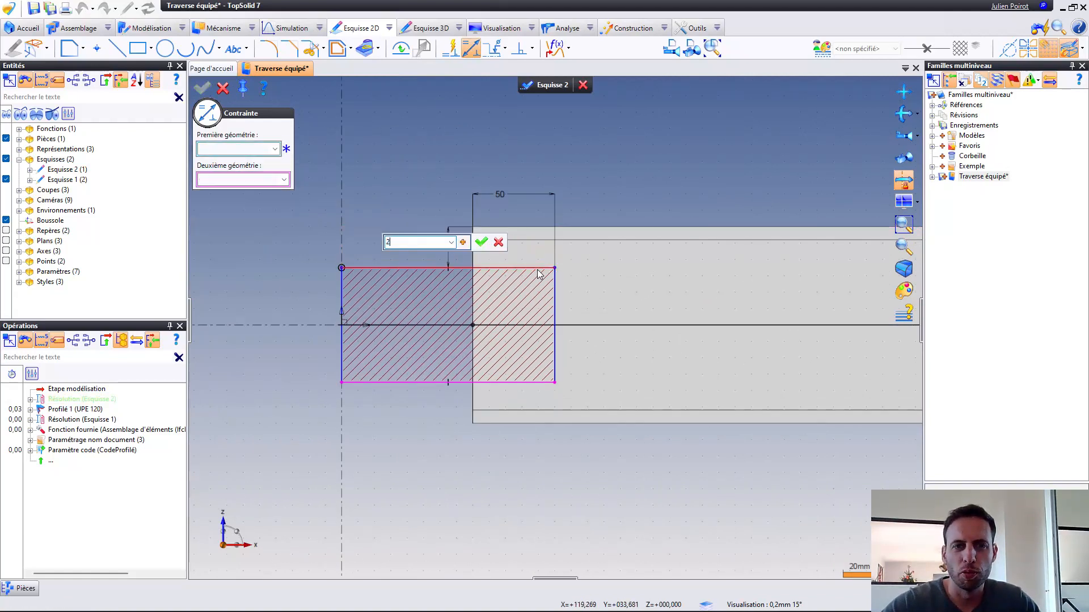
key("Return")
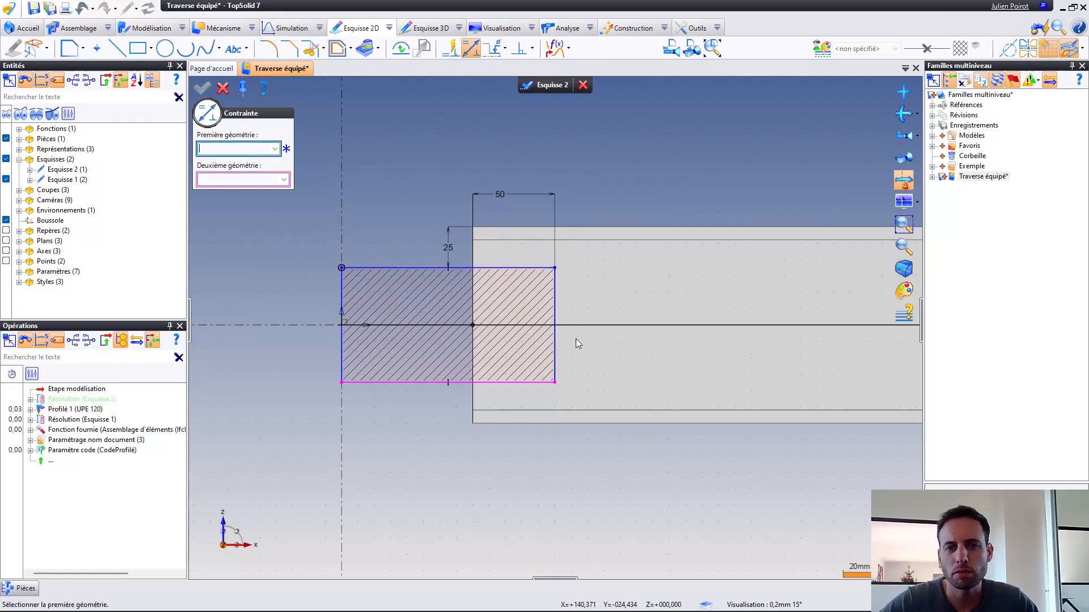
key("Escape")
Create the midpoint of the rectangle's right edge
right_click(553, 308)
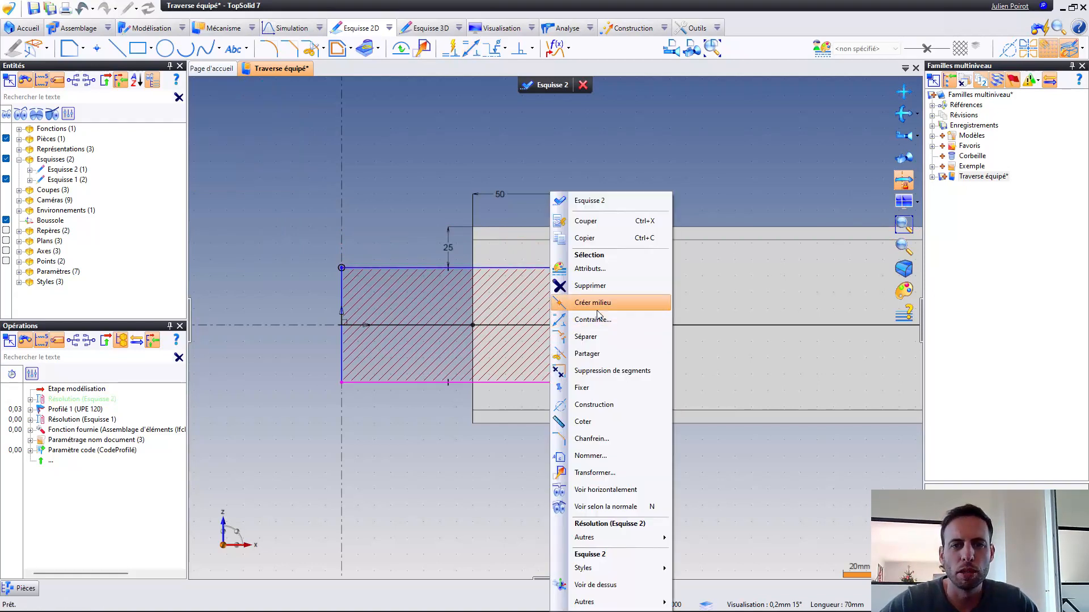
left_click(597, 312)
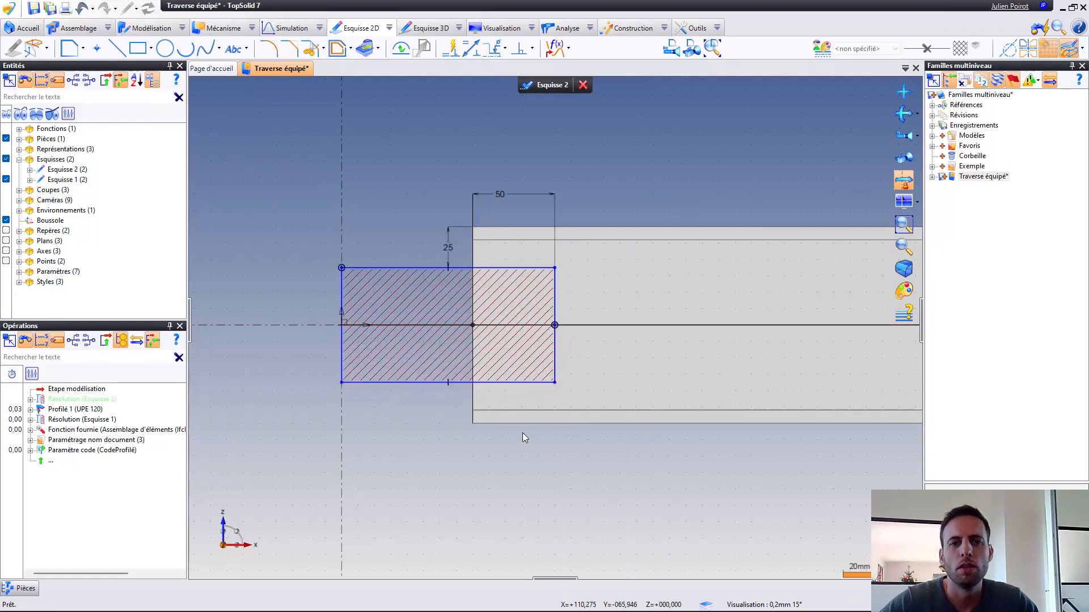
Finish the rectangle sketch on the profile's web and start a new part in place in the assembly
left_click(543, 90)
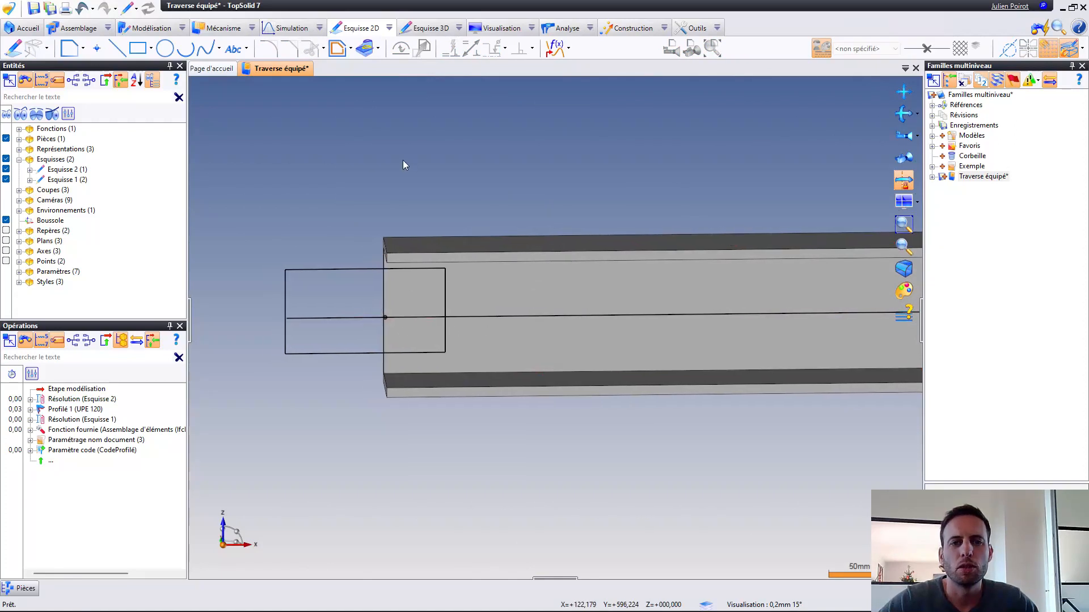
right_click(403, 159)
left_click(448, 182)
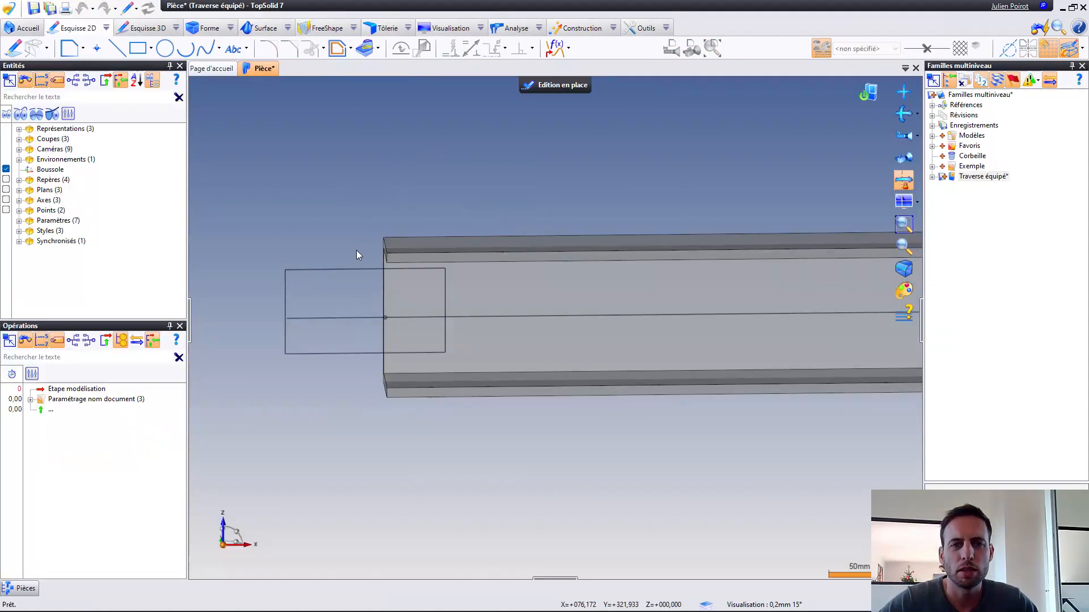
Create a sheet metal plate from the rectangle sketch in the new part, and finish the in-place editing
right_click(353, 269)
left_click(394, 439)
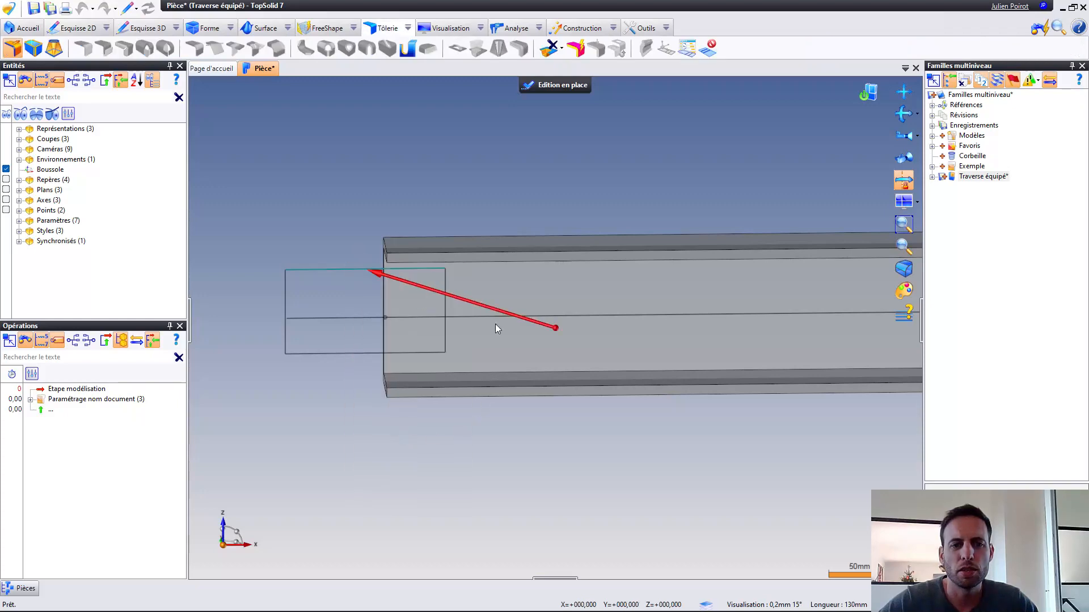
middle_click_drag(428, 315, 514, 288)
right_click(418, 208)
left_click(422, 209)
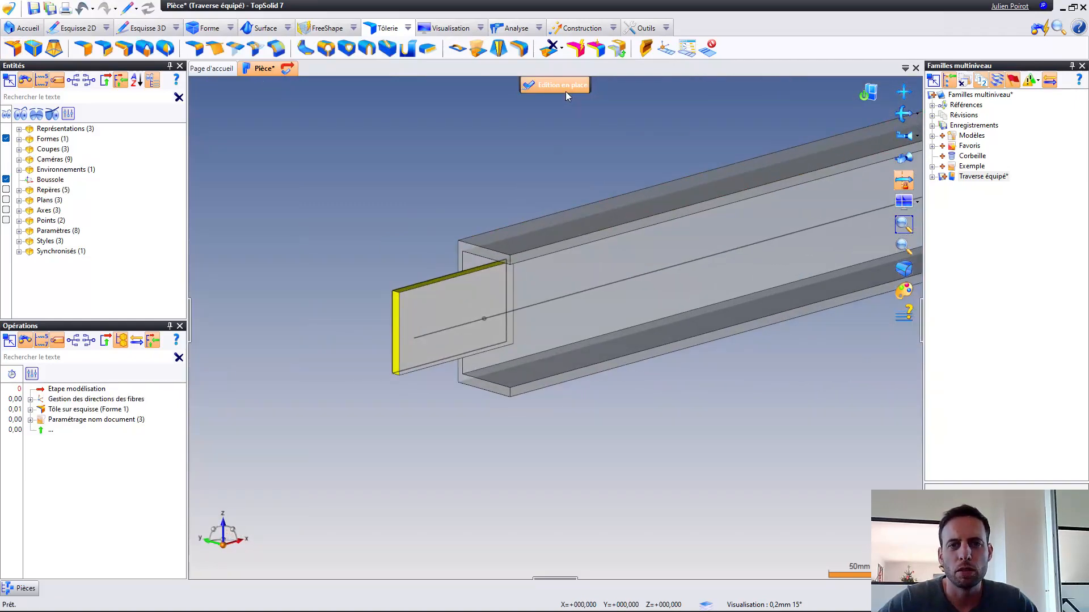
left_click(566, 86)
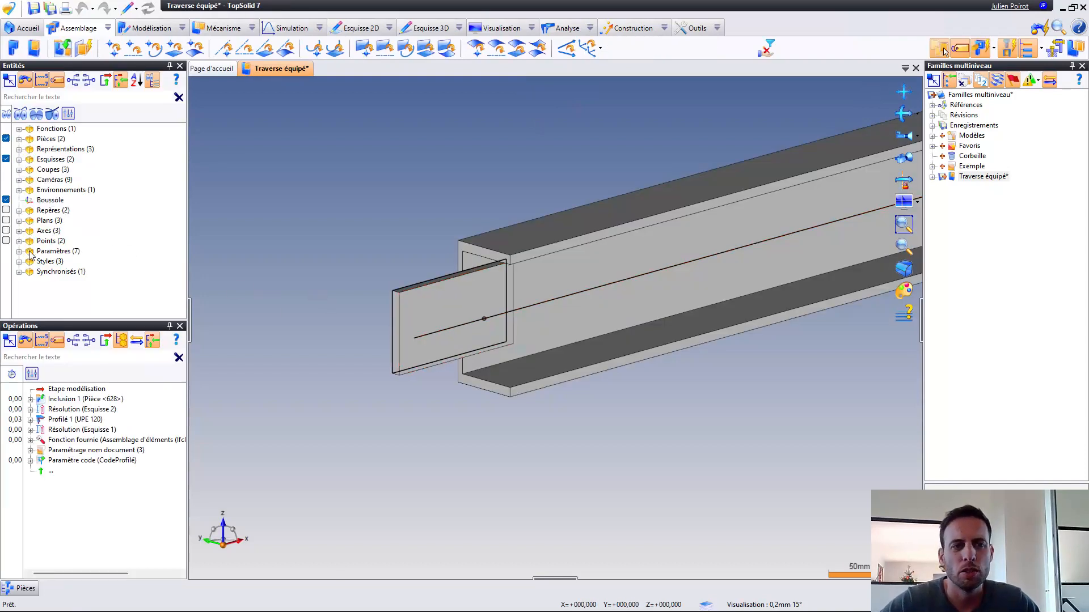
Create a real parameter of type Longueur named EpaisseurTôle with a value of 8mm in the assembly
right_click(44, 252)
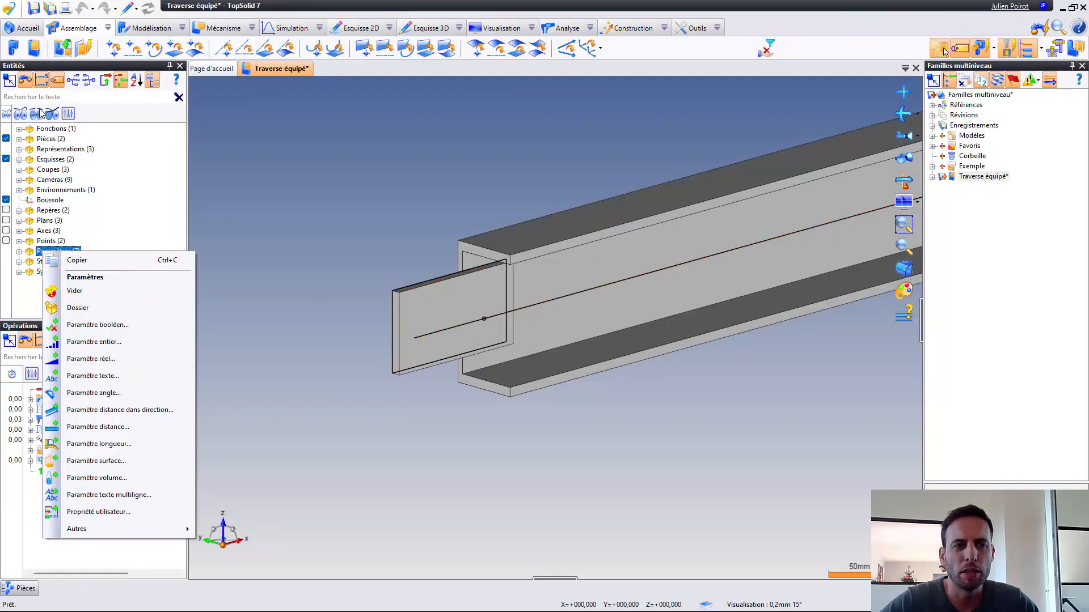
left_click(34, 253)
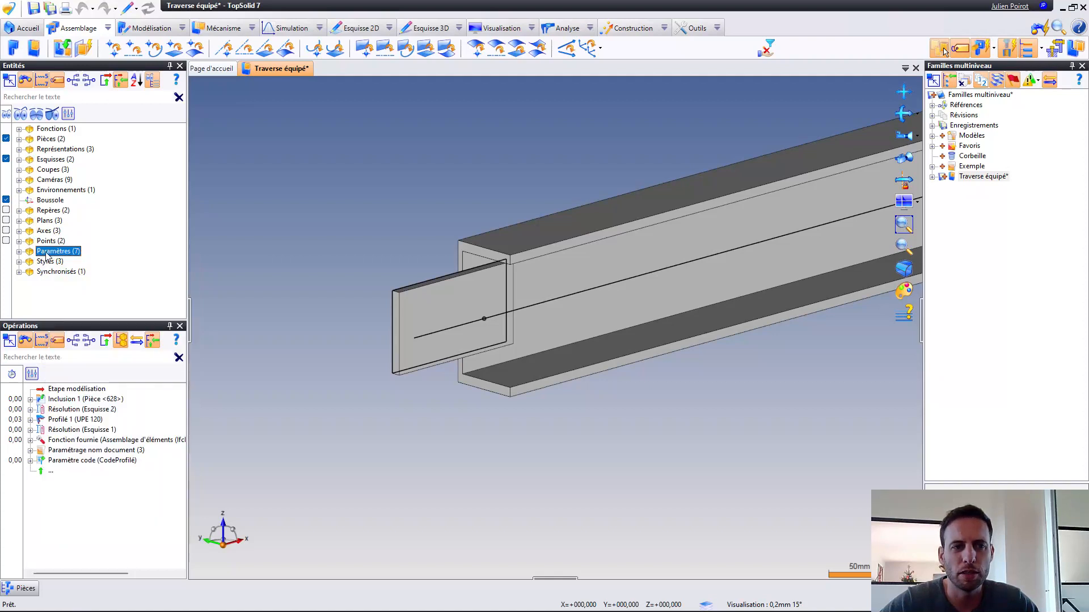
right_click(46, 254)
left_click(120, 343)
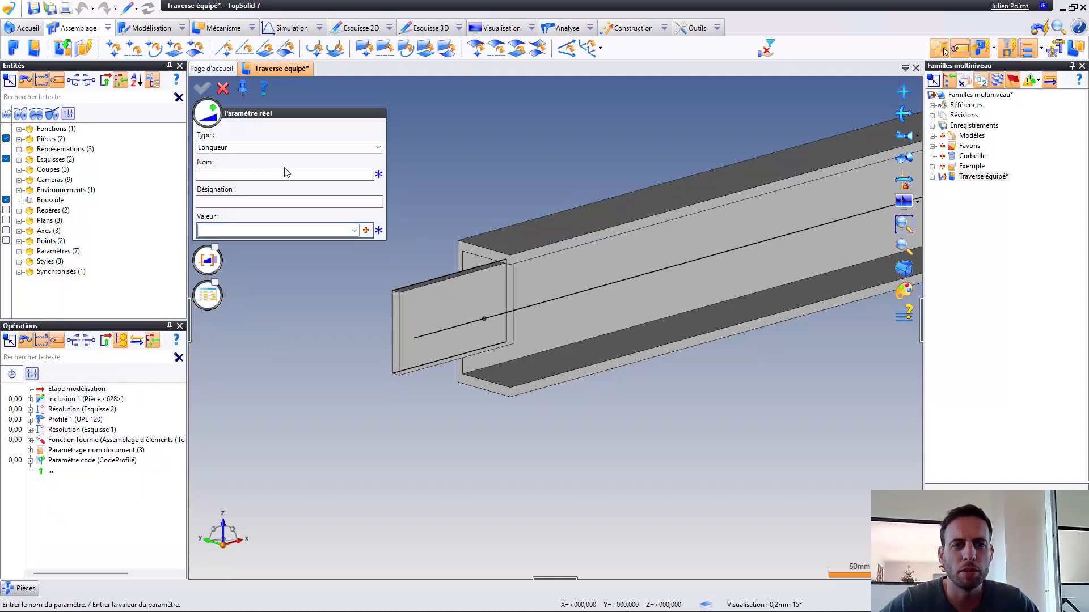
type("Epa")
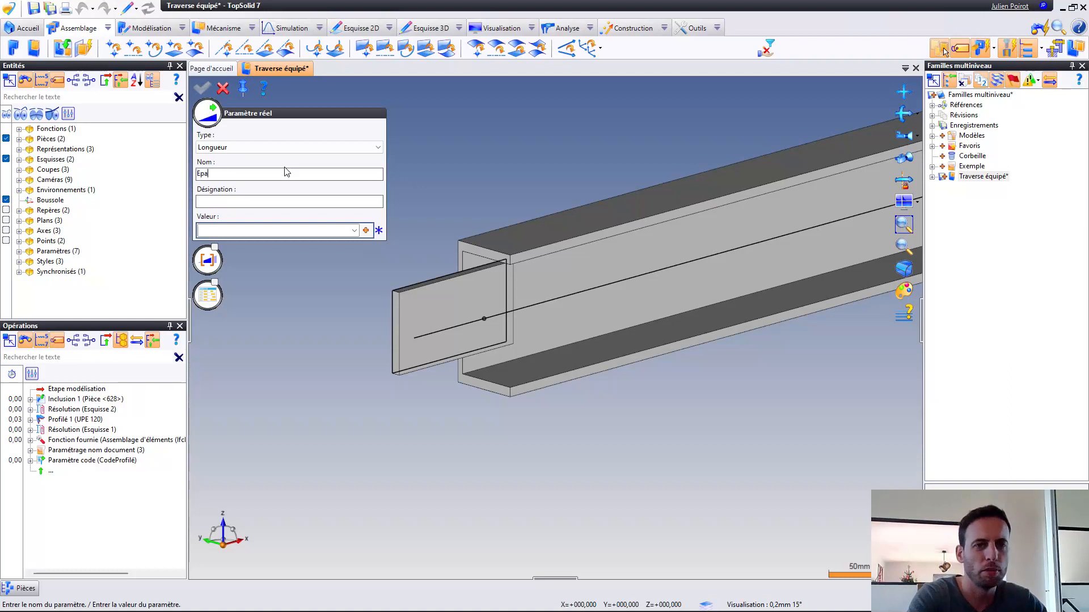
type("isseu")
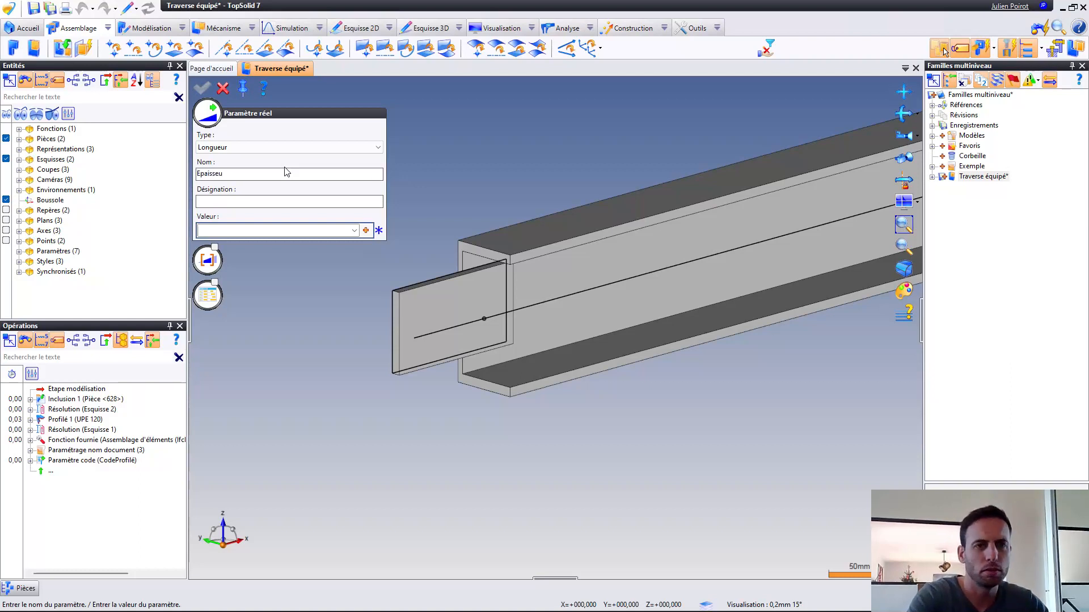
type("rTôl")
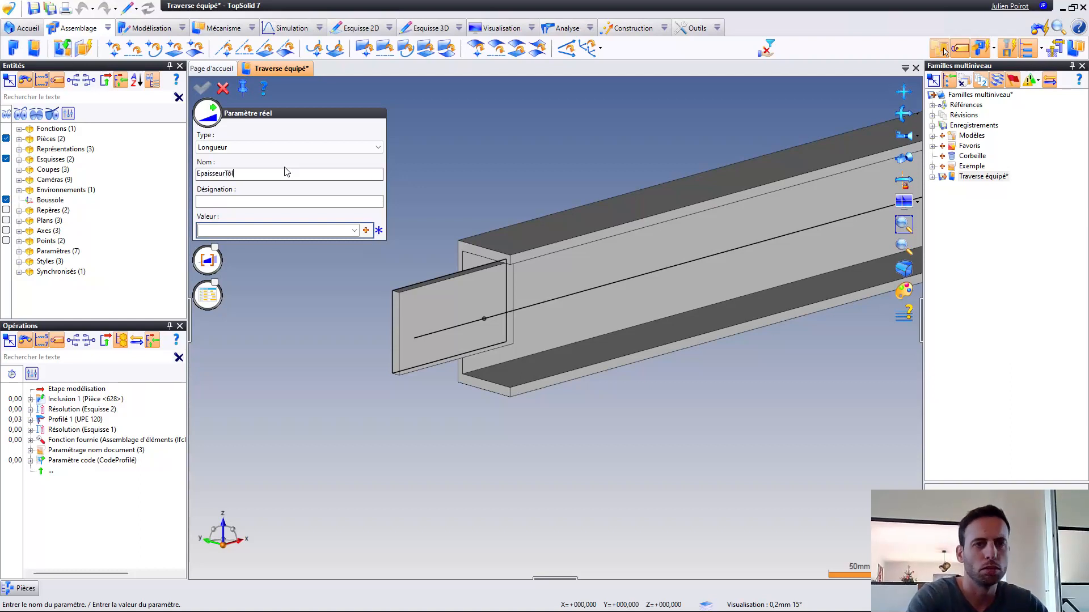
type("e")
key("Return")
type("8mm")
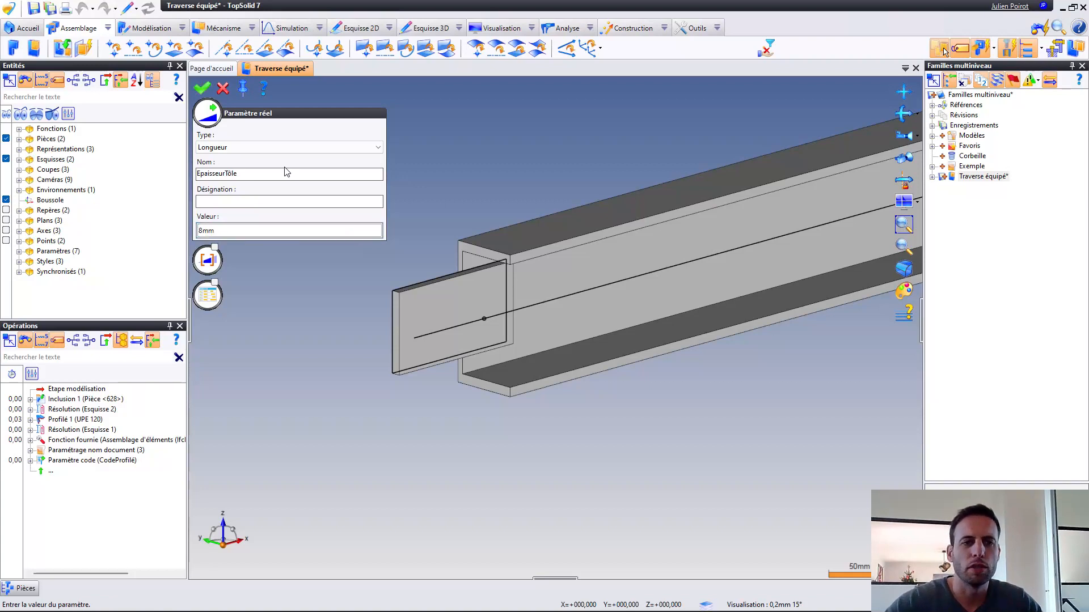
right_click(448, 202)
left_click(460, 206)
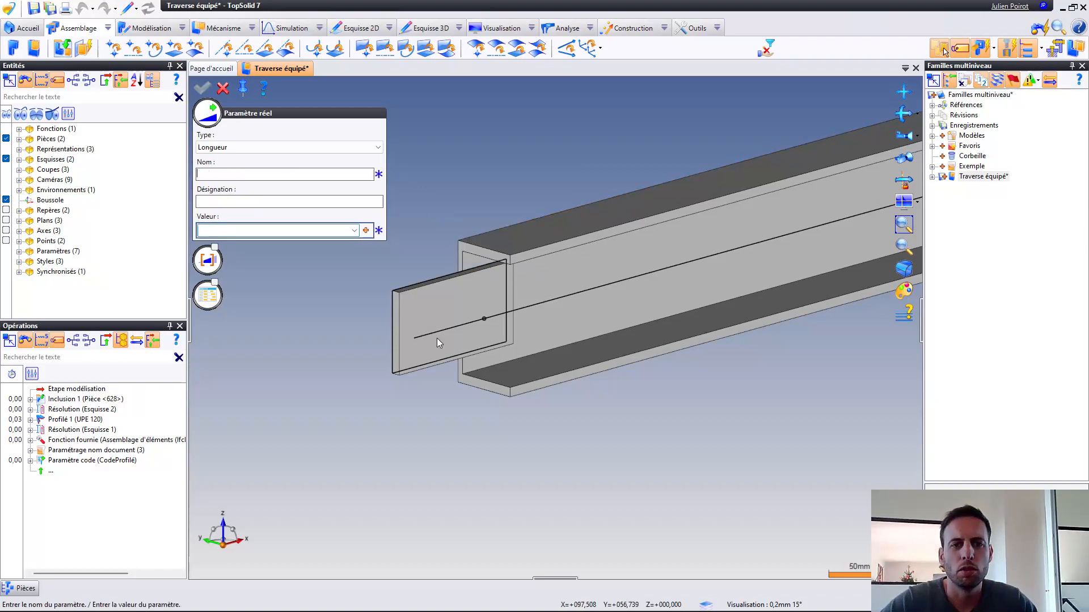
key("Escape")
Edit the end plate in place in the assembly and display its thickness dimension
double_click(418, 310)
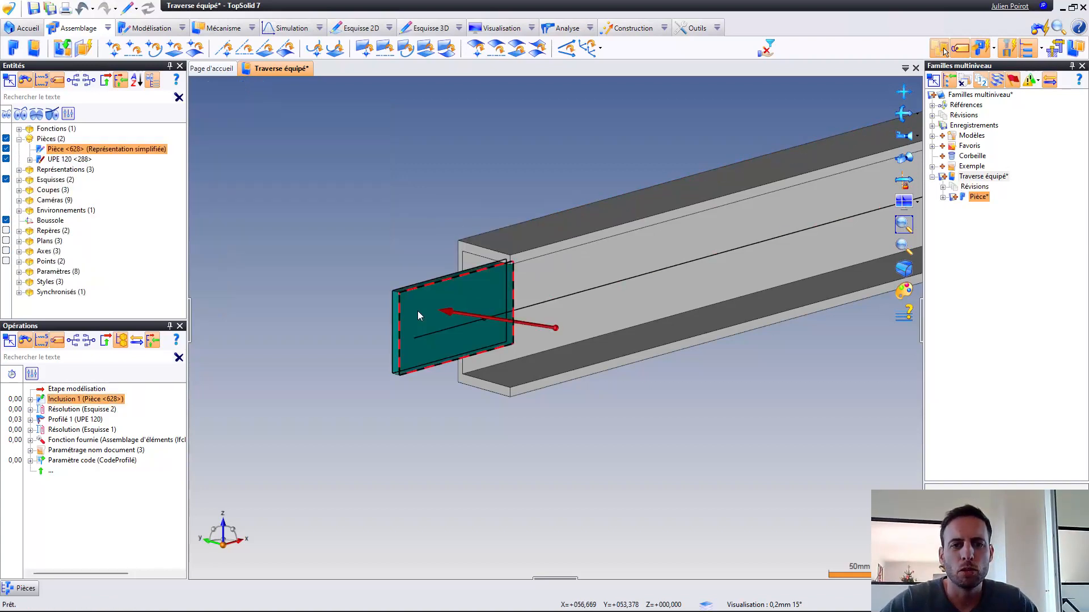
mouse_move(420, 312)
middle_mouse_down()
mouse_move(384, 306)
mouse_move(425, 318)
mouse_move(428, 304)
middle_mouse_up()
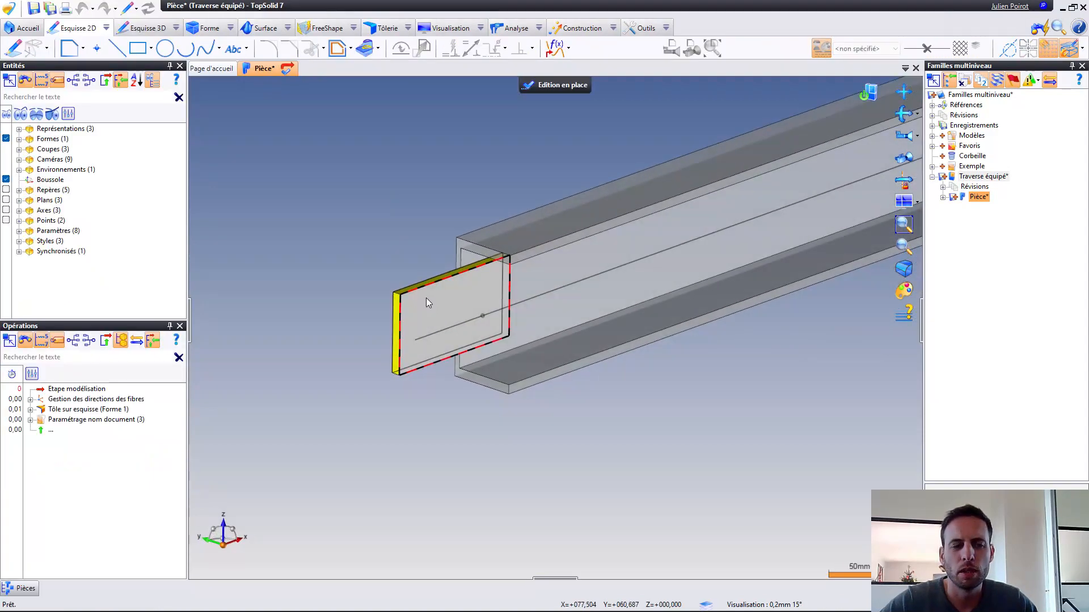
left_click(426, 298)
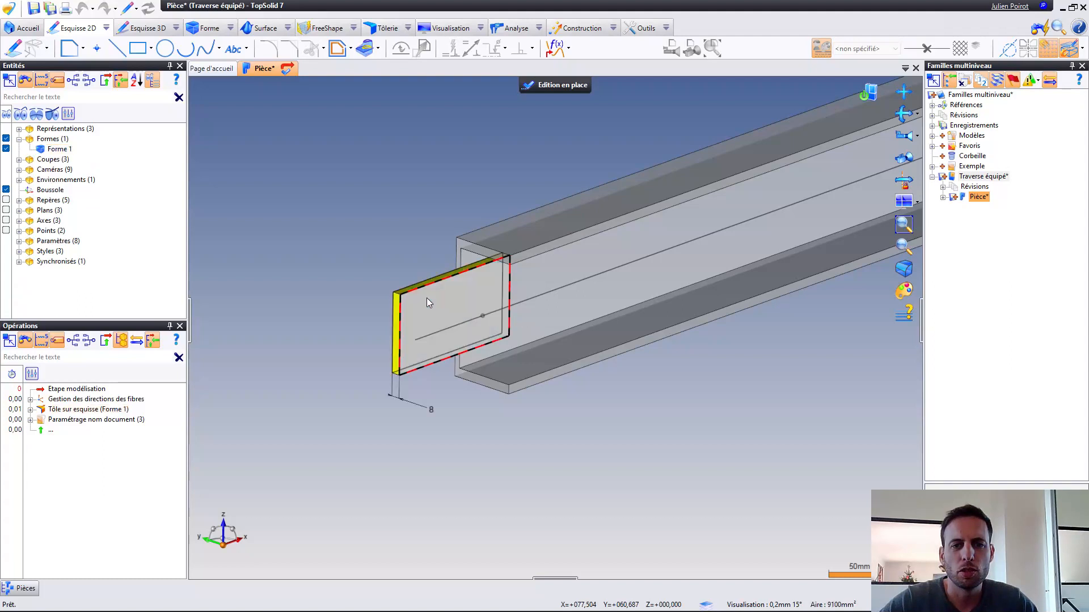
Drive the plate's thickness with an external real relay parameter linked to EpaisseurTôle of Traverse équipé, and finish the in-place editing
left_click(431, 412)
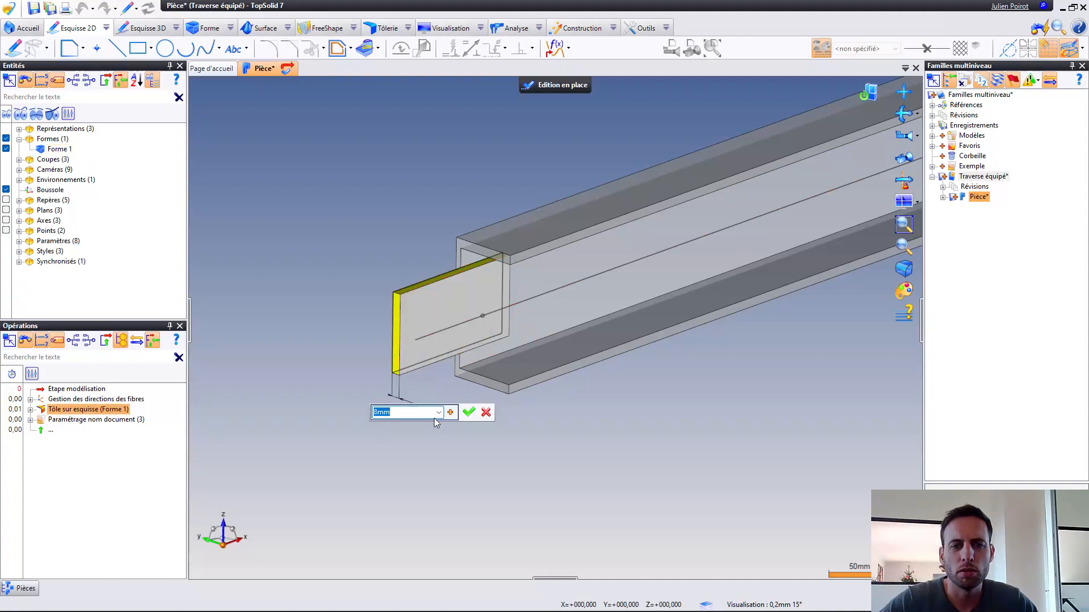
left_click(451, 413)
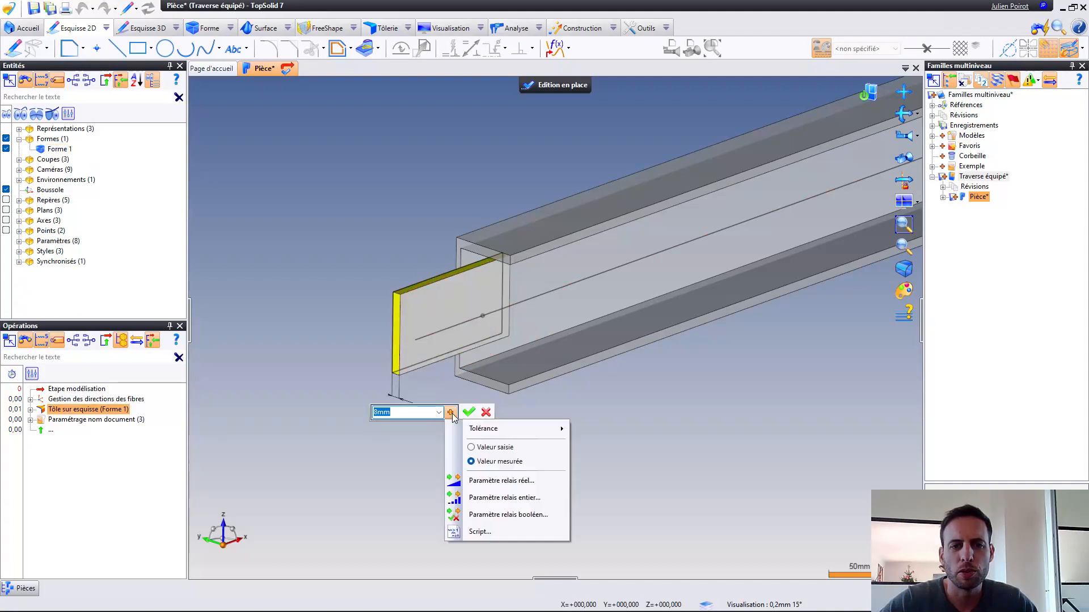
left_click(501, 480)
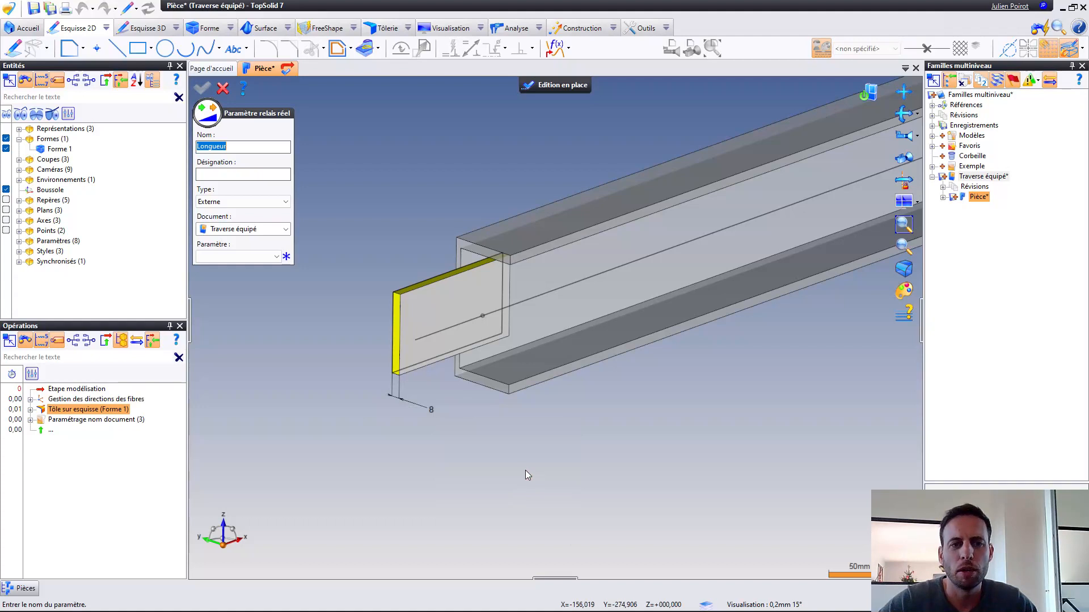
left_click(268, 257)
left_click(239, 286)
right_click(323, 204)
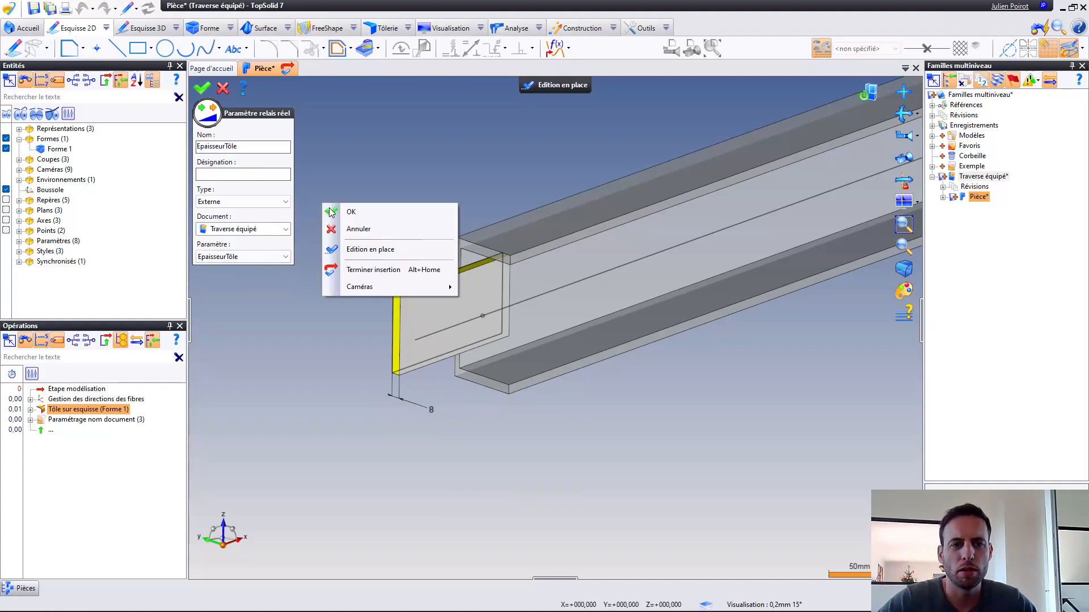
left_click(352, 210)
left_click(468, 413)
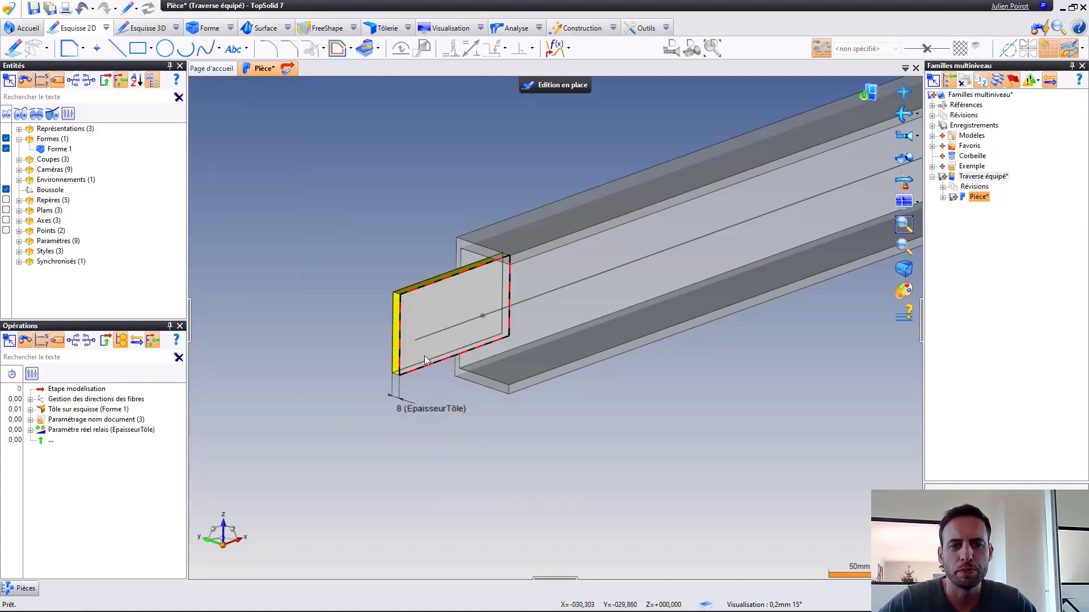
middle_click_drag(450, 330, 507, 262)
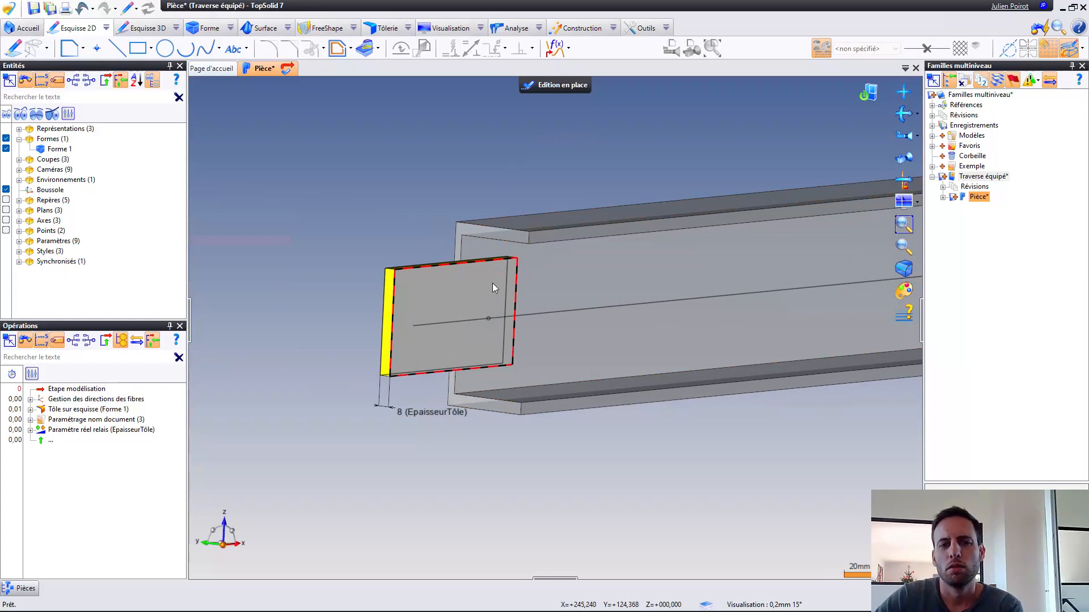
middle_click_drag(492, 283, 426, 282)
scroll(425, 283, "up", 2)
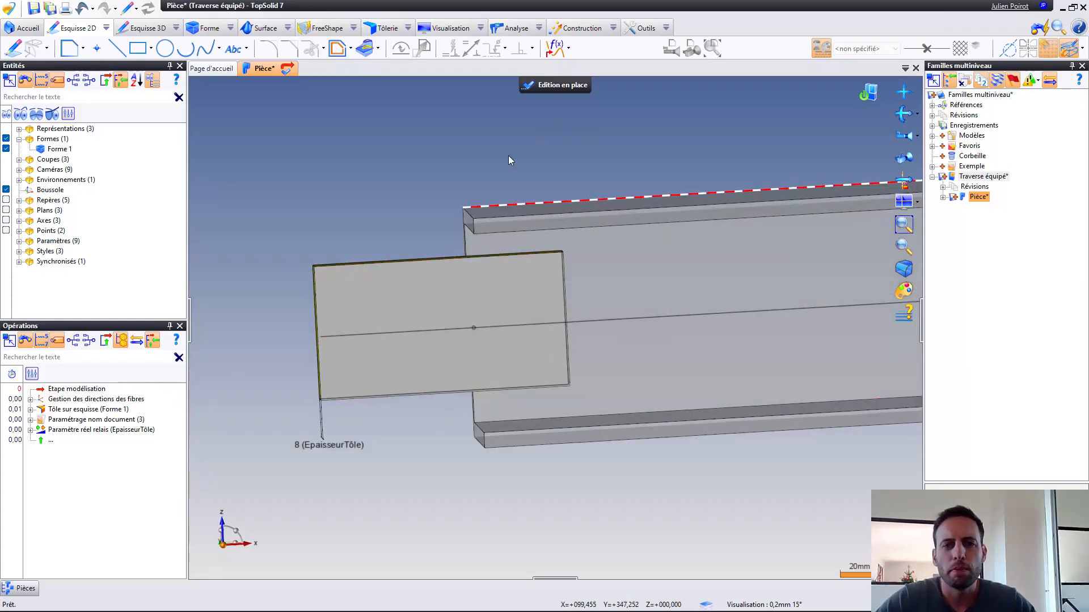
left_click(564, 89)
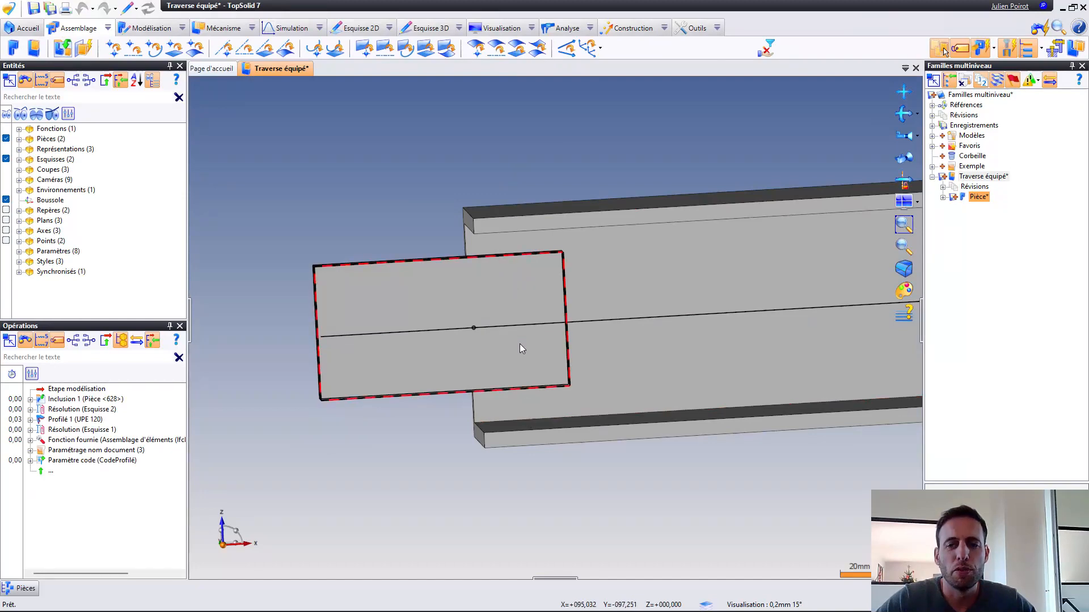
Open the referenced library project TopSolid'Steel - Démonstration V2, dock it with the current project, and expand its Recherches folder
left_click(932, 105)
right_click(1036, 230)
left_click(1004, 234)
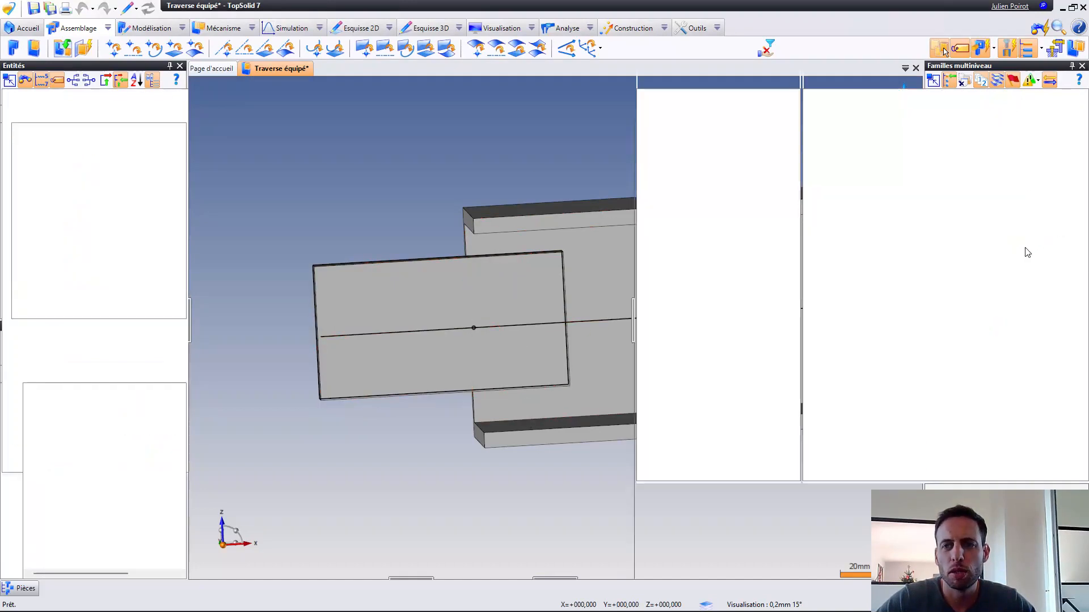
left_click_drag(952, 71, 746, 222)
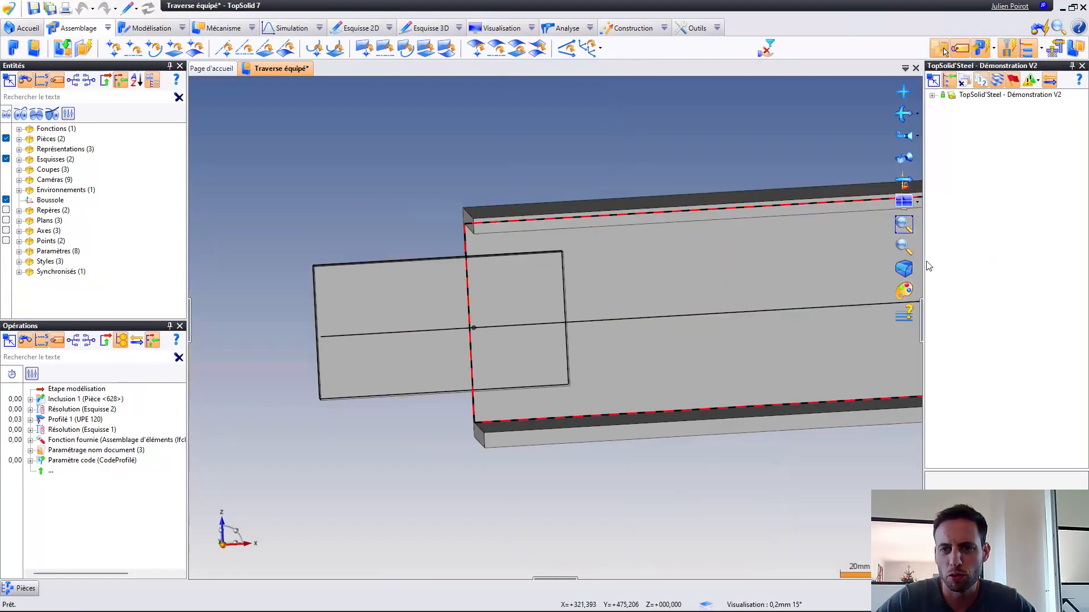
left_click(932, 96)
left_click(932, 187)
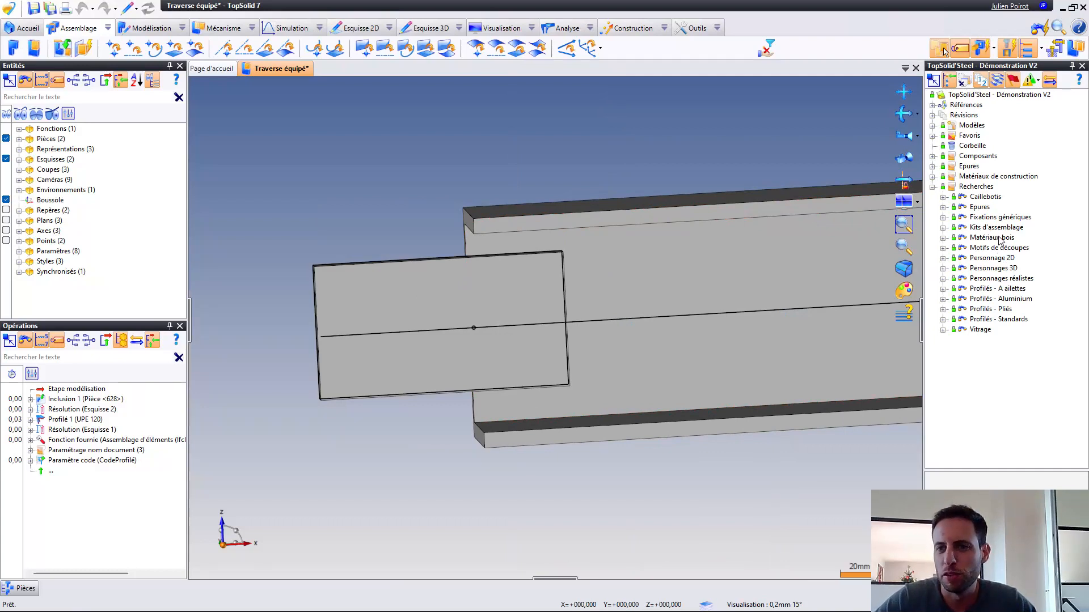
Run the Fixations génériques search and keep its results docked in a low strip below the model
left_click(1002, 218)
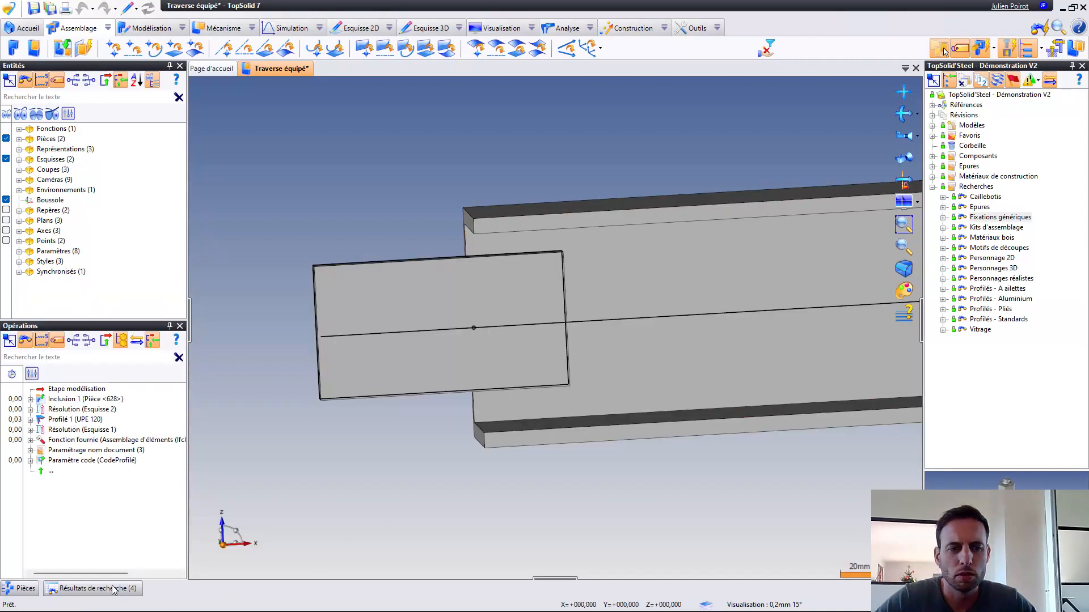
mouse_move(97, 593)
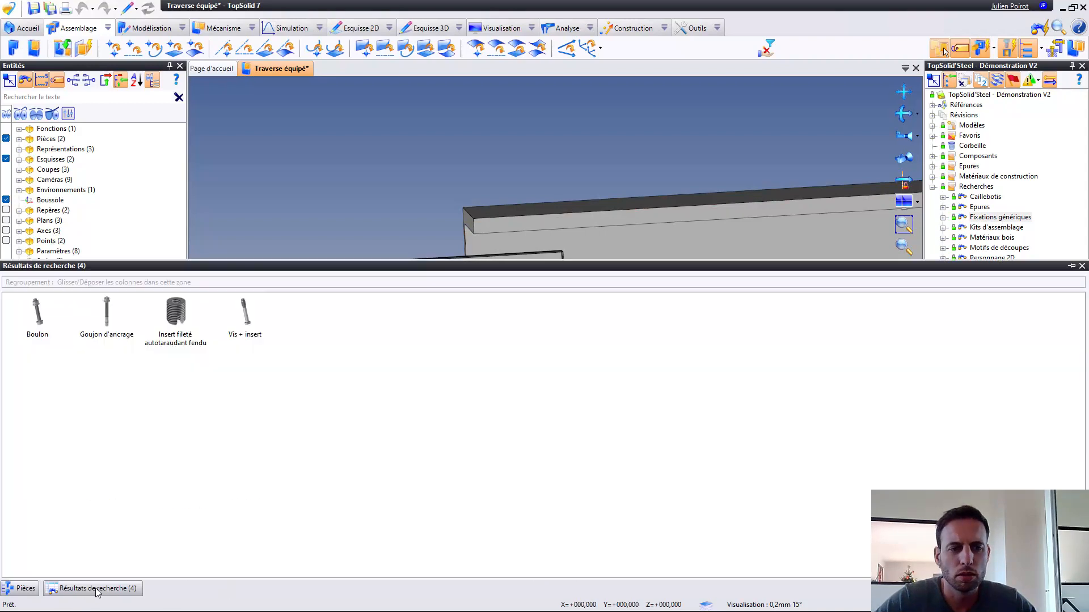
left_click(1072, 266)
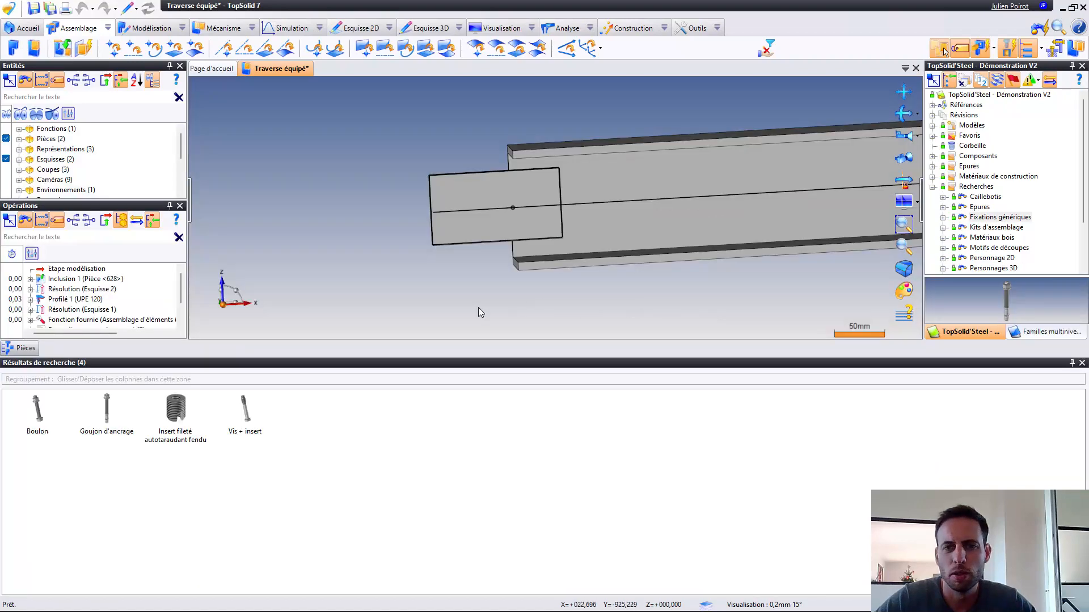
left_click_drag(362, 356, 349, 500)
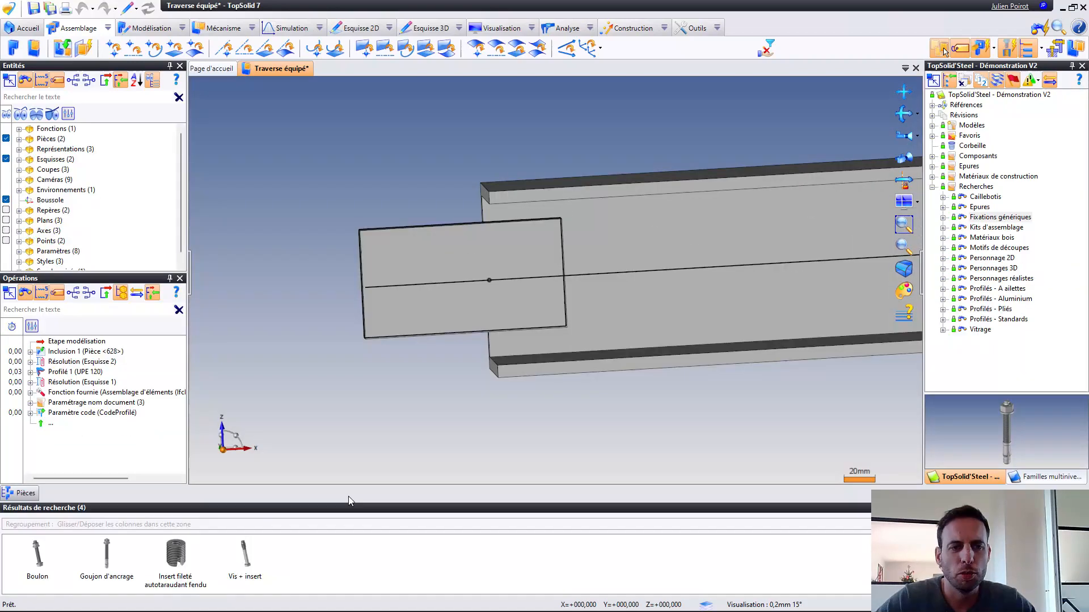
Insert a Boulon on the end plate's face near its upper inner corner, 15 mm and 25 mm from the edges
left_click(40, 571)
left_click_drag(254, 306, 256, 306)
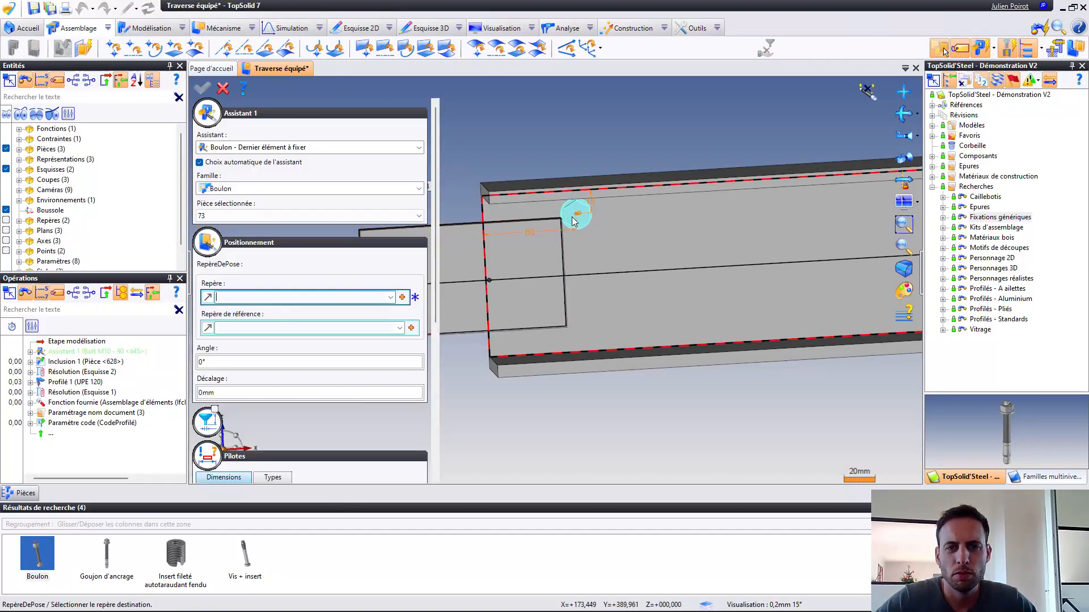
middle_click_drag(533, 244, 615, 243)
scroll(615, 247, "up", 2)
scroll(611, 248, "up", 2)
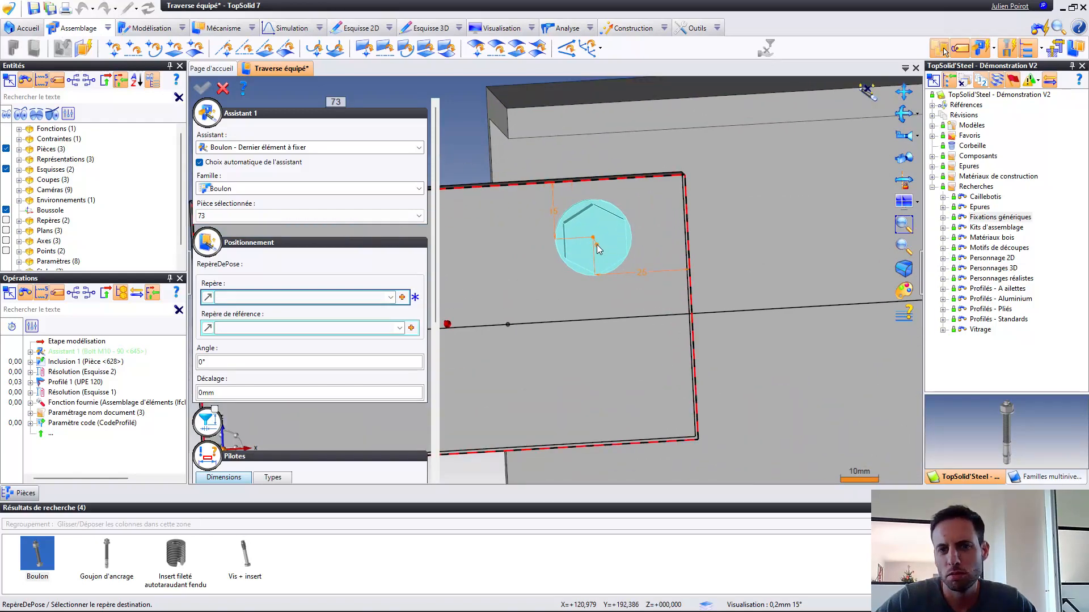
left_click(599, 250)
scroll(652, 241, "down", 2)
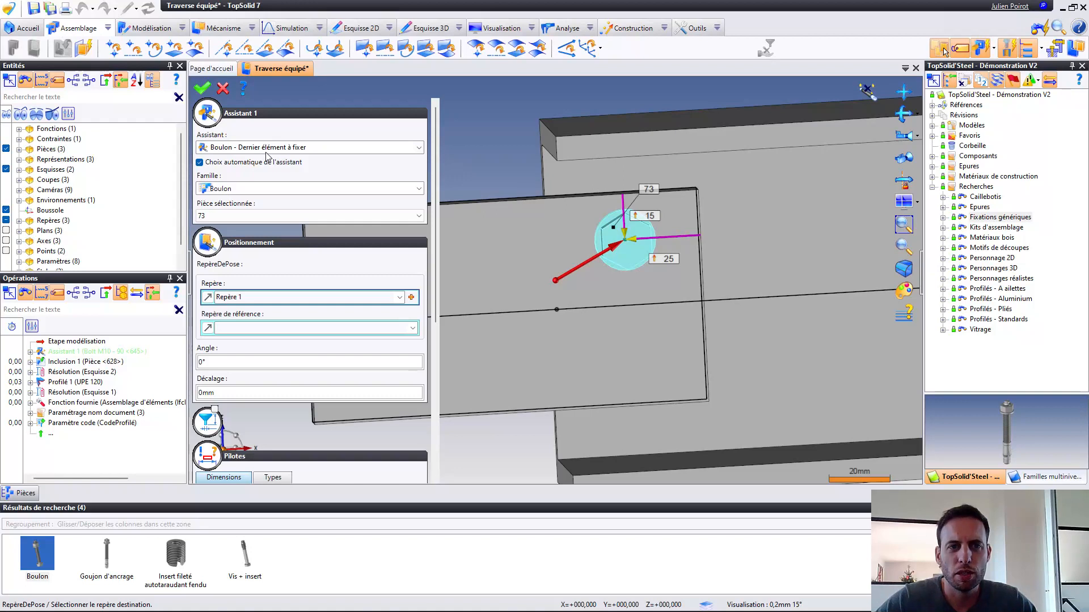
Set the UPE profile's shape as the bolt's last element to fix and validate, keeping the 10 mm screw diameter and 3 mm over-length
left_click(207, 112)
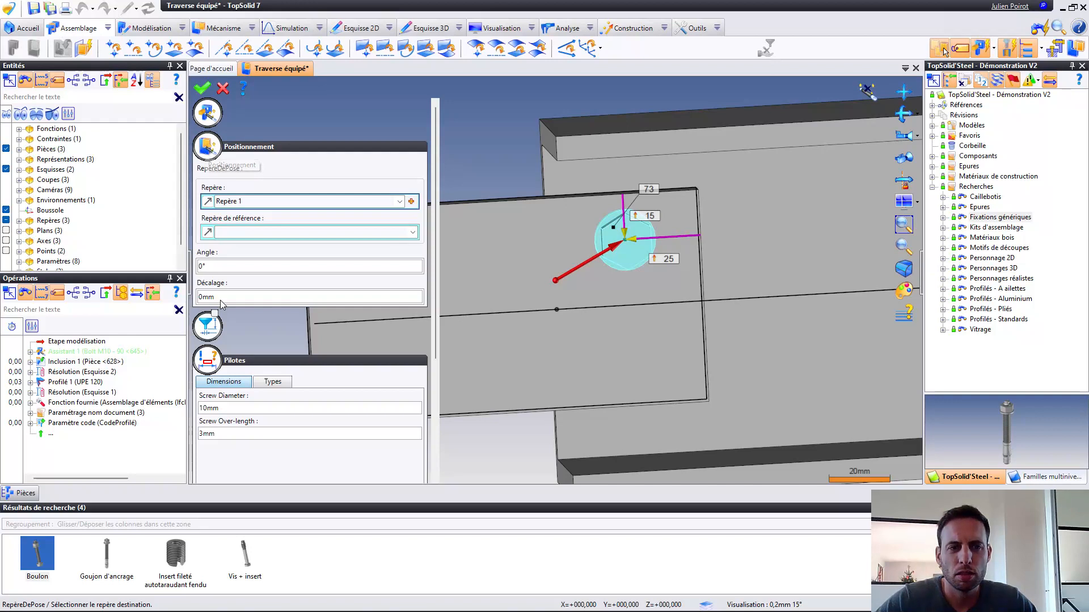
left_click(215, 143)
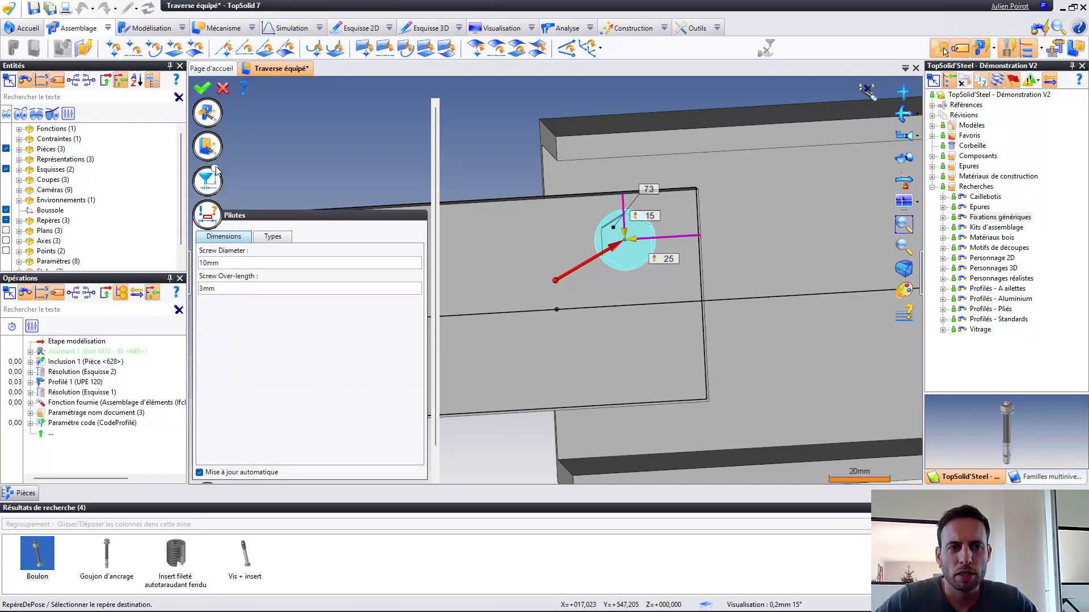
left_click(215, 180)
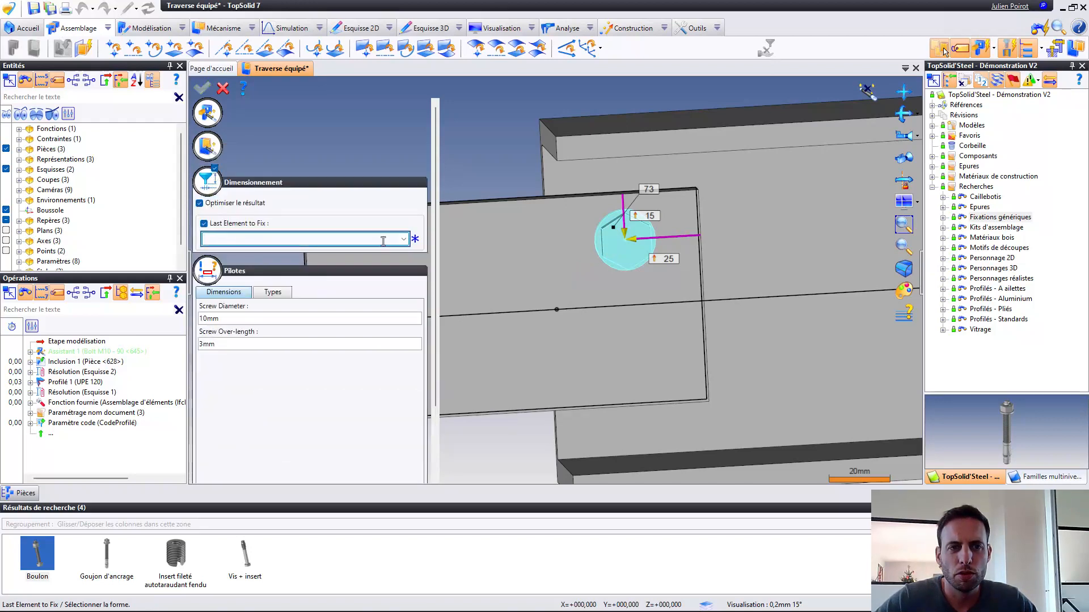
mouse_move(549, 199)
middle_mouse_down()
mouse_move(644, 210)
mouse_move(597, 208)
mouse_move(583, 220)
mouse_move(535, 184)
middle_mouse_up()
left_click(574, 144)
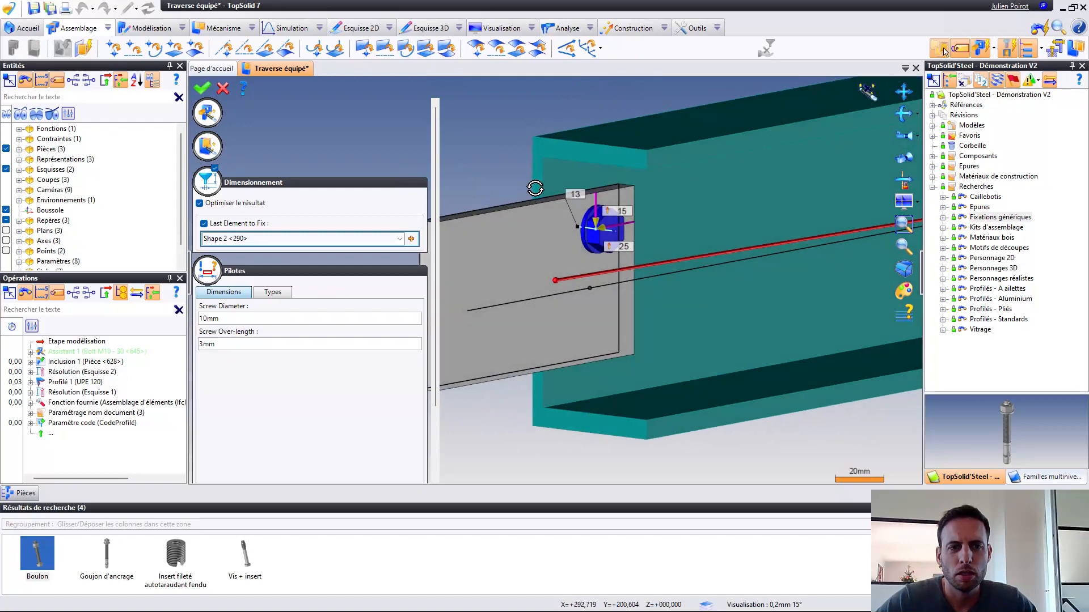
left_click(245, 319)
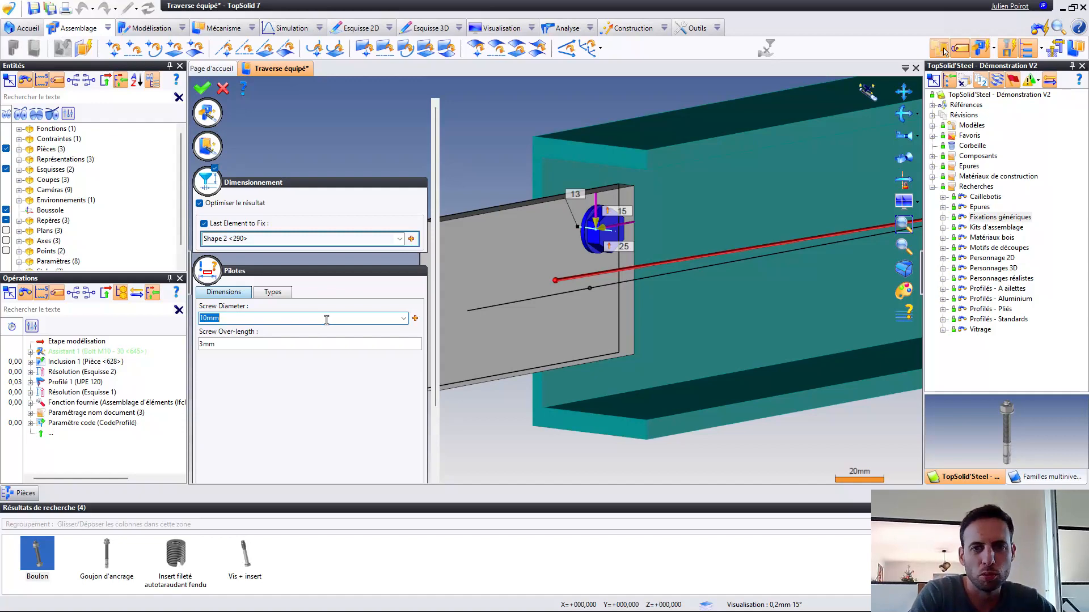
left_click(283, 292)
mouse_move(528, 209)
middle_mouse_down()
mouse_move(576, 222)
mouse_move(520, 211)
middle_mouse_up()
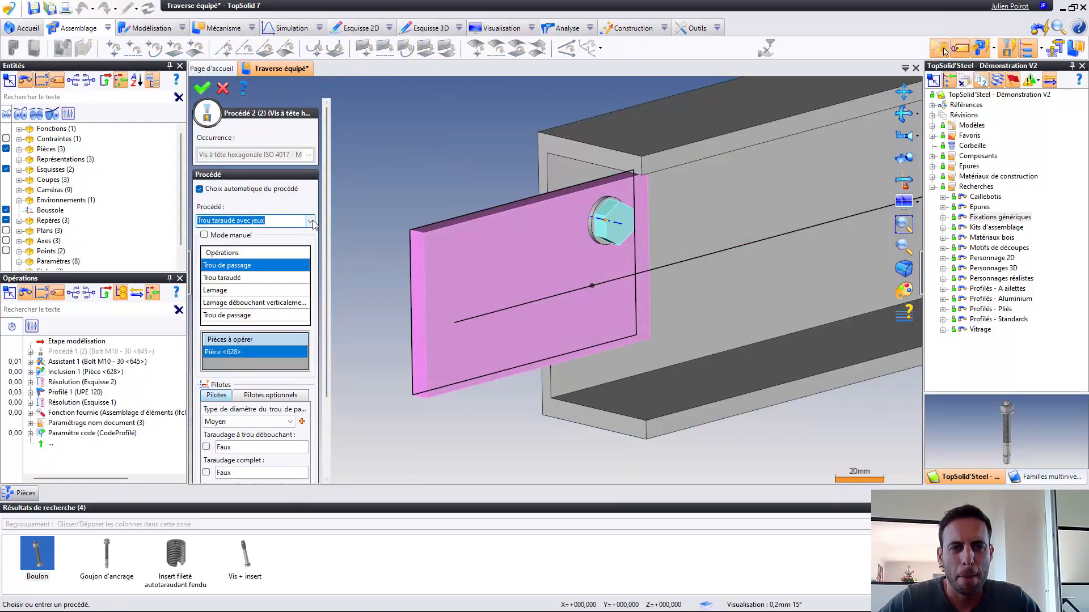
Choose the Trou de passage oblong process for the bolt's screw and enable its manual mode
left_click(310, 222)
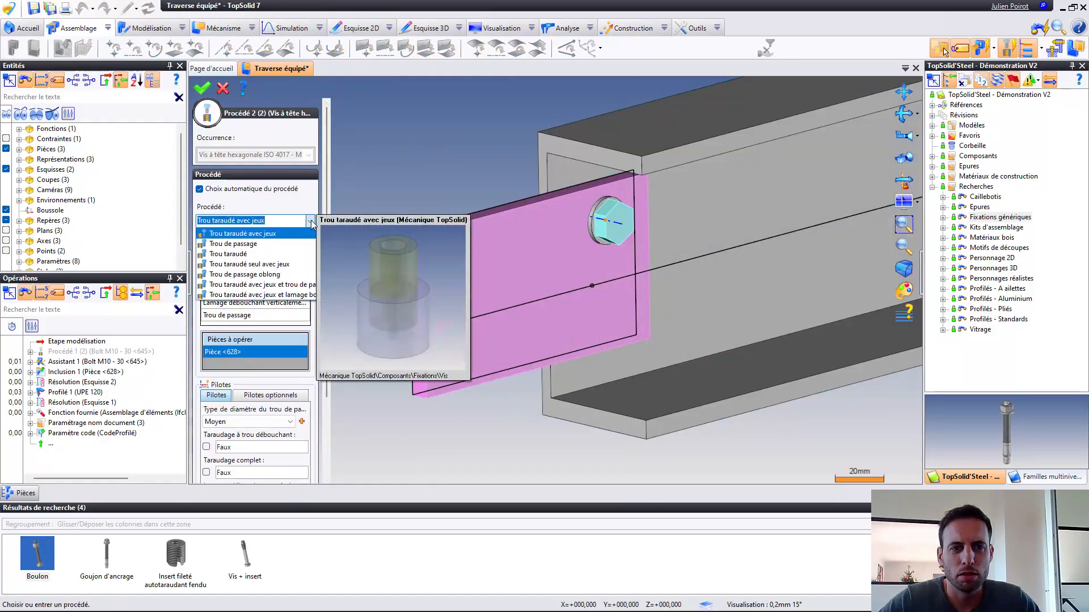
left_click(282, 275)
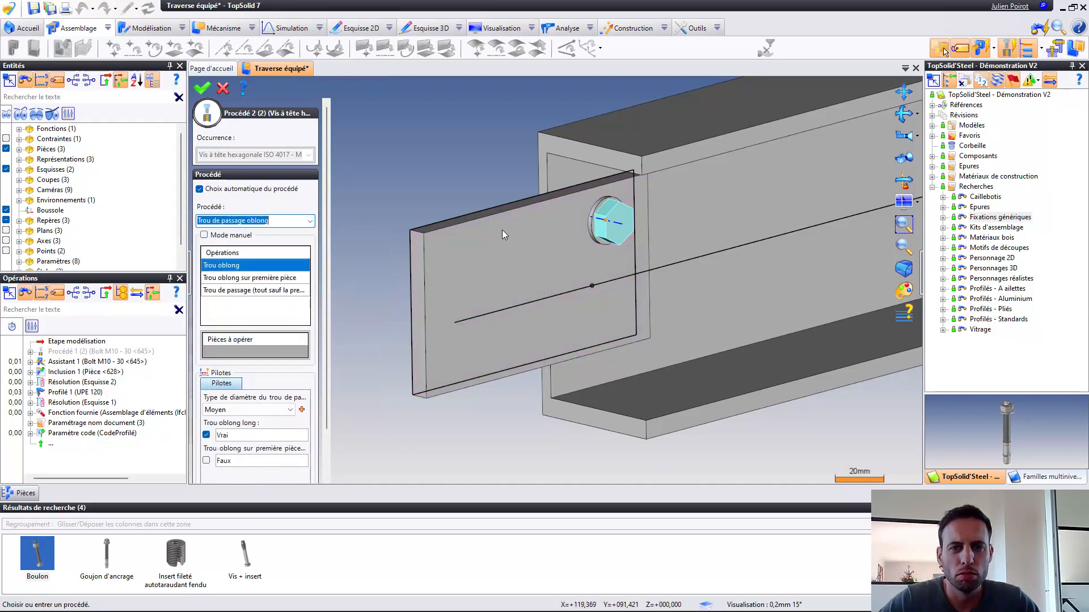
mouse_move(503, 230)
middle_mouse_down()
mouse_move(558, 236)
mouse_move(502, 233)
middle_mouse_up()
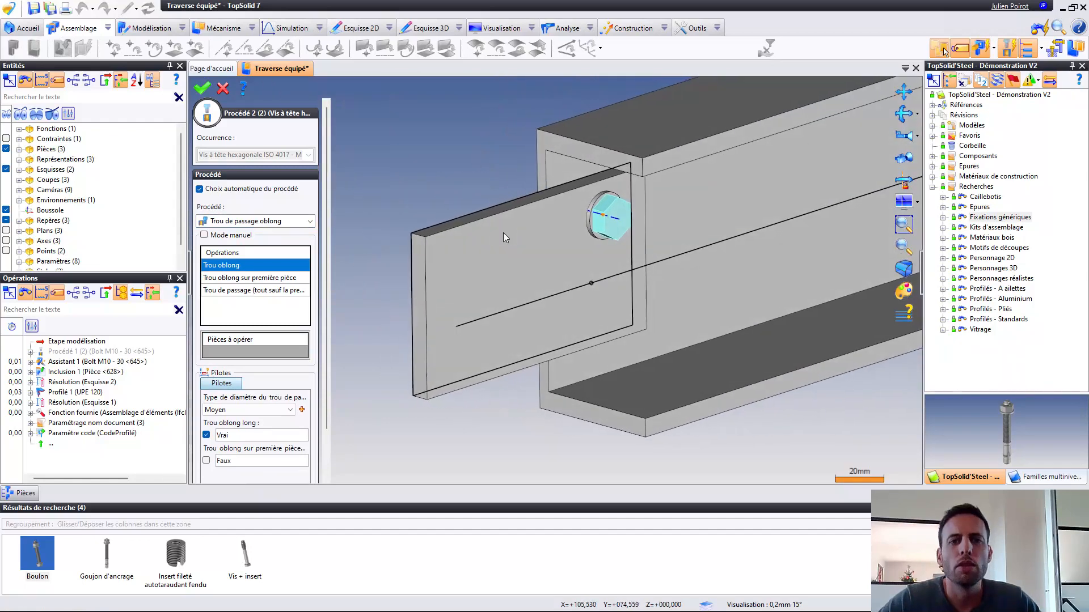
left_click(204, 235)
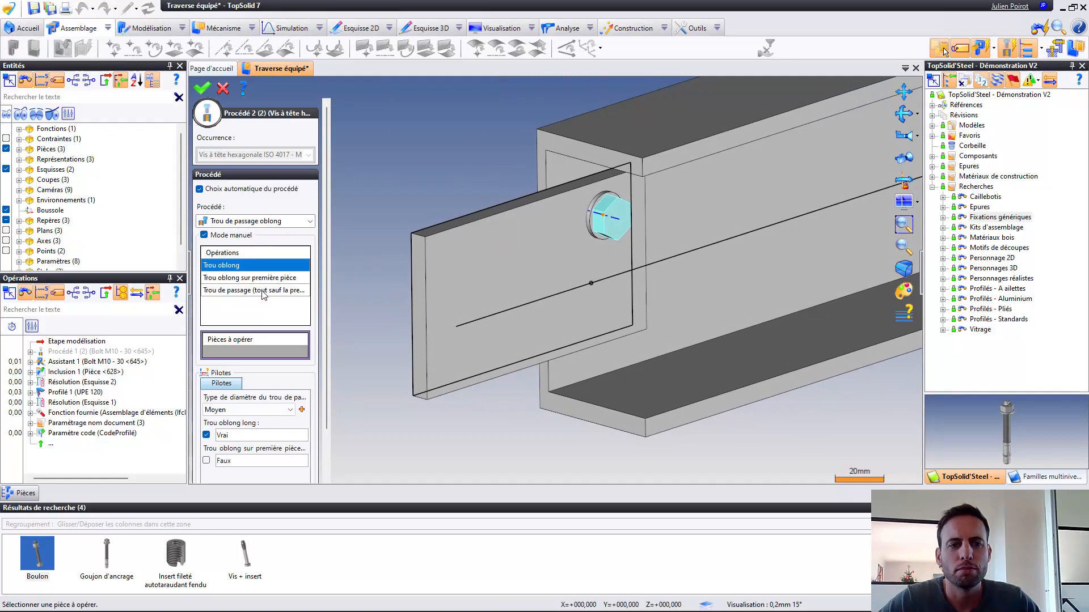
Assign the Trou de passage operation to the UPE profile and the Trou oblong operation to the end plate
left_click(255, 291)
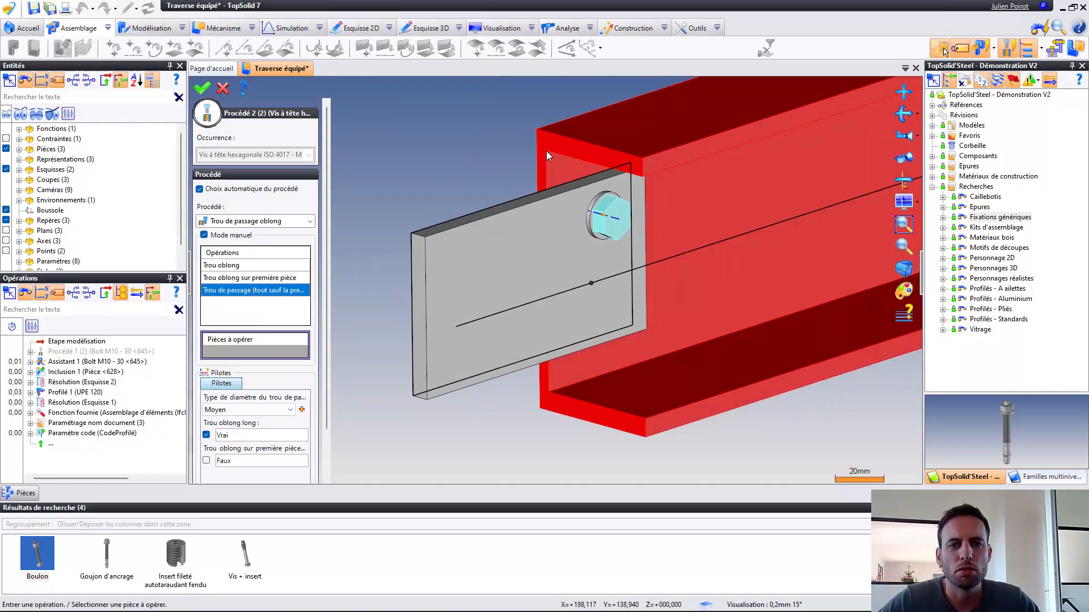
left_click(546, 151)
left_click(247, 278)
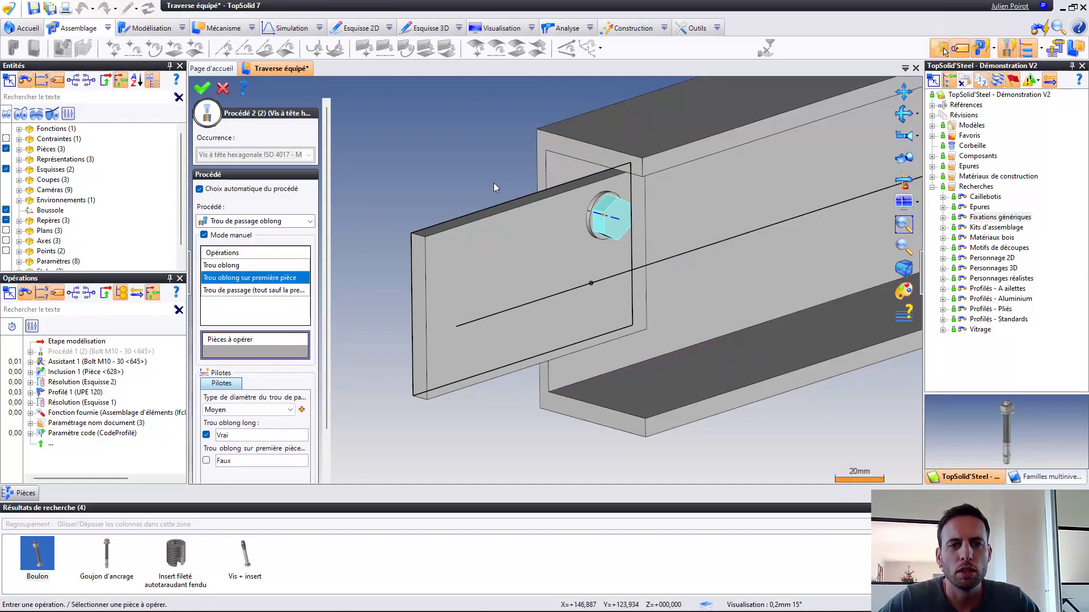
left_click(230, 266)
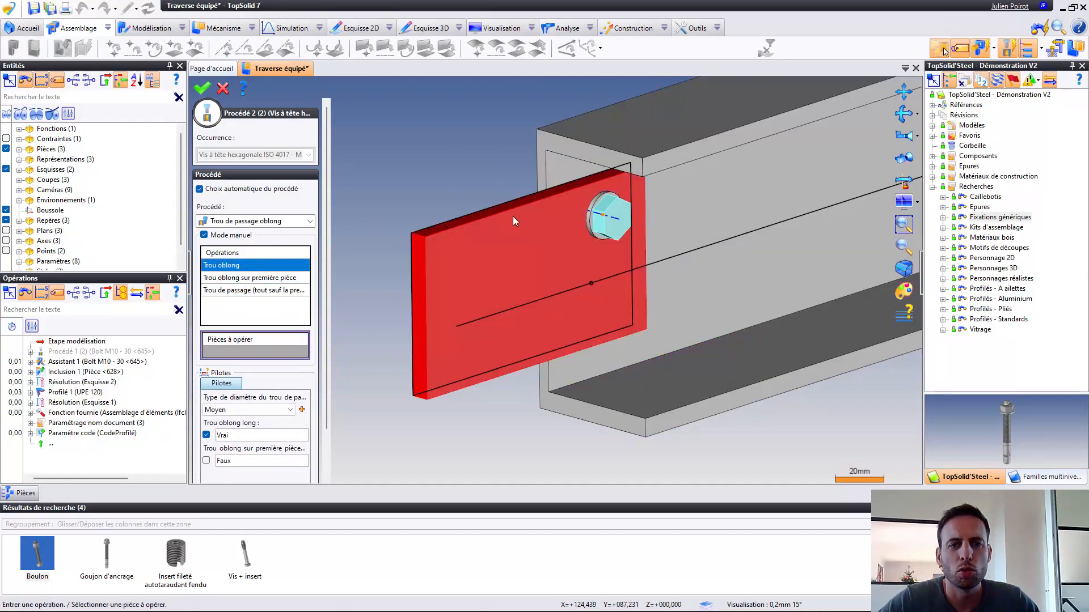
left_click(547, 281)
mouse_move(547, 281)
middle_mouse_down()
mouse_move(540, 253)
mouse_move(511, 255)
mouse_move(535, 272)
middle_mouse_up()
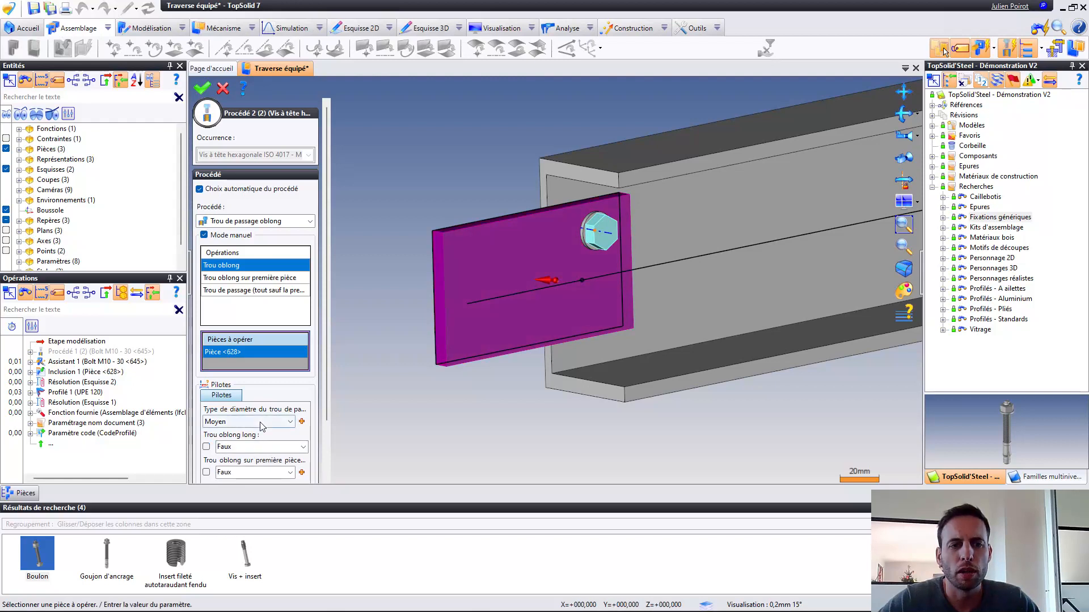
Set the clearance hole diameter type to Large for the first bolt and validate its process
left_click(248, 423)
left_click(229, 451)
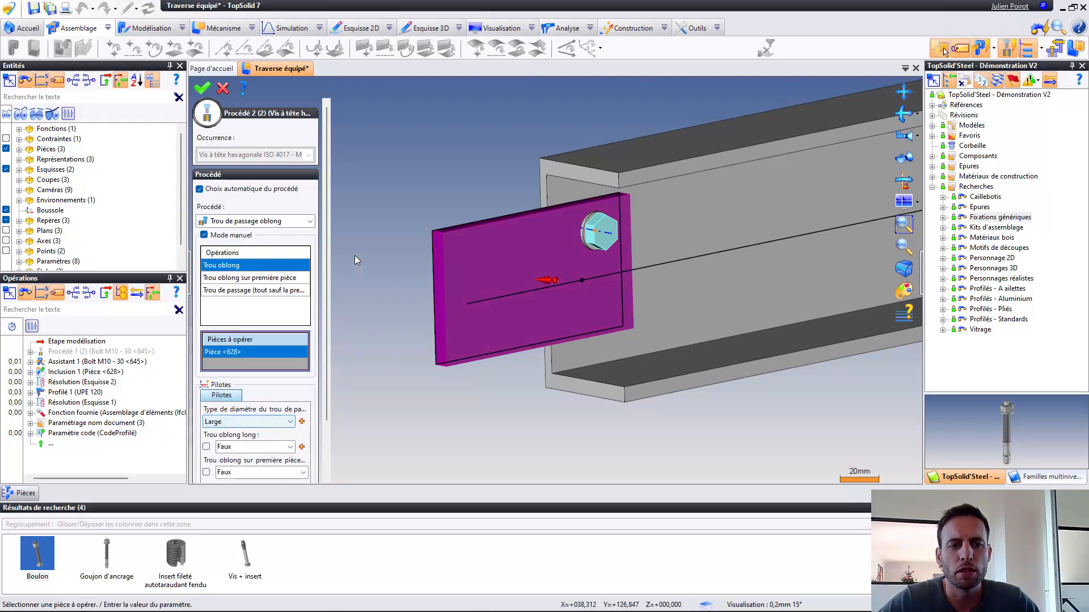
right_click(393, 194)
left_click(401, 201)
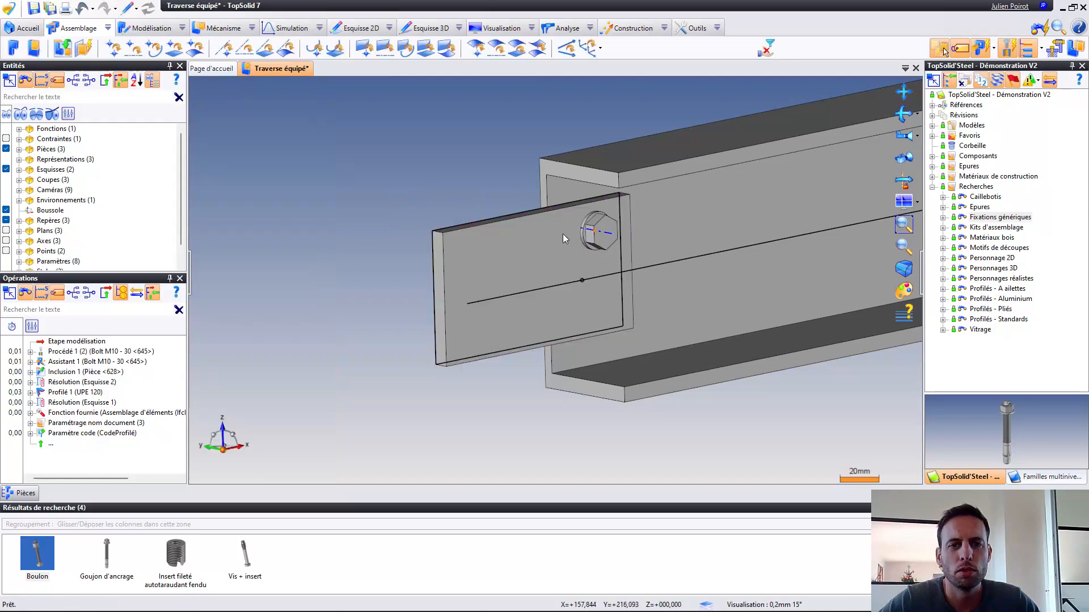
Copy the bolt to the end plate's lower inner corner, 15 mm and 25 mm from the edges, and validate it
scroll(561, 233, "up", 5)
middle_click_drag(483, 239, 541, 245)
scroll(501, 232, "down", 4)
mouse_move(469, 248)
middle_mouse_down()
mouse_move(483, 243)
mouse_move(451, 244)
middle_mouse_up()
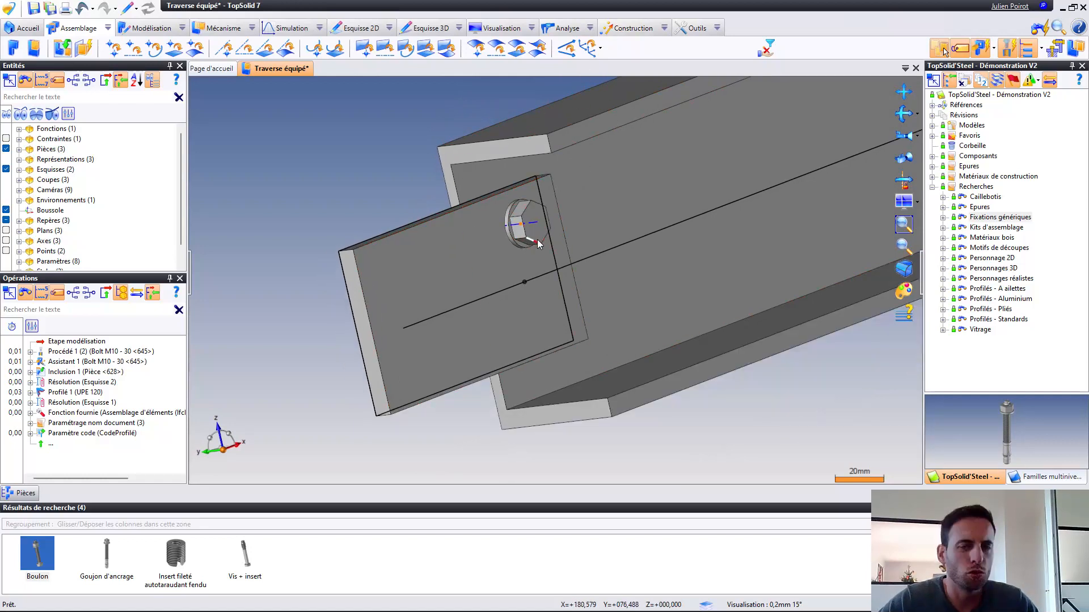
left_click_drag(537, 241, 542, 258, "ctrl")
middle_click_drag(555, 334, 523, 336)
scroll(523, 336, "up", 1)
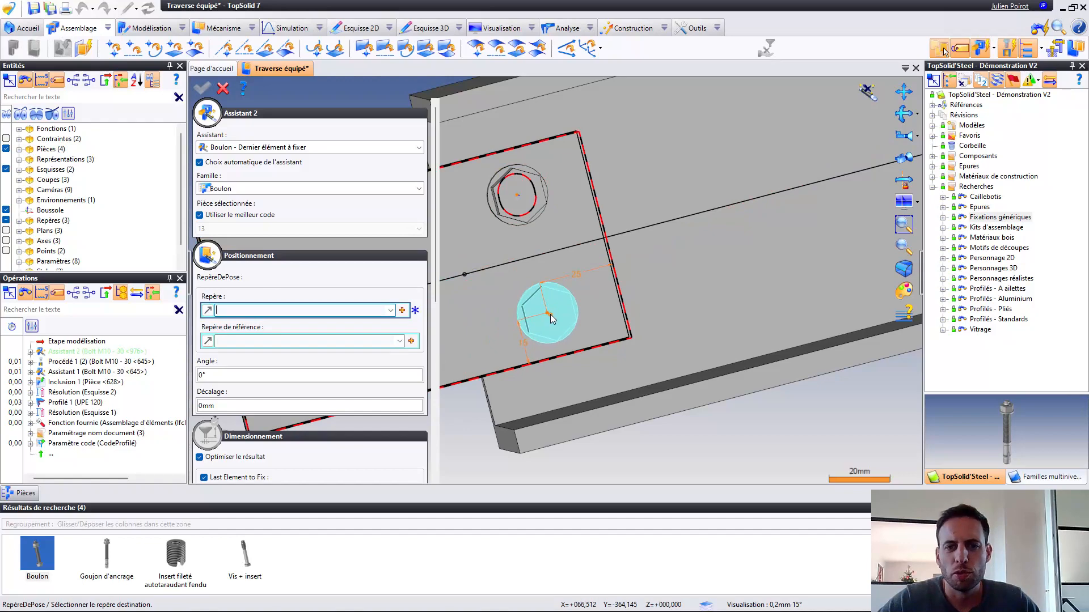
left_click(550, 316)
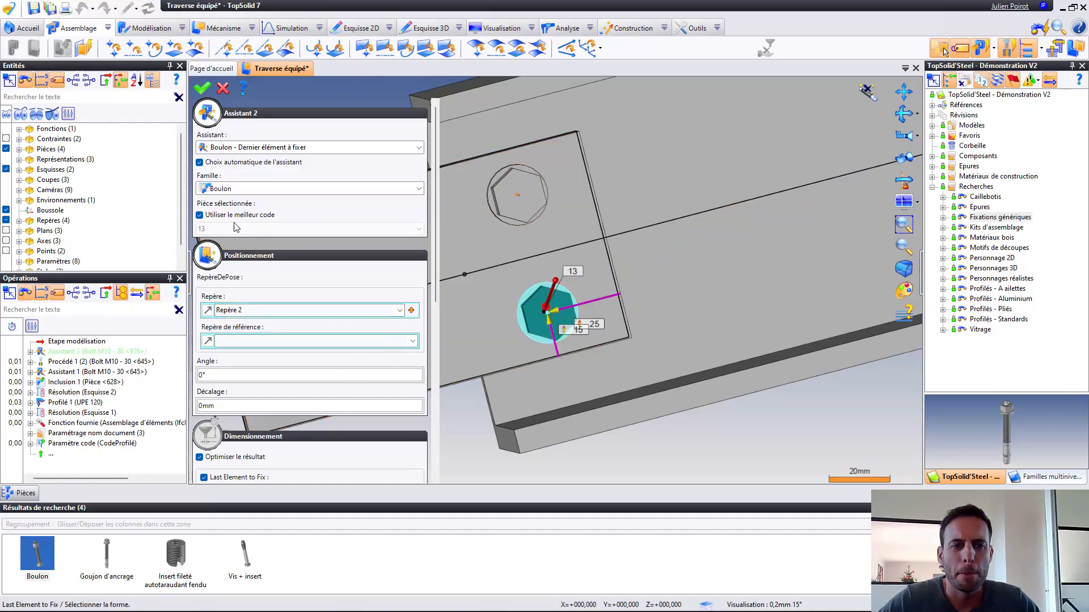
left_click(203, 89)
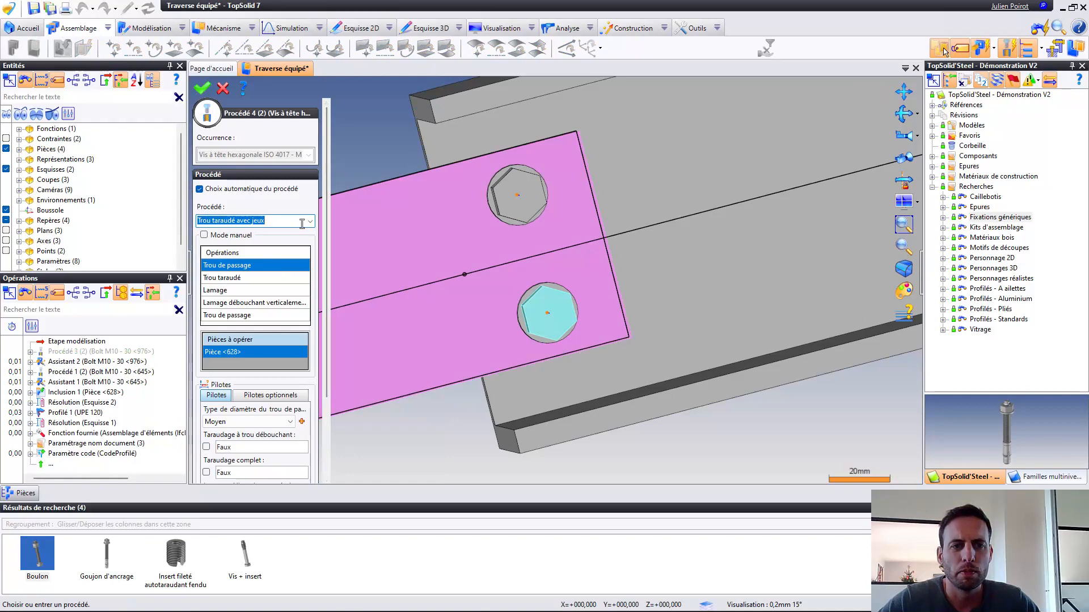
Apply the Trou de passage oblong process manually to the second bolt, with Trou oblong on the end plate and Trou de passage on the UPE profile
left_click(310, 221)
left_click(234, 291)
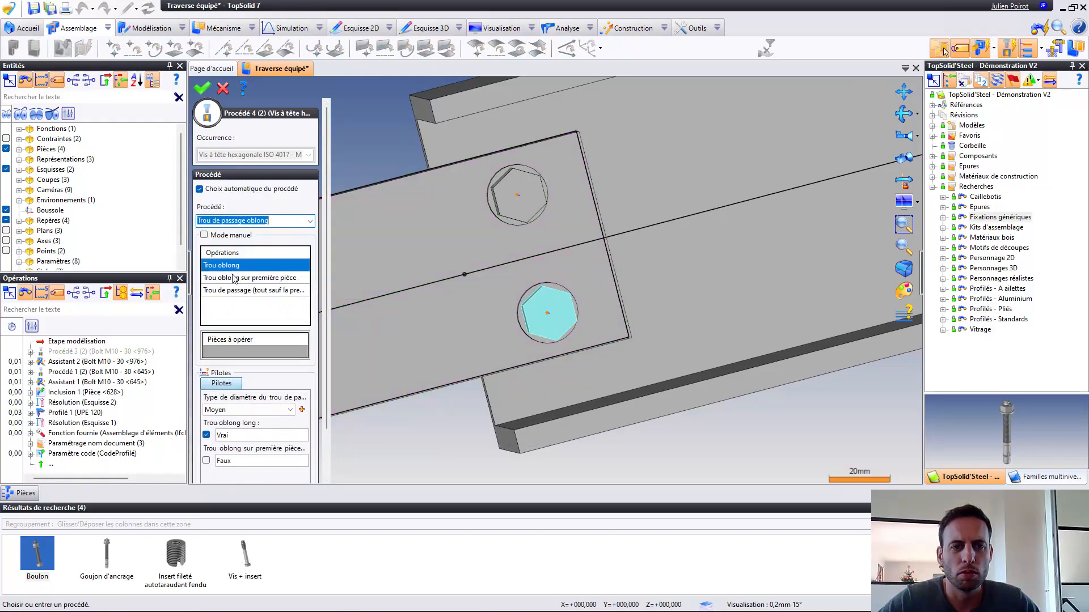
left_click(204, 235)
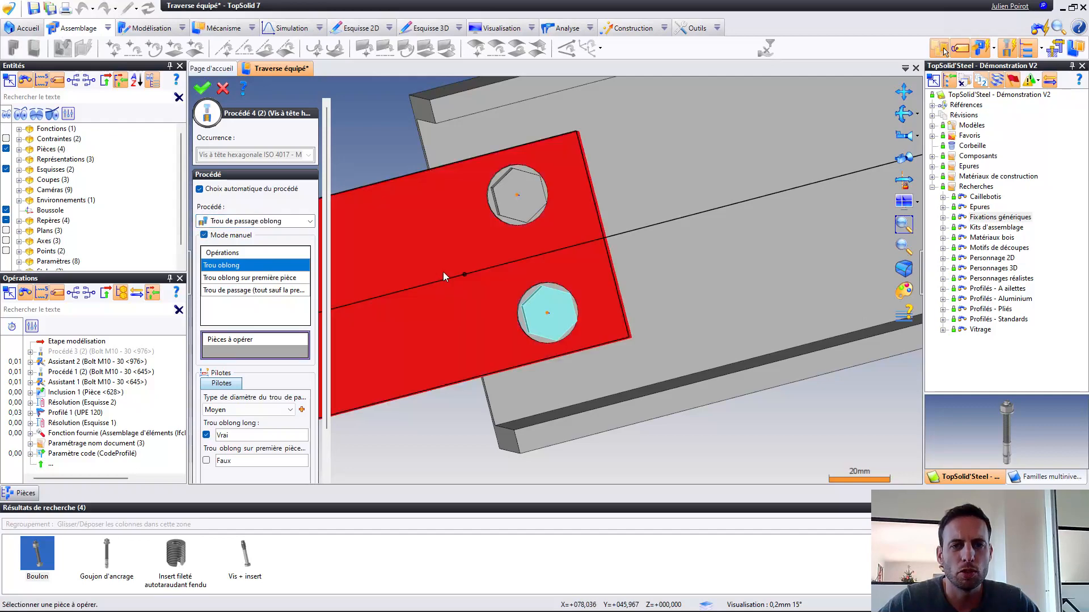
left_click(444, 271)
left_click(666, 193)
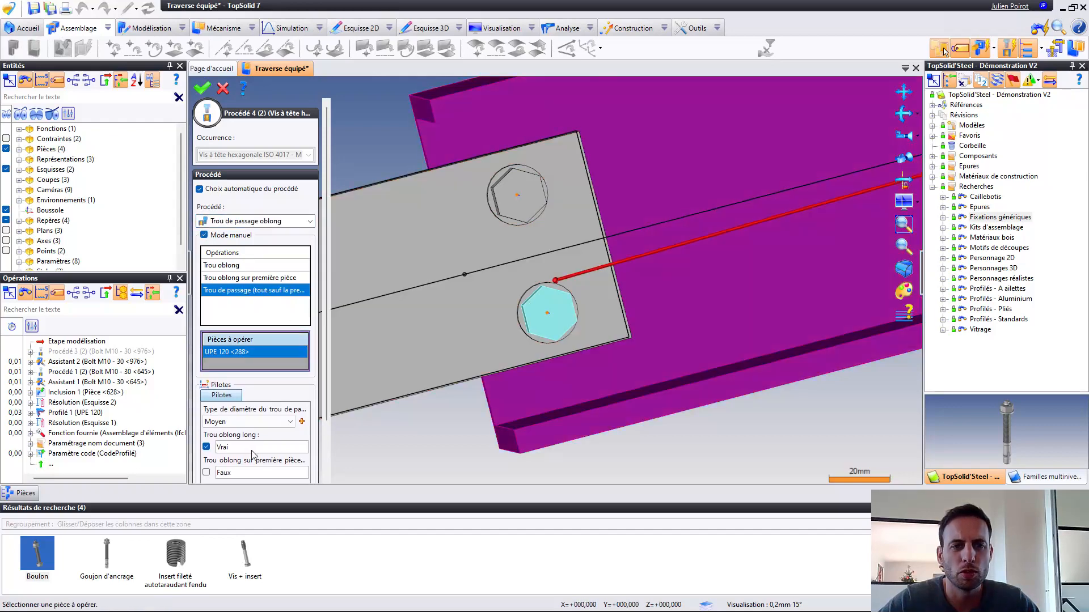
Set the second bolt's hole diameter type to Large, turn off Trou oblong long, and validate the process
left_click(207, 447)
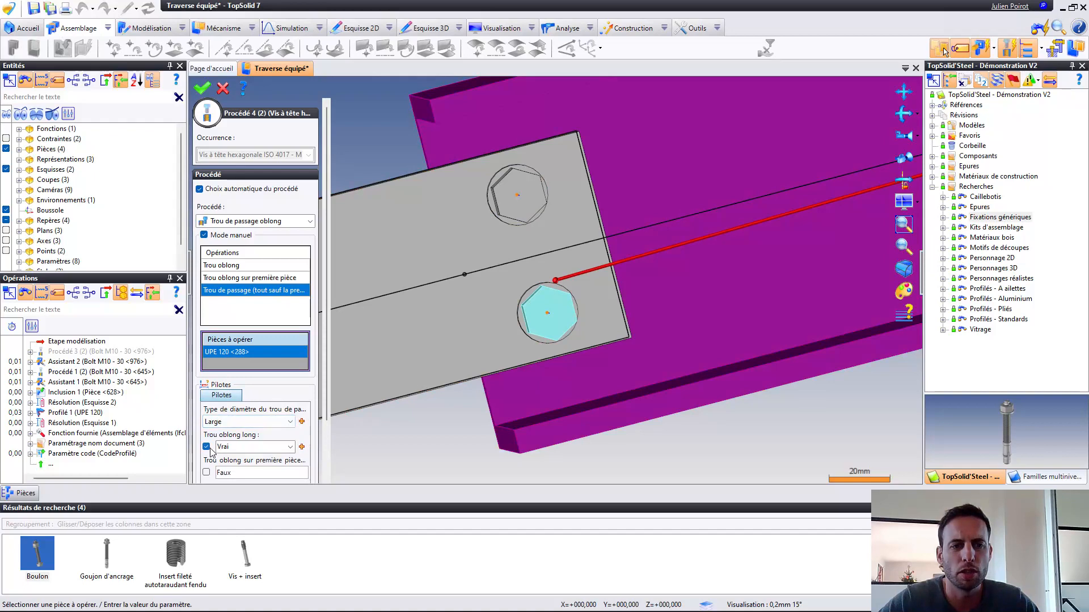
right_click(370, 139)
left_click(370, 138)
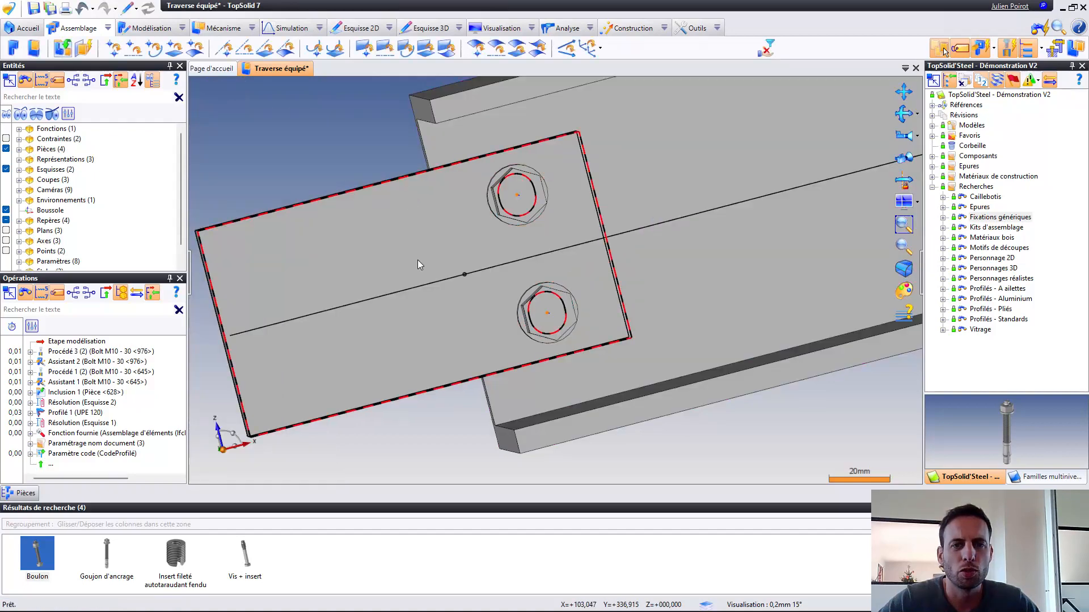
middle_click_drag(438, 308, 463, 335)
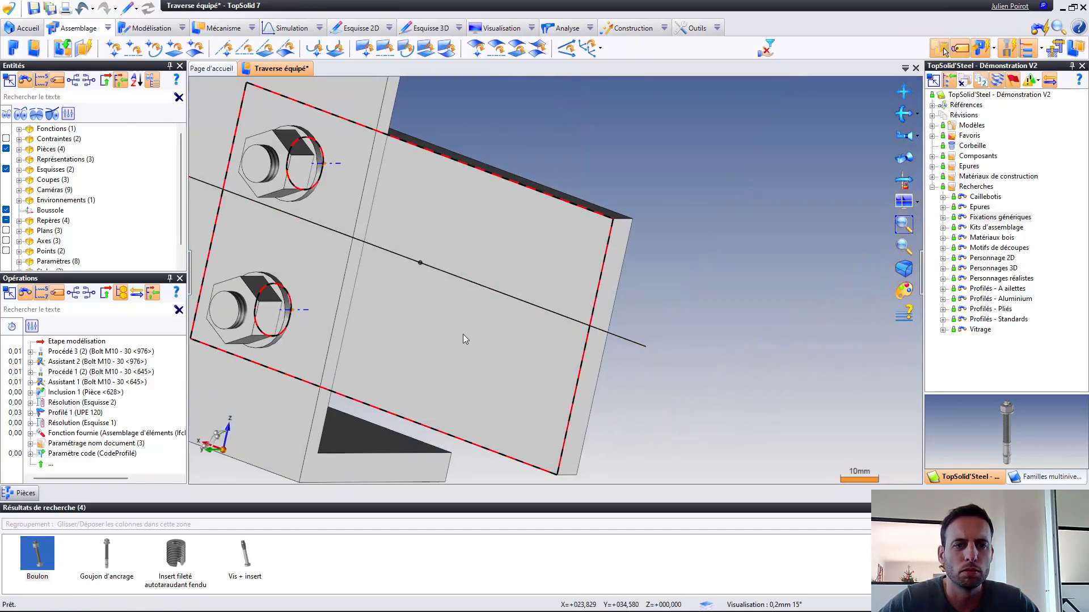
scroll(273, 344, "down", 3)
middle_click_drag(272, 344, 290, 282)
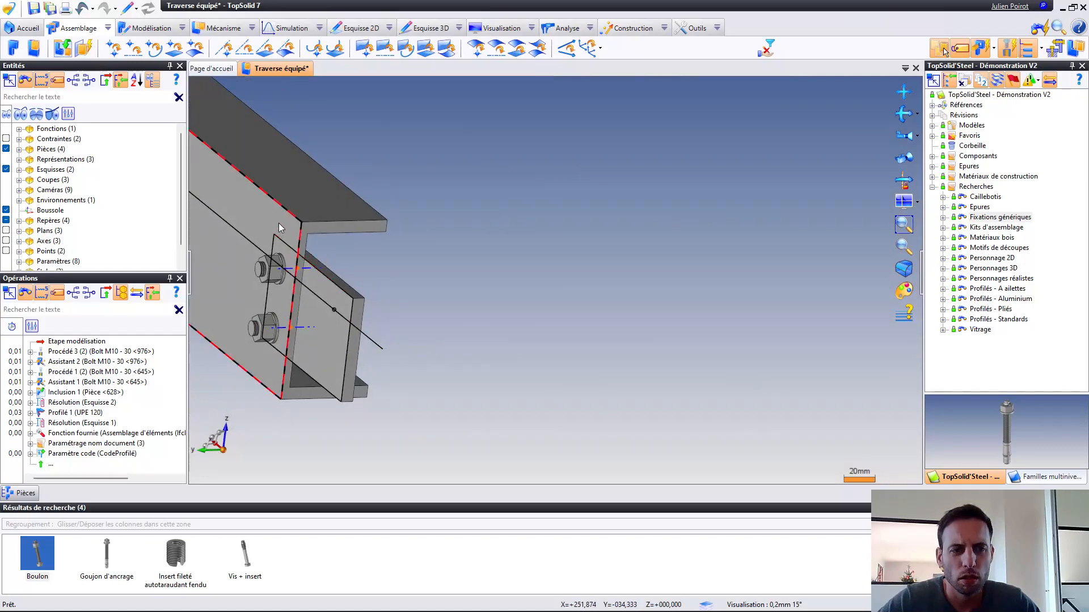
double_click(100, 372)
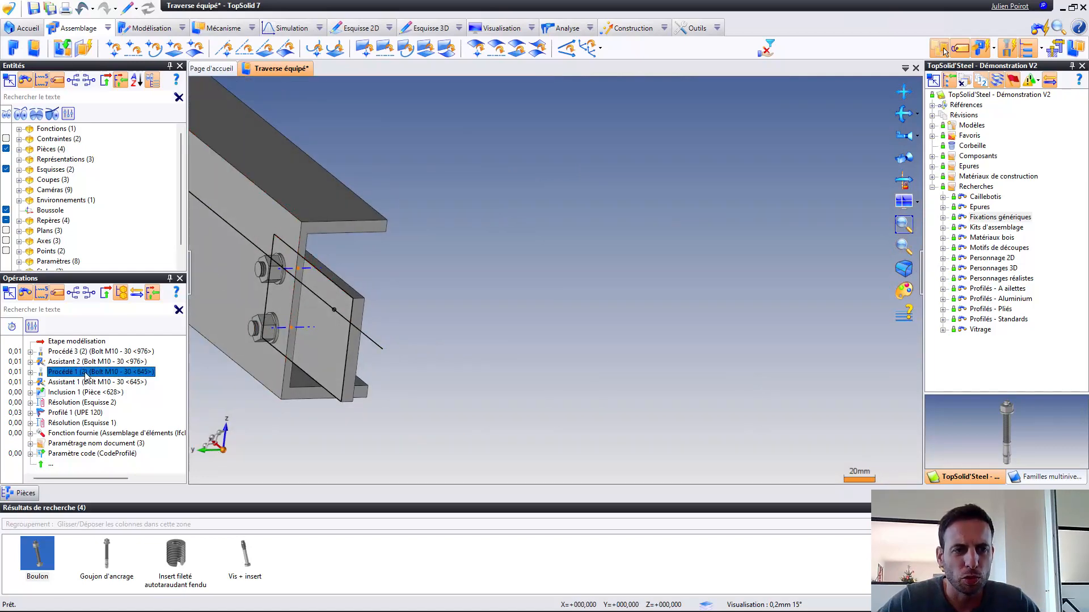
middle_click_drag(485, 282, 547, 265)
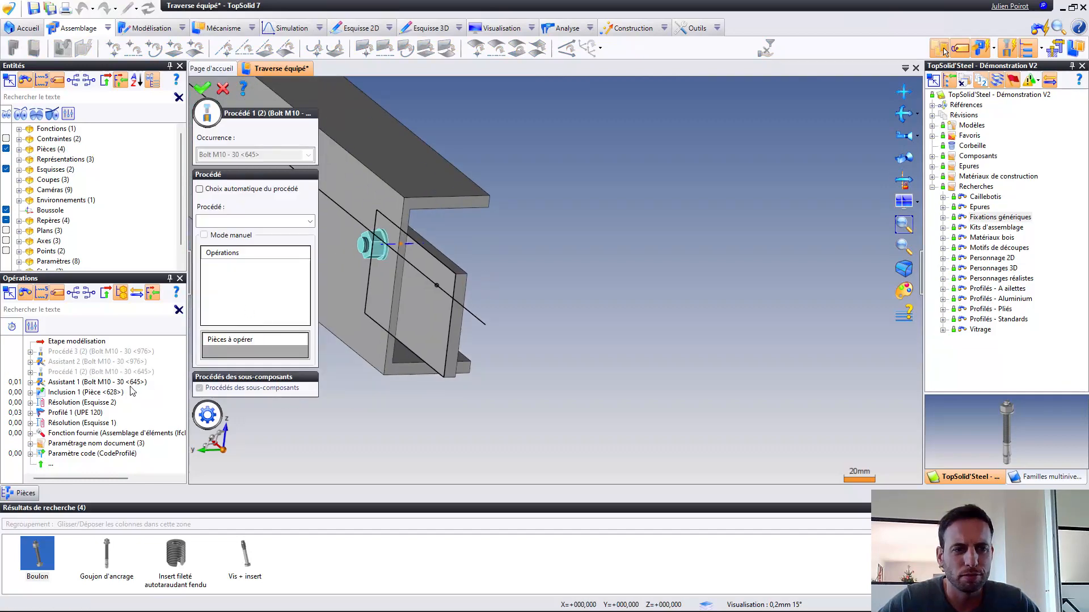
key("Escape")
Review the operated parts, pilots and advanced options of the first bolt's hexagon-head screw sub-process
left_click(31, 373)
left_click(41, 382)
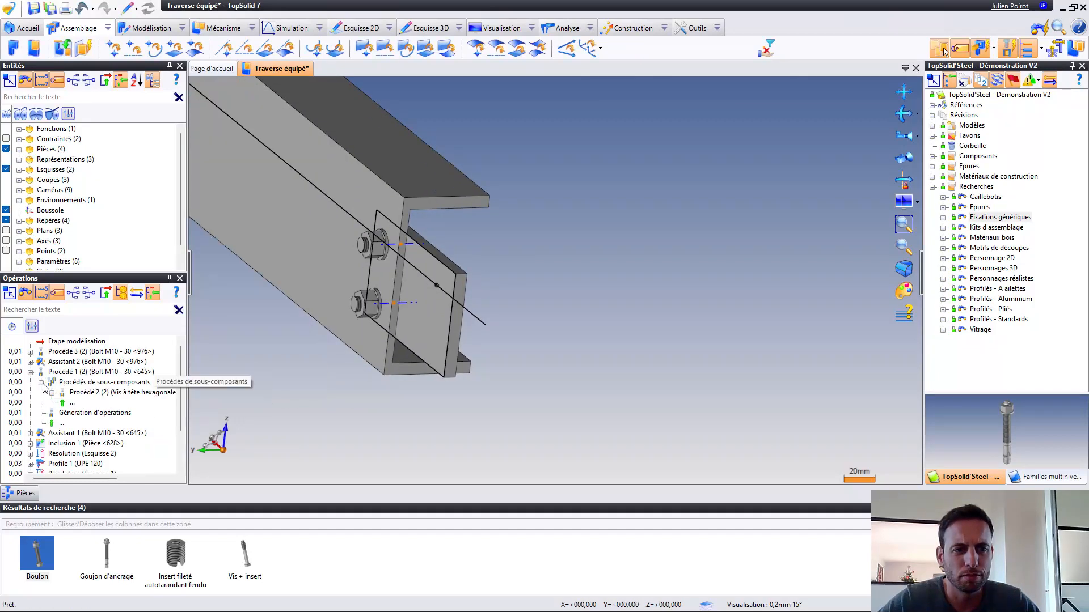
double_click(102, 393)
left_click(233, 290)
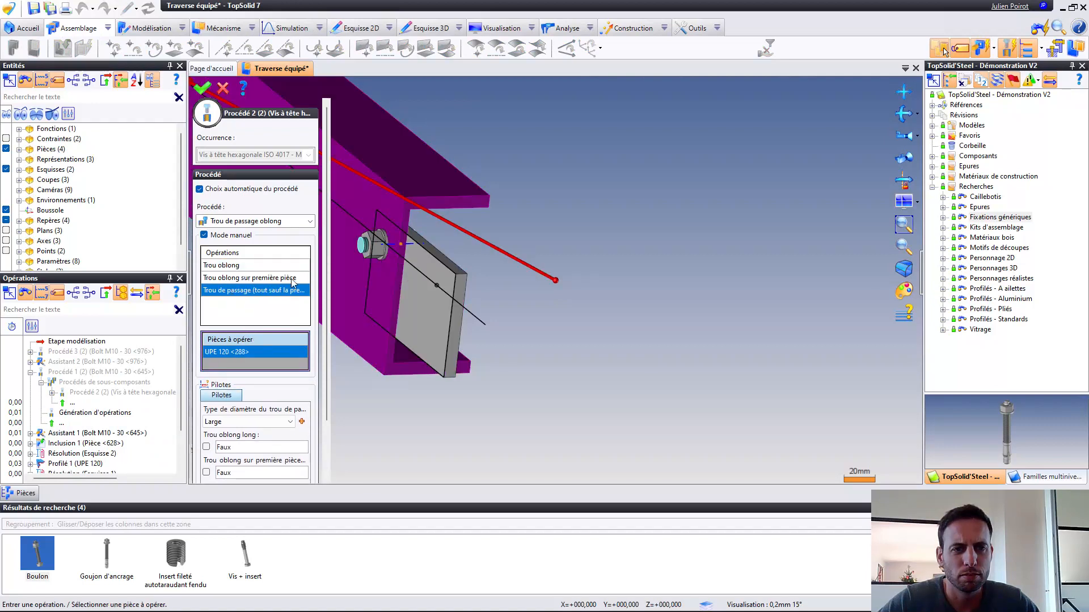
middle_click_drag(374, 283, 419, 275)
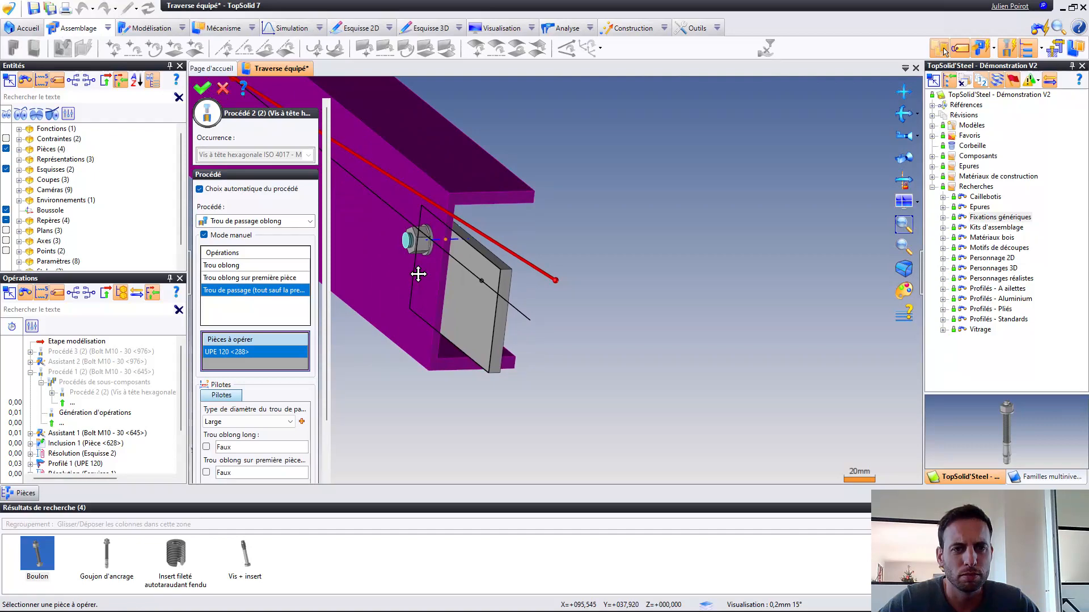
scroll(258, 457, "down", 3)
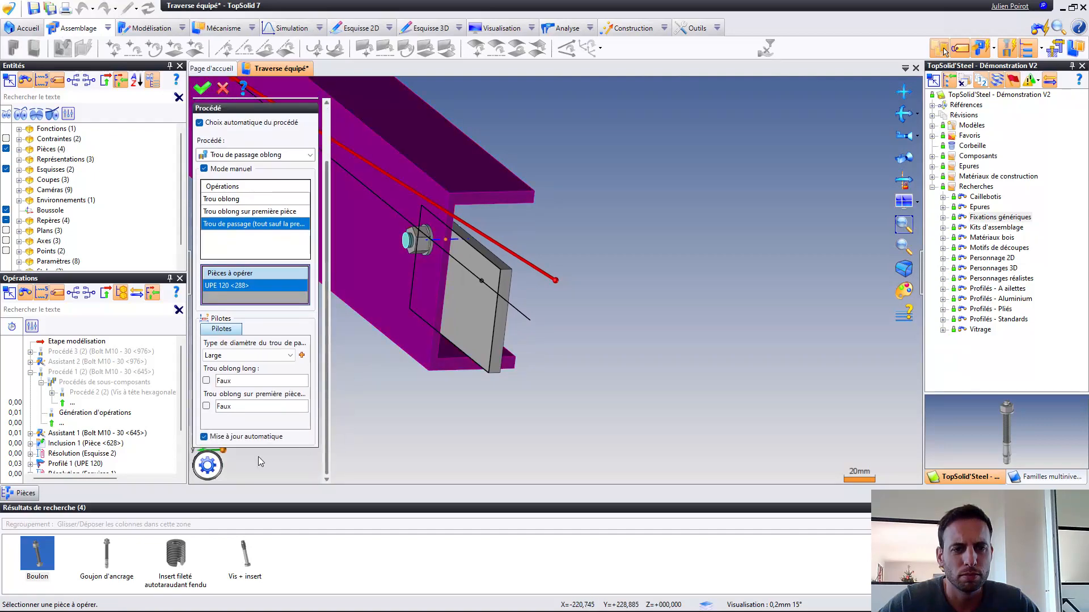
left_click(214, 466)
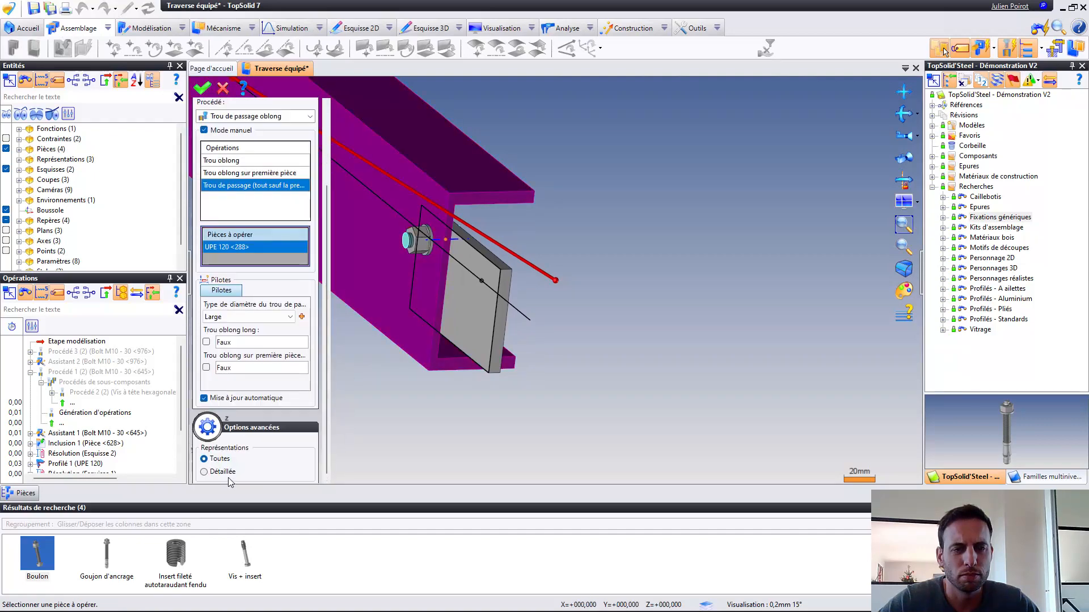
right_click(372, 363)
left_click(380, 365)
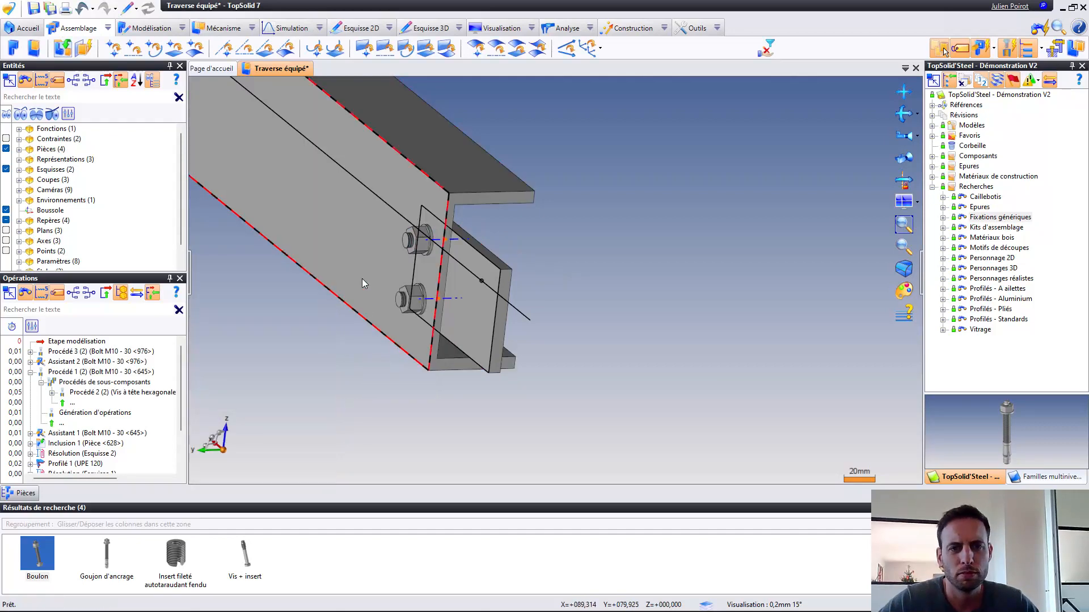
Turn on the Trou oblong sur première pièce pilot in the first bolt's screw sub-process and validate it
scroll(431, 237, "up", 3)
middle_click_drag(431, 237, 391, 250)
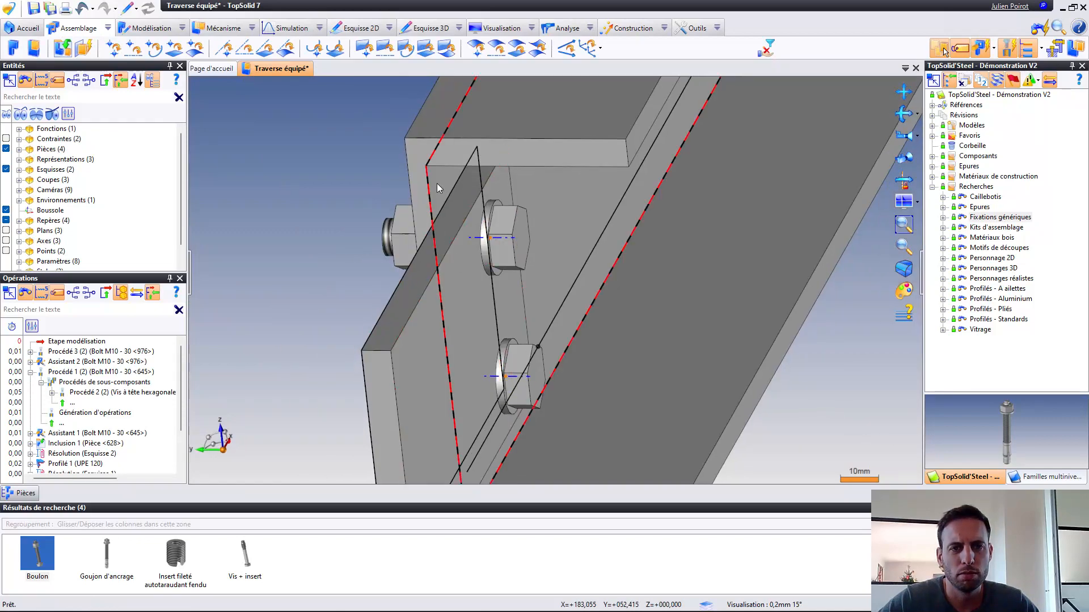
double_click(99, 393)
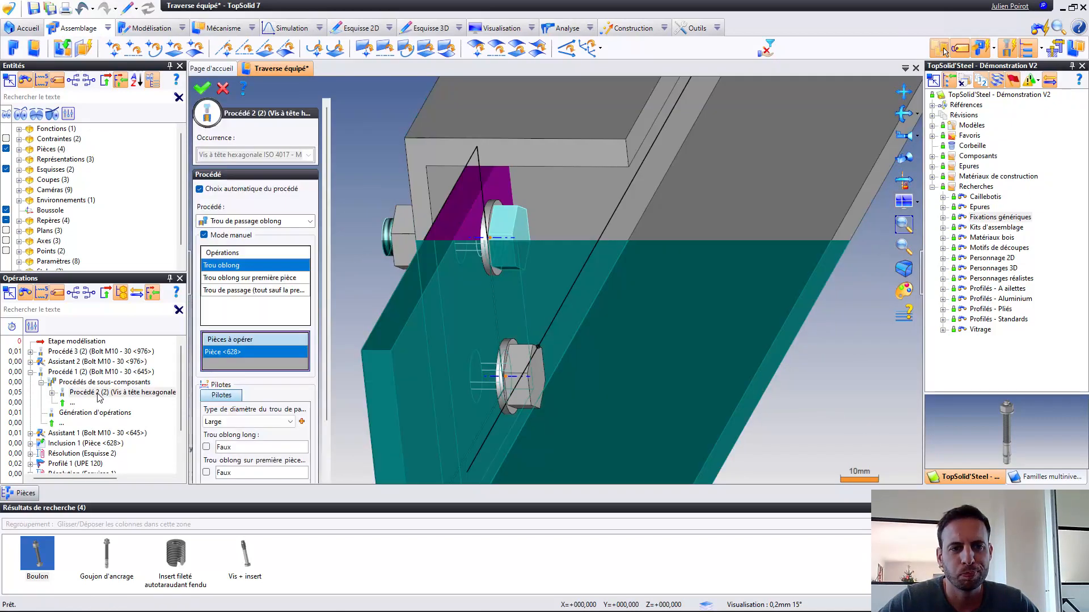
left_click(207, 472)
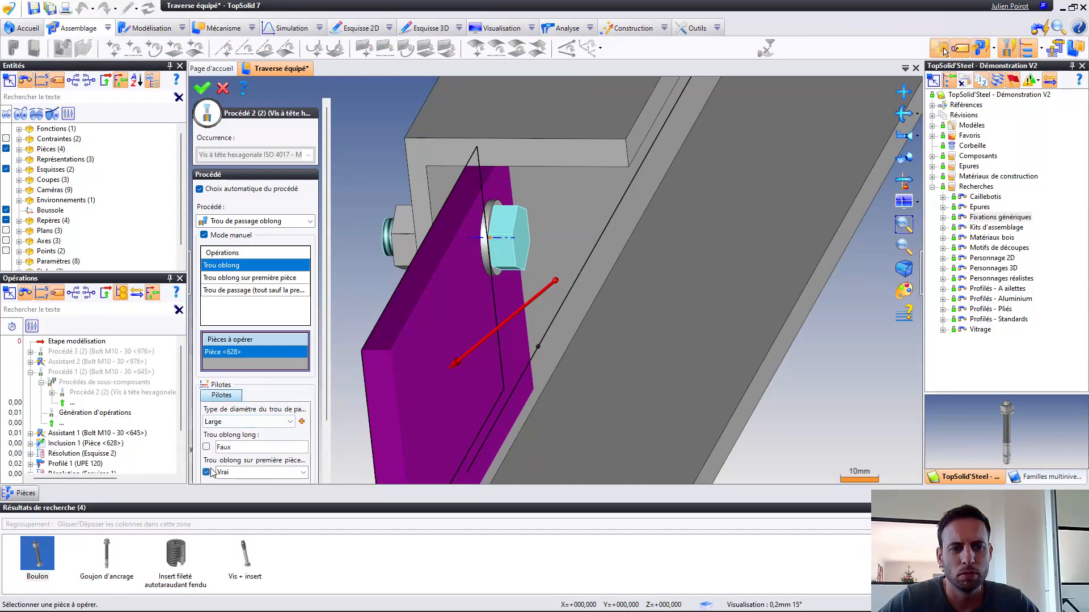
right_click(347, 321)
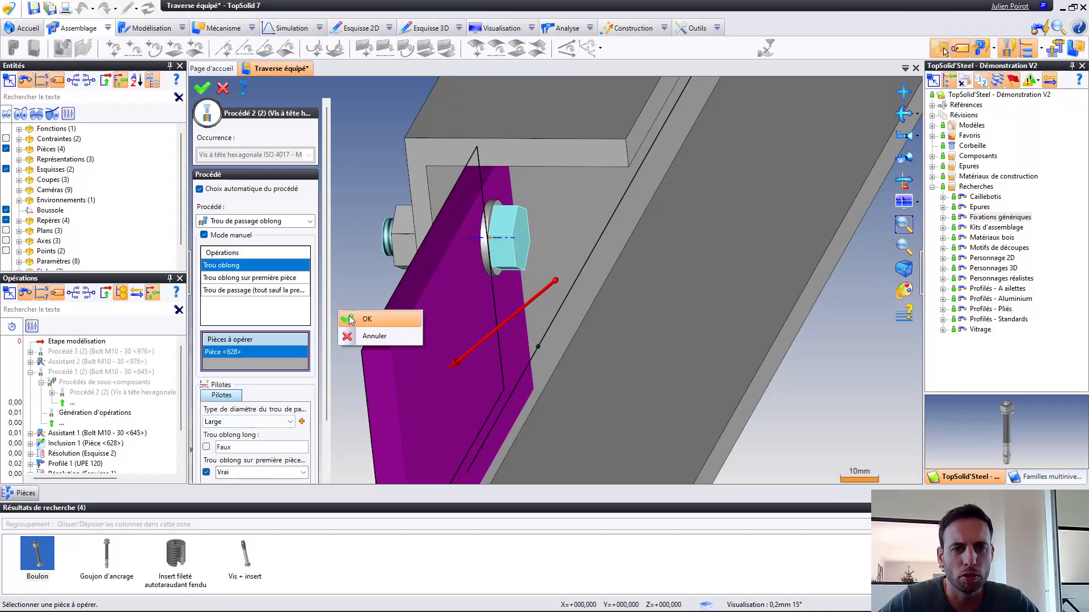
left_click(360, 330)
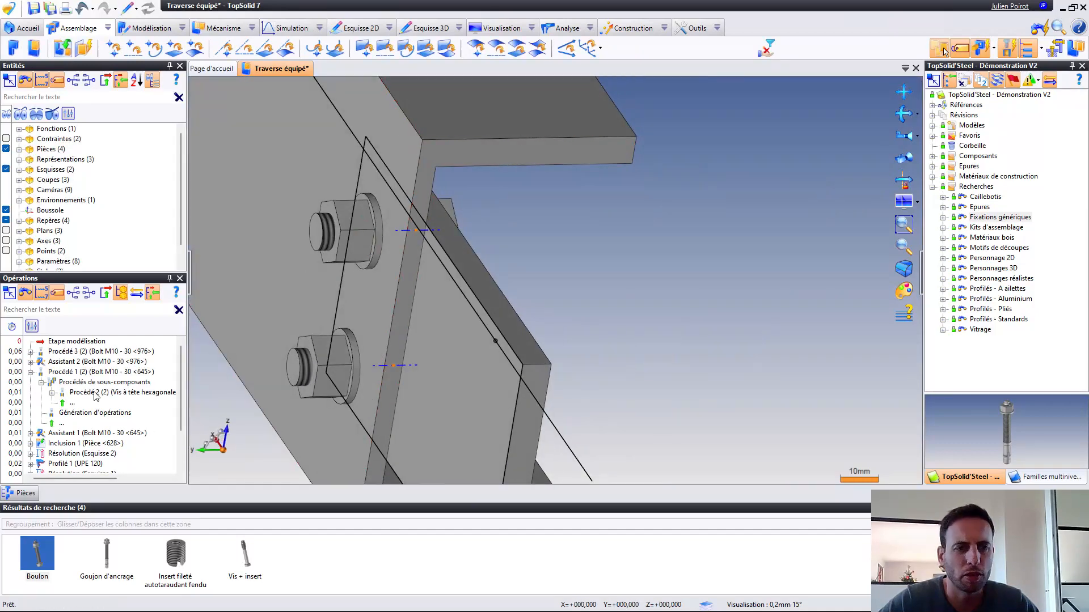
Enable the Trou oblong sur première pièce pilot in the second bolt's screw sub-process and validate it
left_click(30, 351)
left_click(41, 361)
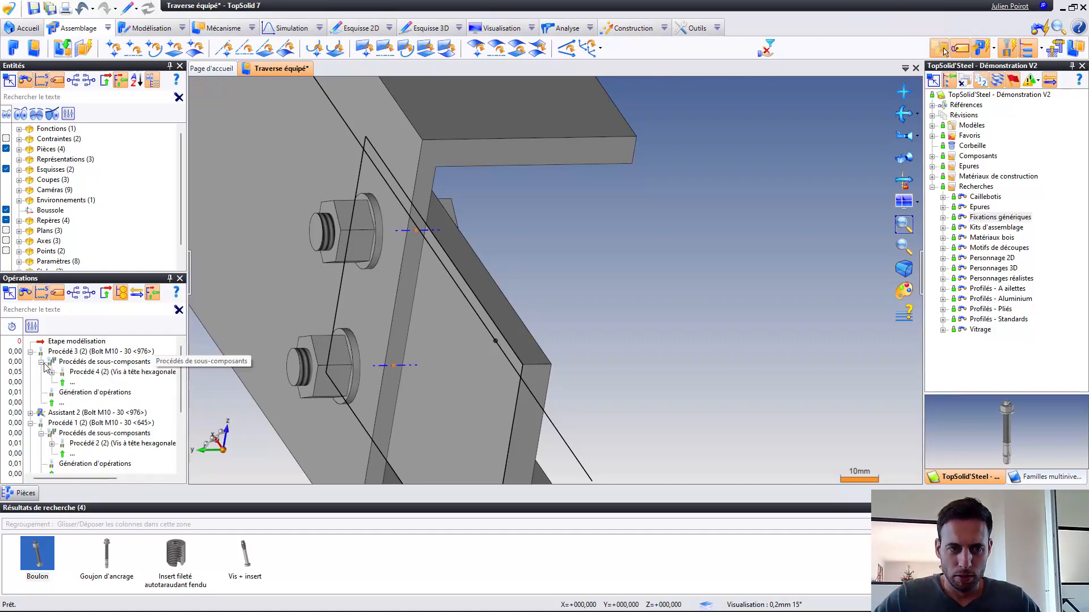
left_click(123, 372)
double_click(123, 372)
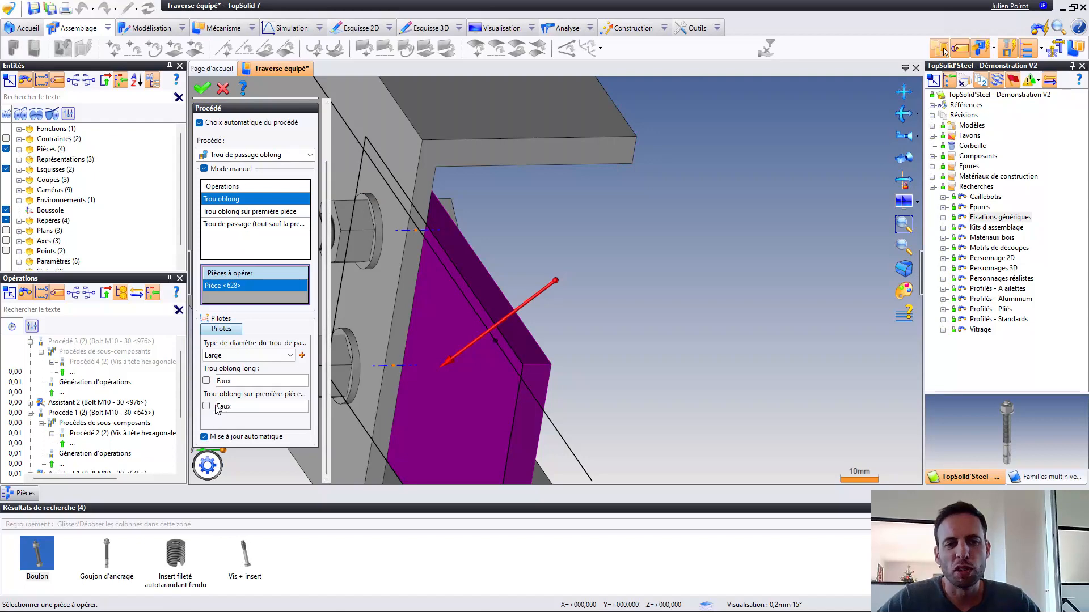
left_click(205, 406)
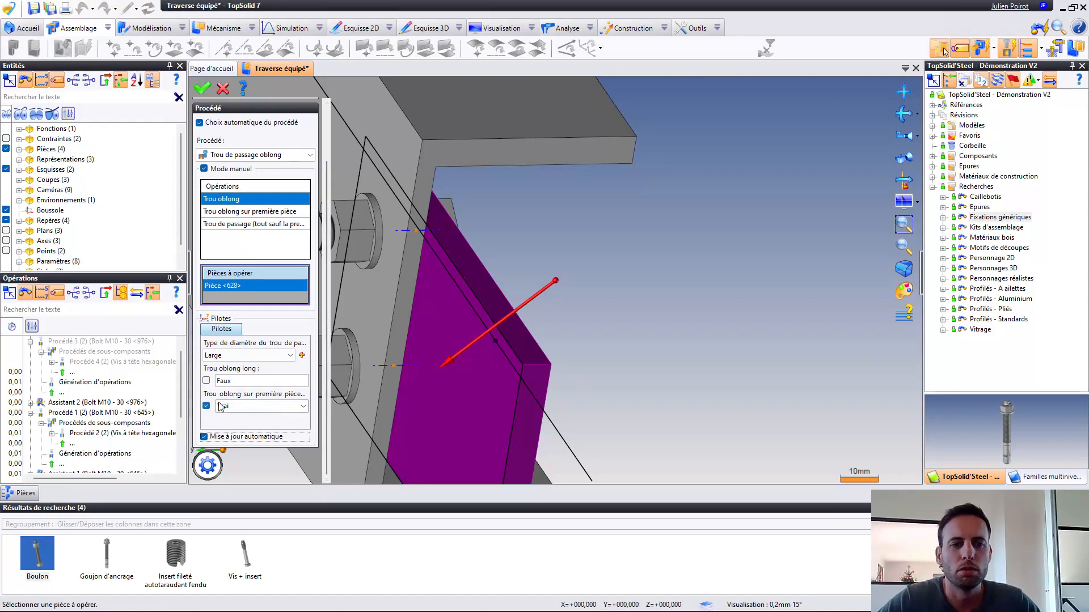
right_click(563, 209)
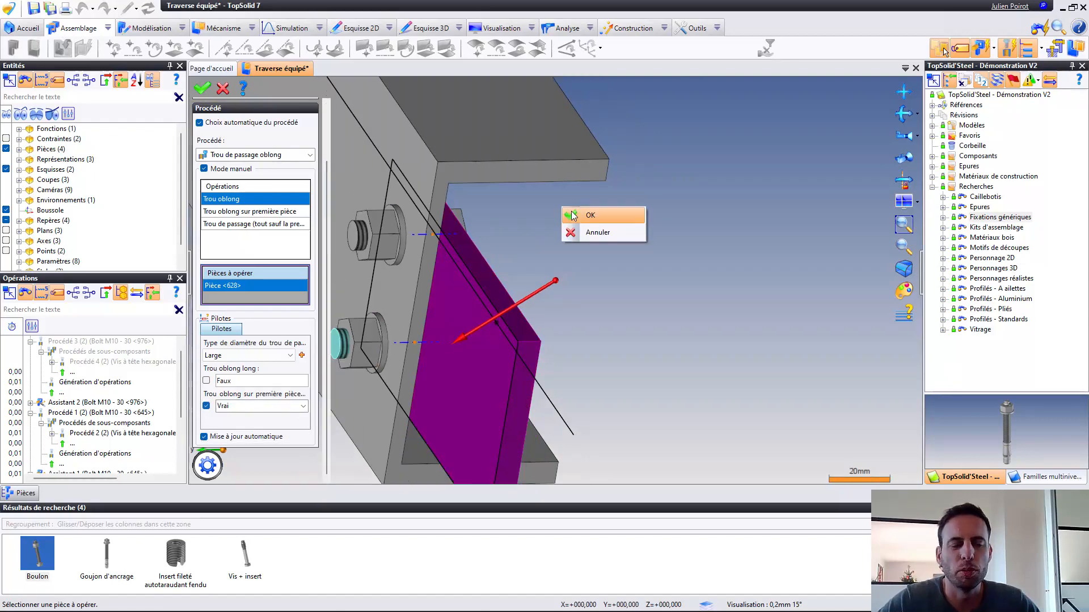
left_click(608, 213)
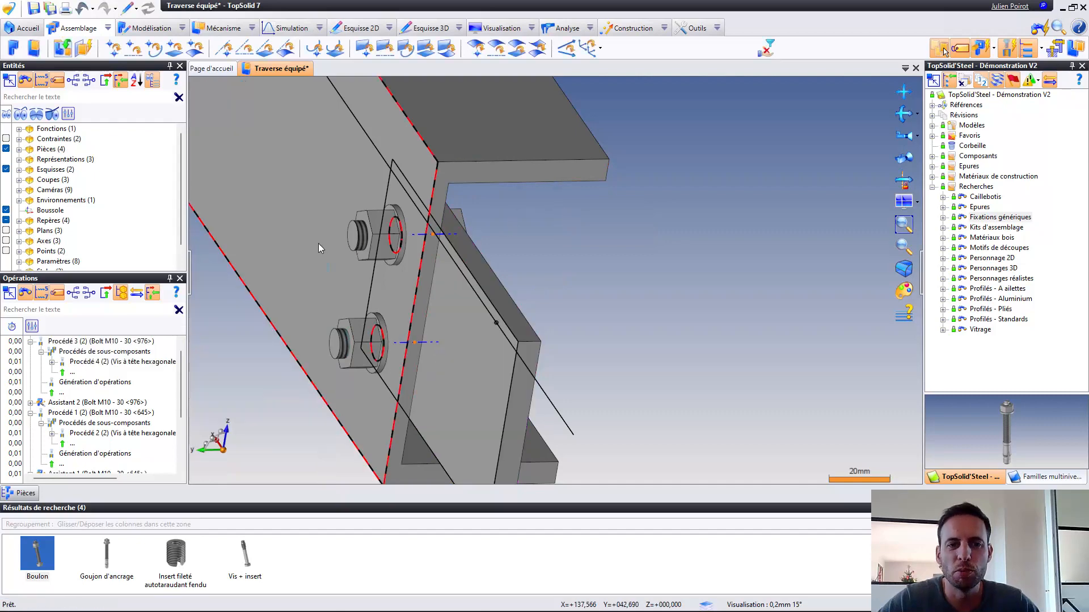
Assign the end plate to the Trou oblong sur première pièce operation of the second bolt's screw sub-process and validate
middle_click_drag(318, 243, 282, 288)
middle_click_drag(346, 257, 396, 266)
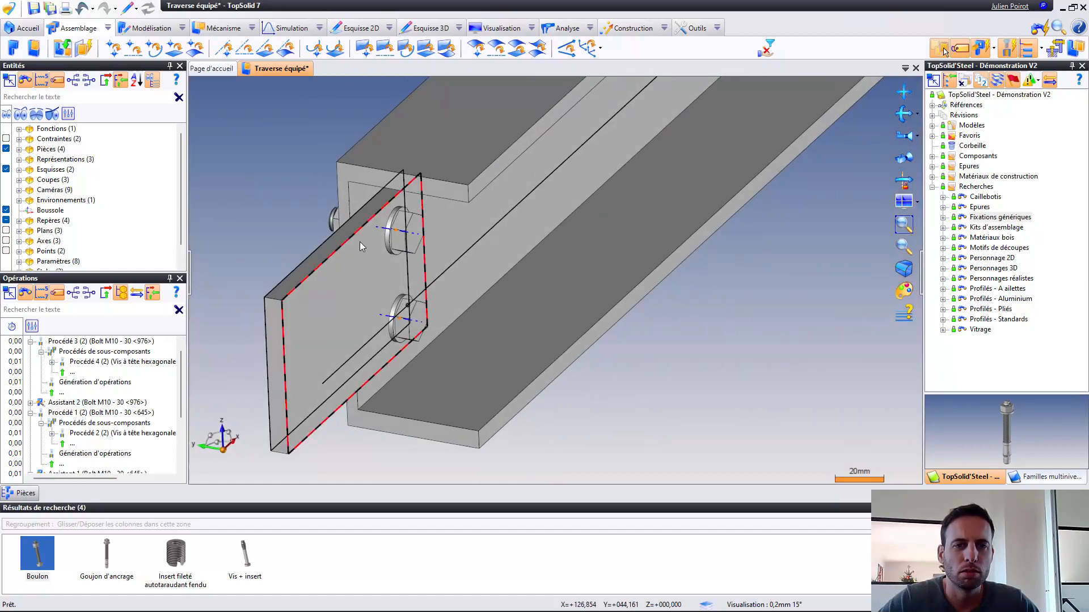
scroll(109, 396, "up", 1)
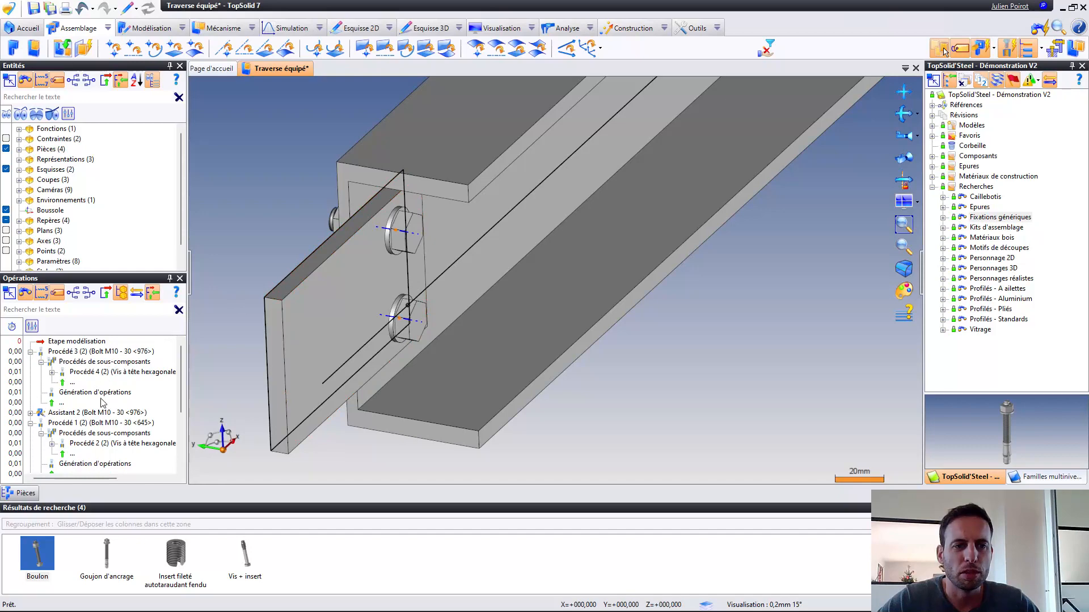
double_click(87, 372)
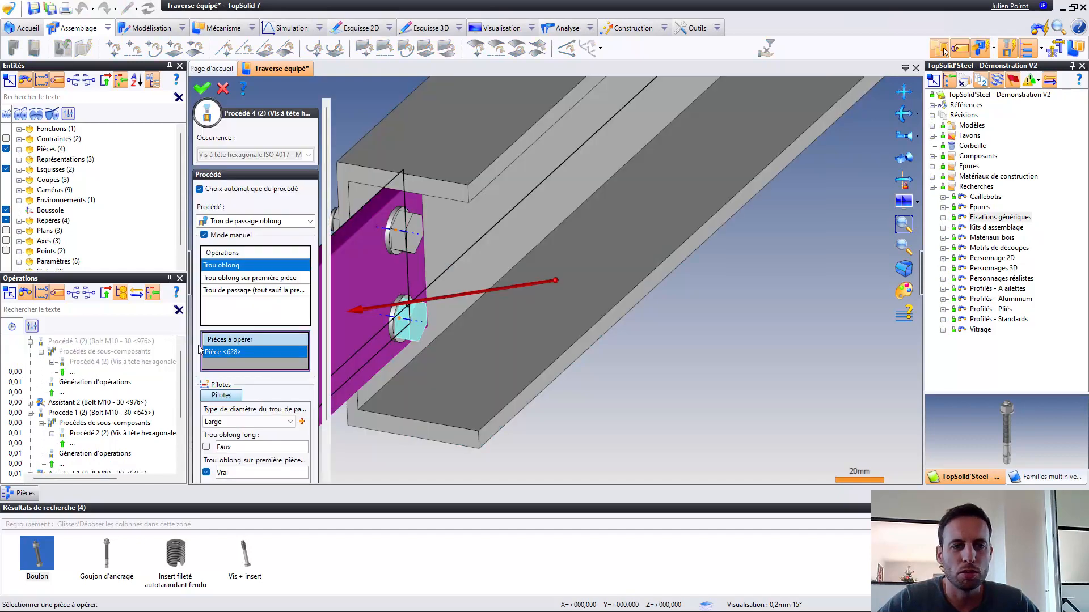
left_click(250, 277)
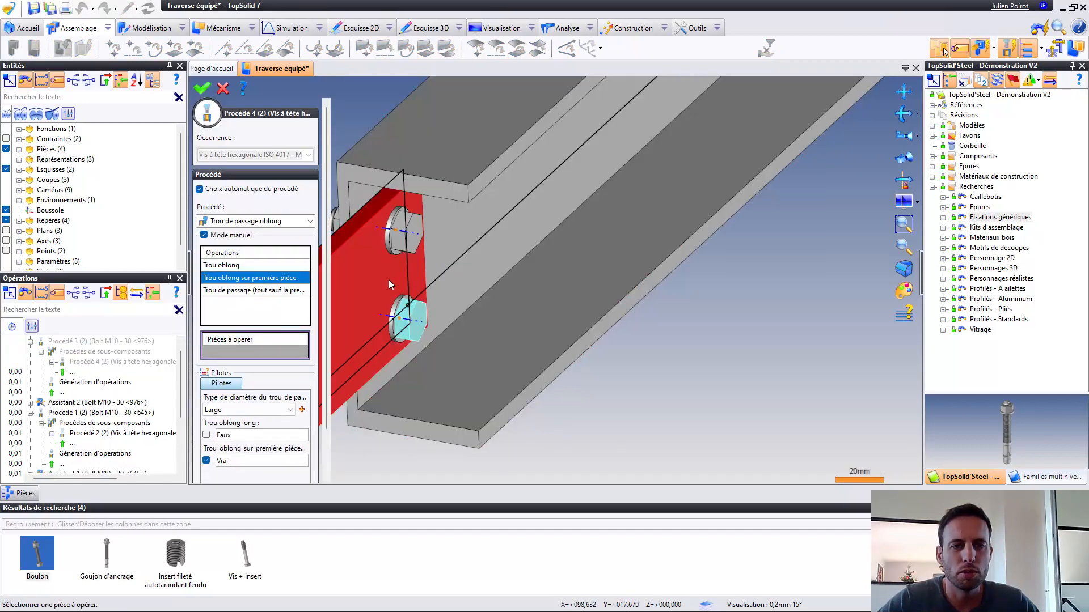
middle_click_drag(389, 281, 483, 281)
right_click(389, 185)
left_click(401, 196)
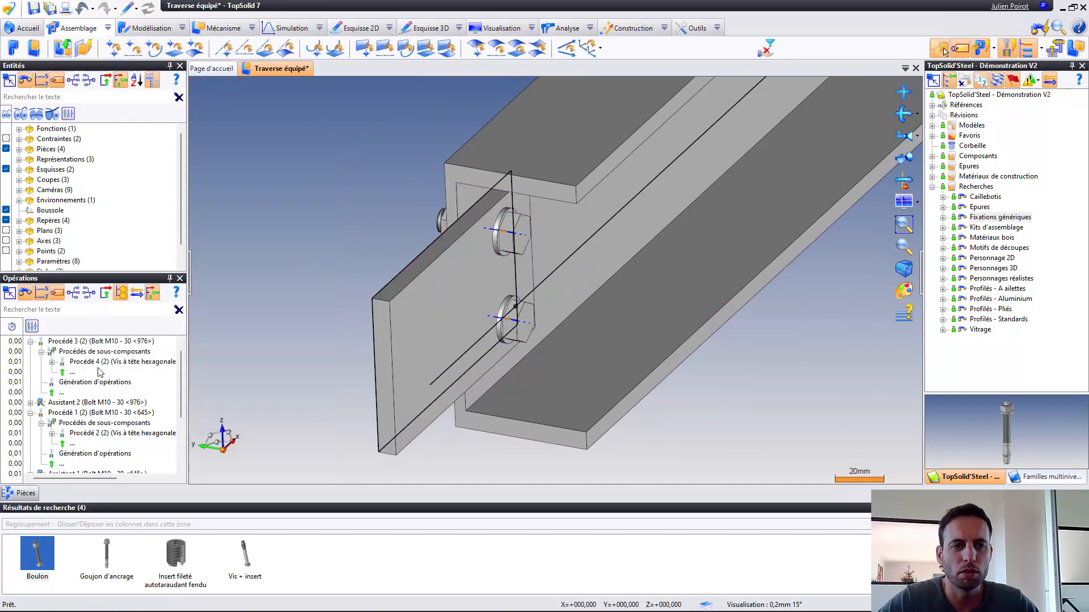
Set the end plate as operated part for the first bolt's Trou oblong sur première pièce operation, validate, and save the assembly
double_click(100, 431)
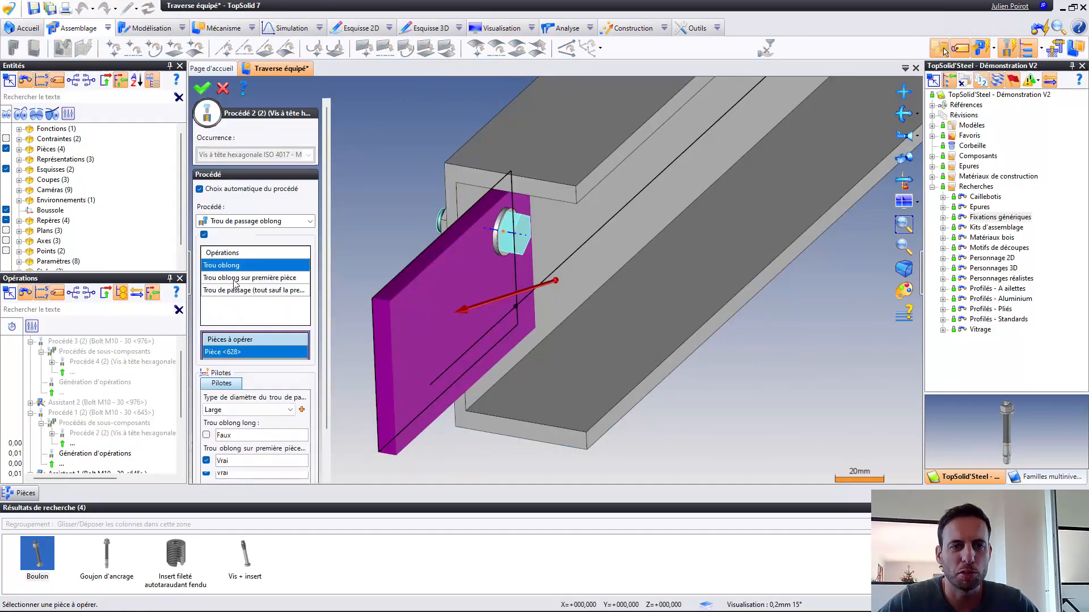
left_click(234, 280)
left_click(283, 339)
left_click(398, 303)
right_click(385, 178)
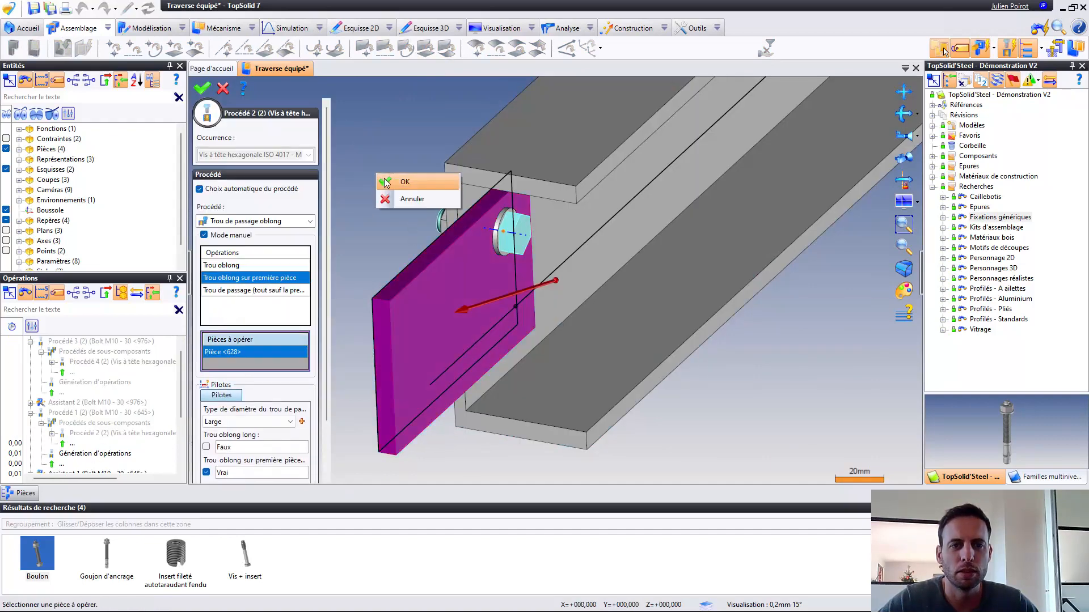
left_click(397, 182)
middle_click_drag(475, 287, 364, 243)
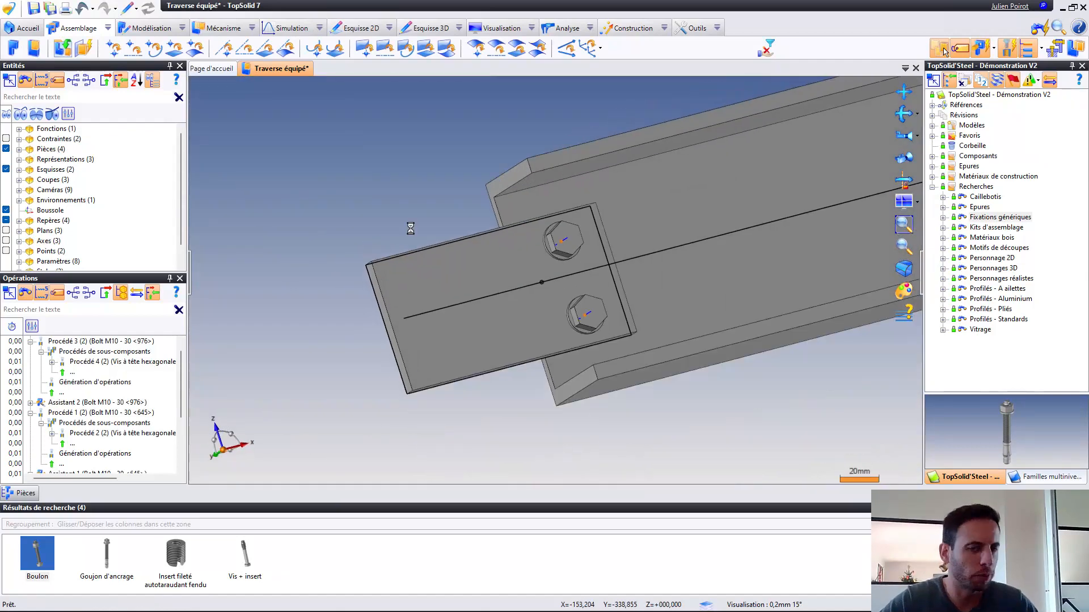
key("ctrl+s")
Open the end plate for in-place editing from the assembly
scroll(416, 246, "down", 5)
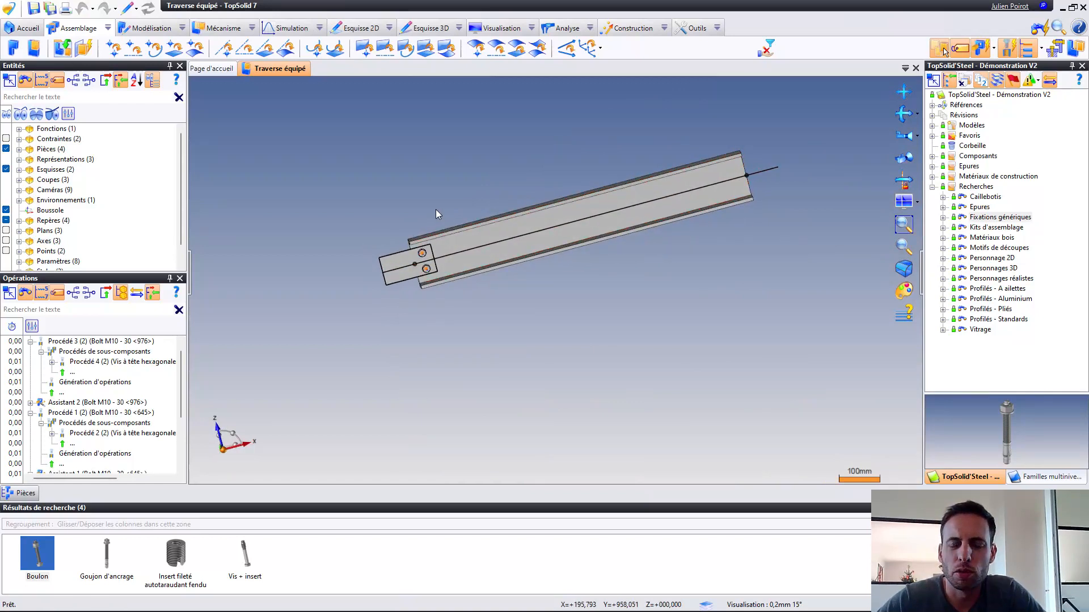
middle_click_drag(511, 247, 525, 221)
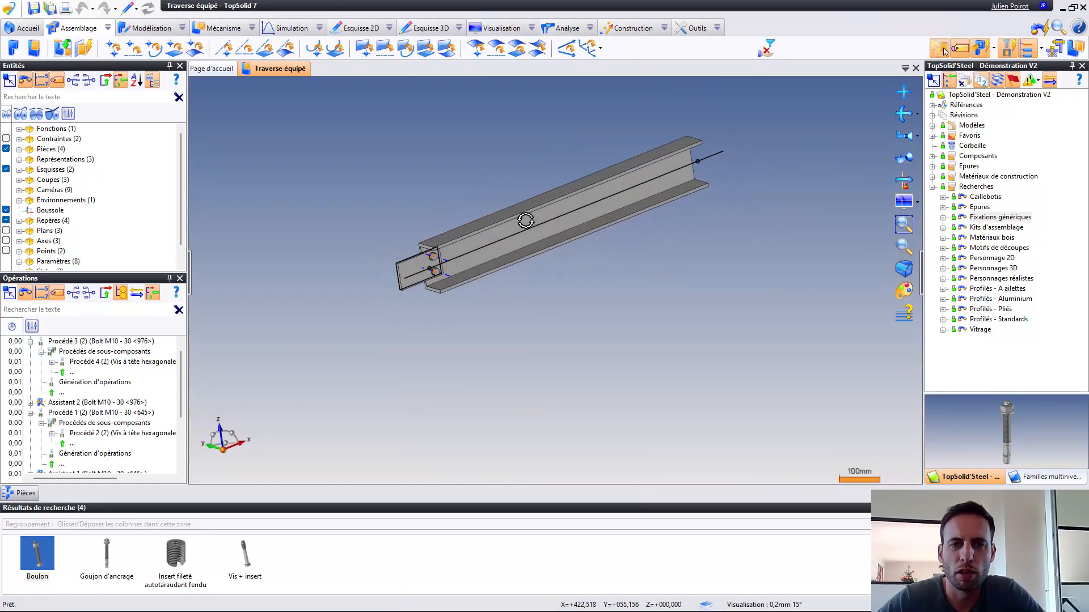
scroll(411, 265, "up", 3)
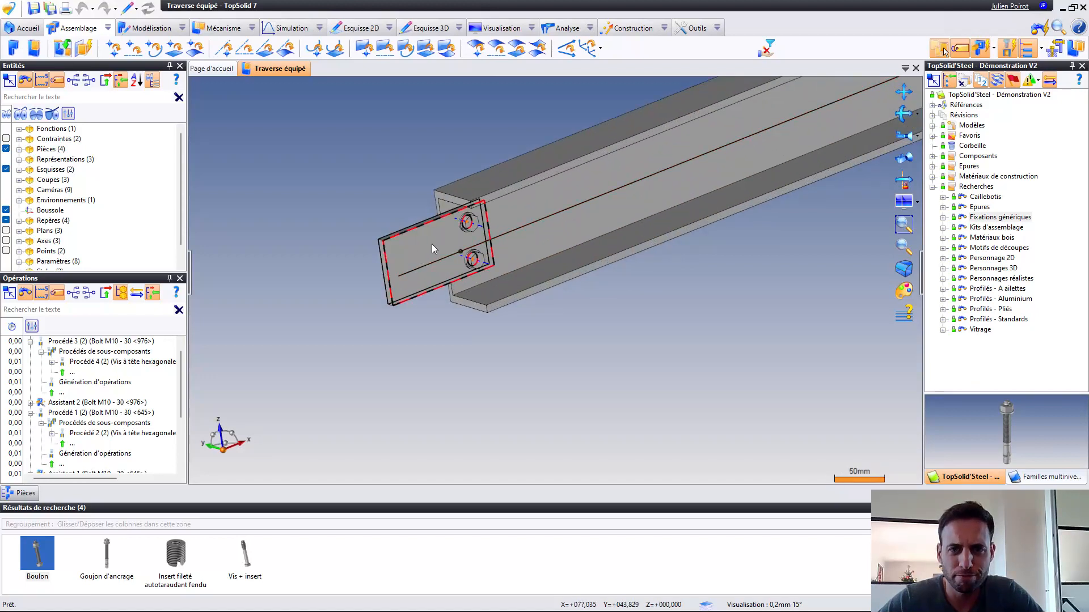
scroll(441, 243, "up", 2)
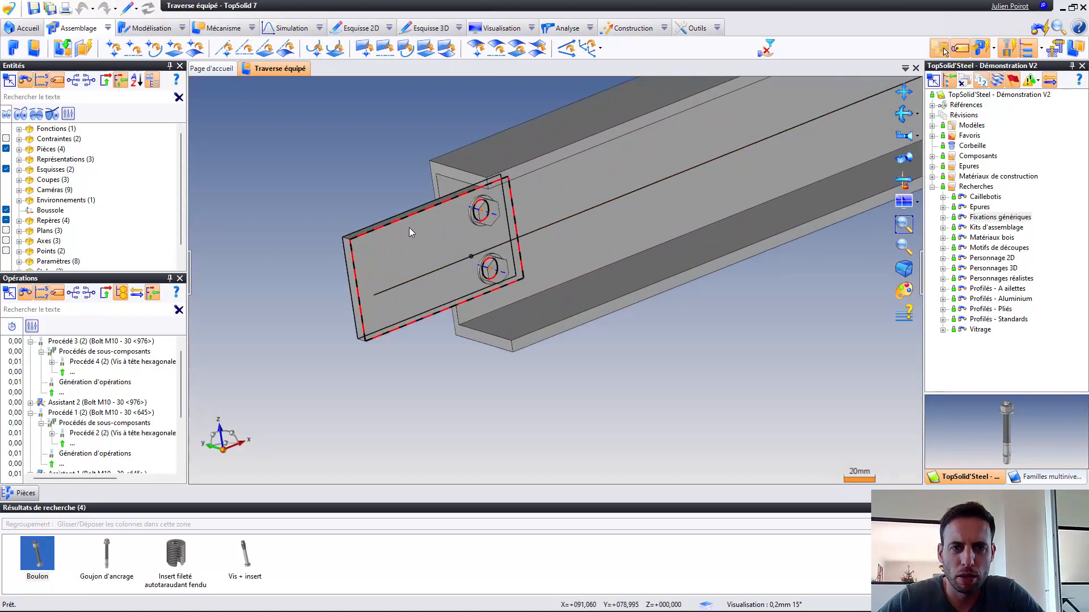
double_click(399, 244)
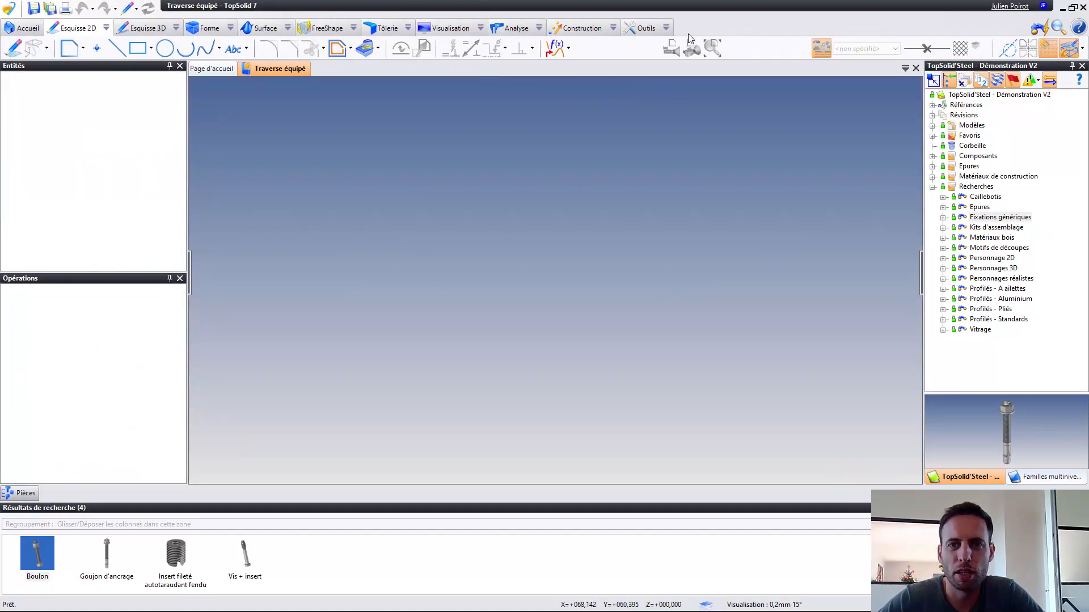
Define a plane symmetry for the end plate using a point-and-normal plane at its outer vertical edge's midpoint, and finish in-place editing
left_click(667, 30)
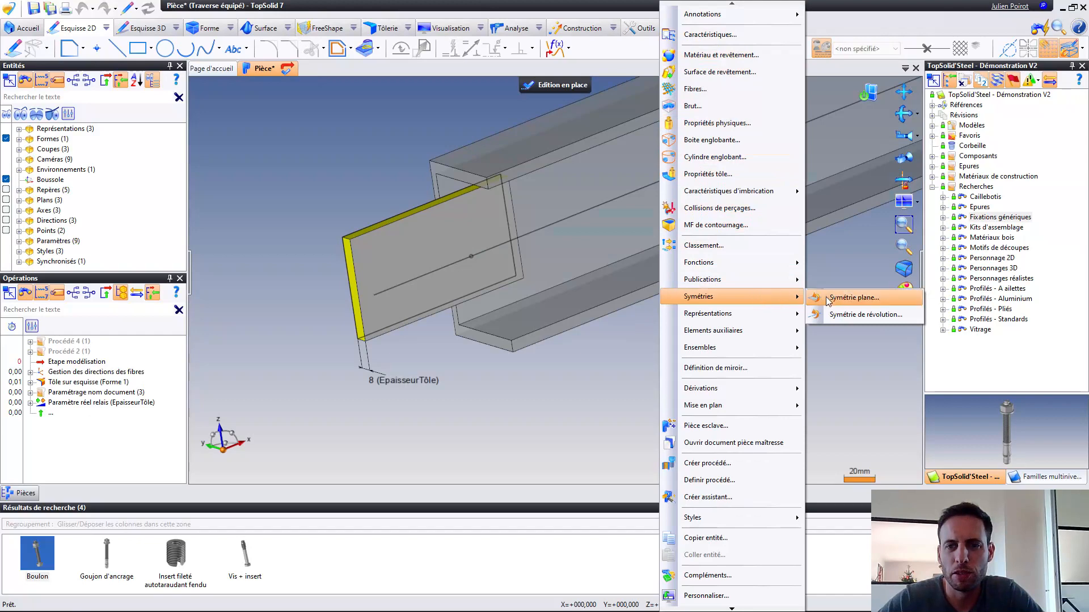
left_click(833, 296)
middle_click_drag(461, 263, 549, 245)
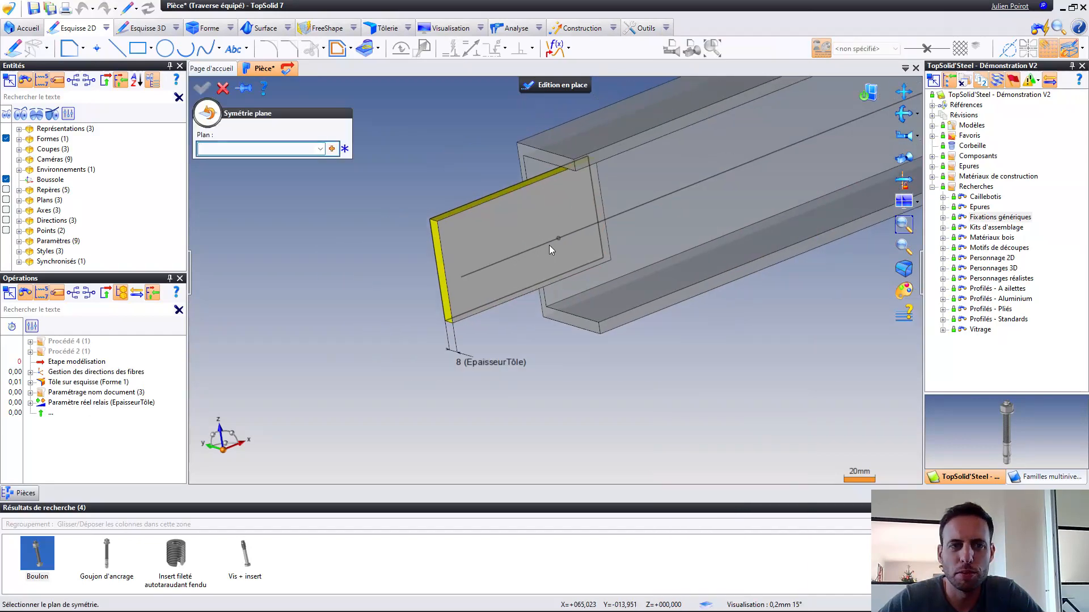
left_click(331, 149)
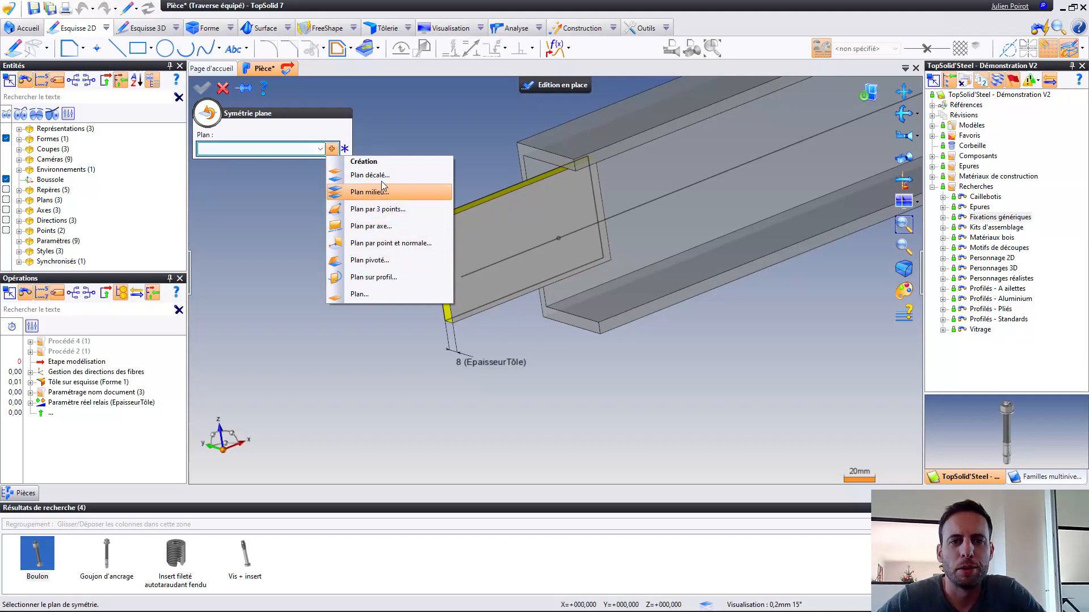
left_click(390, 249)
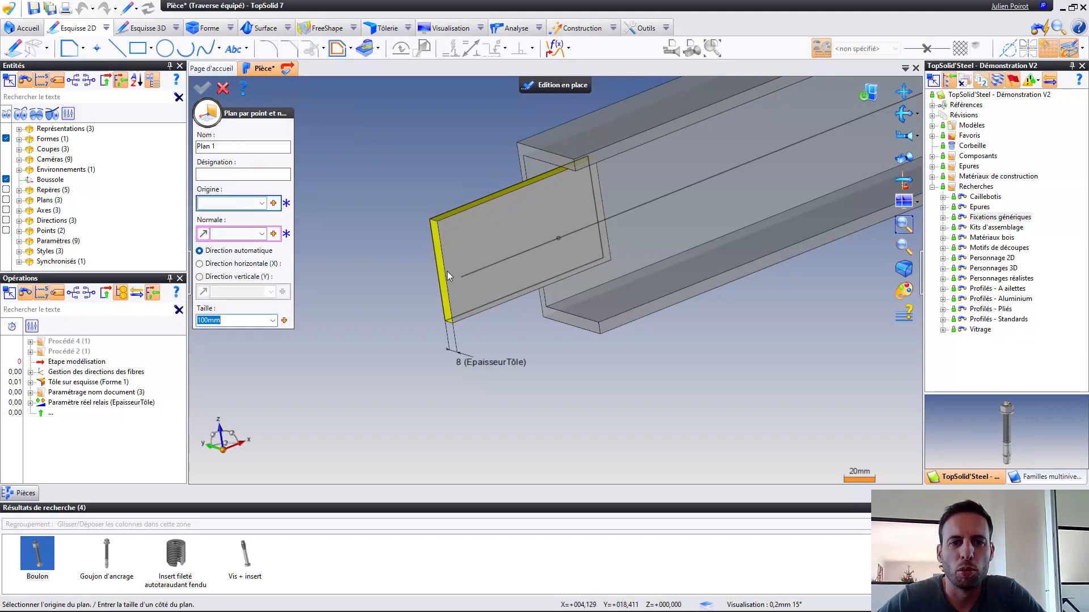
left_click(446, 271)
right_click(346, 198)
left_click(357, 195)
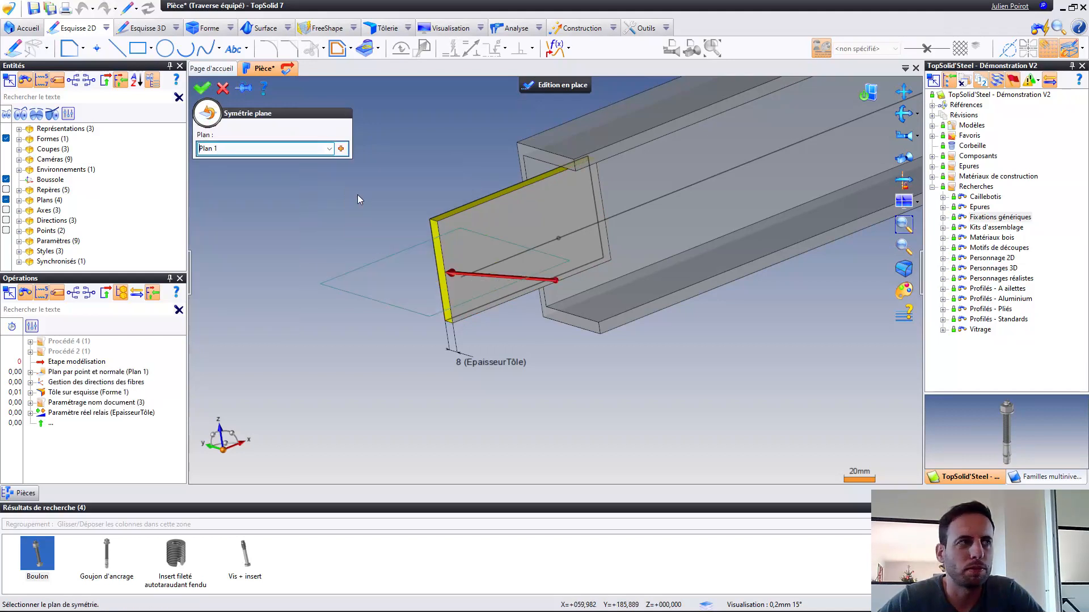
right_click(401, 161)
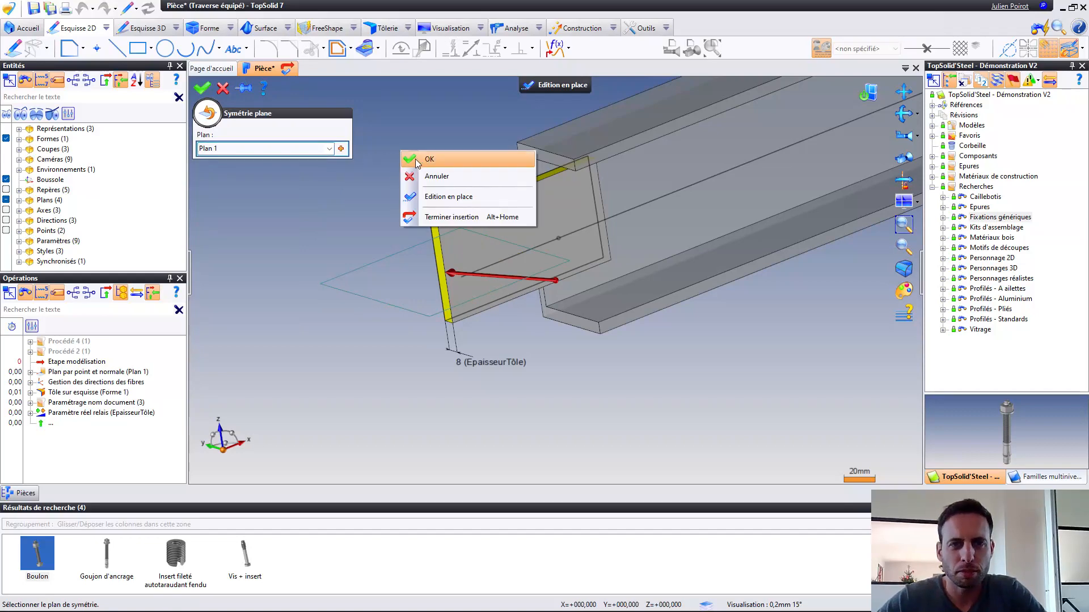
left_click(429, 159)
left_click(536, 86)
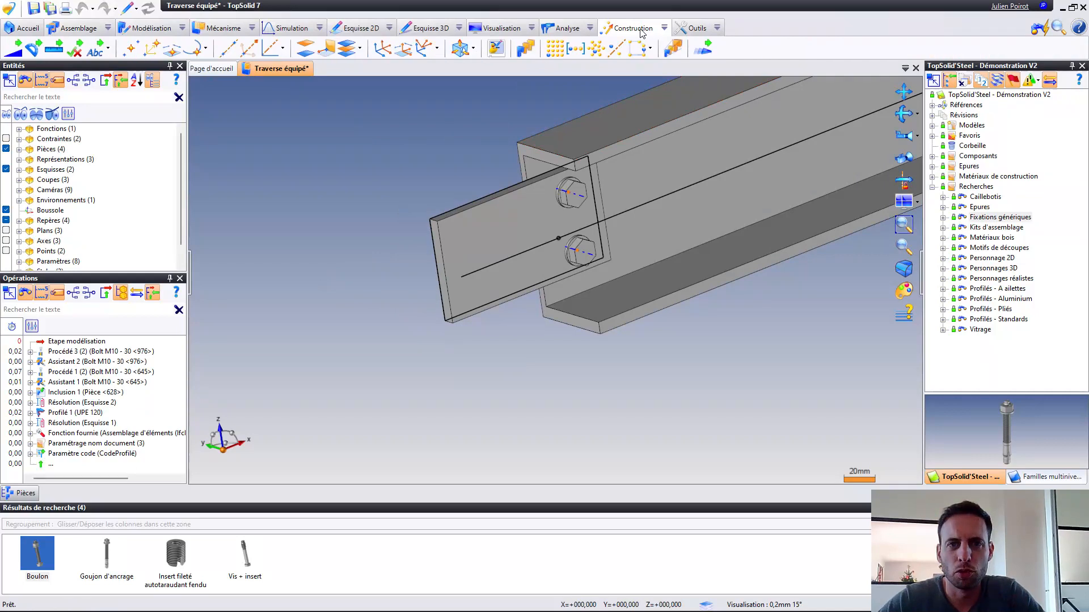
Start a Répétition of the end plate and its two M10 bolts, using a new Motif symétrique
left_click(523, 51)
left_click(485, 221)
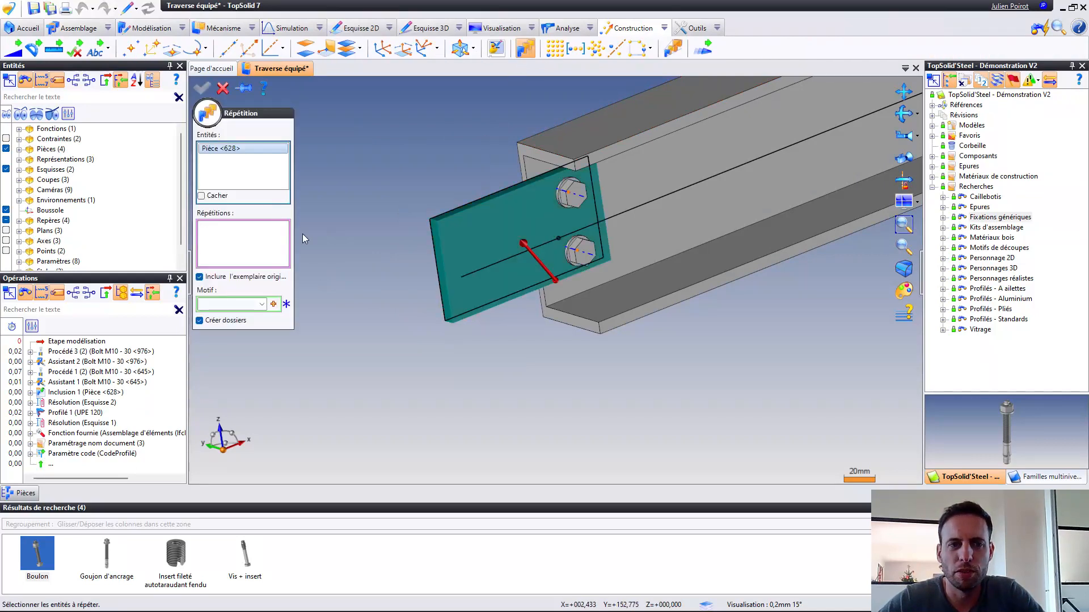
left_click(567, 199)
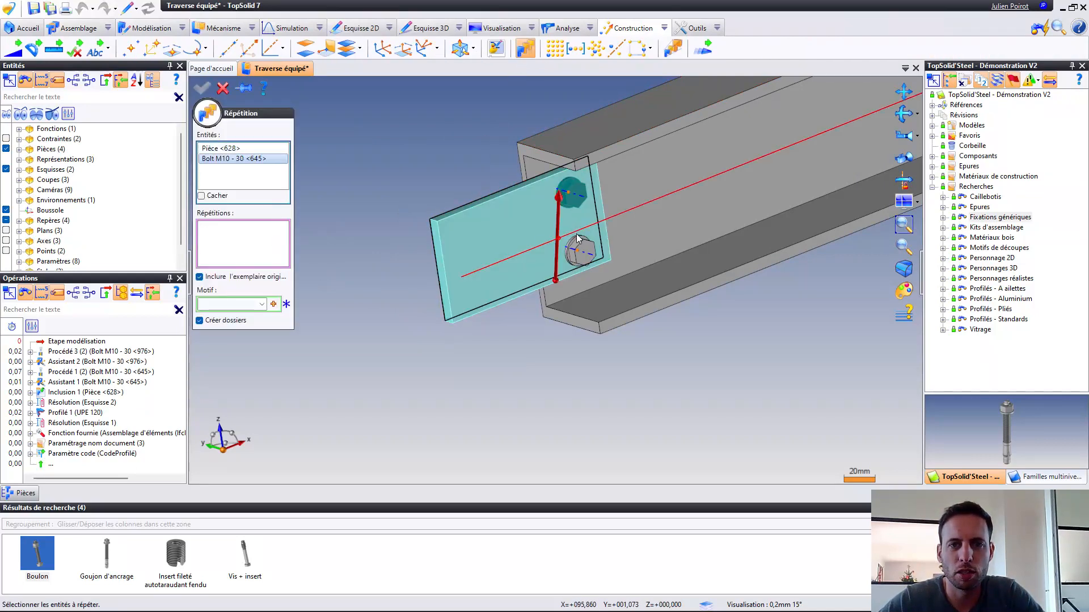
left_click(579, 245)
left_click(274, 305)
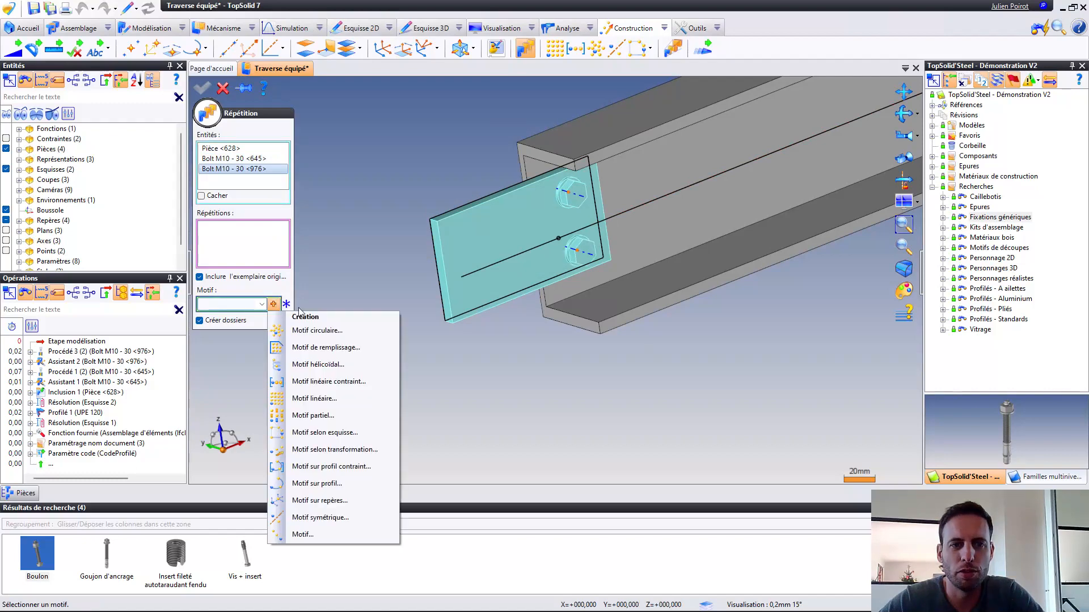
left_click(347, 517)
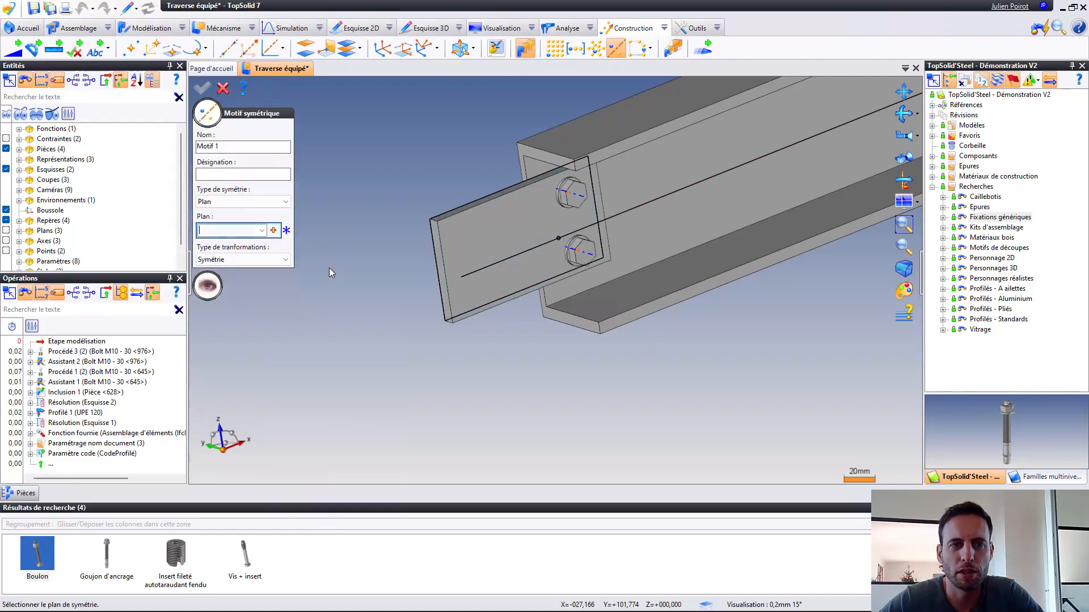
Create the symmetric pattern's plane by point and normal at the midpoint of the beam's sketch line, and validate the pattern
left_click(273, 230)
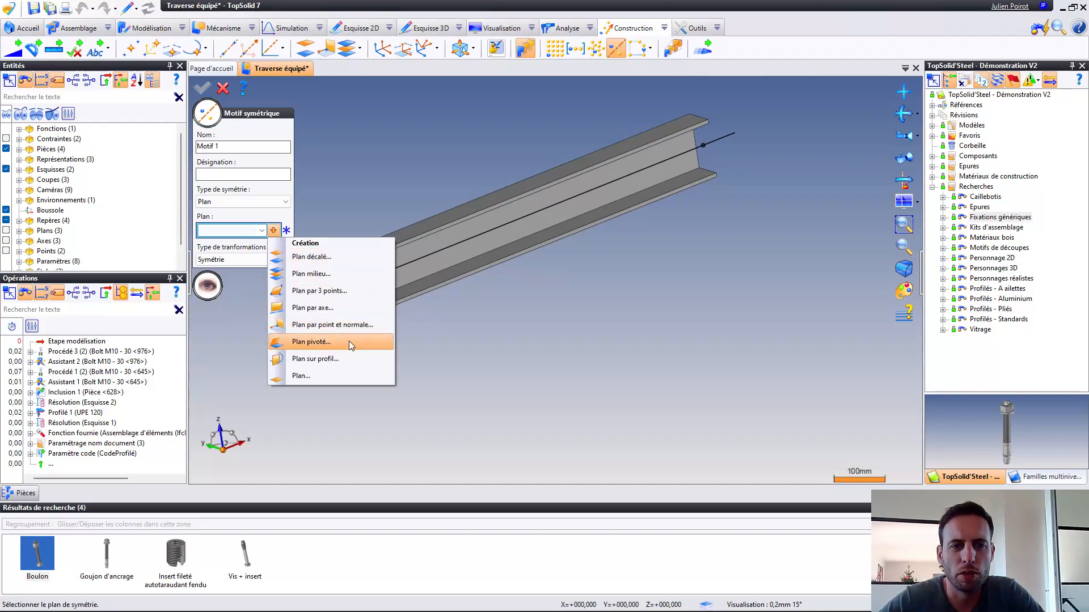
left_click(340, 326)
left_click(523, 215)
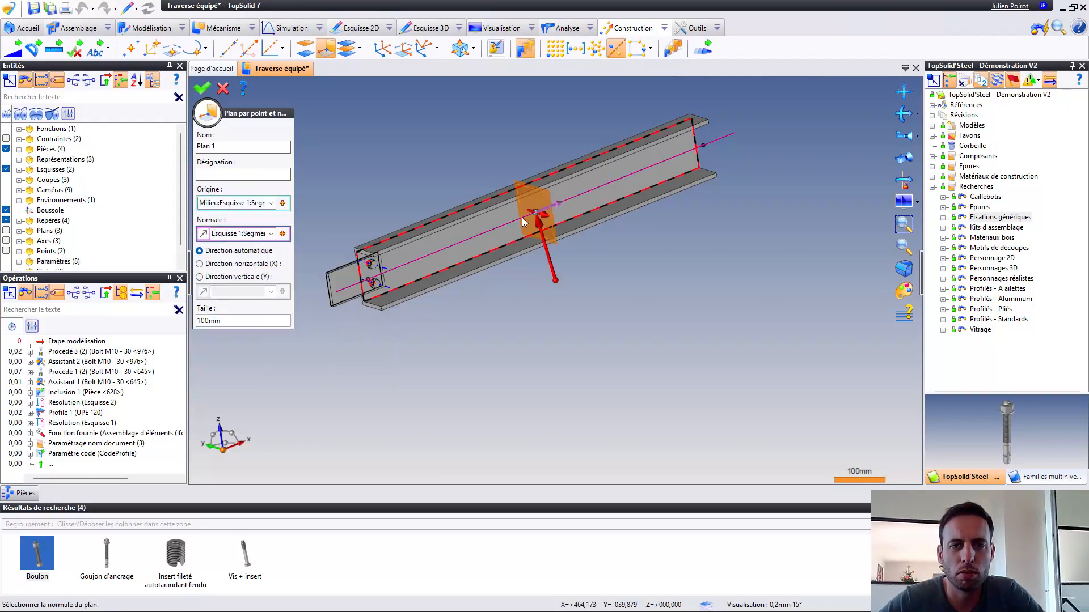
right_click(401, 161)
left_click(421, 167)
middle_click_drag(365, 149, 385, 141)
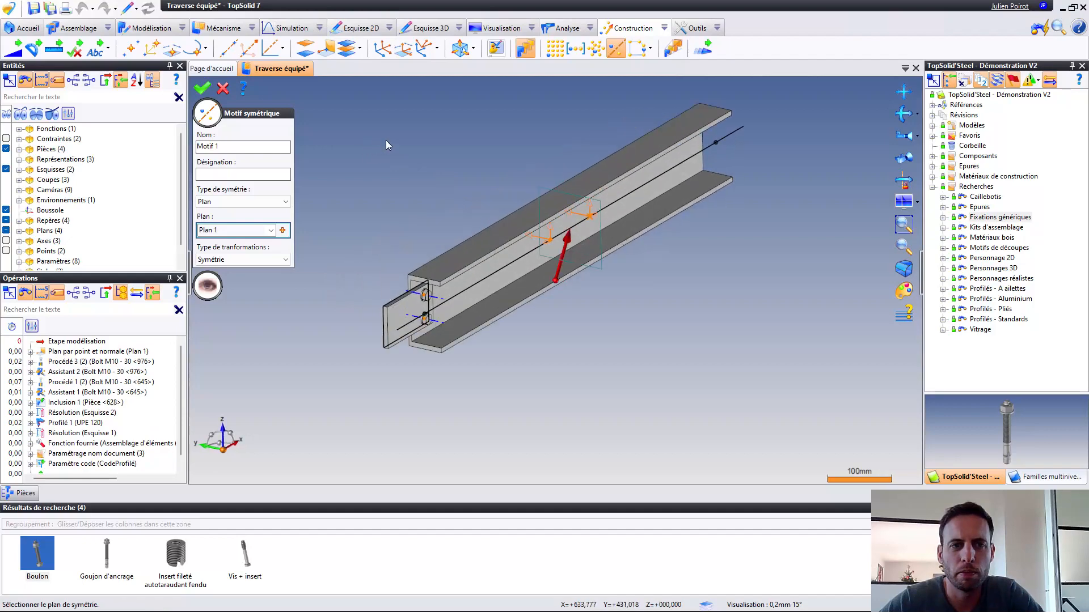
right_click(385, 139)
left_click(396, 142)
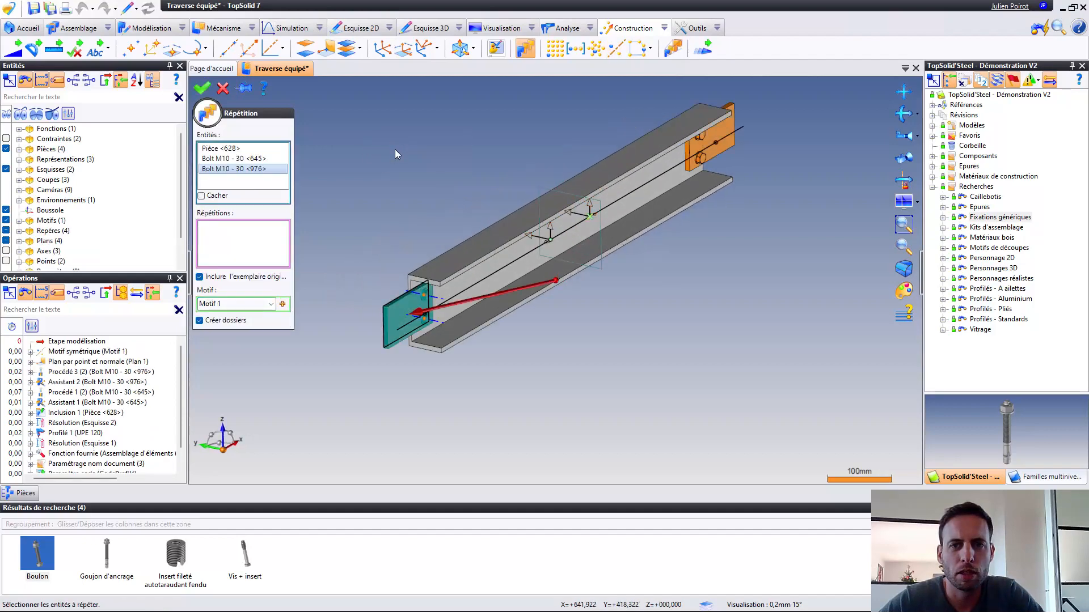
Validate the repetition of the end plate and bolts, inspect both beam ends, and save the assembly
right_click(334, 120)
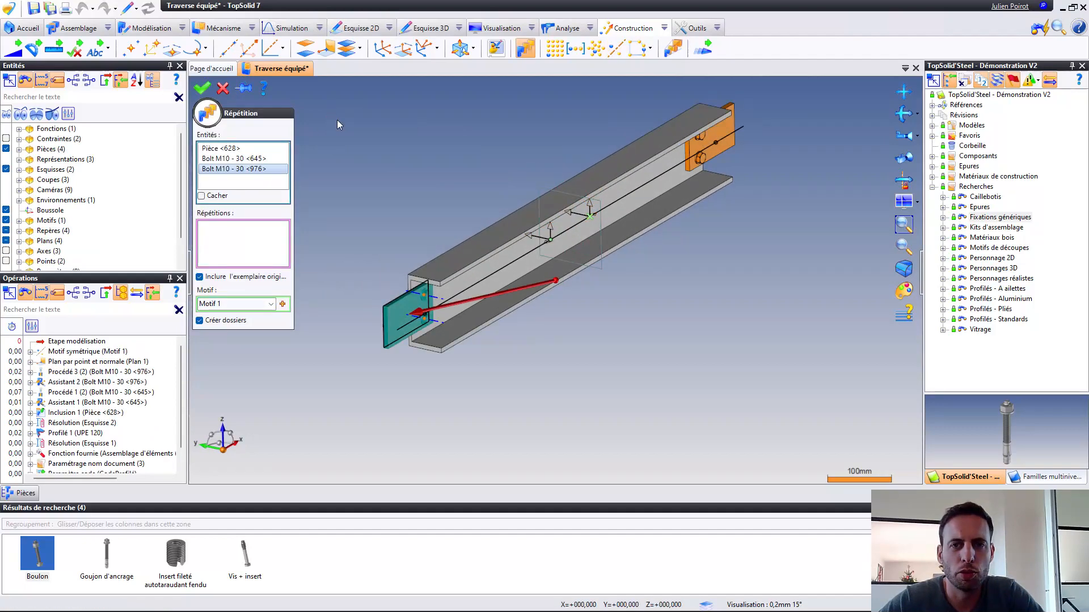
left_click(339, 124)
middle_click_drag(424, 155, 524, 161)
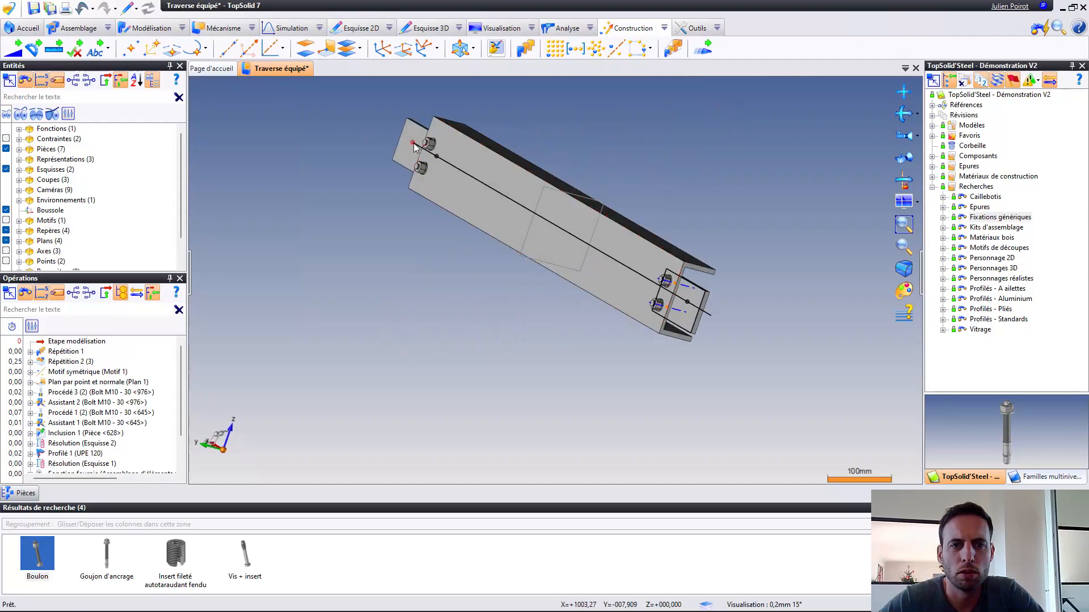
scroll(504, 149, "up", 5)
scroll(495, 133, "down", 3)
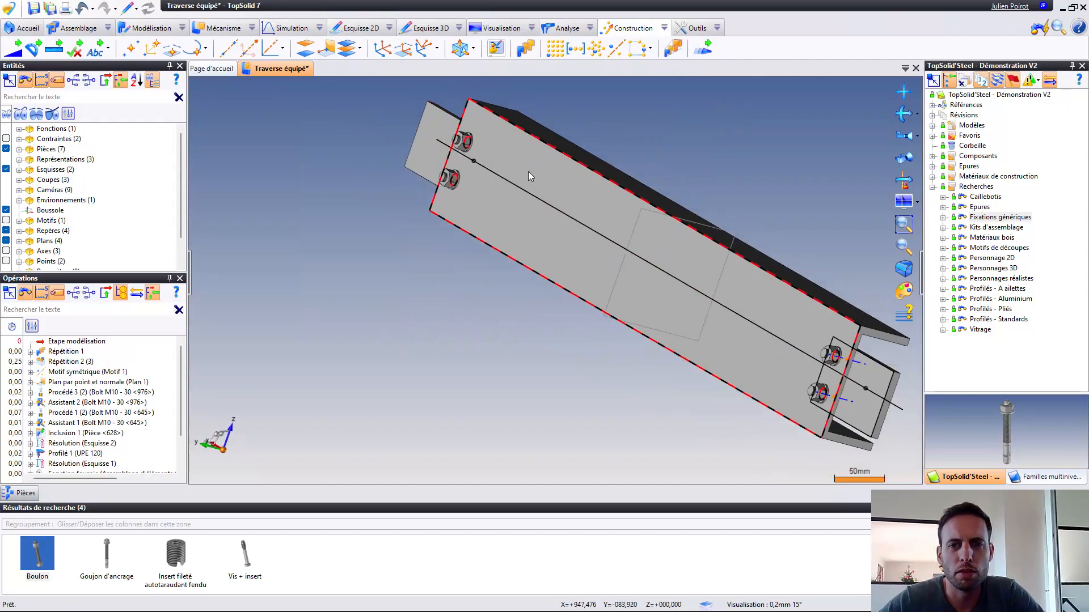
middle_click_drag(528, 172, 467, 165)
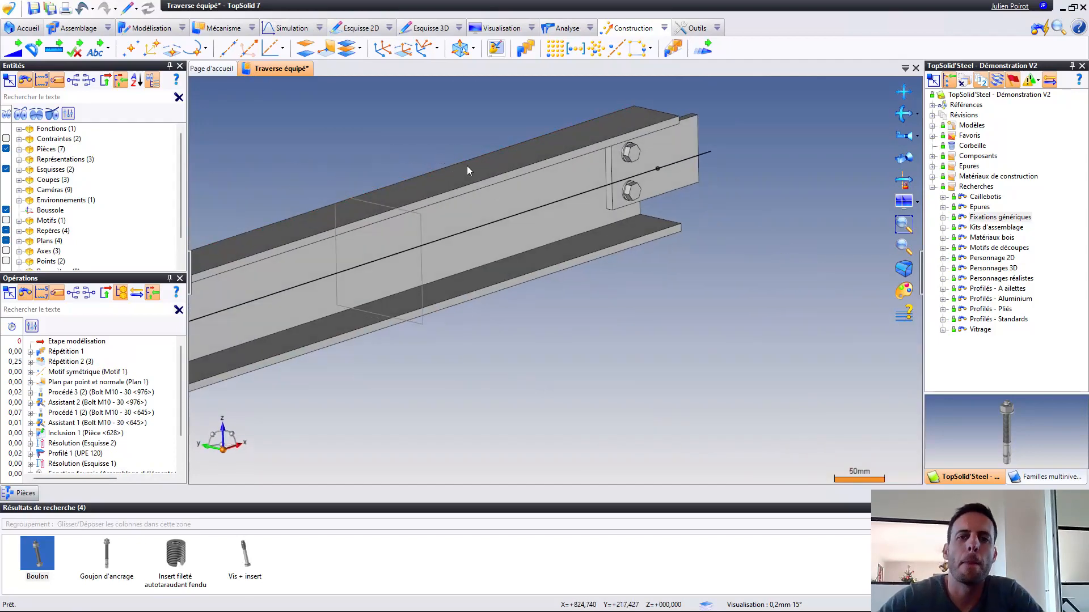
scroll(446, 157, "down", 2)
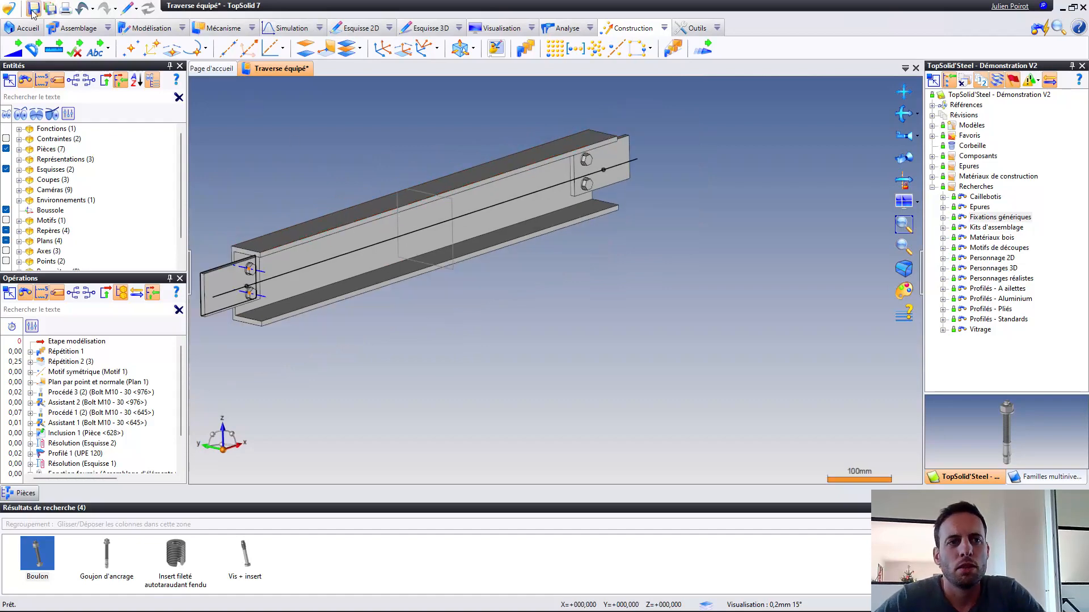
middle_click_drag(285, 237, 379, 248)
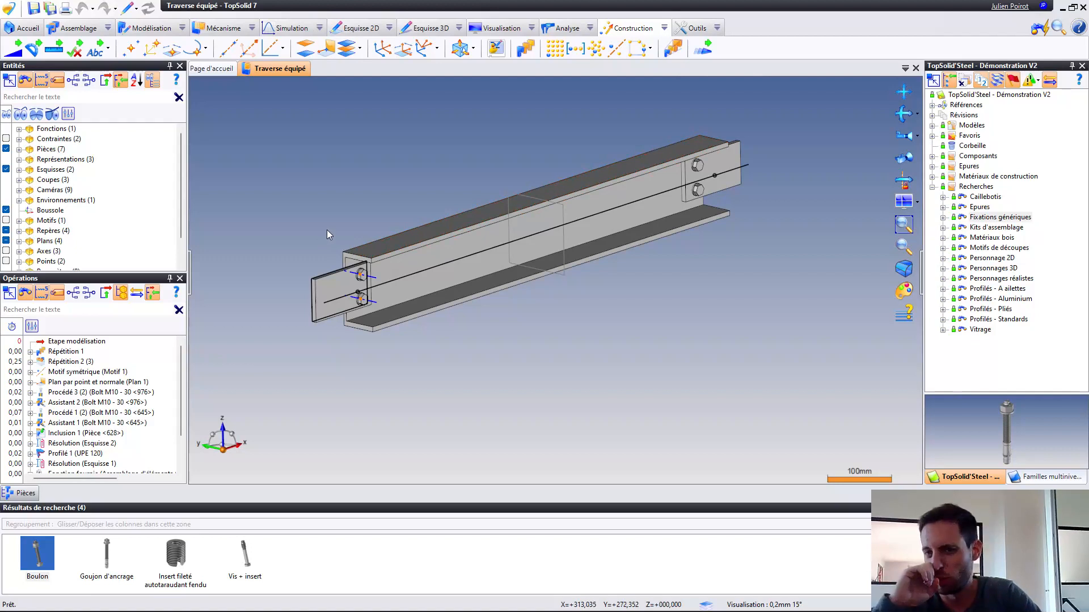
Check the installed TopSolid version in the program's about information
left_click(1077, 28)
left_click(994, 275)
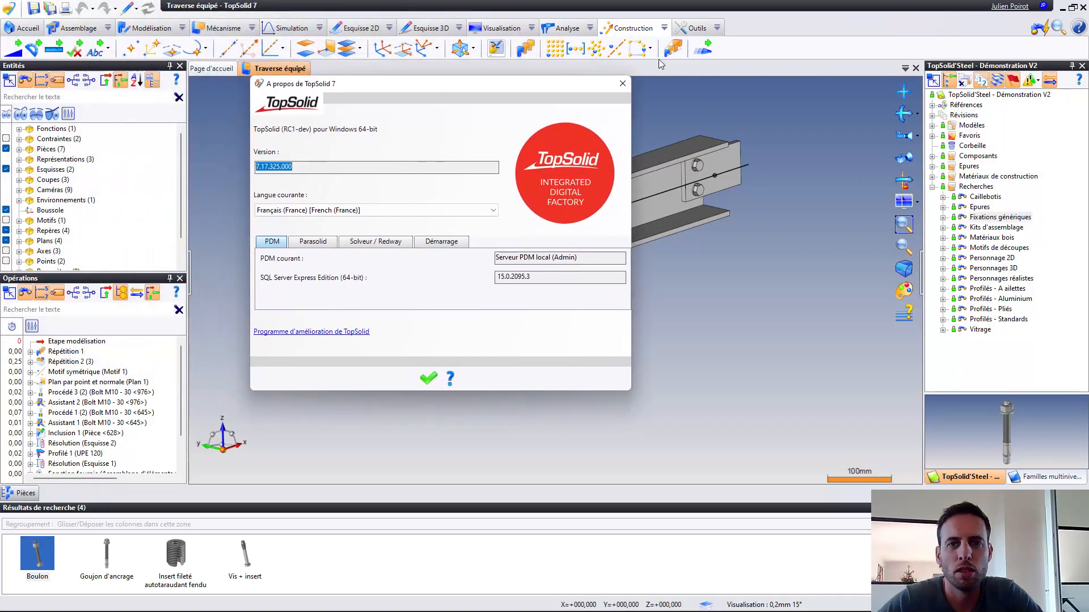
left_click(622, 84)
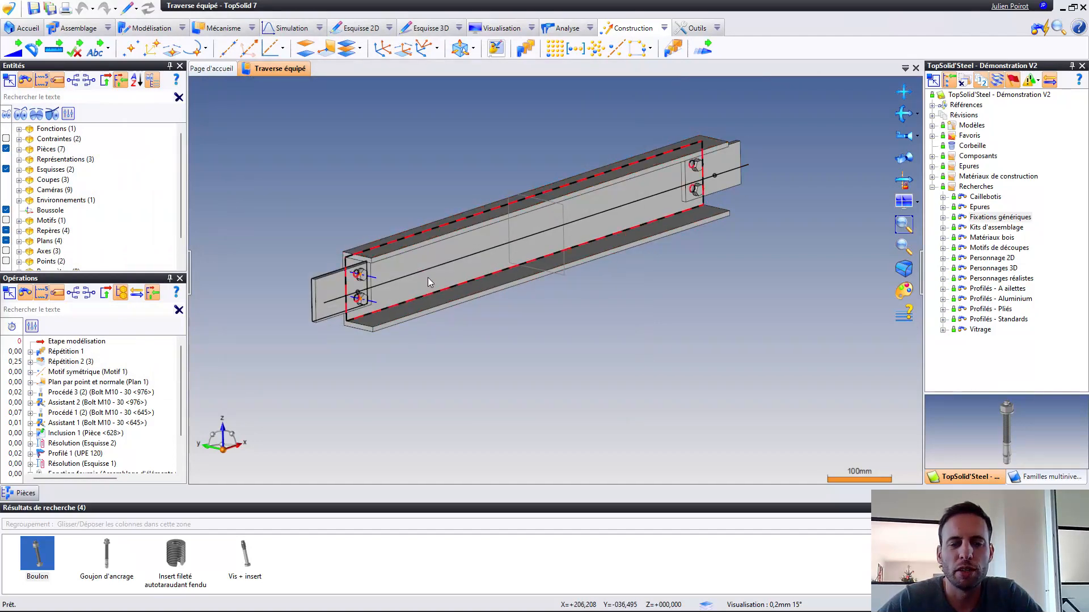
Collapse the search results pane to enlarge the model view
mouse_move(427, 277)
middle_mouse_down()
mouse_move(508, 277)
mouse_move(430, 276)
middle_mouse_up()
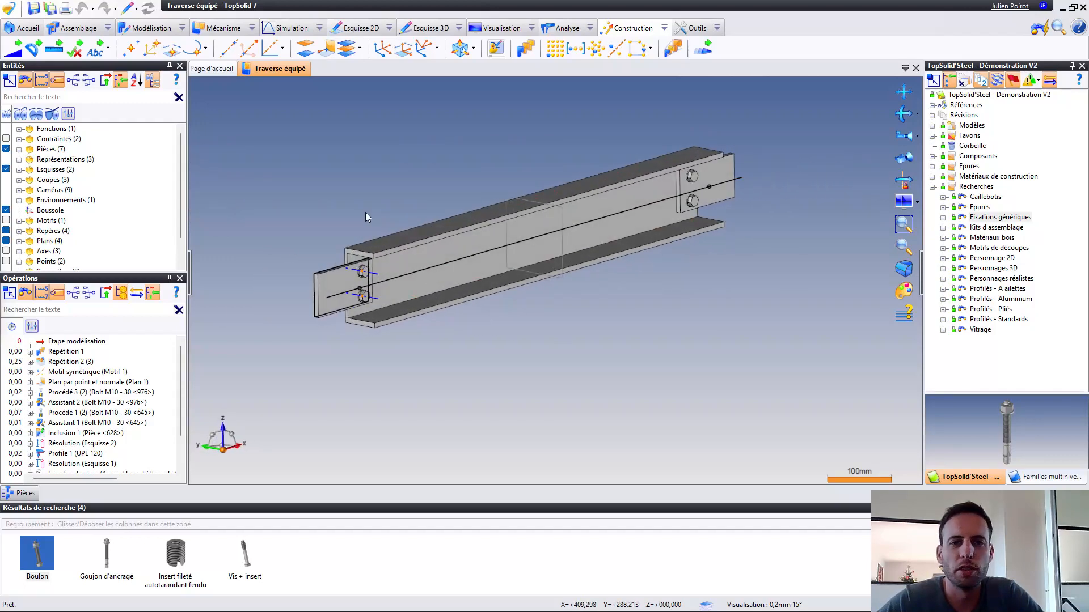
left_click(1072, 509)
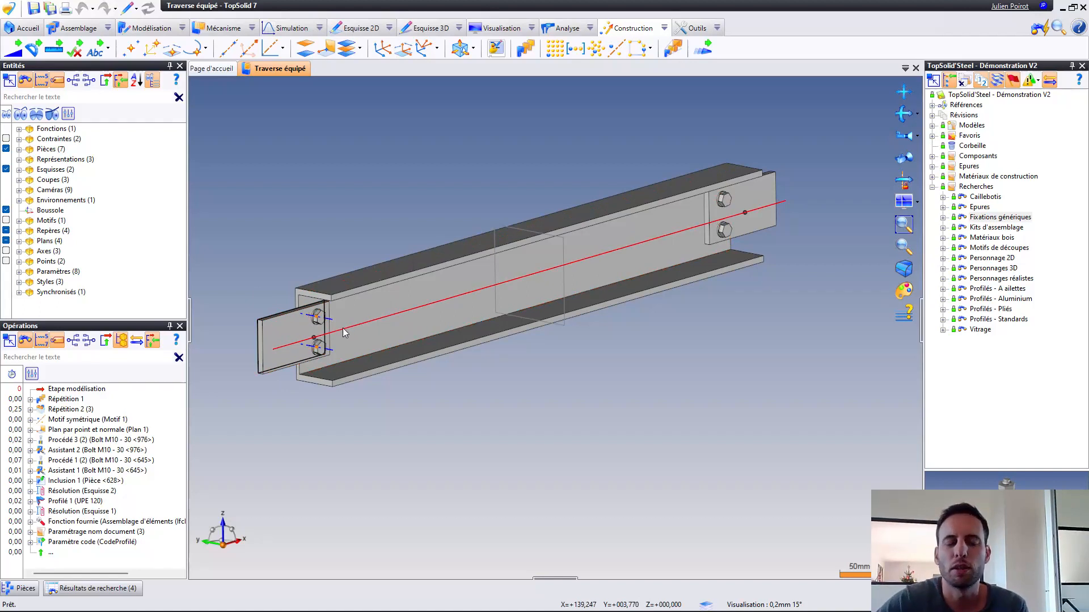
scroll(390, 307, "down", 2)
mouse_move(389, 307)
middle_mouse_down()
mouse_move(401, 309)
mouse_move(397, 295)
mouse_move(442, 307)
mouse_move(401, 307)
middle_mouse_up()
scroll(317, 341, "up", 2)
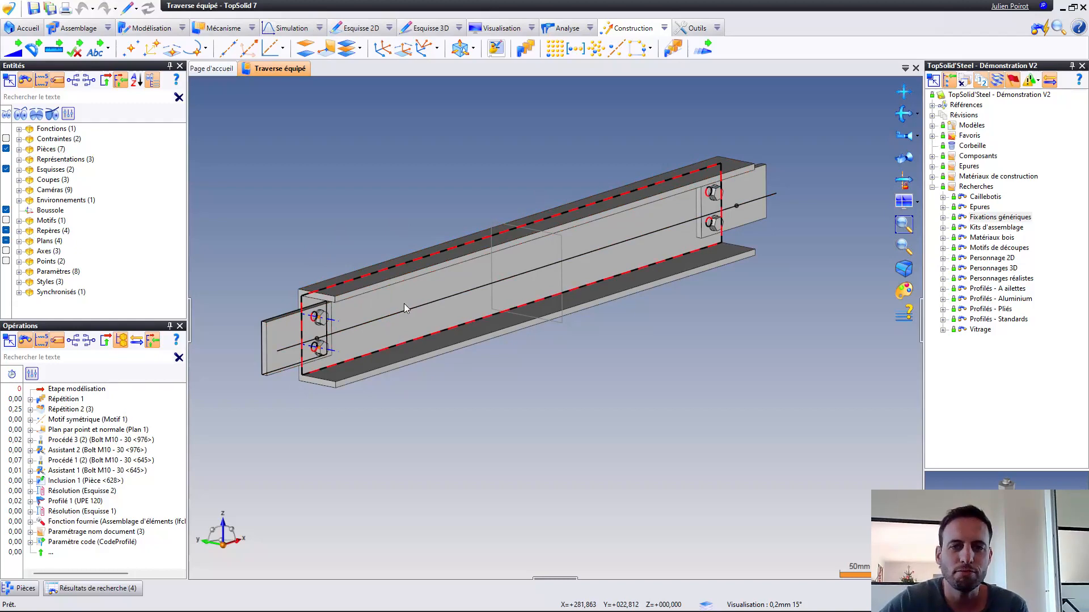
mouse_move(482, 276)
middle_mouse_down()
mouse_move(468, 273)
mouse_move(560, 287)
mouse_move(490, 290)
middle_mouse_up()
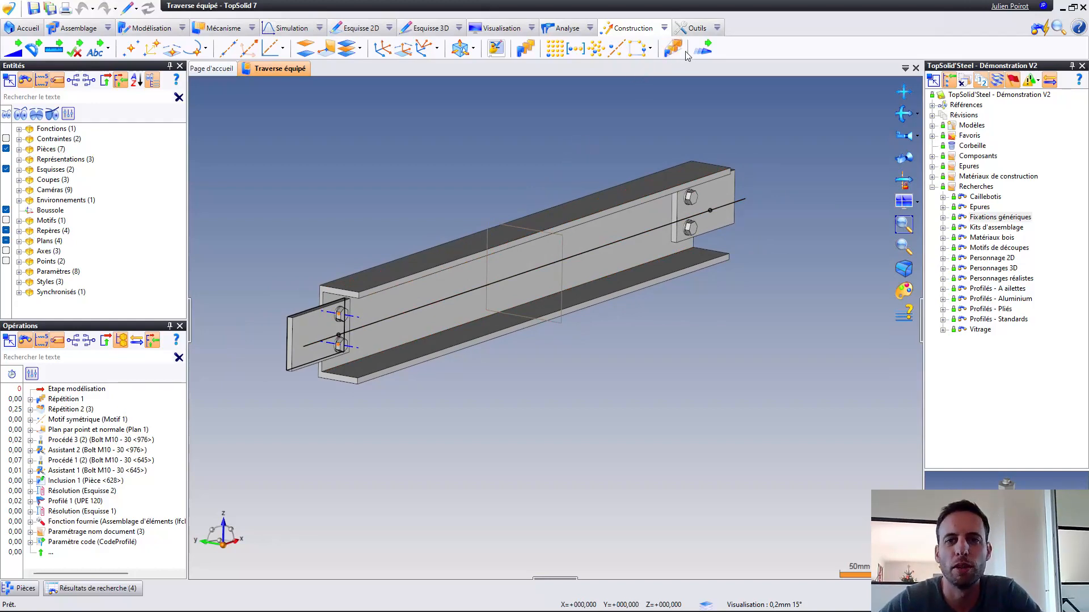
Provide the Composant linéaire function on the Traverse équipé assembly
left_click(718, 31)
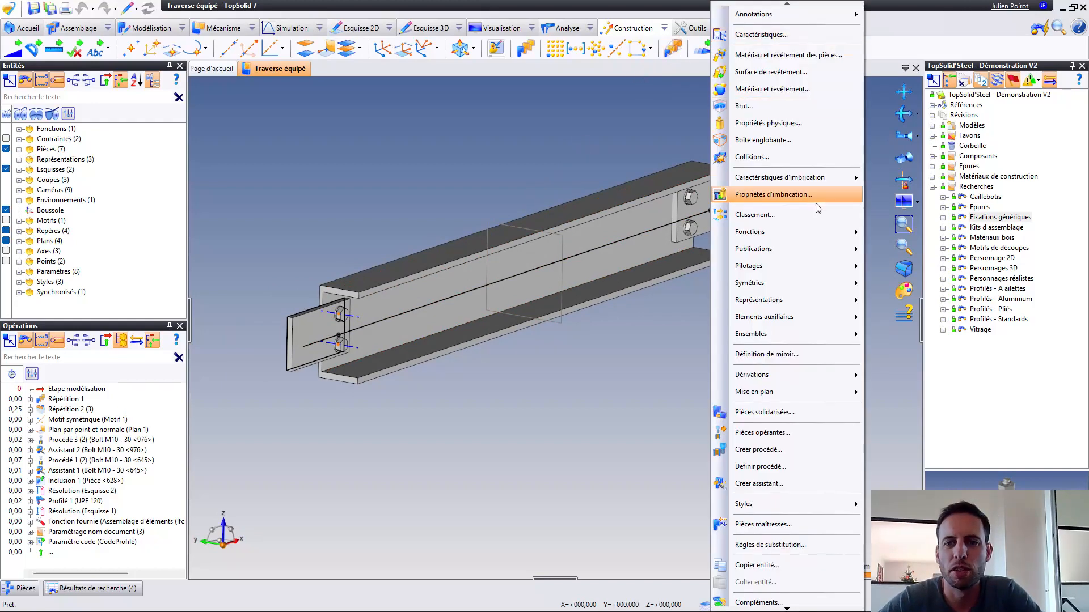
mouse_move(822, 232)
left_click(906, 233)
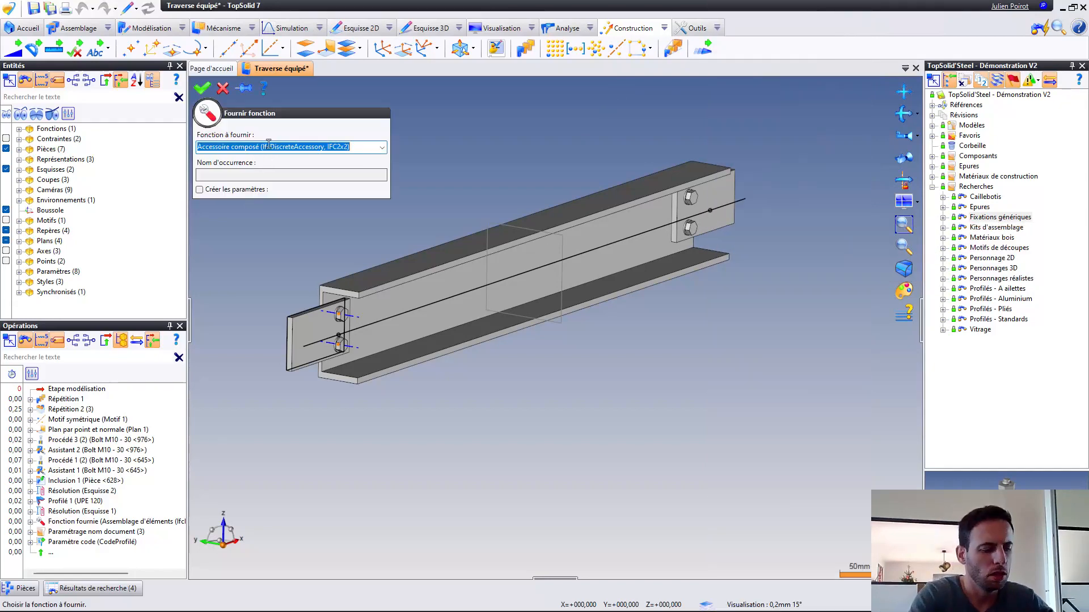
type("liné")
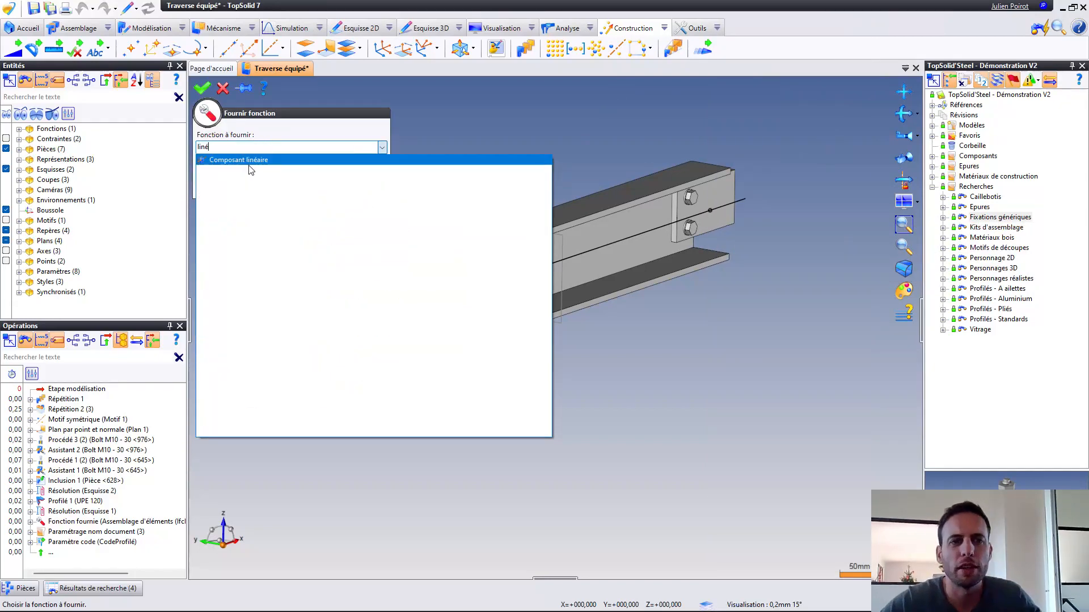
left_click(250, 161)
right_click(486, 134)
left_click(501, 140)
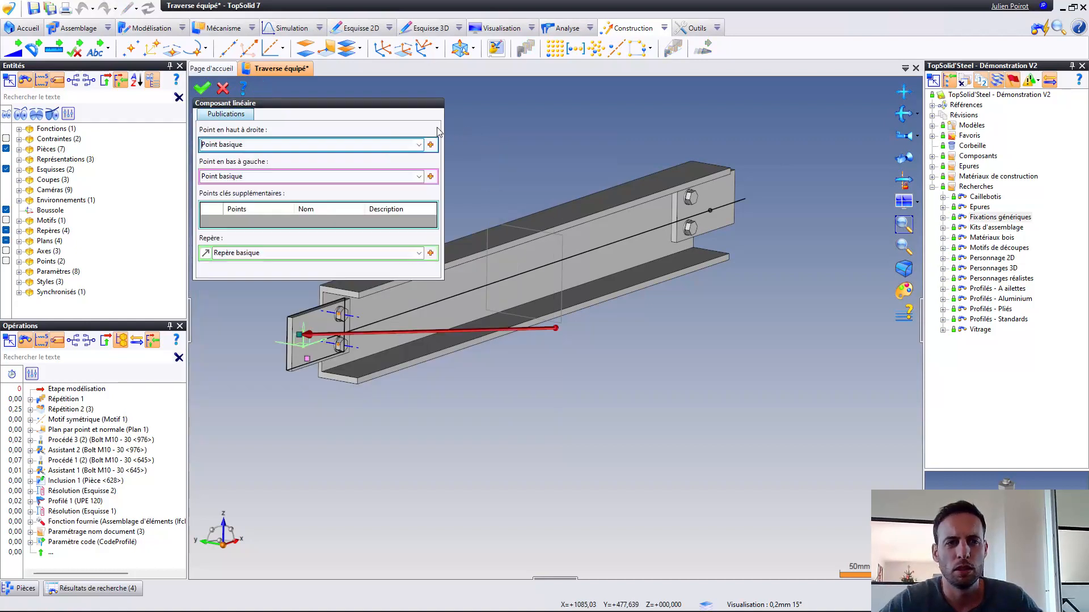
Publish the profile end's top flange tip corner as Point en haut à droite and its bottom web corner as Point en bas à gauche
scroll(309, 317, "up", 5)
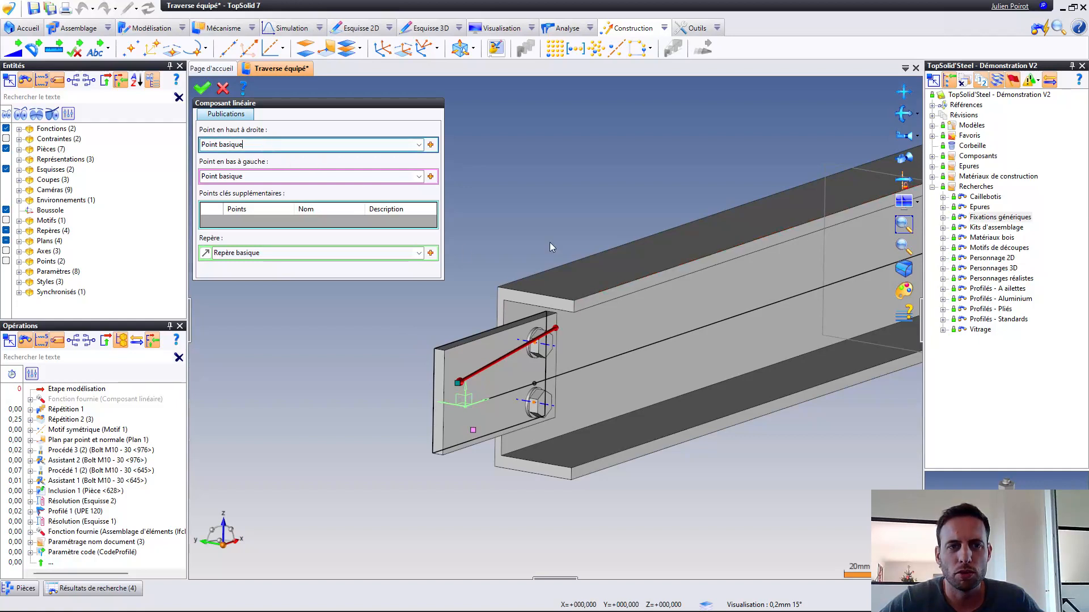
left_click(573, 301)
middle_click_drag(572, 303, 606, 235)
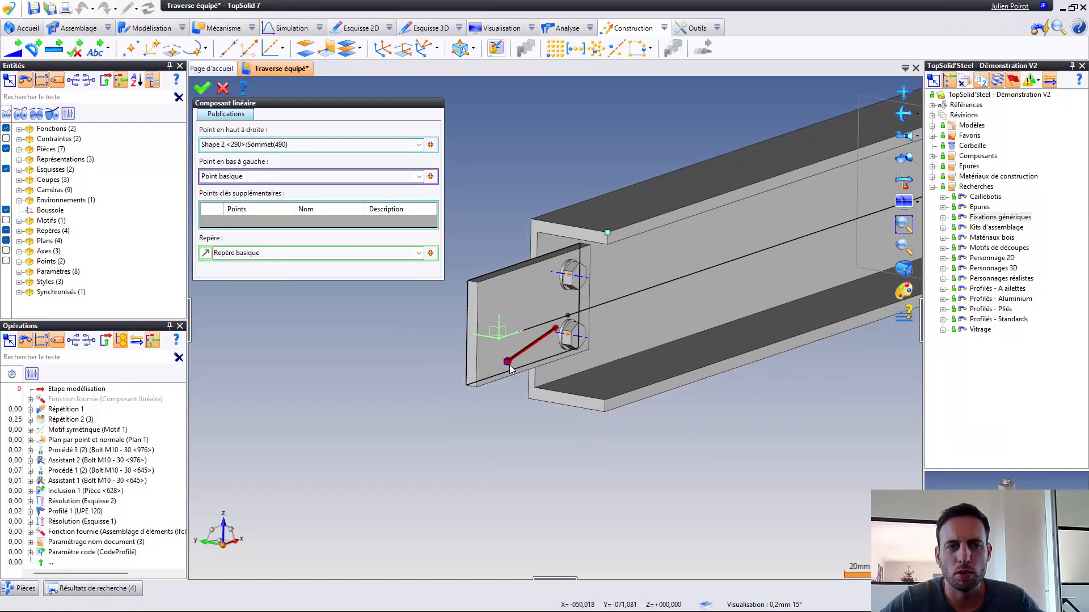
left_click(528, 398)
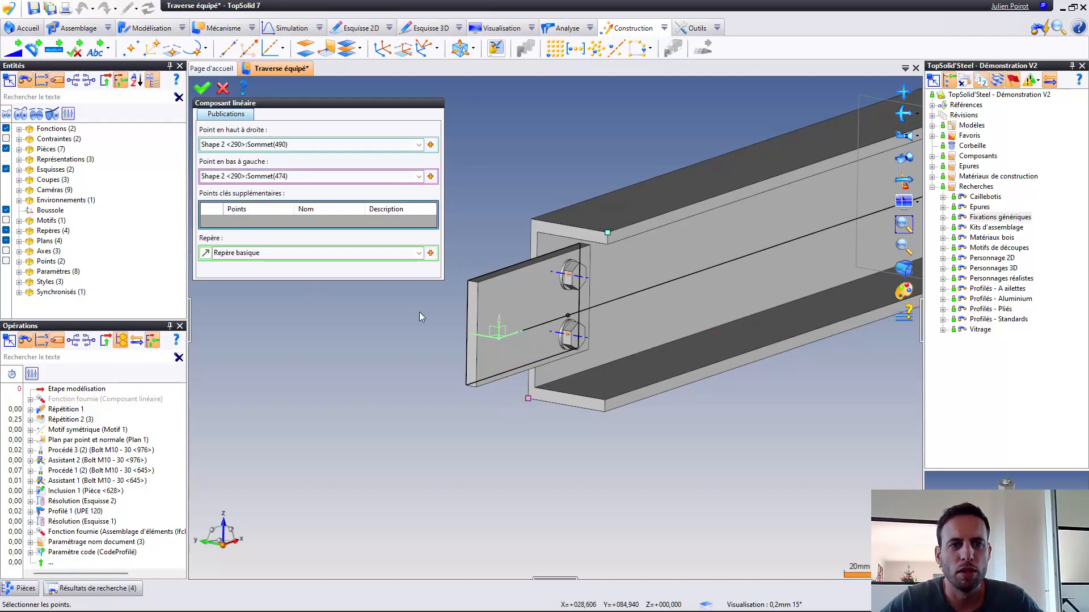
Add the upper and lower outer corners of the end plate as additional key points (Points clés supplémentaires)
scroll(437, 307, "up", 3)
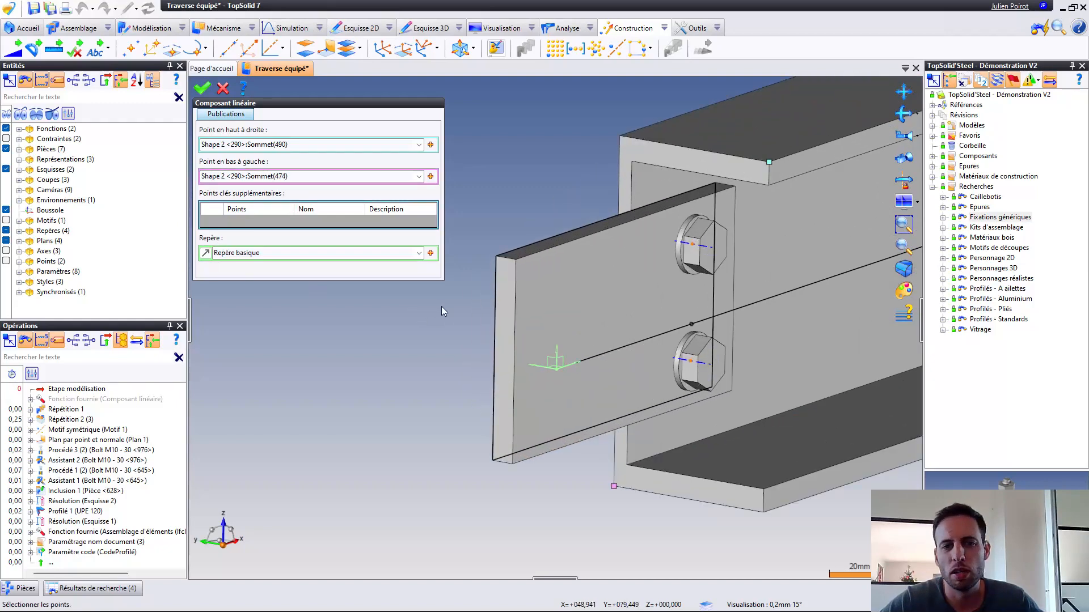
left_click(495, 254)
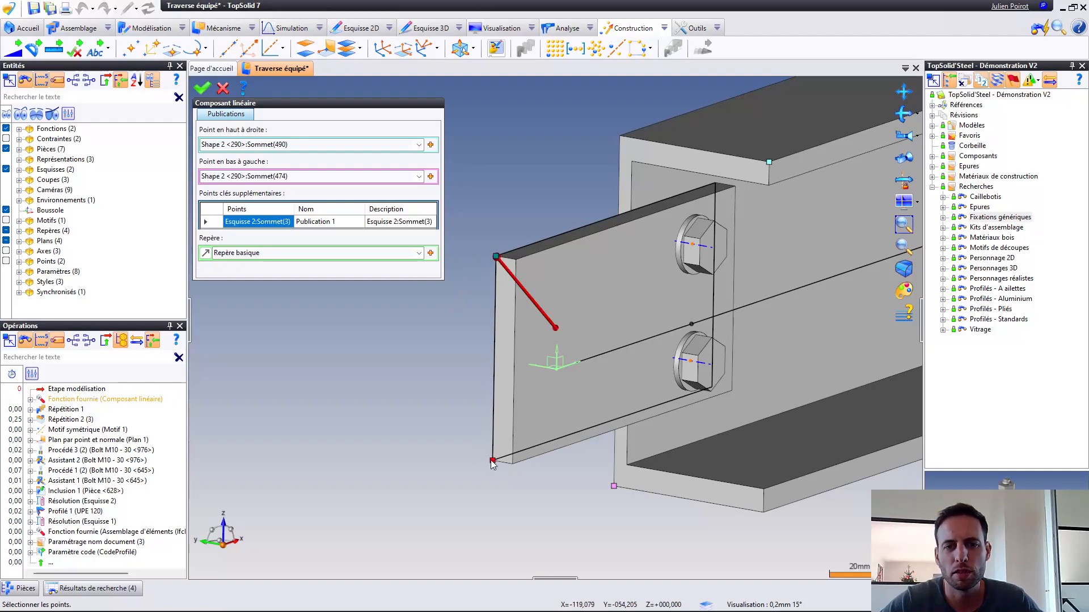
left_click(492, 460)
scroll(325, 331, "down", 4)
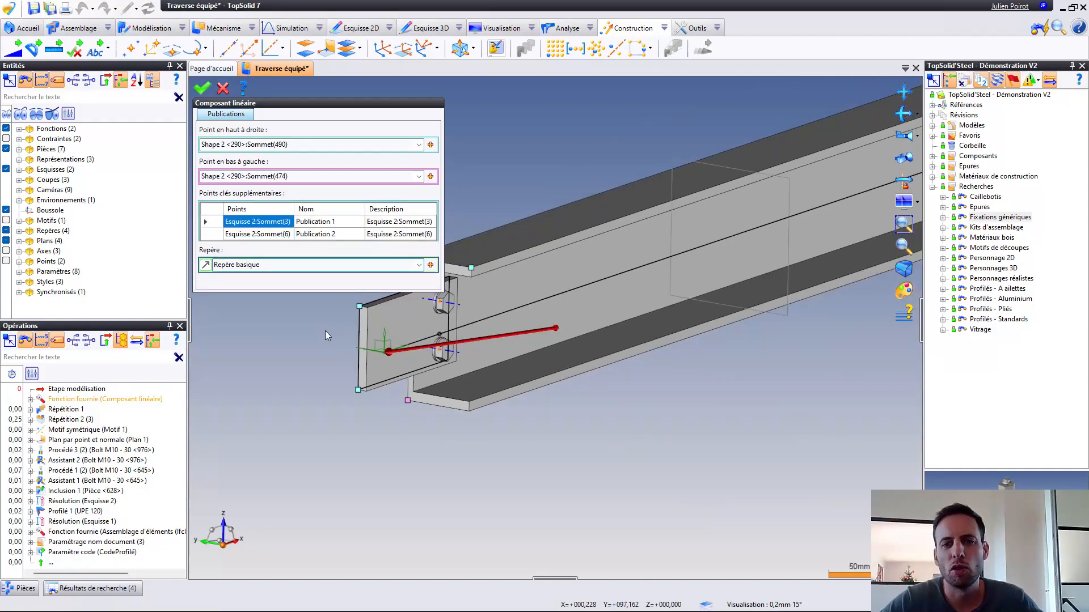
scroll(252, 350, "down", 3)
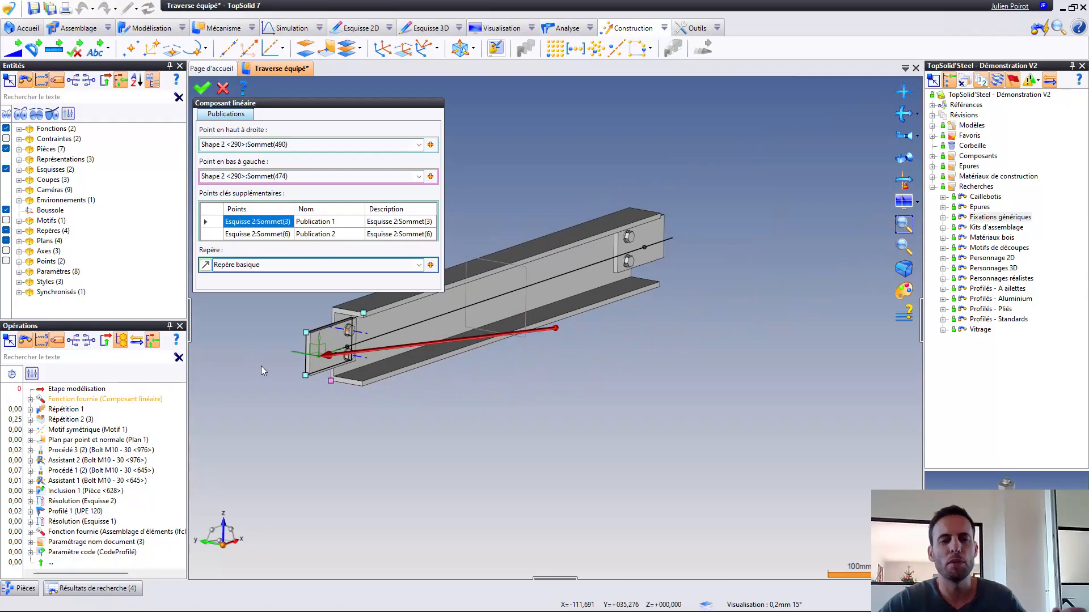
Create the function's frame with Repère par point et 2 directions, placing its origin at the midpoint of the beam's sketch line
left_click(430, 265)
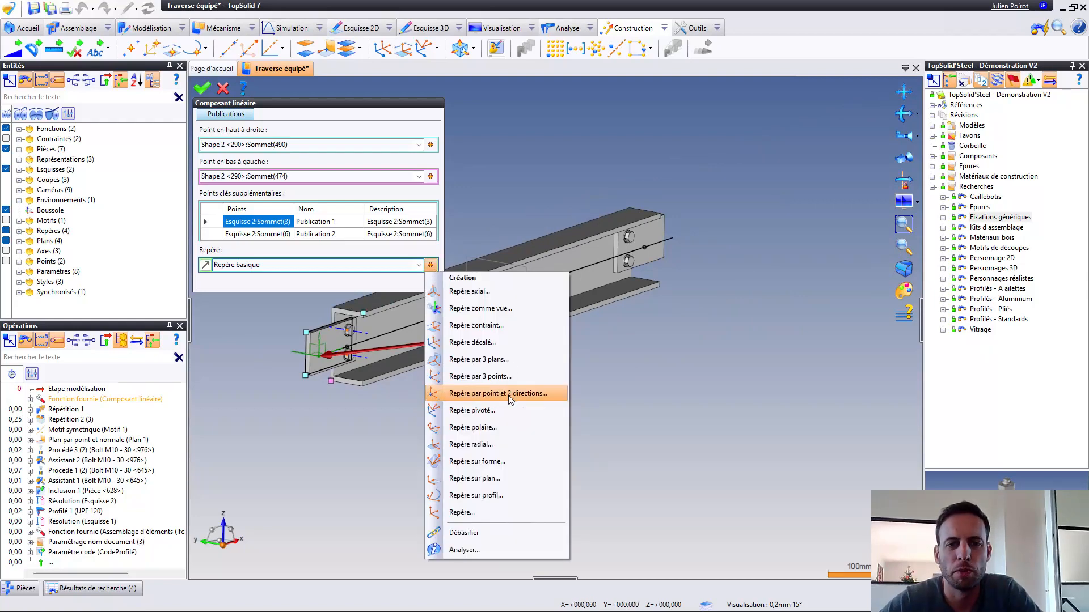
left_click(507, 393)
scroll(479, 305, "up", 3)
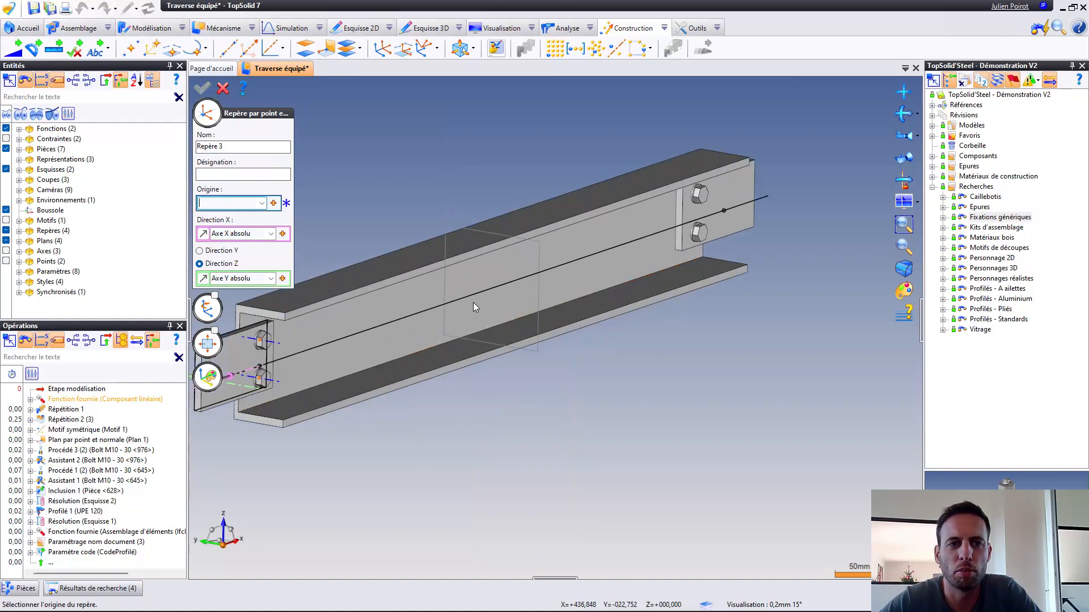
left_click(458, 299)
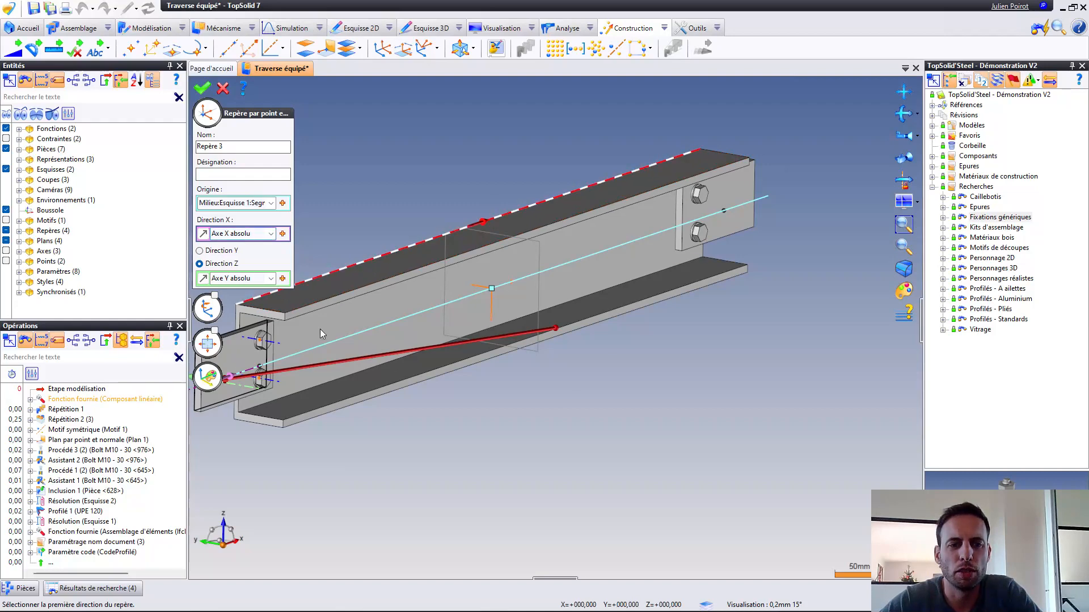
middle_click_drag(341, 284, 416, 262)
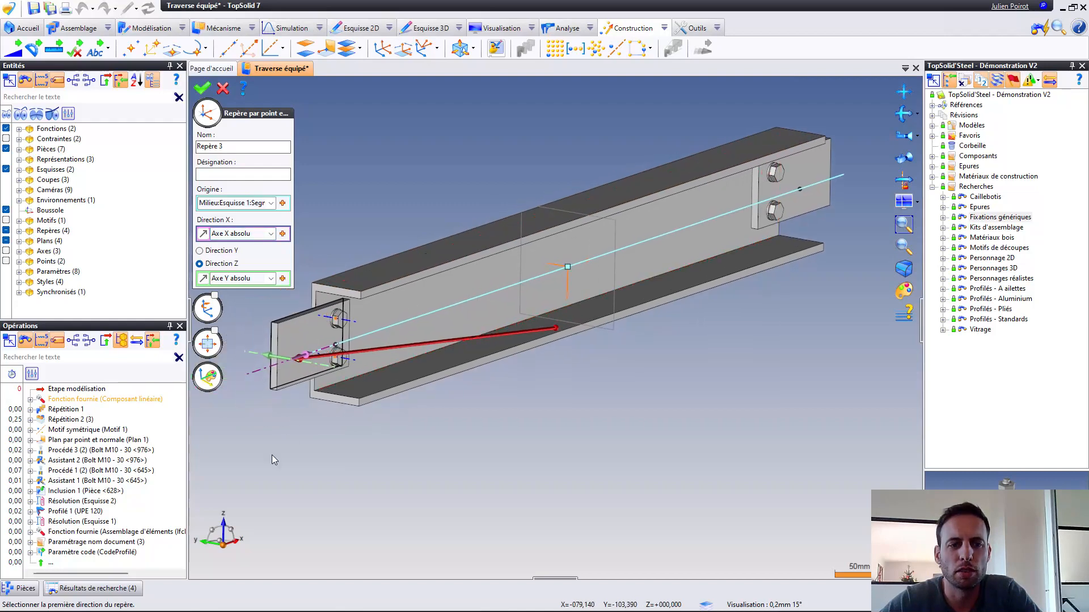
Set the frame's Direction X to Axe Y absolu and Direction Z to Axe X absolu, and validate the frame
left_click(271, 233)
left_click(243, 254)
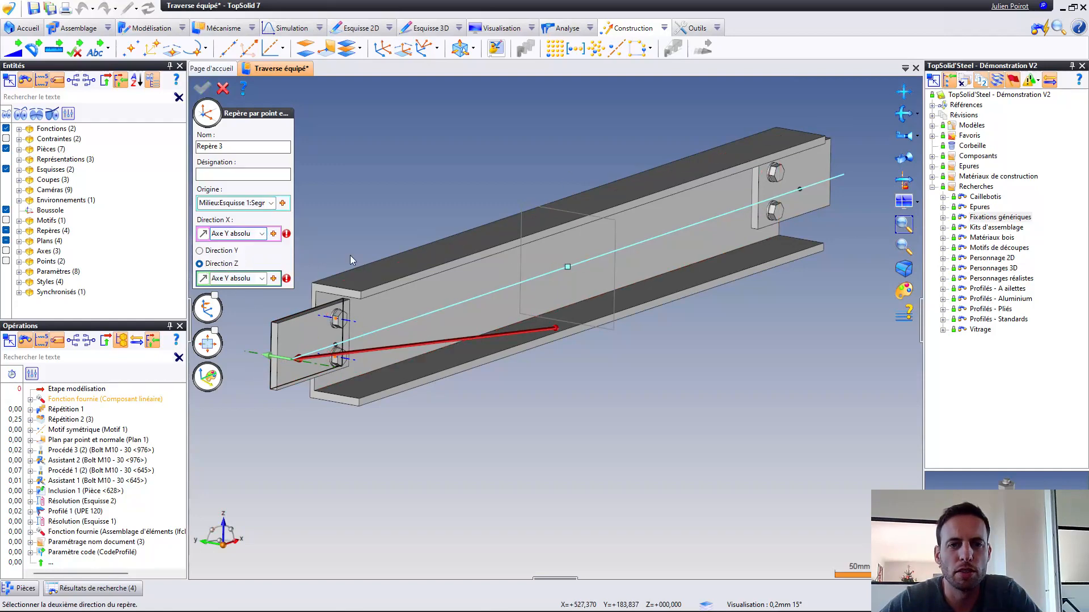
left_click(263, 279)
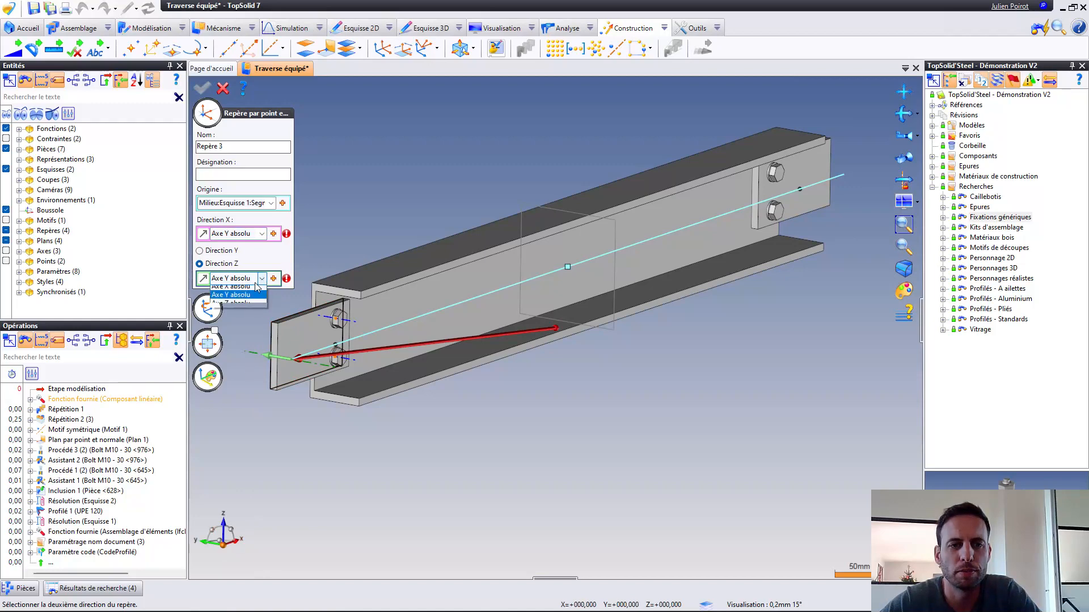
left_click(236, 289)
middle_click_drag(553, 281, 508, 265)
right_click(489, 185)
left_click(486, 181)
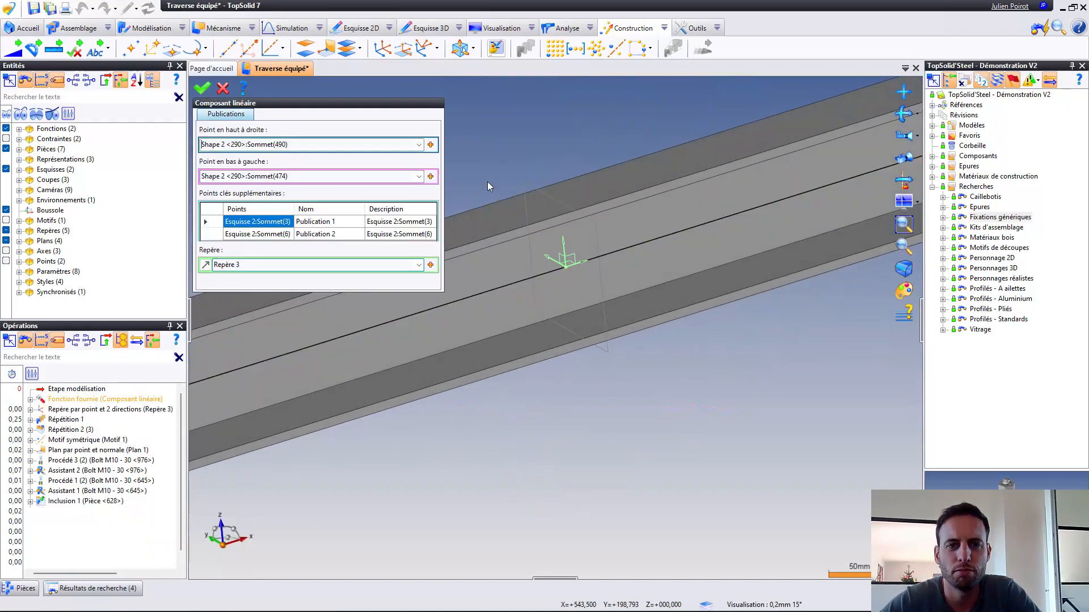
Validate the Composant linéaire function and save the Traverse équipé assembly
scroll(535, 178, "up", 3)
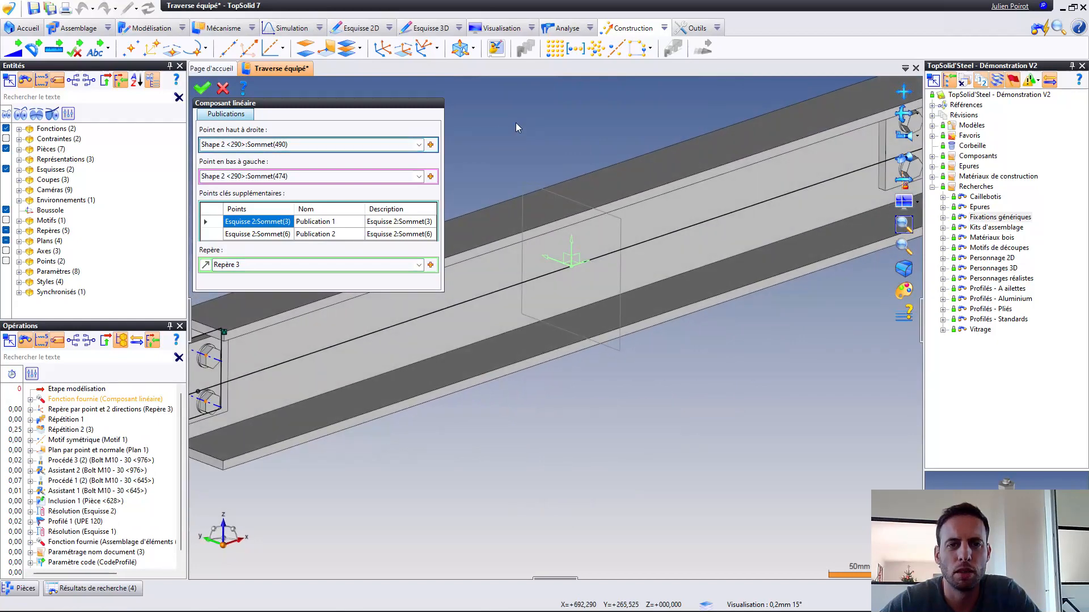
right_click(518, 127)
left_click(526, 127)
middle_click_drag(437, 253, 493, 257)
scroll(457, 250, "down", 5)
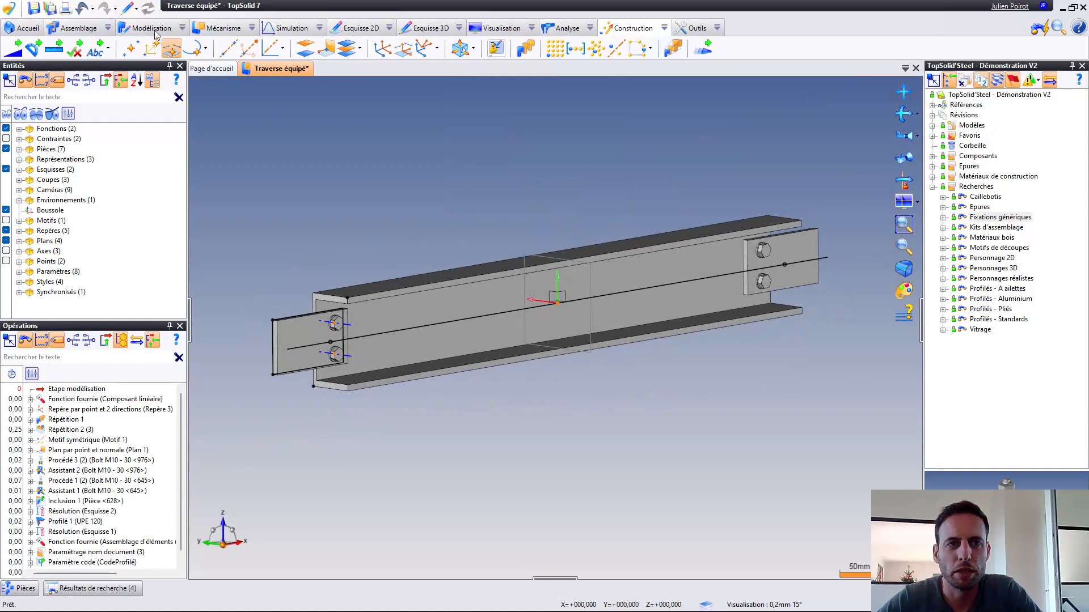
left_click(33, 8)
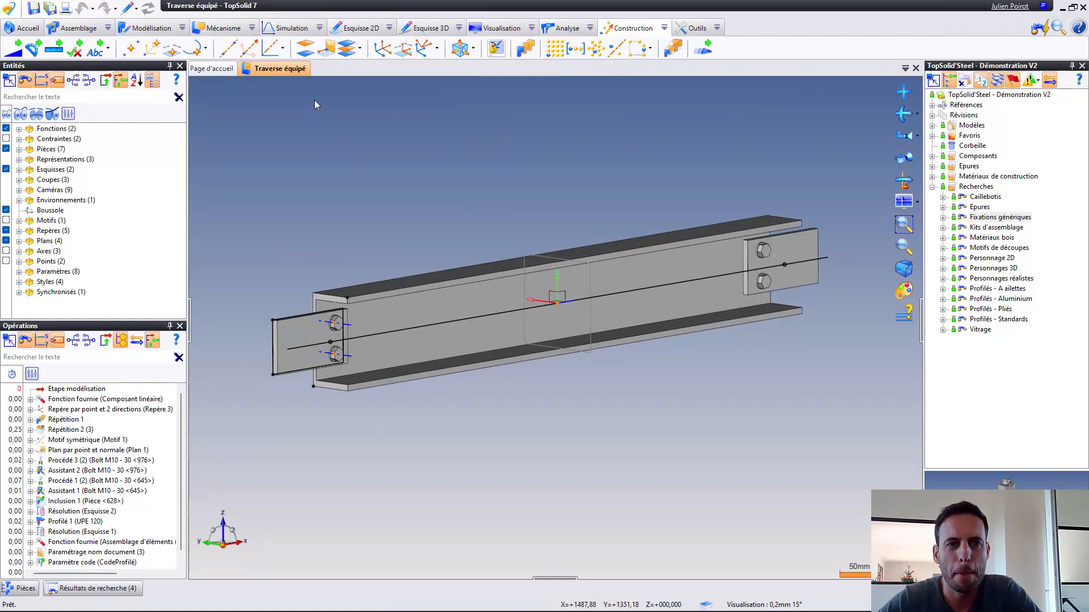
Create a family document from the Traverse équipé assembly using the blank template Modèle vierge
right_click(292, 71)
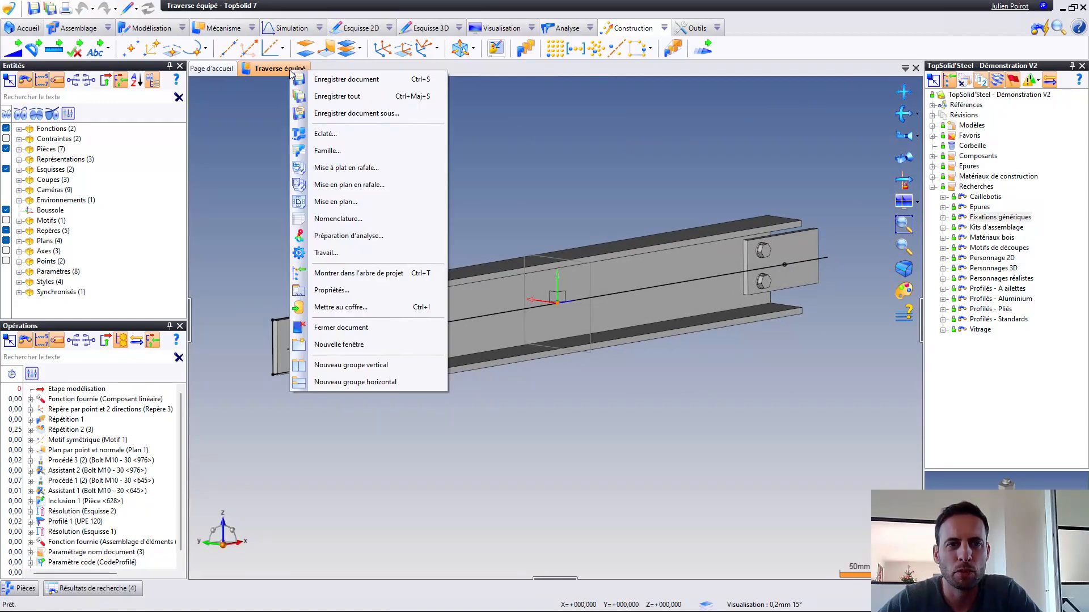
left_click(314, 150)
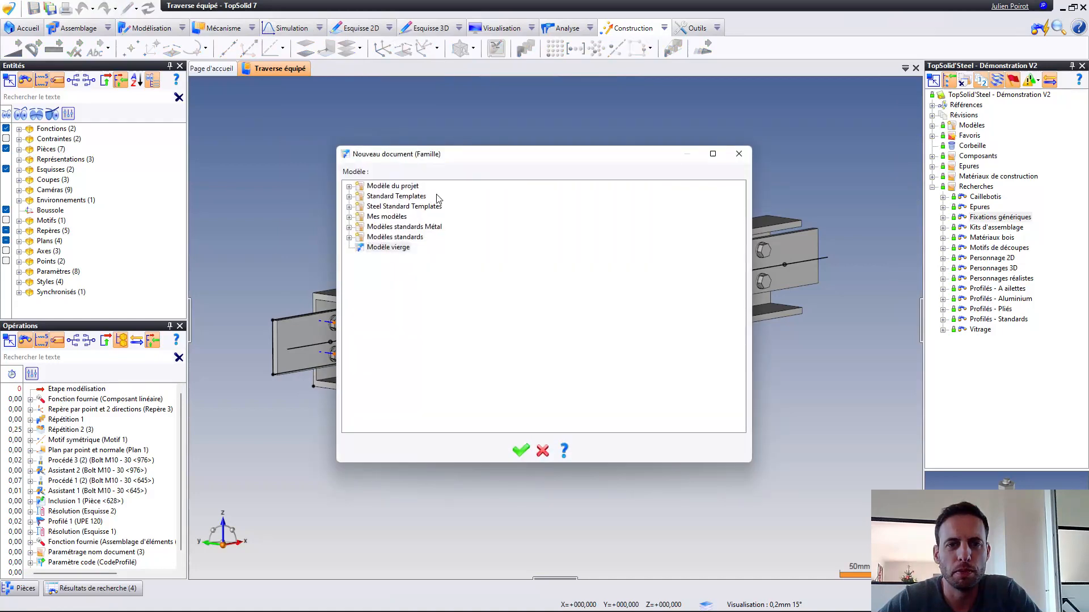
double_click(374, 250)
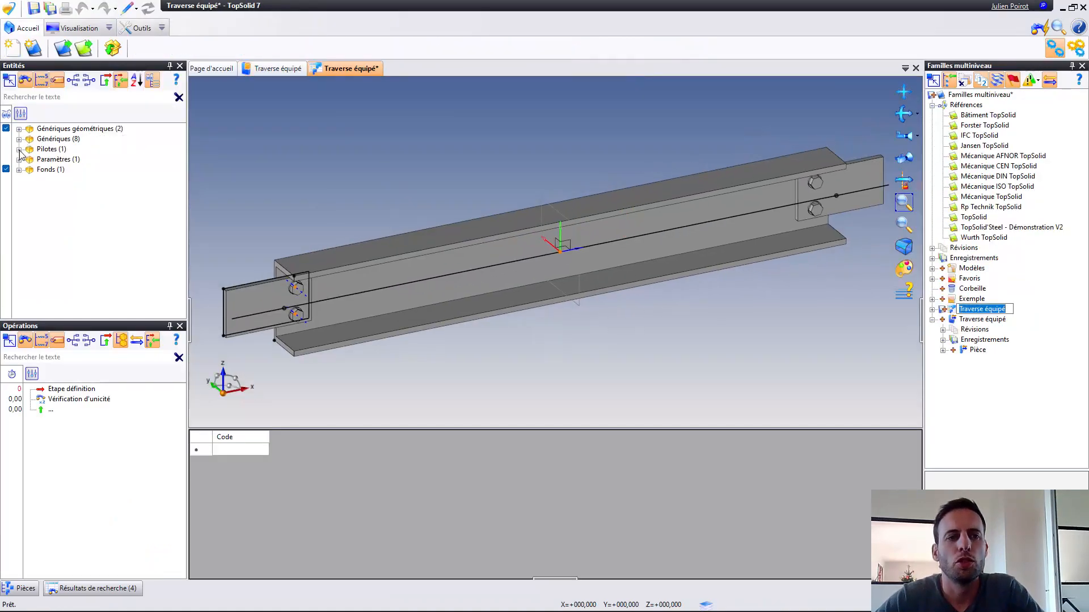
Turn the generic parameters EpaisseurTôle, CodeProfilé, Décalage and Longueur into drivers (Pilotes) of the family
left_click(19, 139)
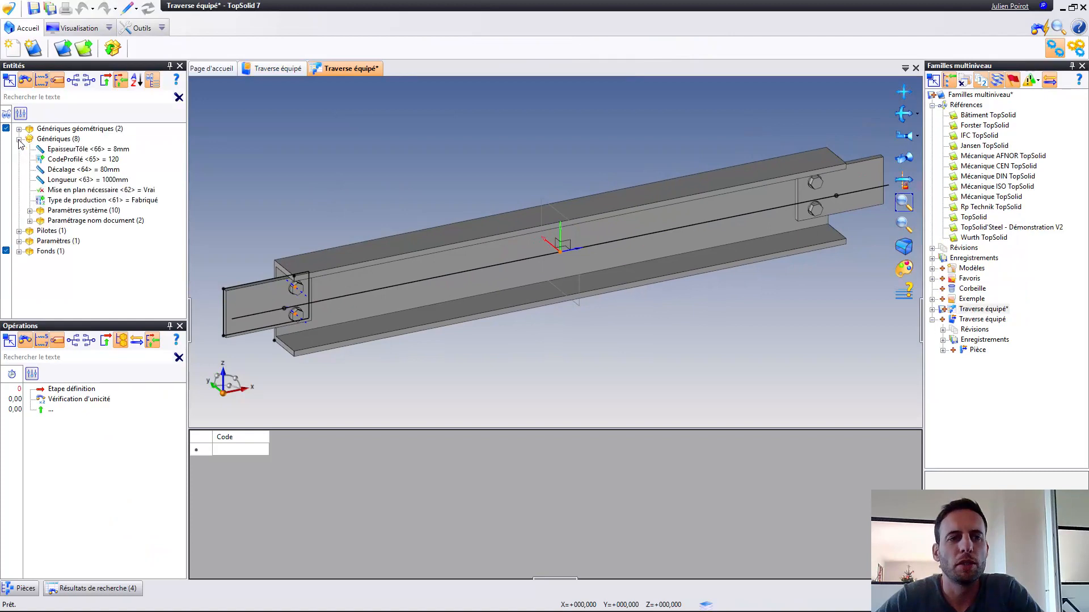
left_click(70, 149)
left_click(76, 161, "ctrl")
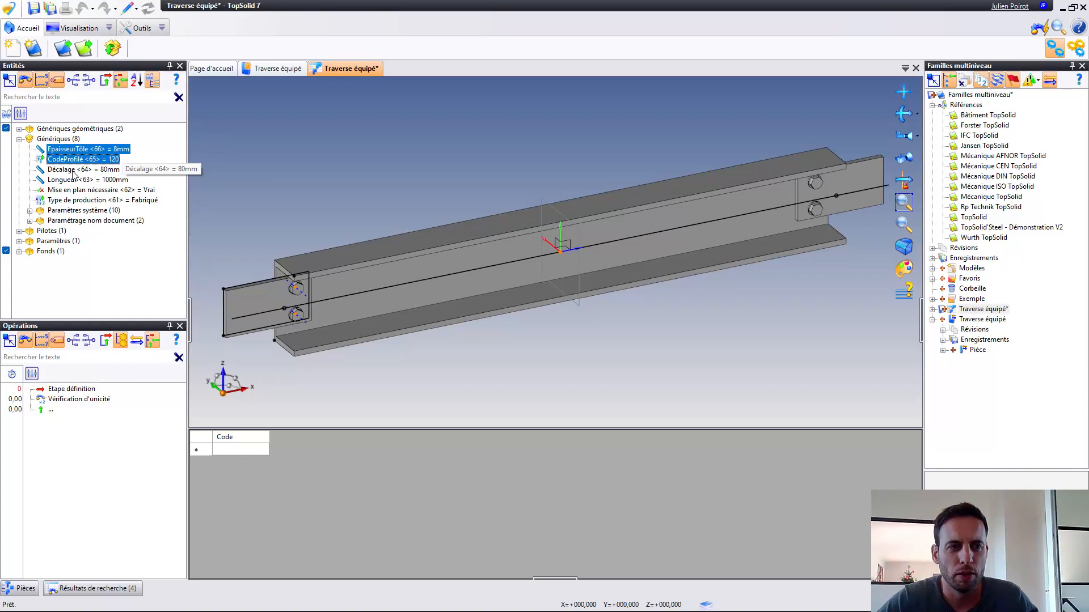
left_click(74, 170, "ctrl")
left_click(79, 180, "ctrl")
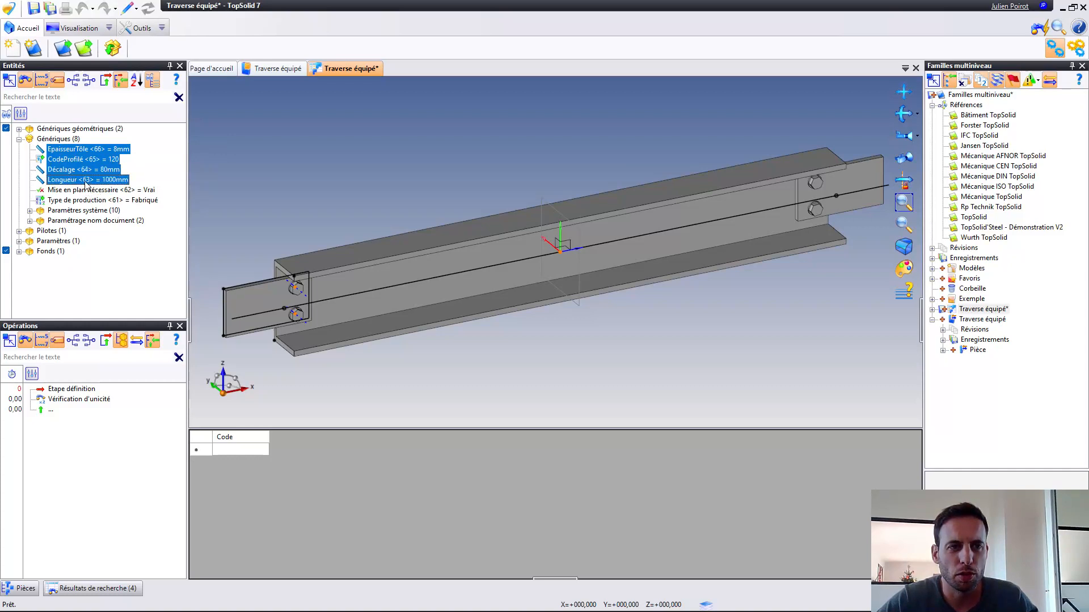
right_click(85, 182)
left_click(130, 258)
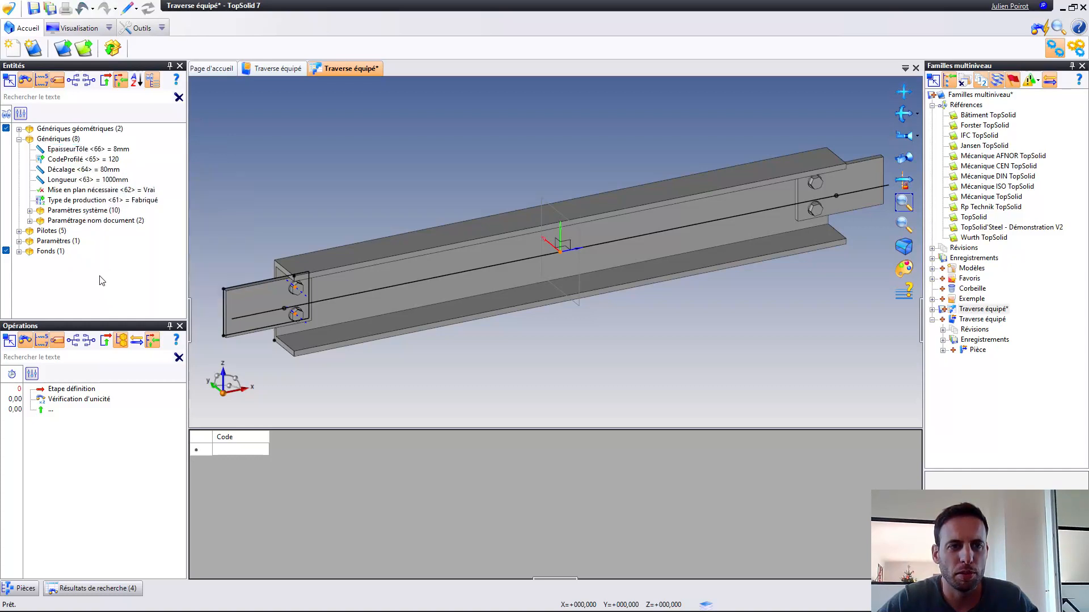
Set the designation of the CodeProfilé driver to "Code"
left_click(19, 231)
left_click_drag(78, 258, 77, 249)
double_click(65, 250)
type("Code p")
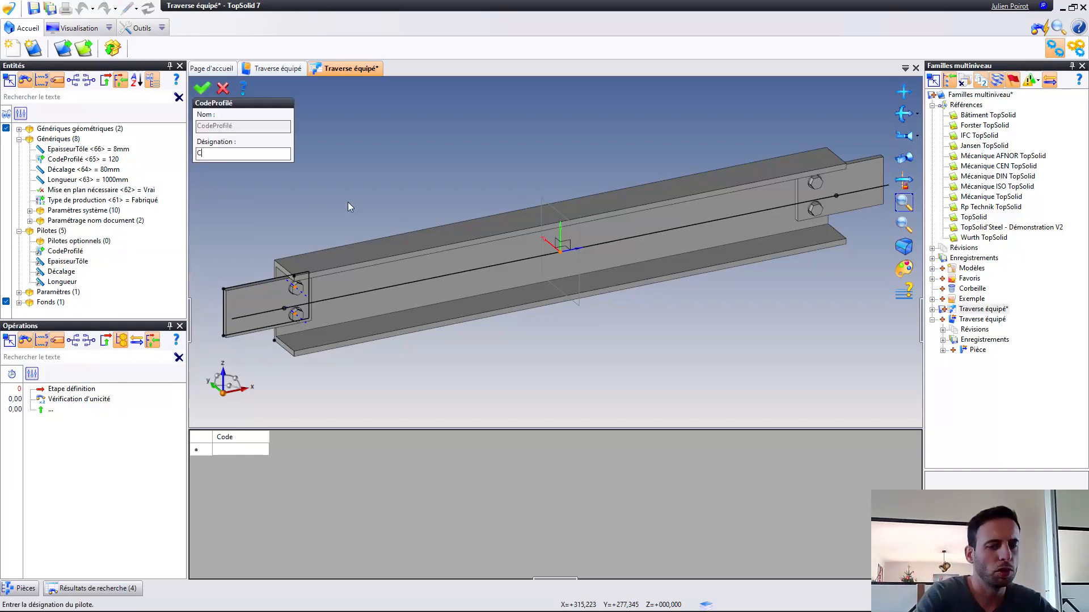
key("BackSpace")
key("BackSpace")
key("BackSpace")
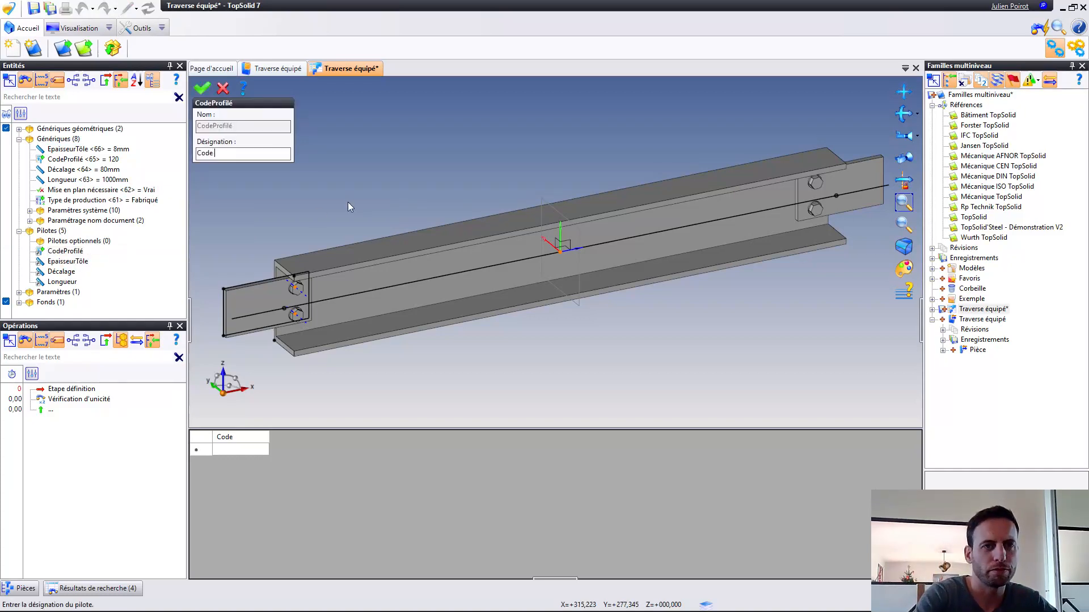
left_click(202, 87)
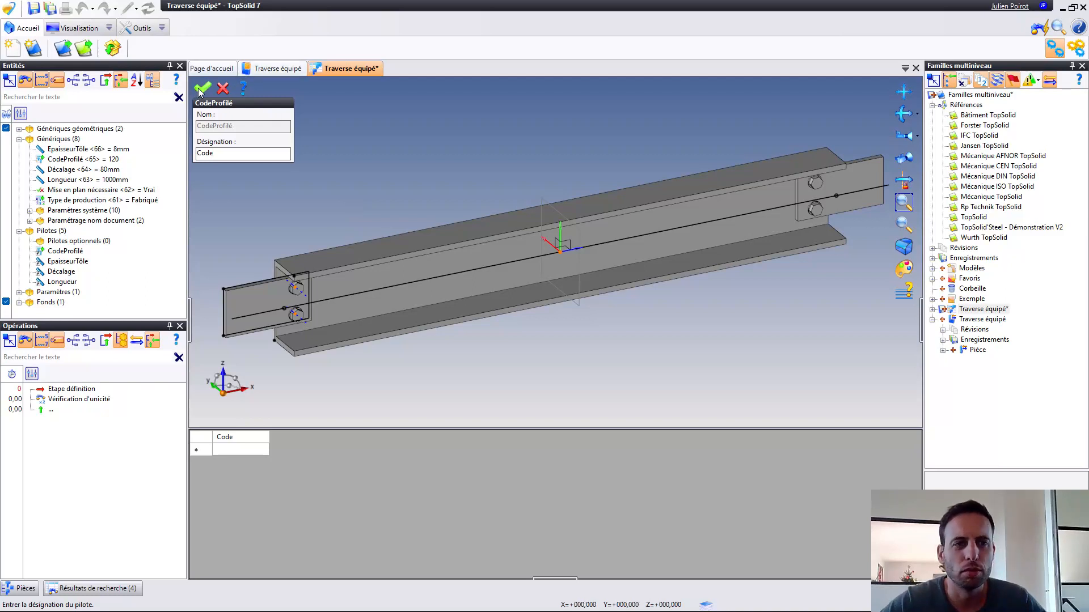
Set the designation of the EpaisseurTôle driver to "Epaisseur tôle" and save the family document
double_click(79, 262)
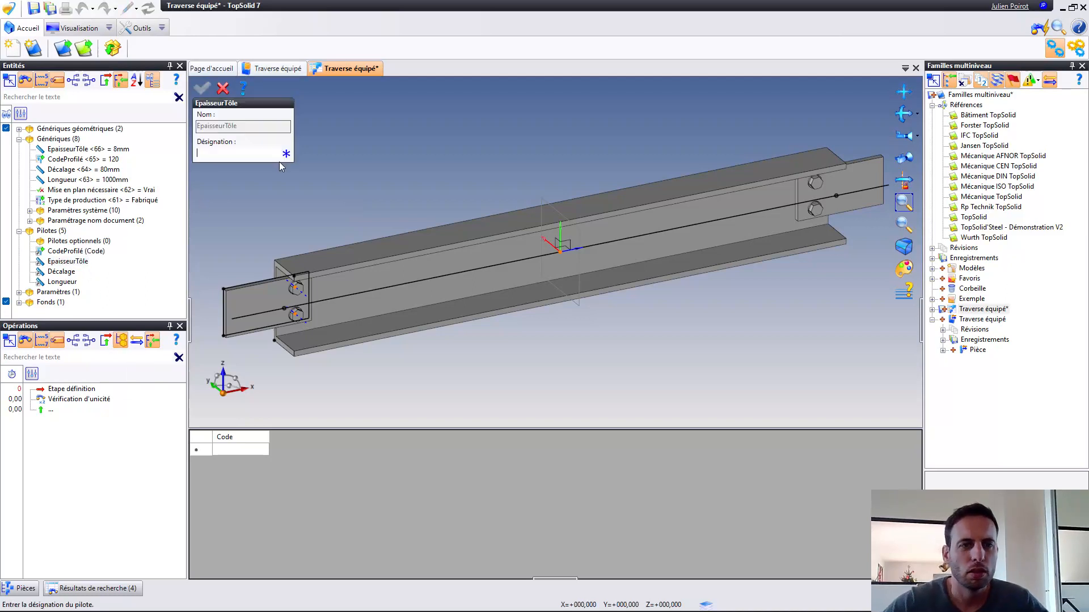
type("Epaisseur t")
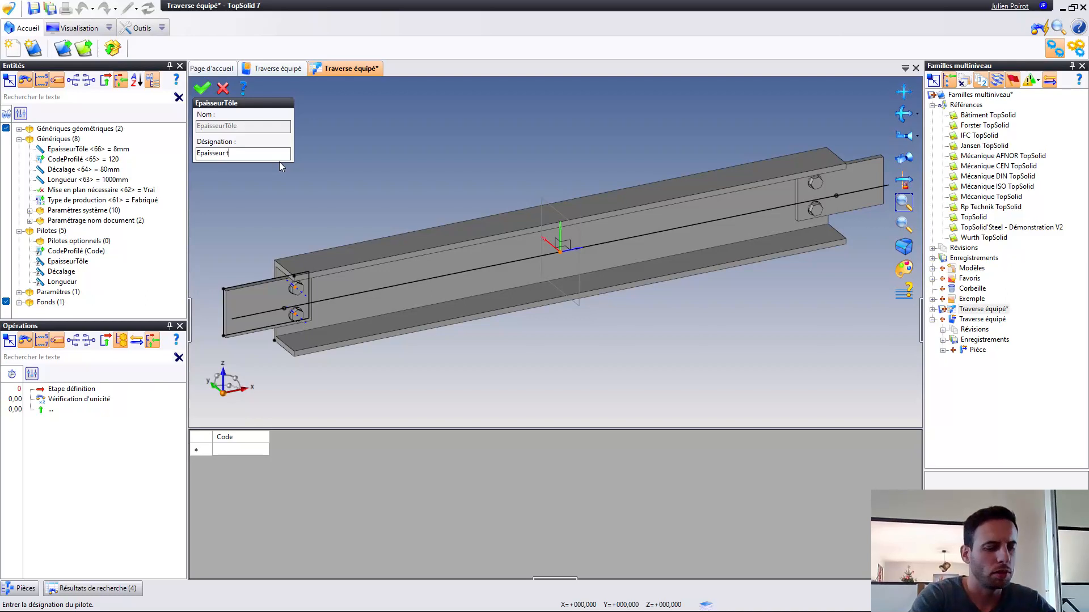
type("ôle")
key("Return")
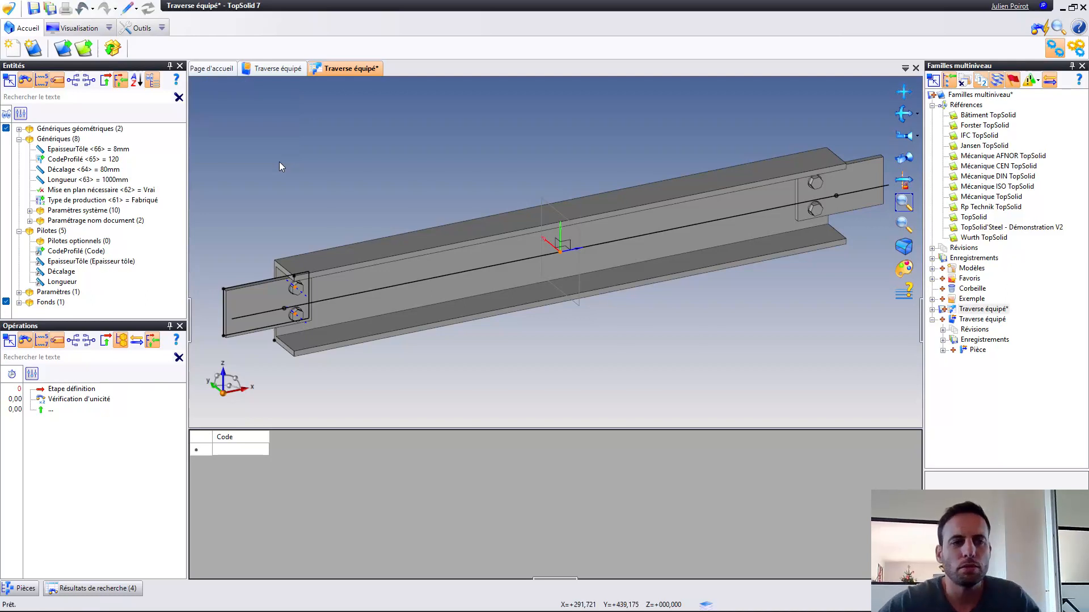
left_click(77, 264)
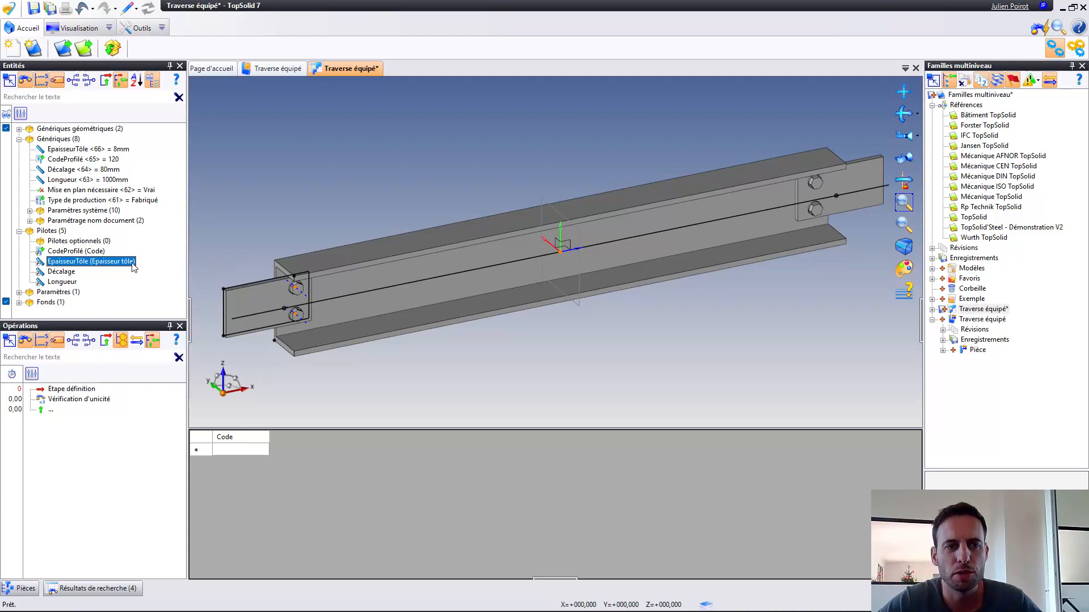
left_click(67, 272)
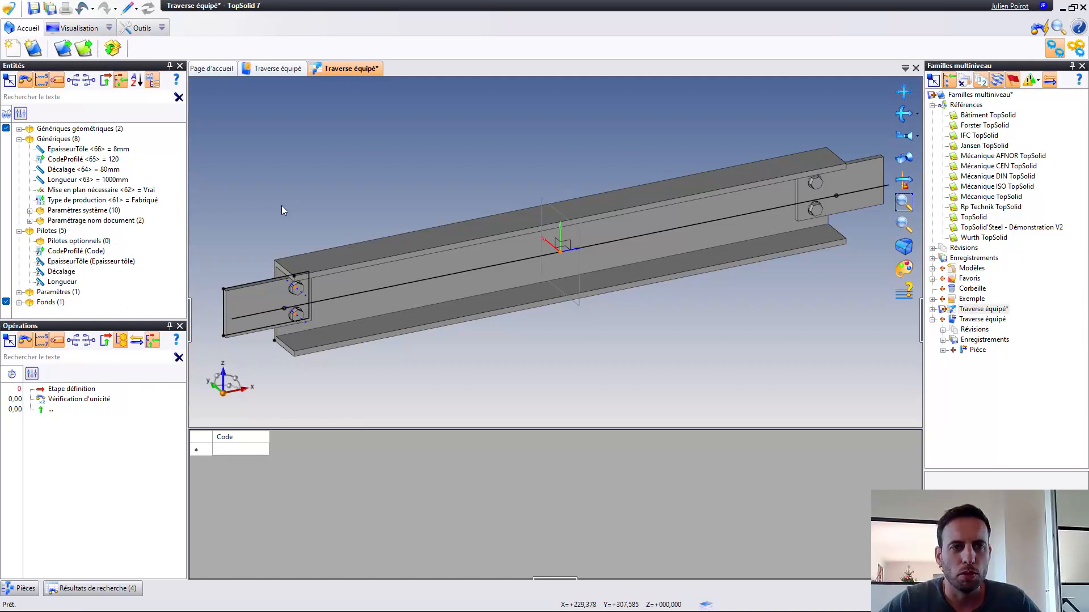
key("ctrl+s")
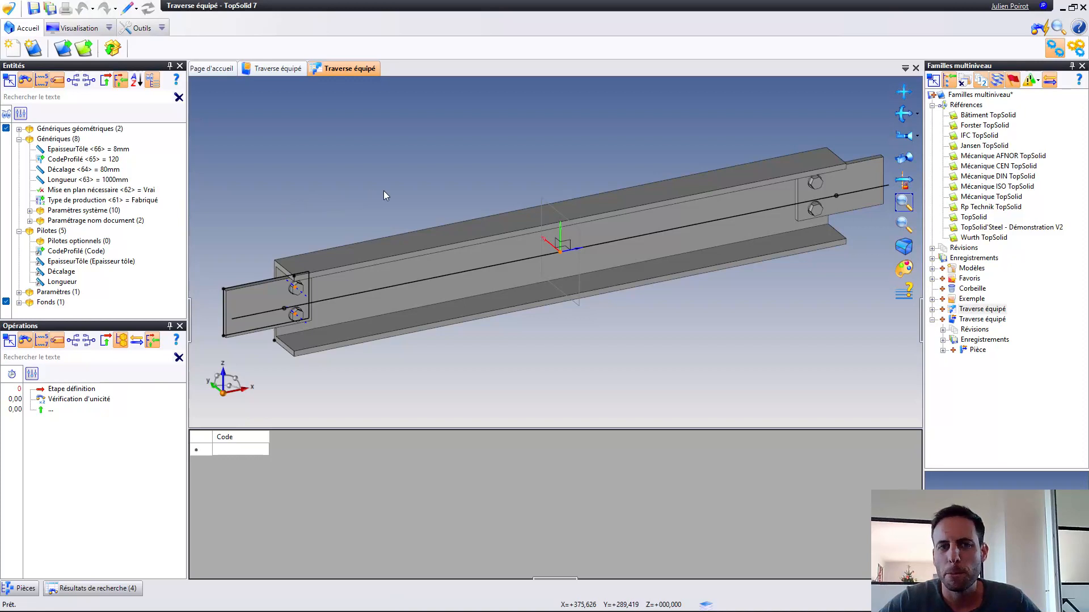
Provide the Famille linéaire driving (pilotage) in the family, define its Longueur input, and save the document
left_click(162, 28)
left_click(236, 119)
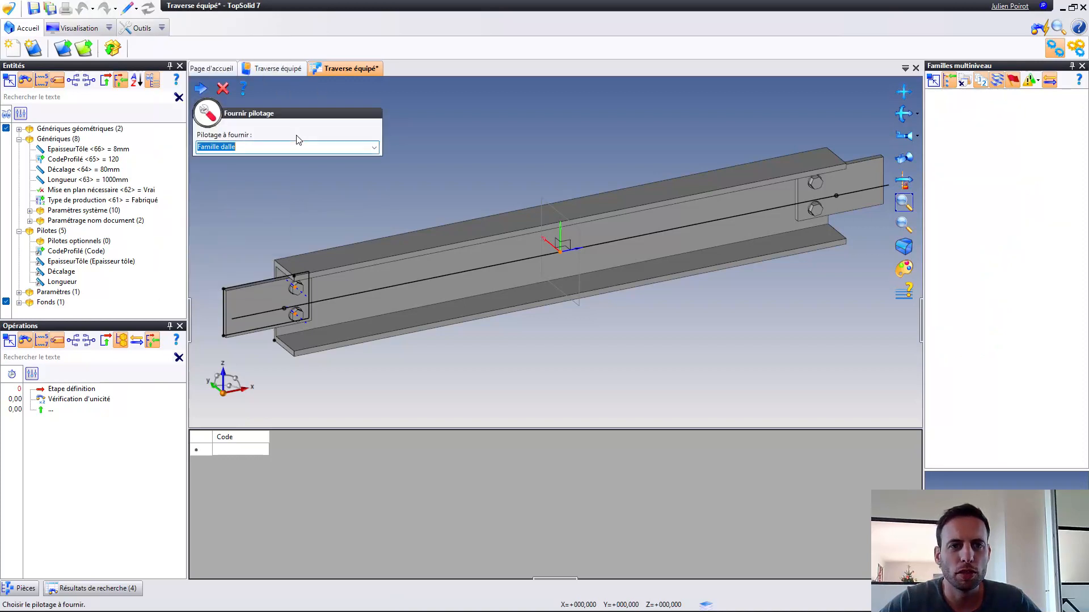
type("lin")
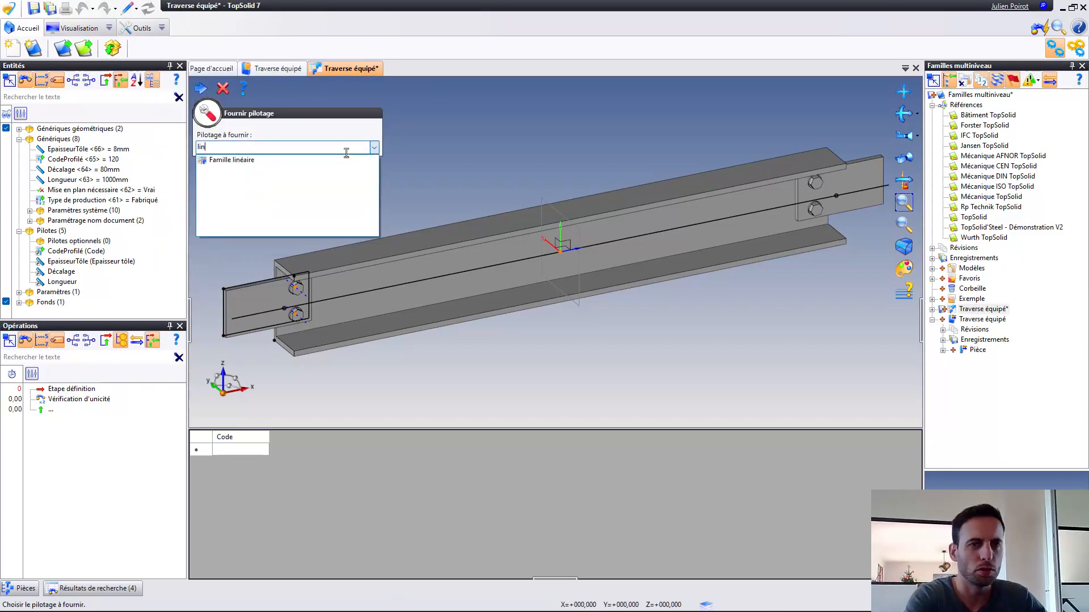
left_click(249, 161)
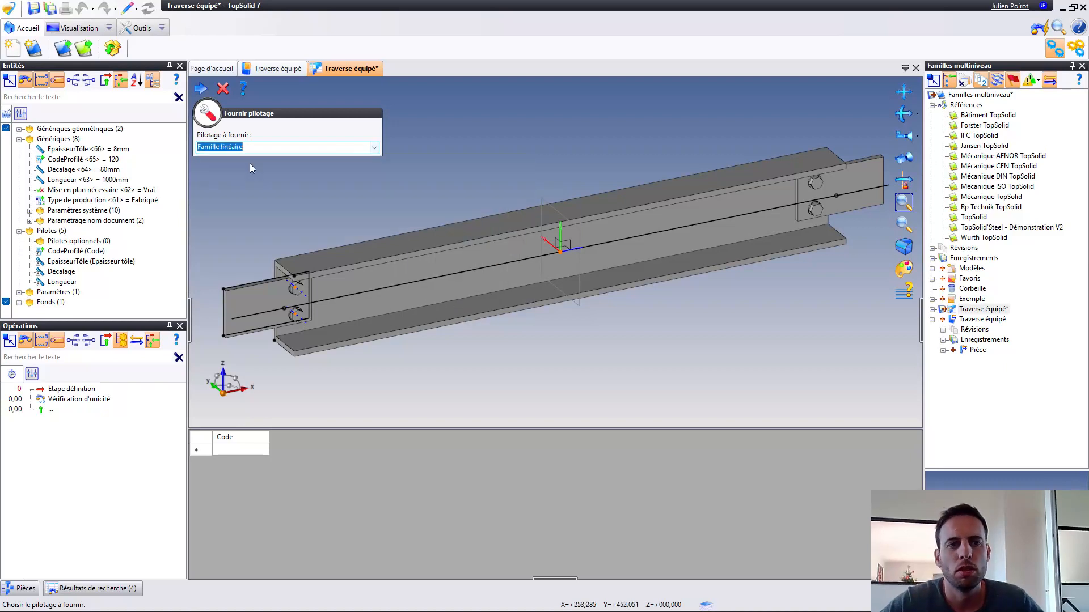
left_click(201, 91)
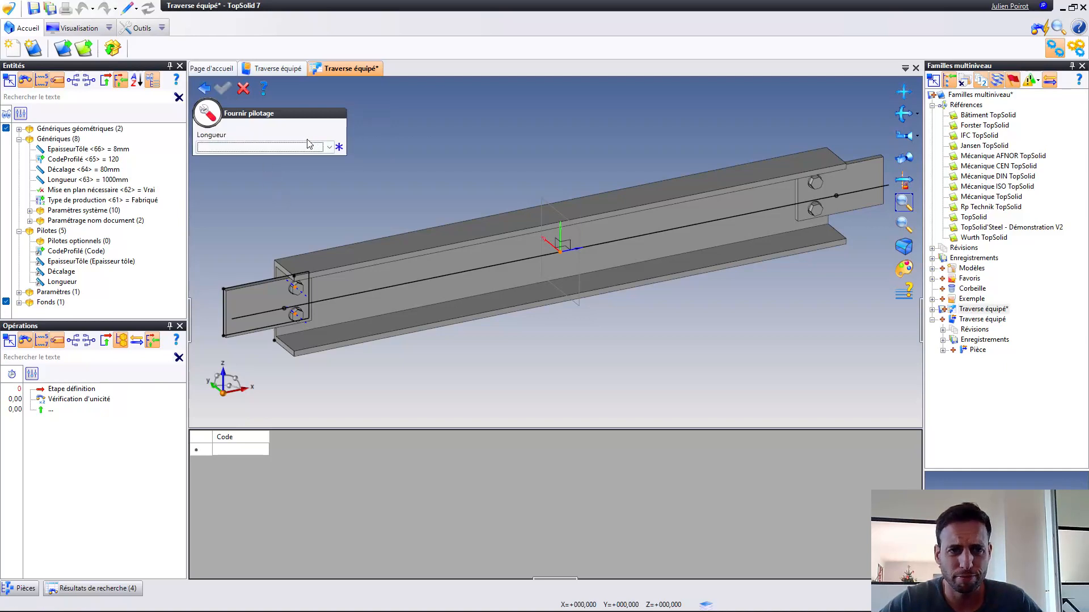
left_click(249, 147)
left_click(222, 175)
right_click(487, 148)
left_click(499, 154)
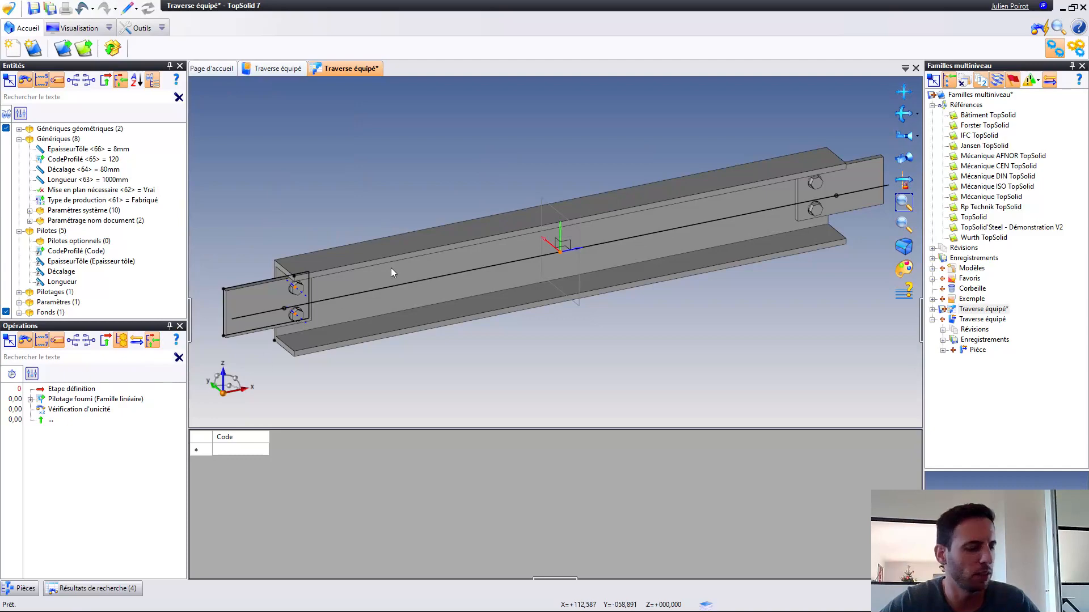
key("ctrl+s")
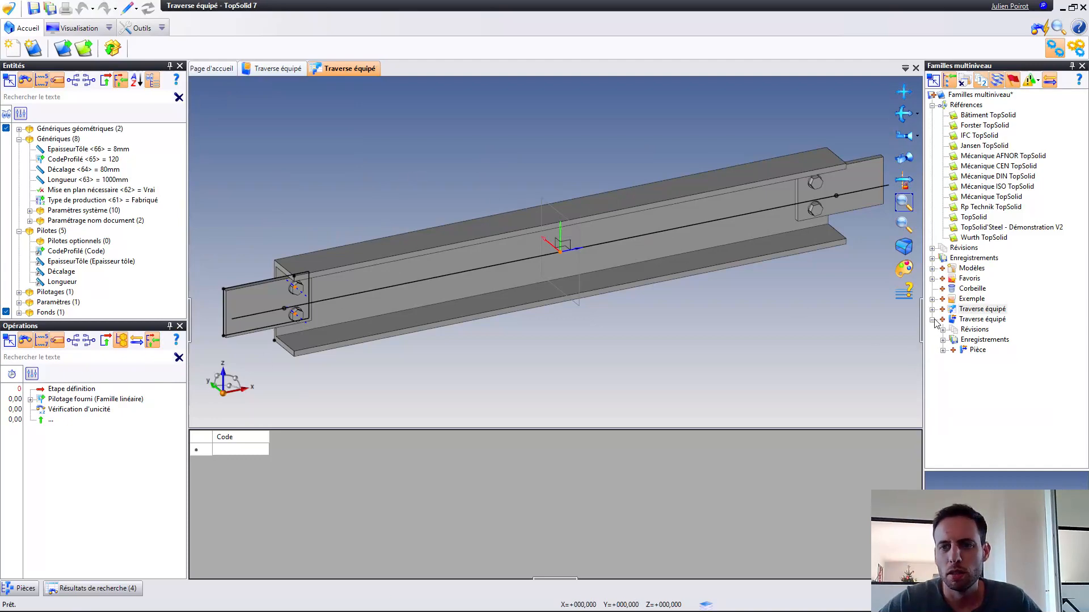
Check the Traverse équipé family document into the vault (Mettre au coffre)
left_click(964, 311)
right_click(963, 311)
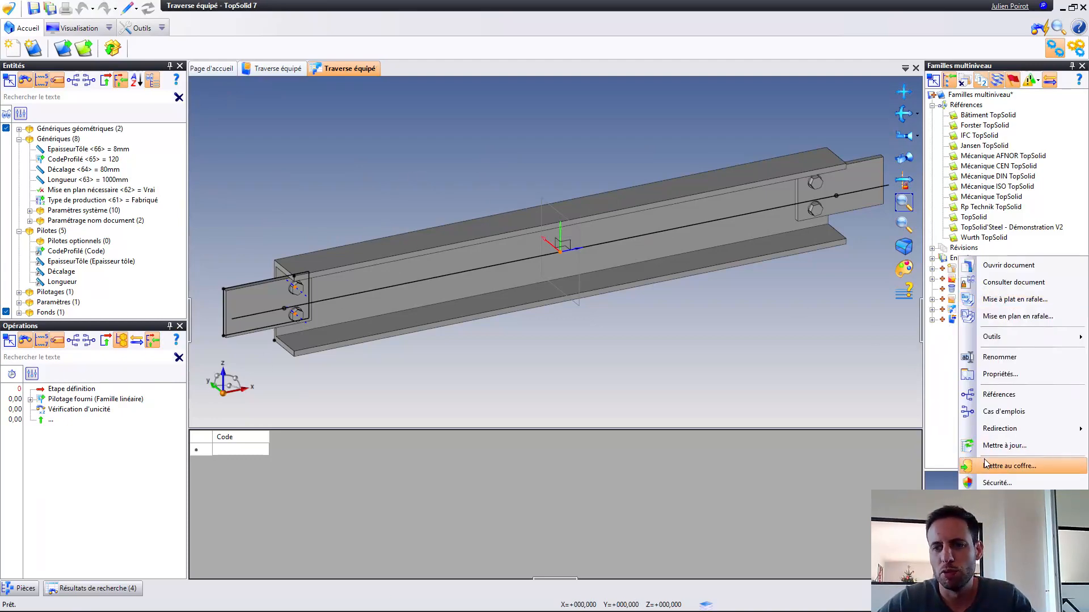
left_click(1009, 465)
key("Return")
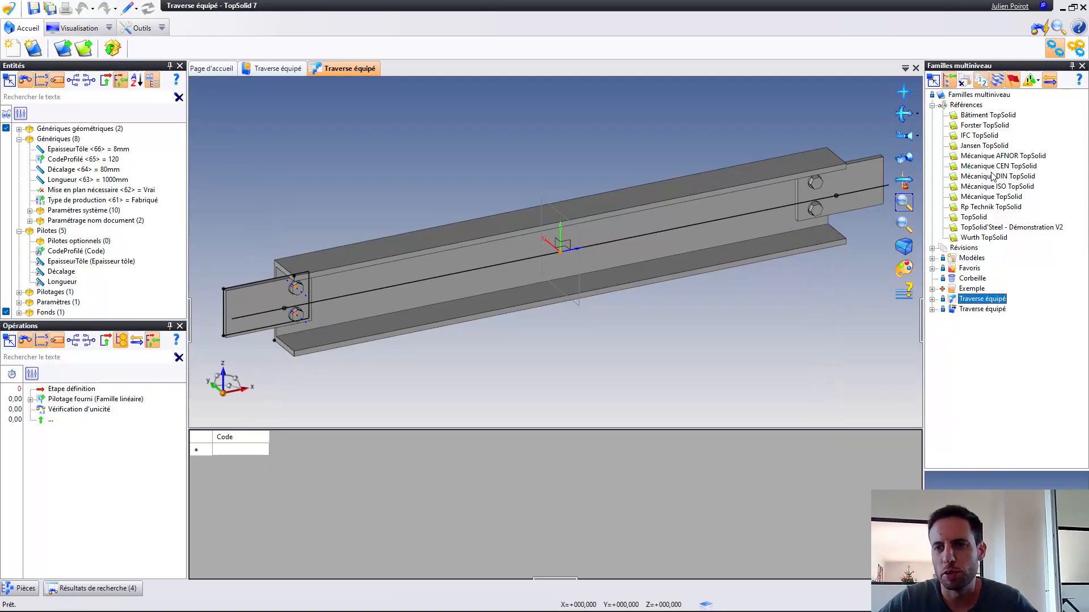
Create a new assembly document in the Familles multiniveau project
left_click(959, 98)
right_click(959, 97)
left_click(975, 44)
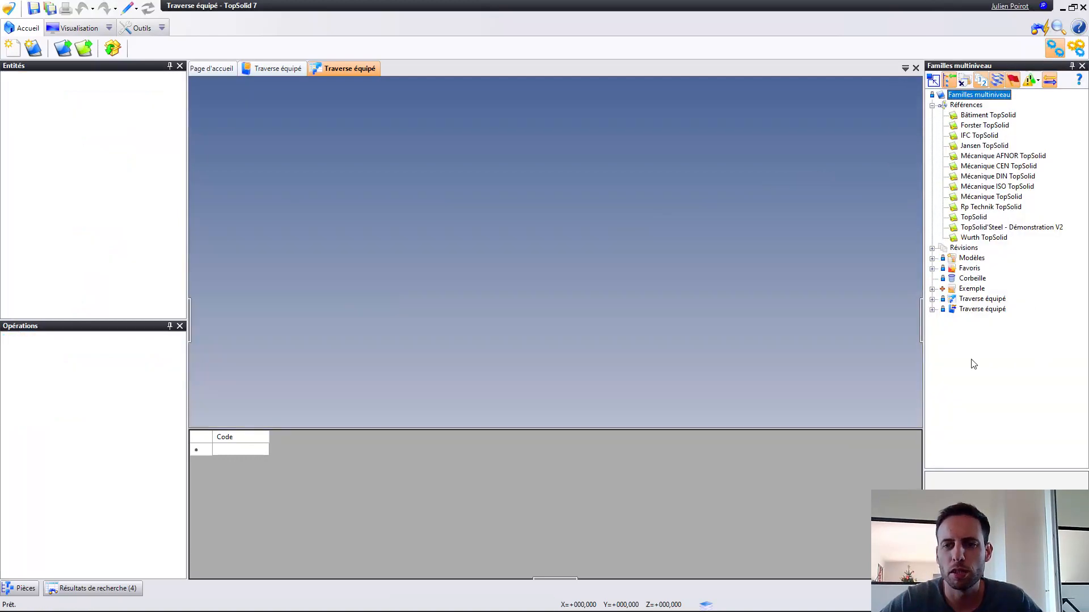
Edit the new assembly's properties and set its designation to "Lot de traverses"
right_click(975, 299)
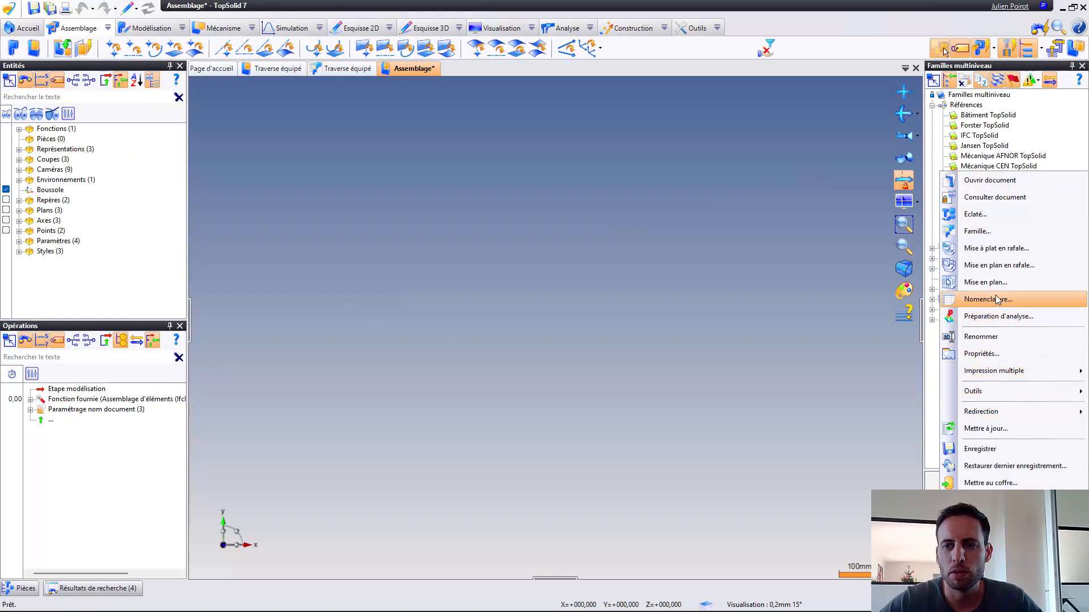
left_click(995, 353)
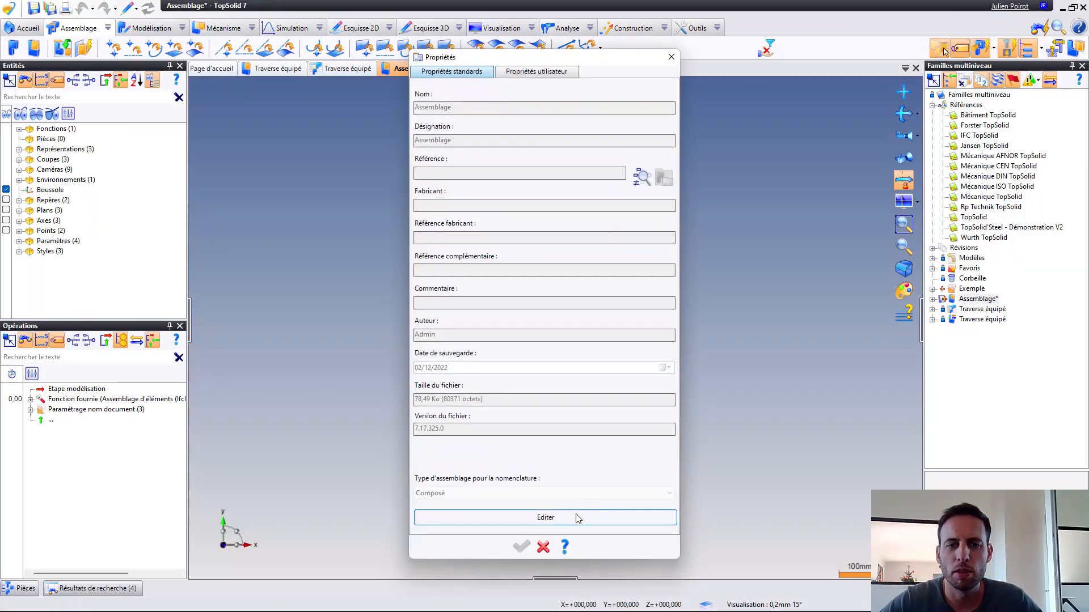
left_click(576, 517)
double_click(494, 142)
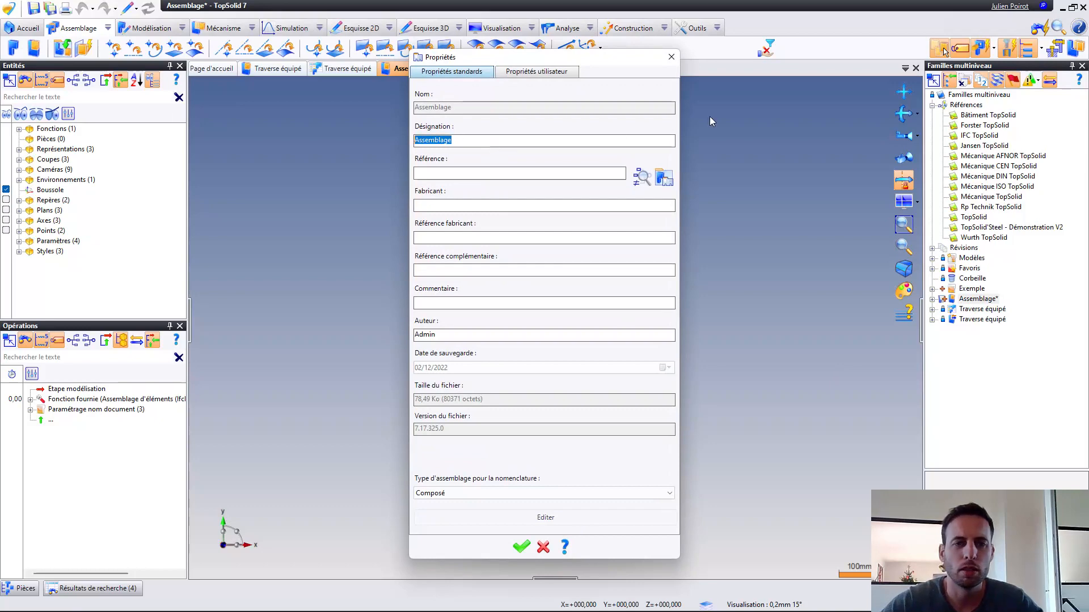
type("Lot de tr")
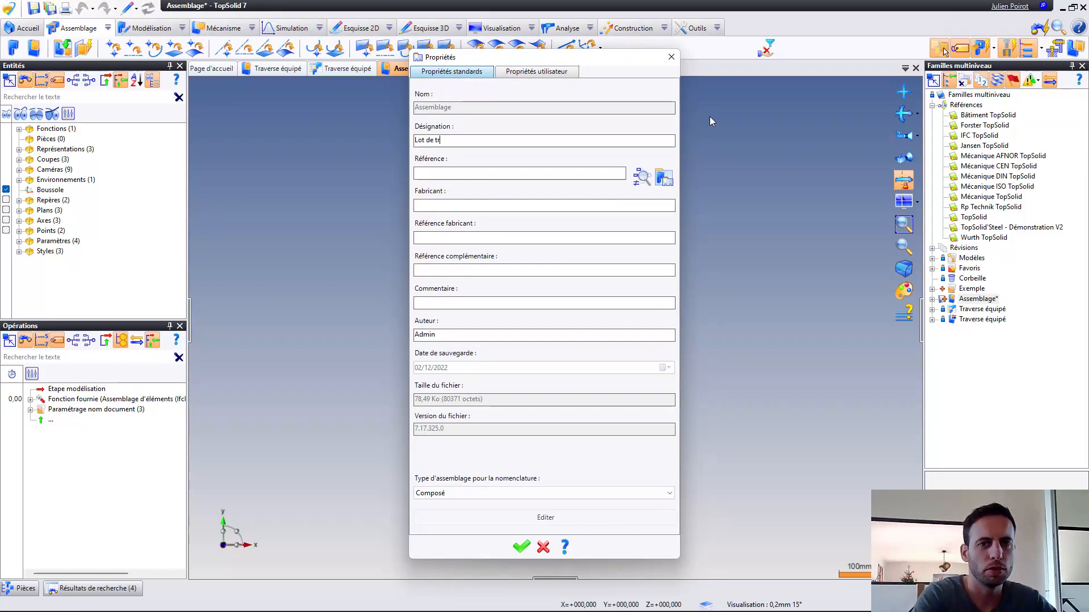
type("averse")
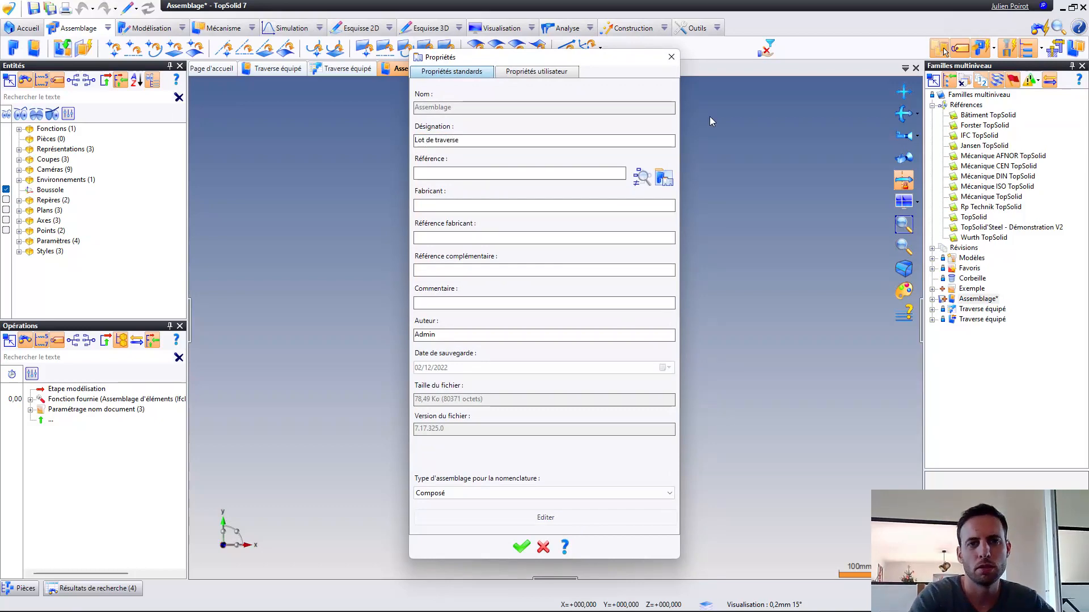
type("s")
key("Return")
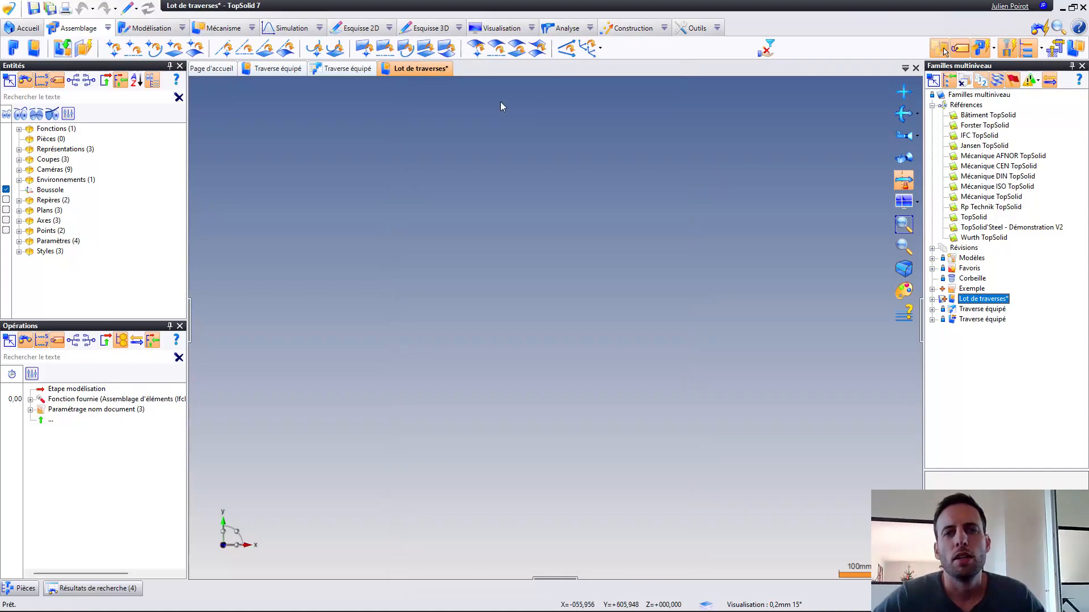
Sketch three points in a 2D sketch, two horizontally aligned and the third vertically below the second, and finish the sketch
left_click(372, 33)
left_click(97, 50)
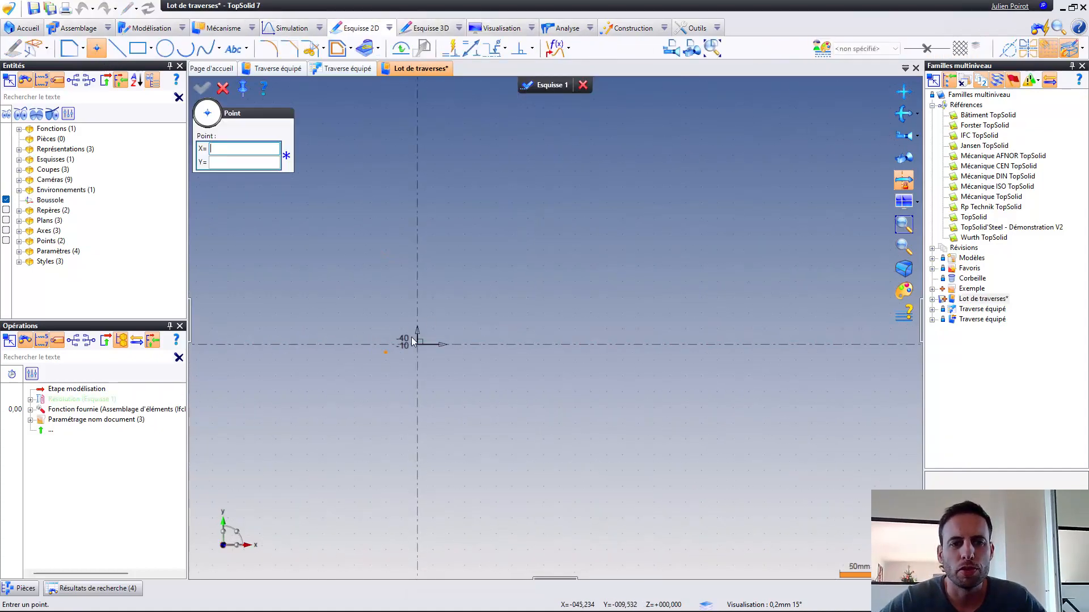
scroll(419, 328, "down", 5)
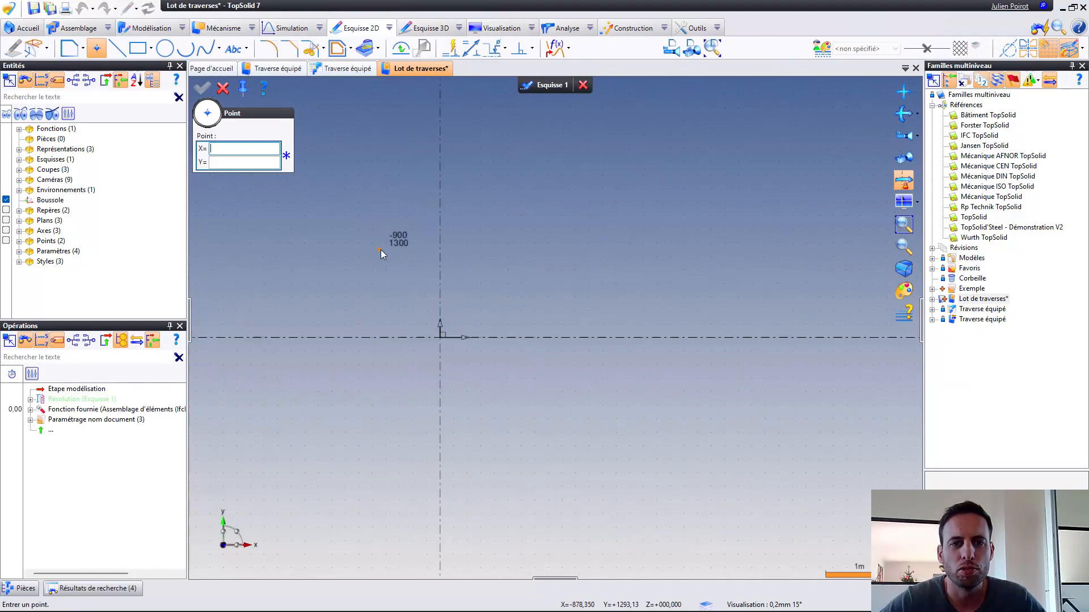
scroll(380, 249, "up", 2)
left_click(390, 256)
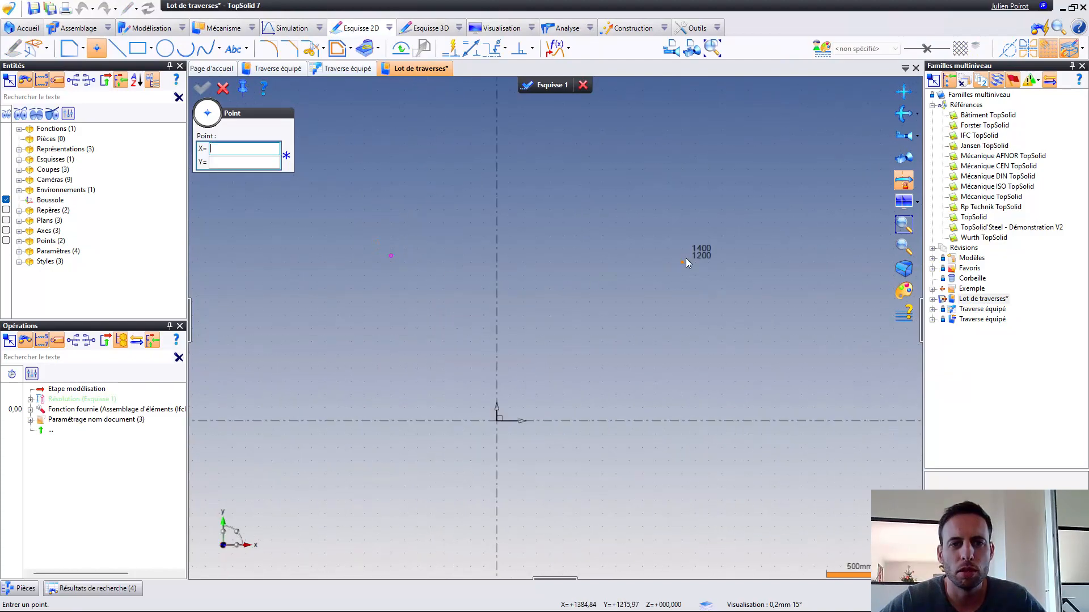
left_click(636, 259)
scroll(643, 256, "down", 3)
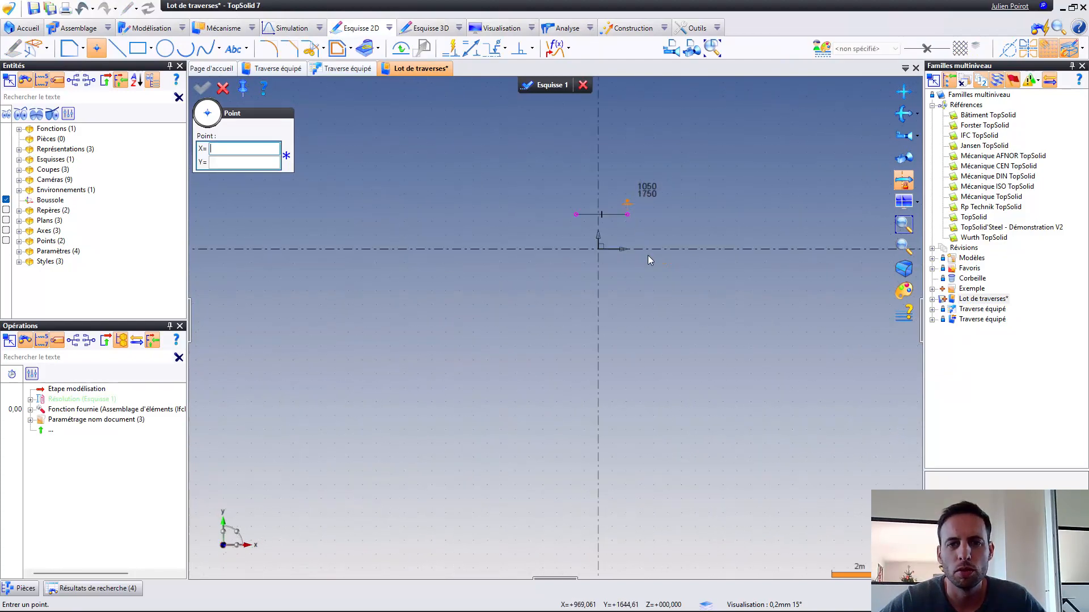
left_click(631, 320)
key("Escape")
scroll(601, 213, "up", 2)
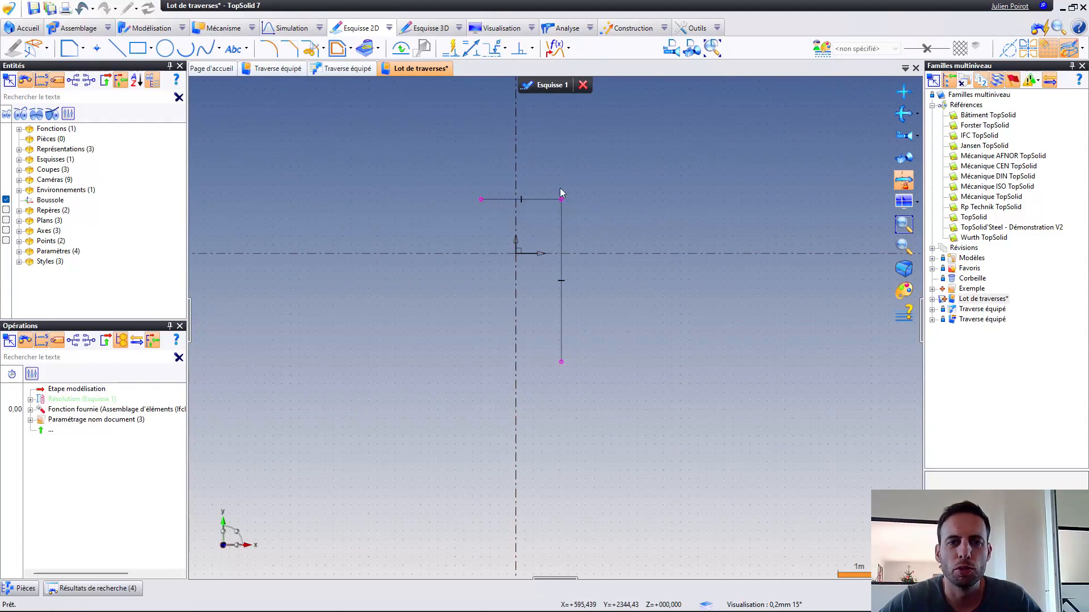
left_click(554, 90)
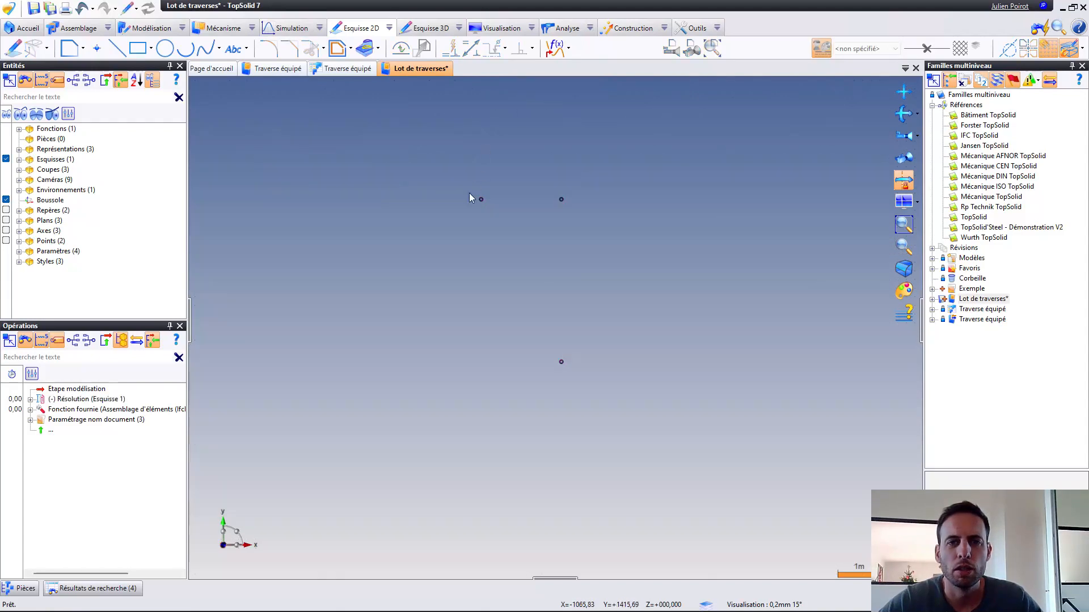
Start creating a construction point in the assembly with the Point command
left_click(619, 29)
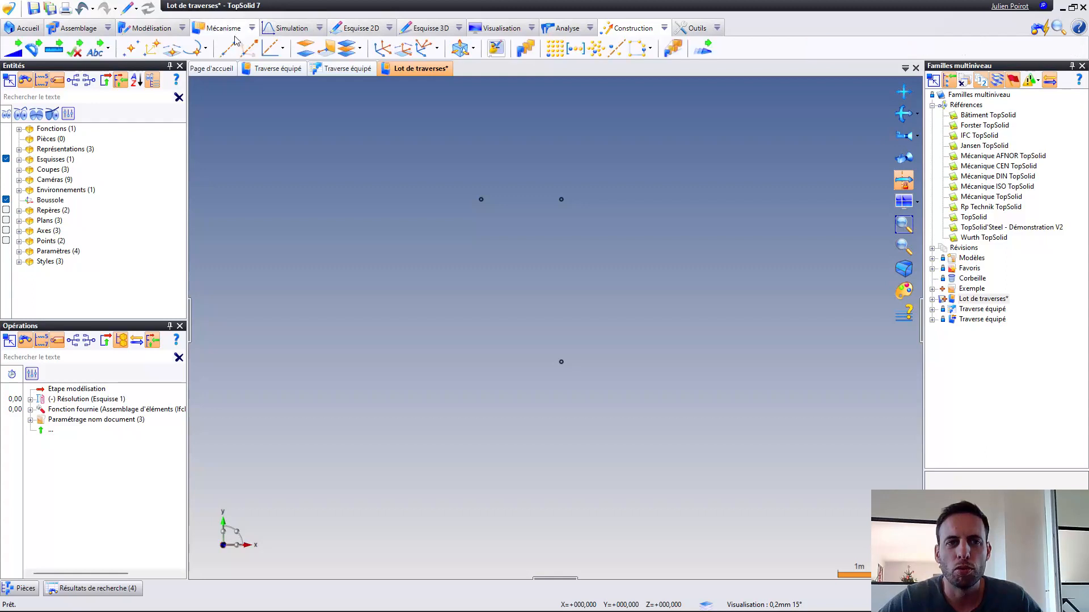
left_click(207, 50)
left_click(222, 285)
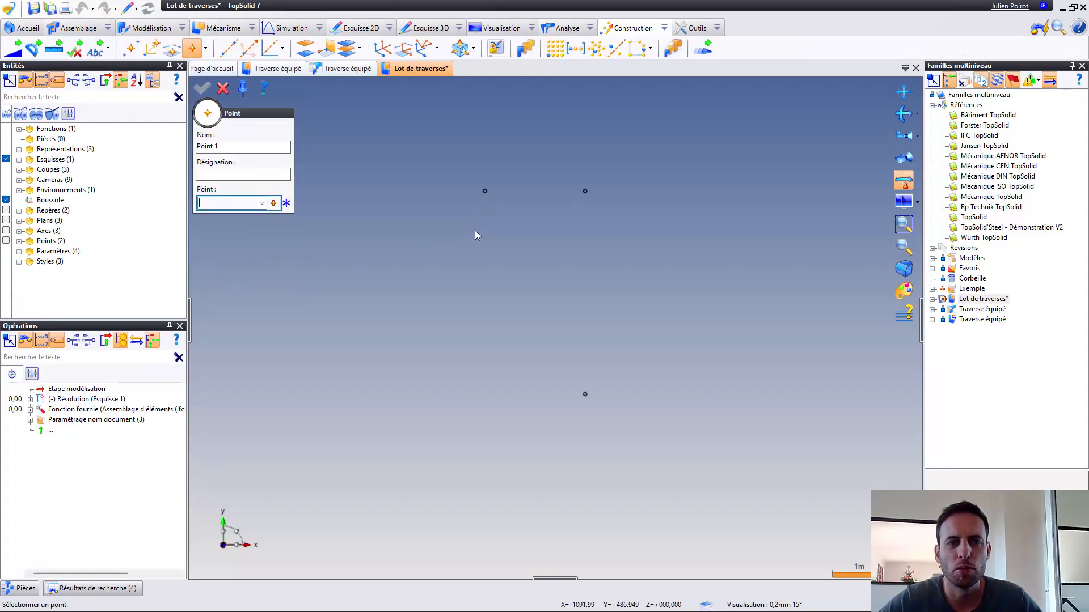
Create three points on the visible vertices of Esquisse 1, one per vertex, and hide the sketch
left_click(488, 181)
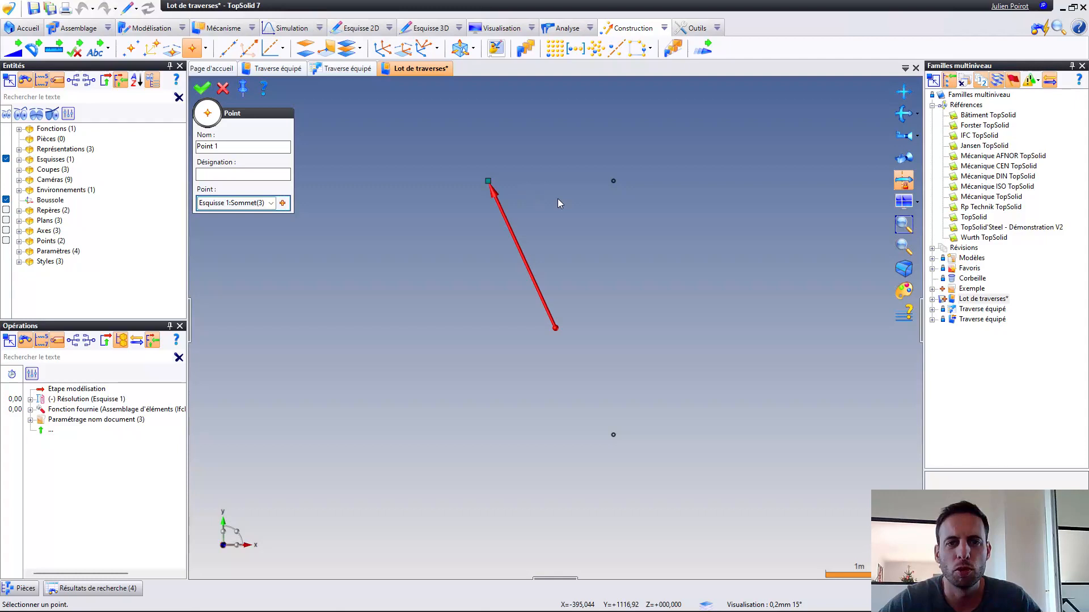
right_click(522, 156)
left_click(524, 158)
left_click(613, 180)
right_click(542, 149)
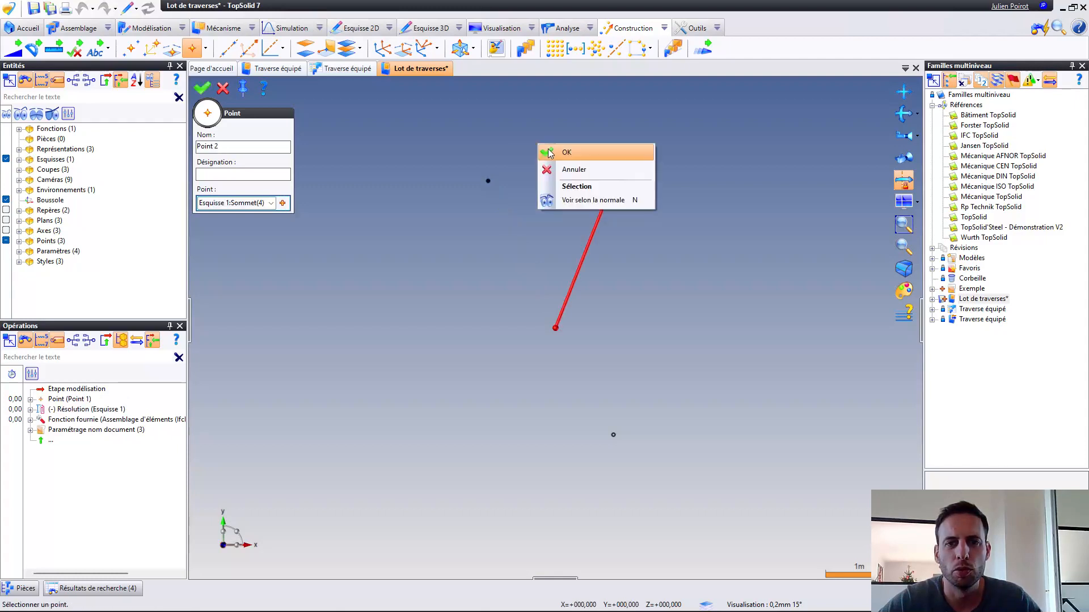
left_click(548, 152)
left_click(613, 435)
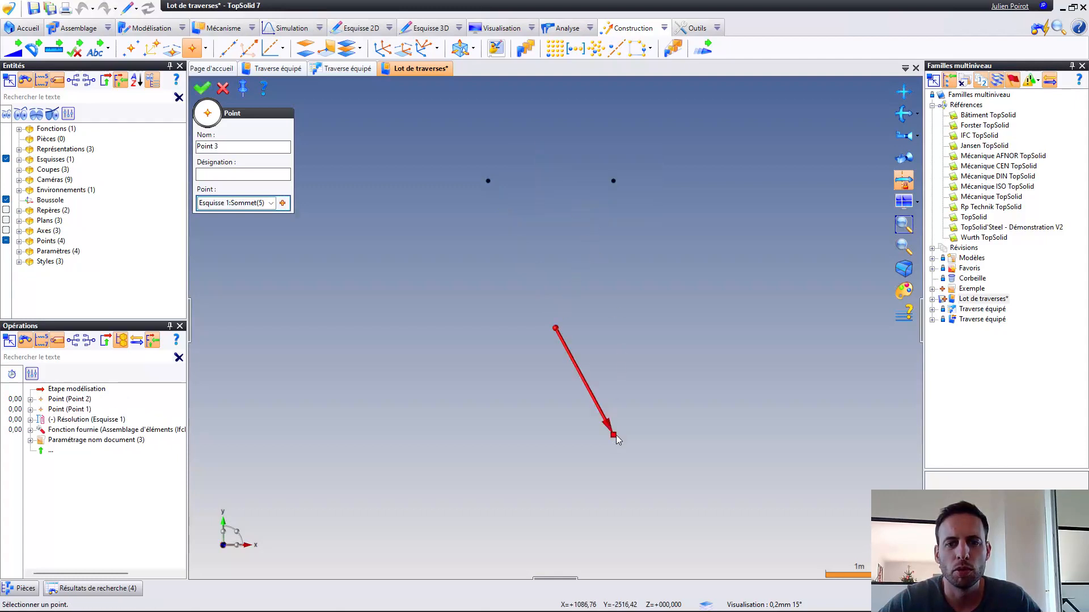
right_click(529, 262)
left_click(532, 266)
key("Escape")
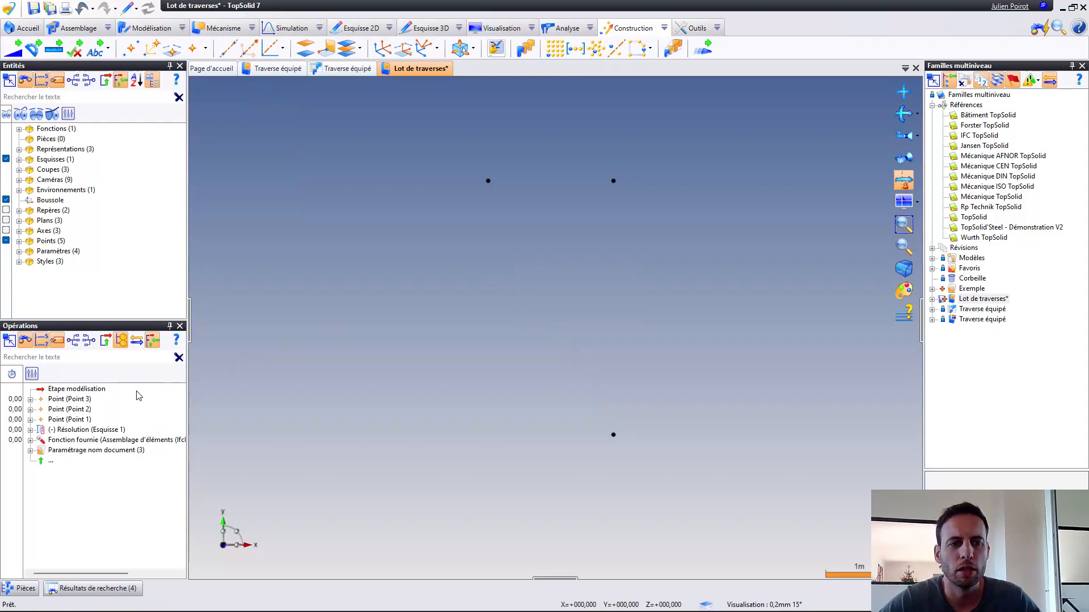
right_click(81, 429)
left_click(112, 552)
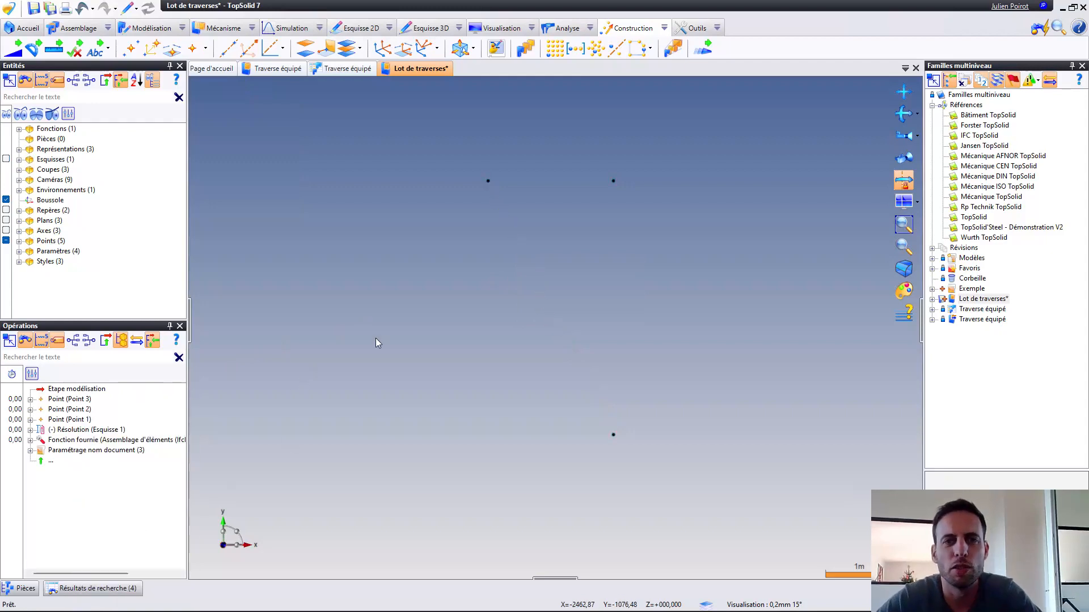
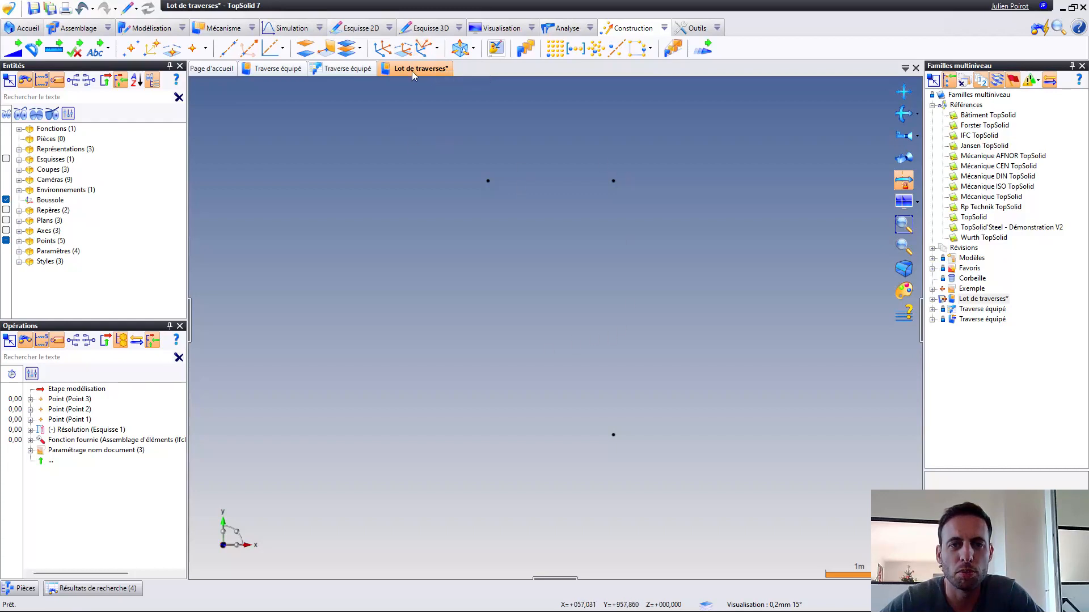
Define a frame by point and two directions with its origin at Point 2 and its X direction along a new axis from Point 2 to Point 3
left_click(435, 49)
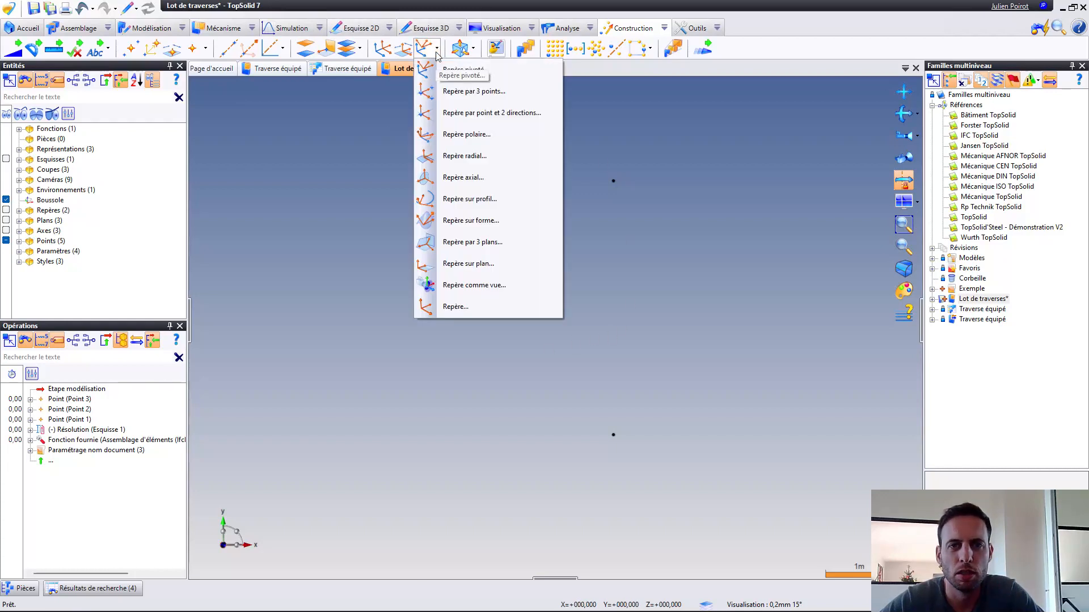
left_click(491, 113)
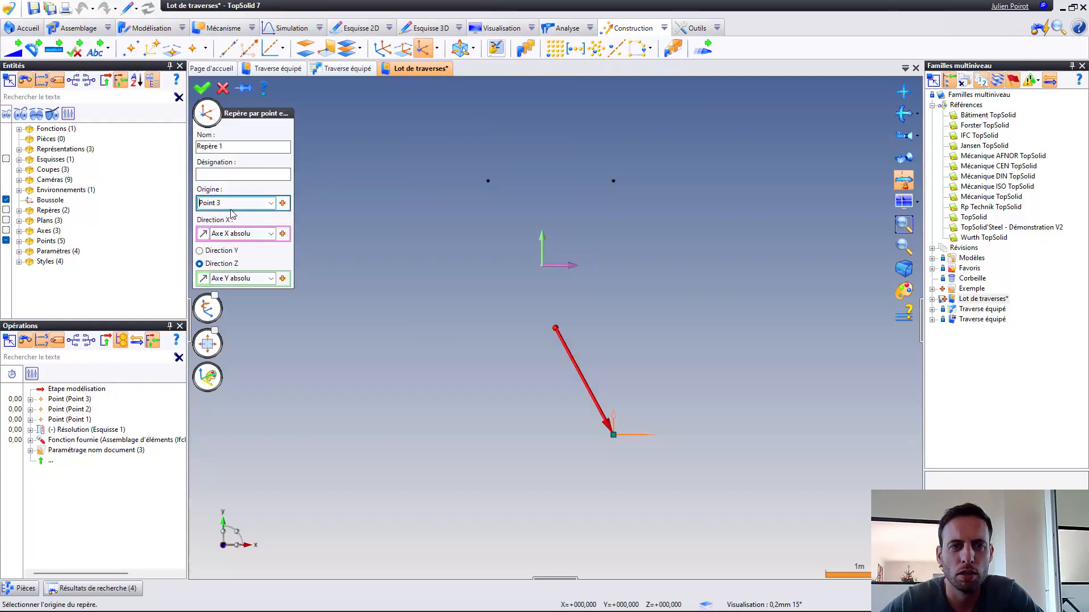
left_click(614, 183)
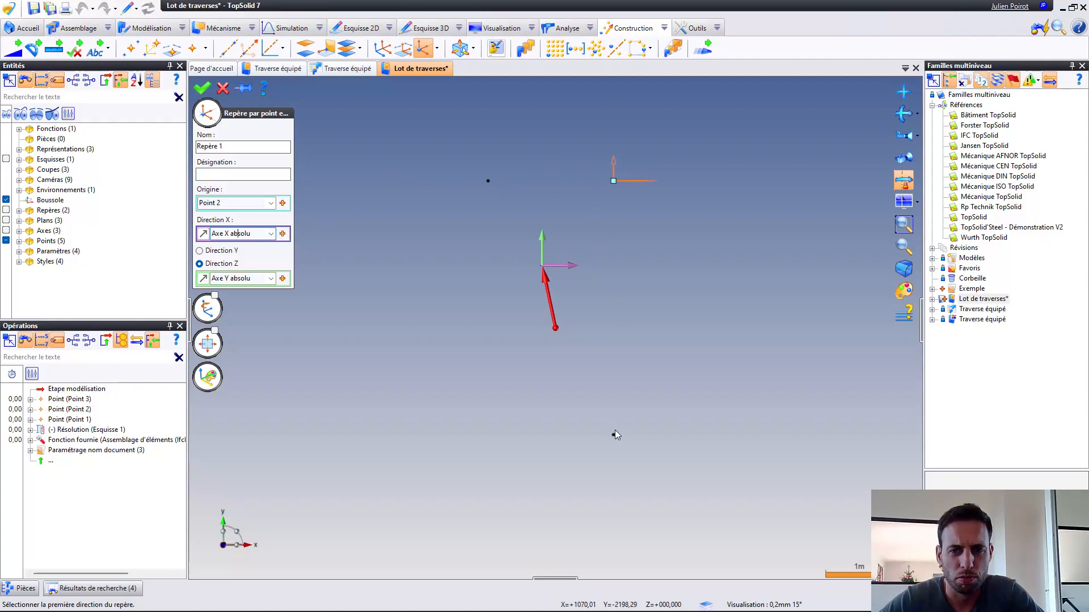
left_click(282, 234)
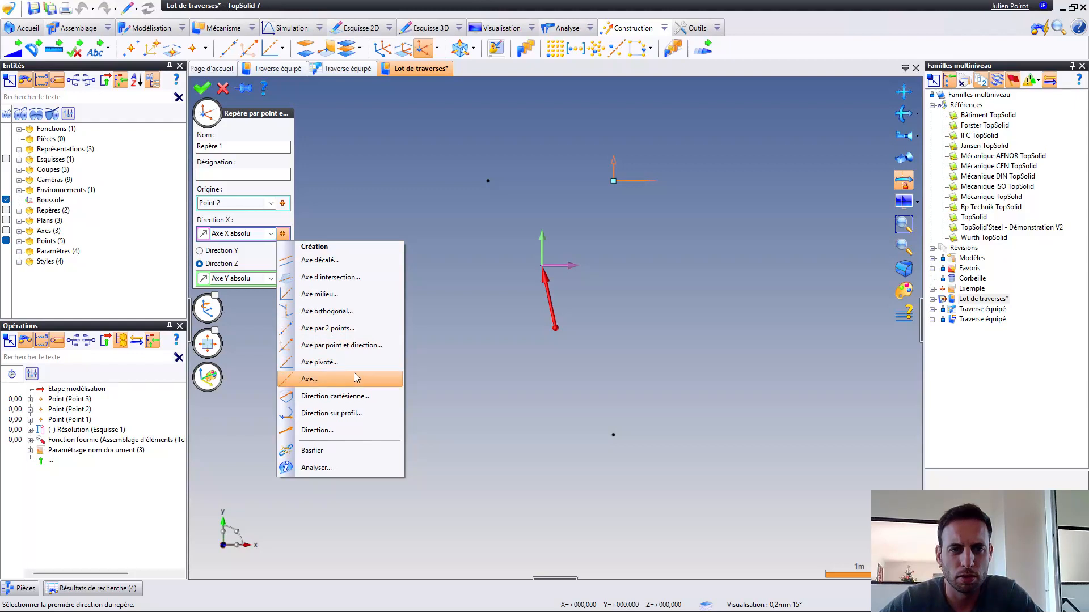
left_click(340, 328)
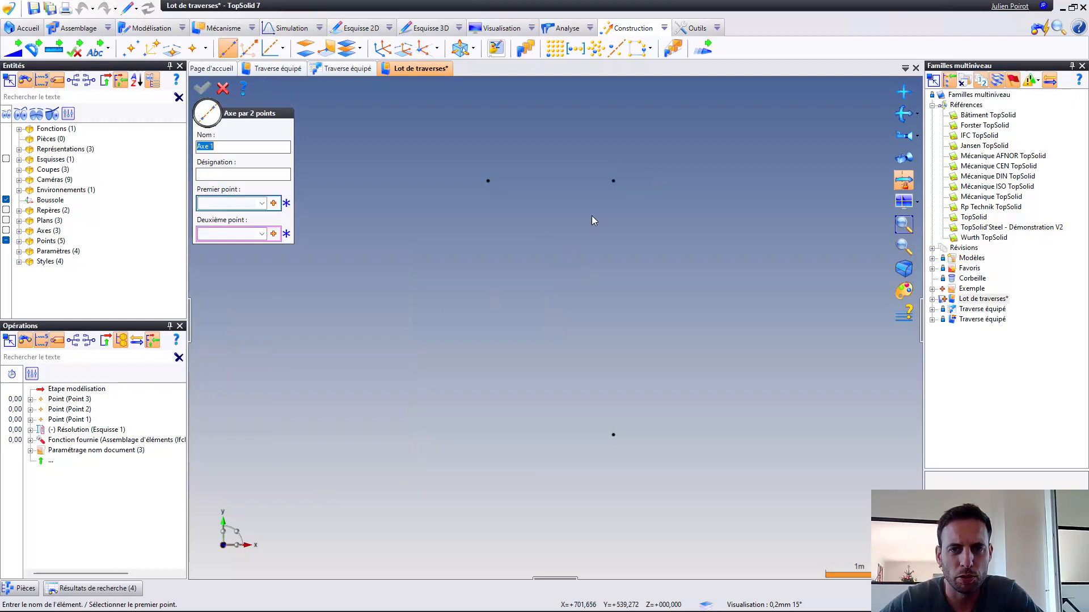
left_click(613, 181)
left_click(614, 435)
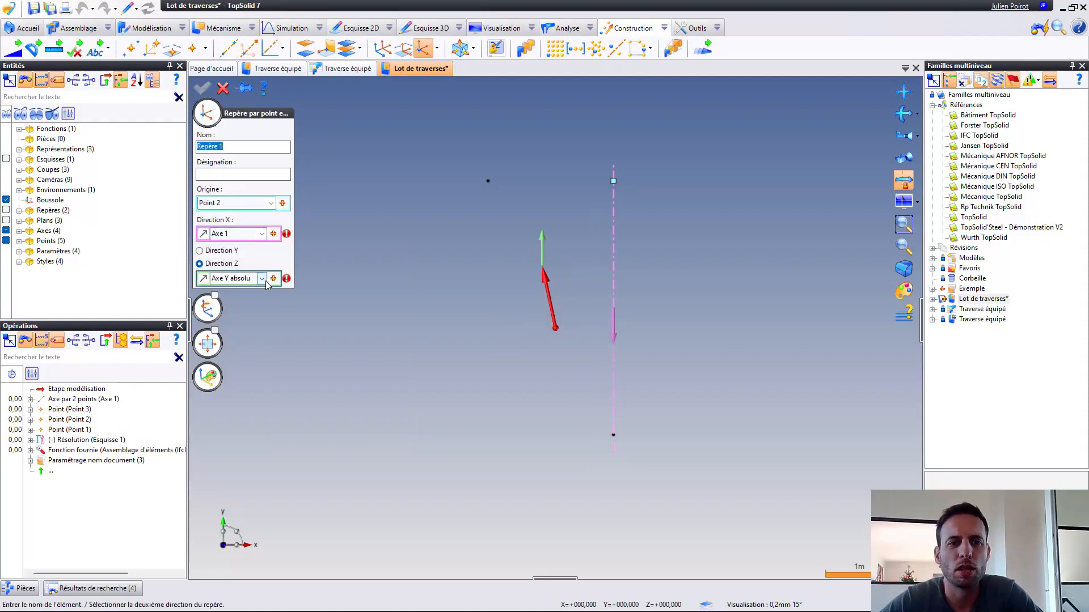
Set the frame's Z direction to Axe Z absolu and create the frame
left_click(247, 278)
left_click(239, 307)
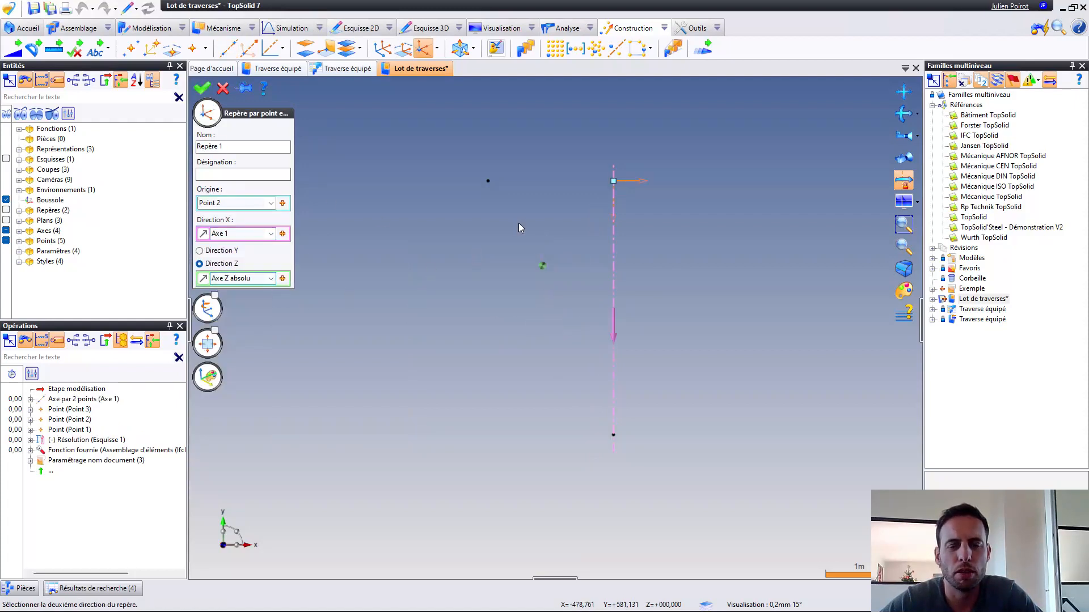
middle_click_drag(518, 223, 476, 266)
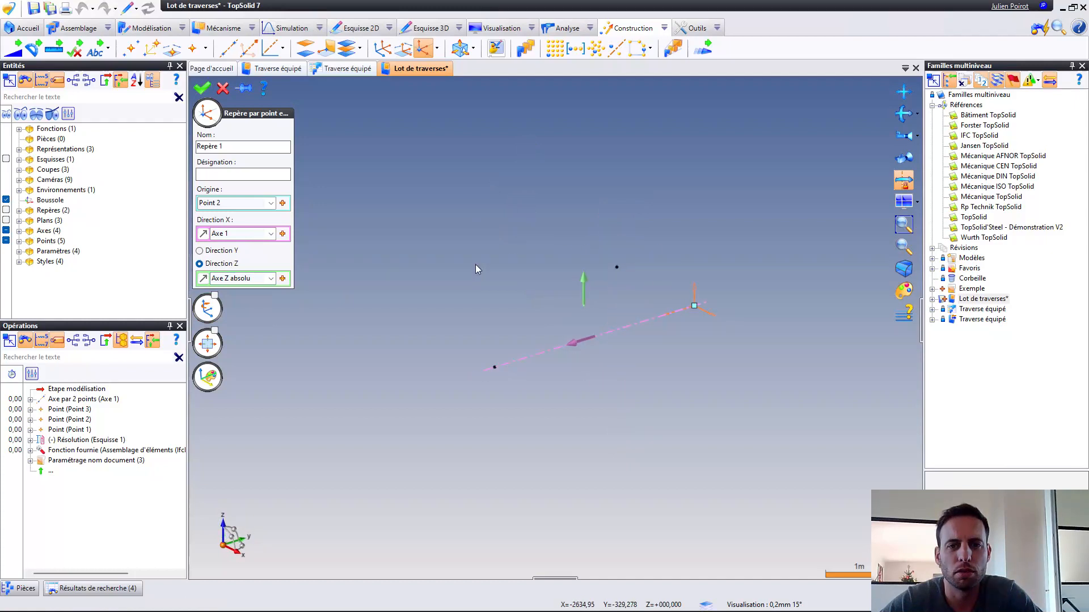
right_click(470, 195)
left_click(478, 203)
Start a sketch on the new frame and draw a closed four-sided contour through the three points, about 3750 by 1850 mm
middle_click_drag(558, 323, 587, 325)
right_click(682, 295)
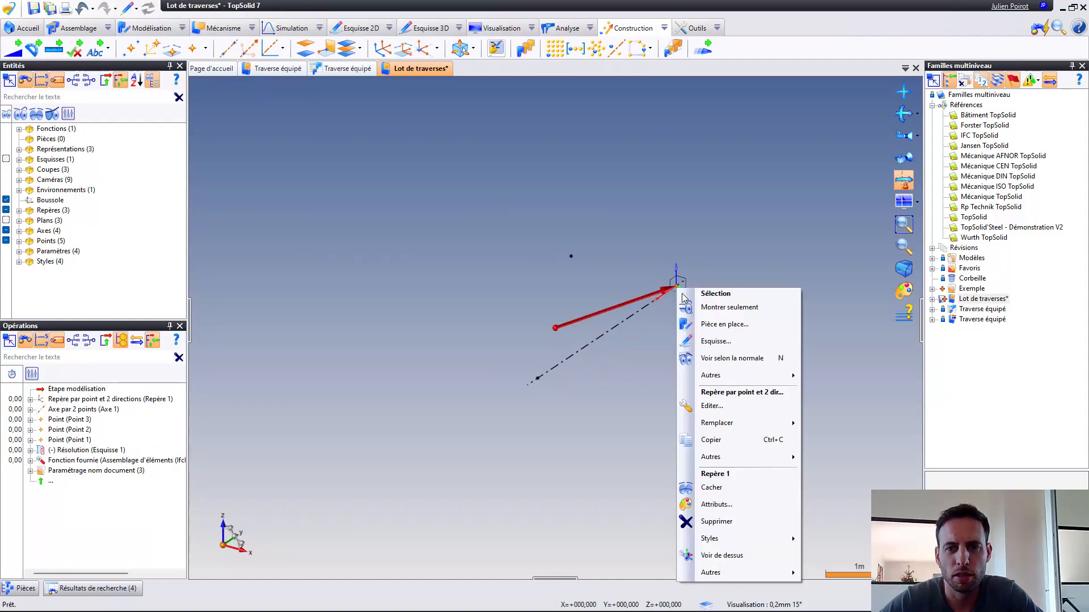
left_click(716, 342)
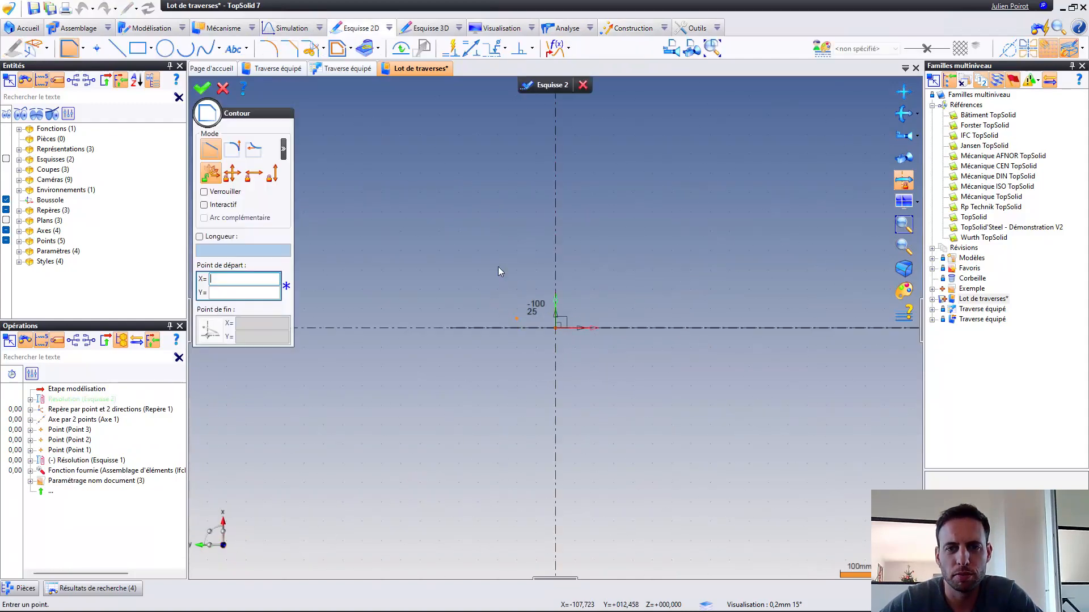
scroll(551, 307, "up", 2)
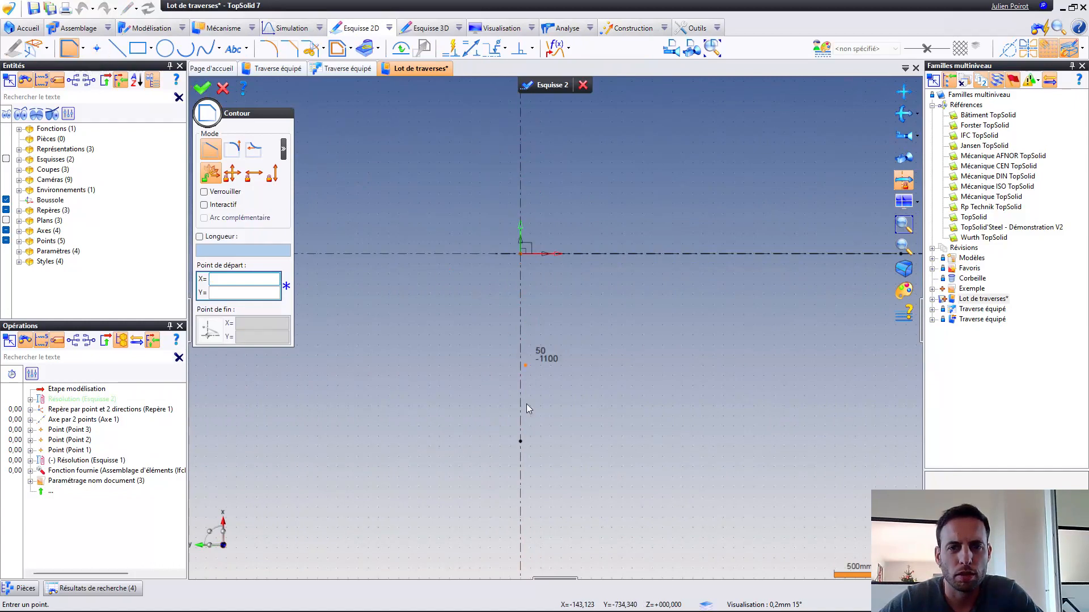
left_click(520, 441)
scroll(516, 250, "up", 1)
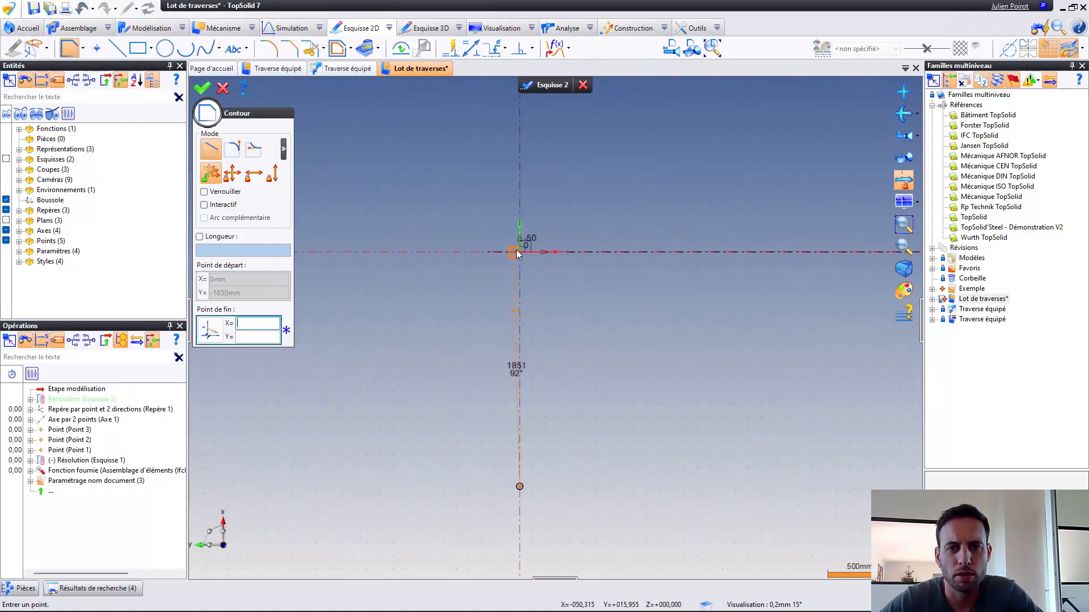
left_click(521, 253)
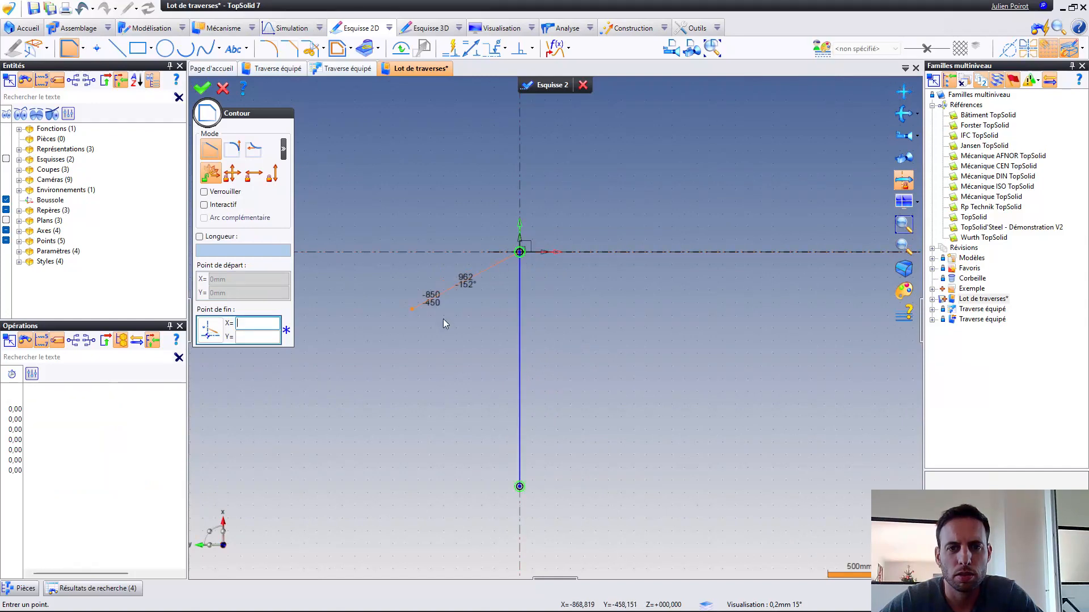
scroll(444, 319, "down", 2)
left_click(678, 291)
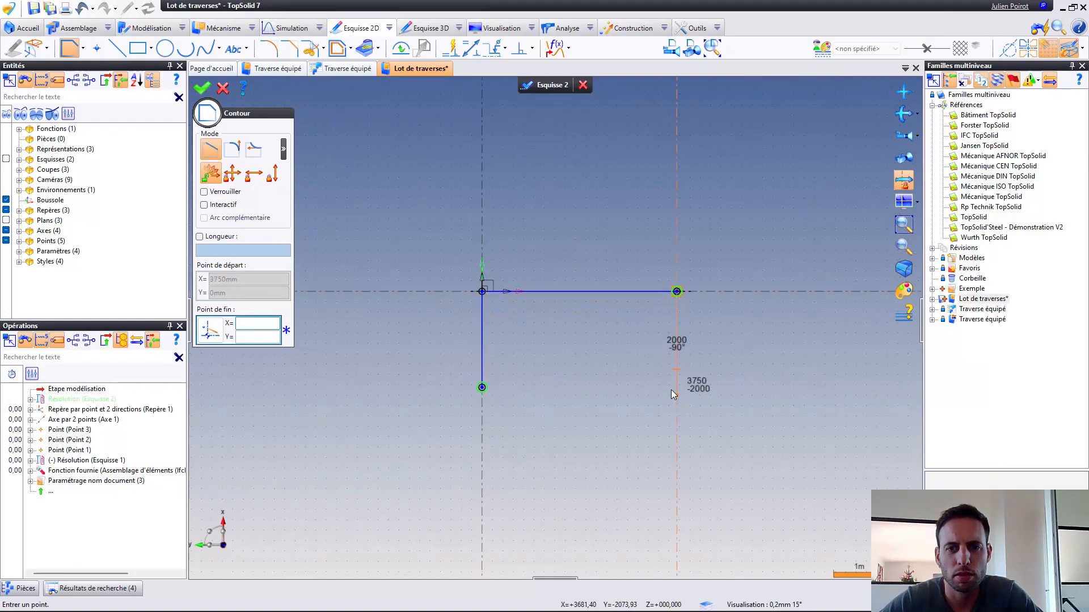
left_click(676, 390)
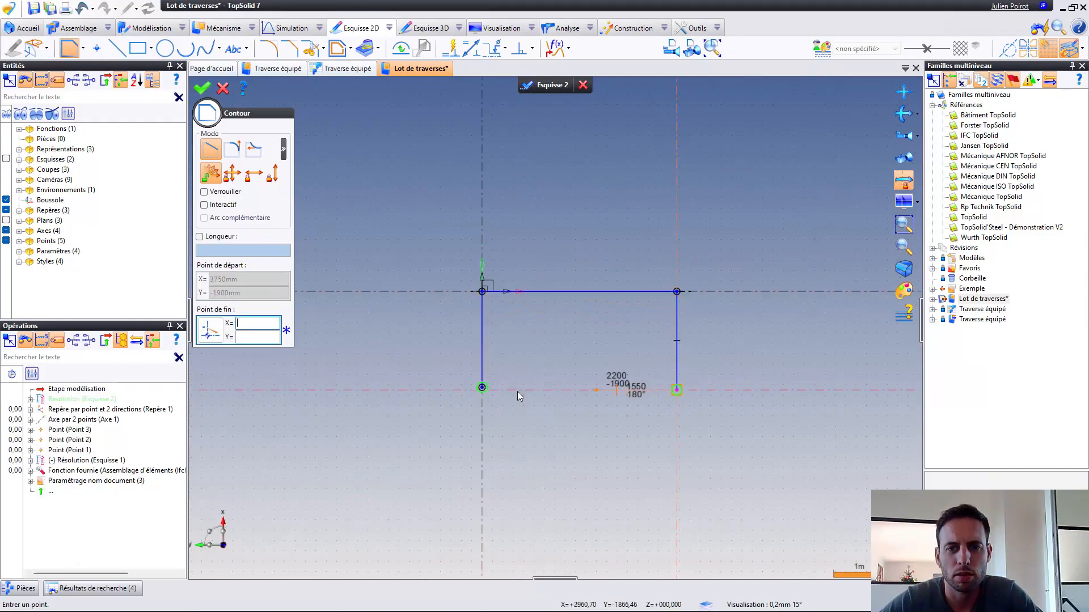
left_click(482, 387)
scroll(697, 353, "up", 1)
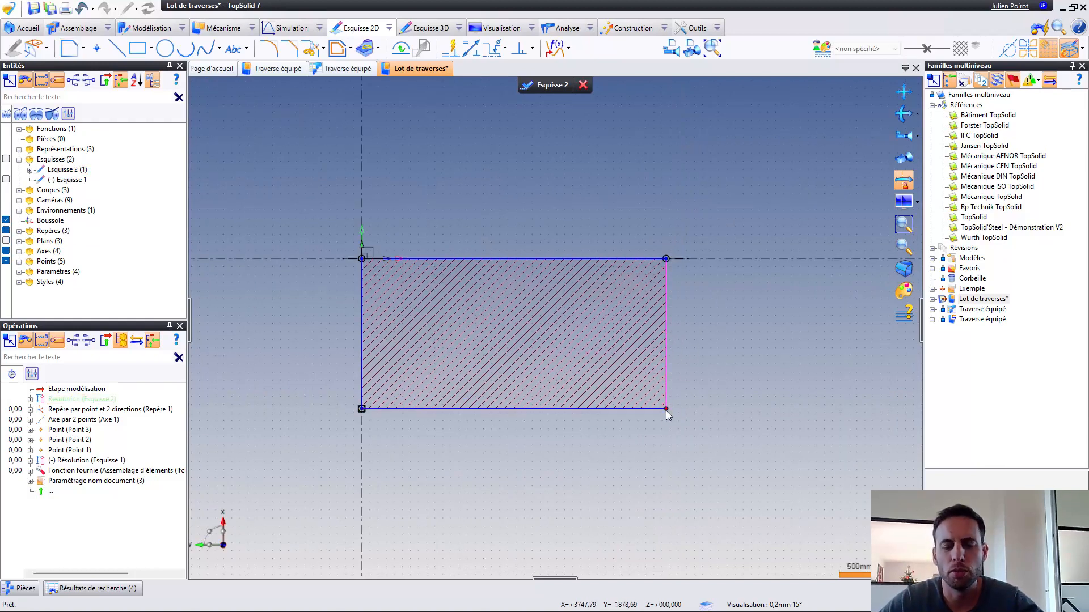
Test the contour's constraints by trying to move its free corner and the neighbouring corner on Point 3
mouse_move(667, 409)
left_mouse_down()
mouse_move(688, 410)
mouse_move(670, 408)
left_mouse_up()
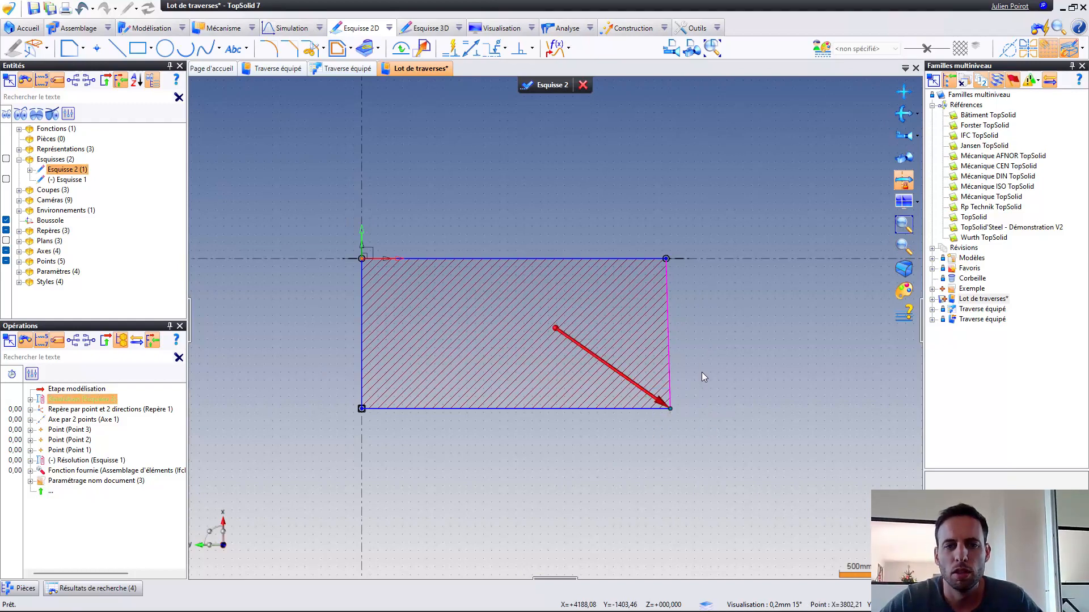
left_click(677, 379)
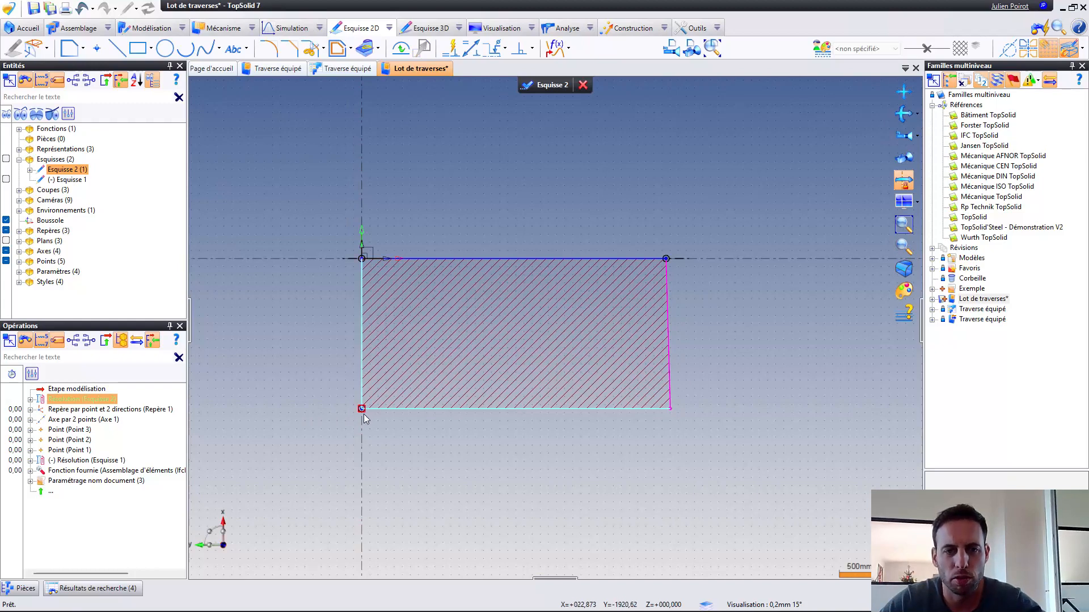
left_click_drag(363, 414, 392, 423)
left_click(391, 423)
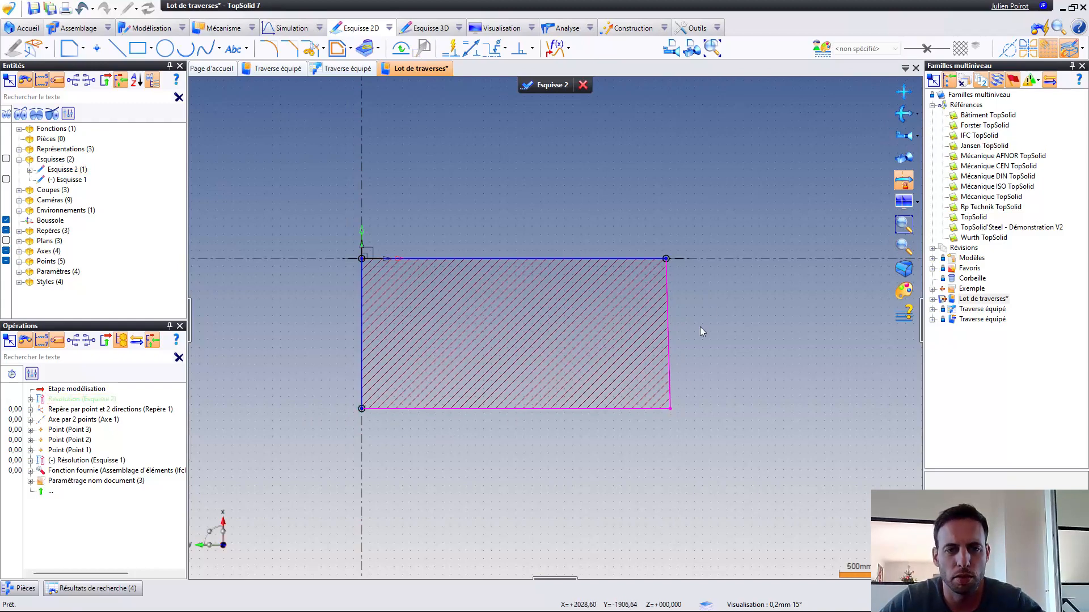
Constrain the contour's right side parallel to its left side
left_click(668, 375)
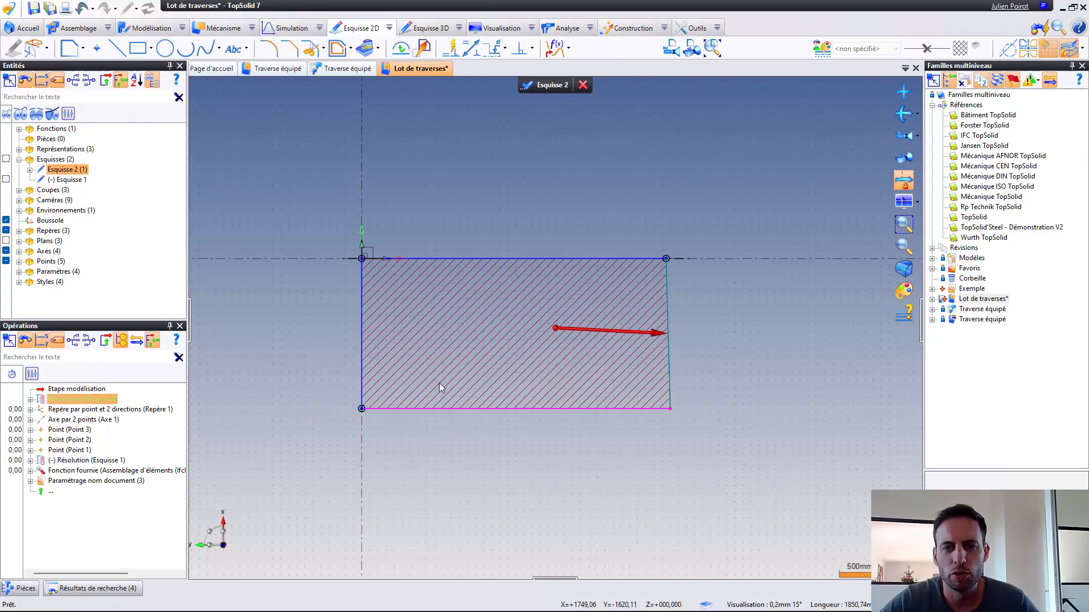
left_click(362, 379)
right_click(435, 447)
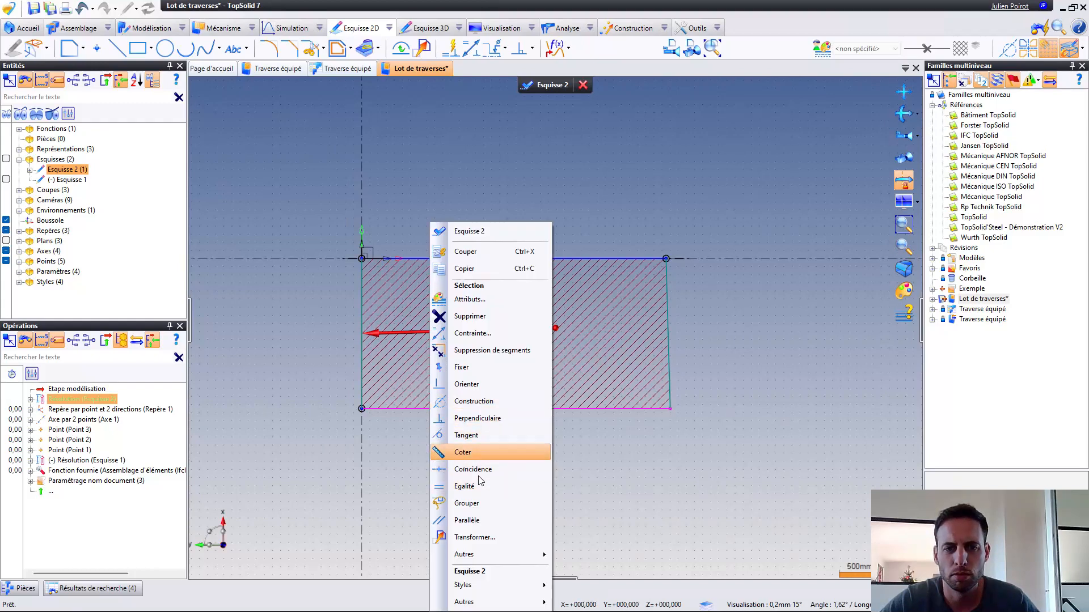
left_click(477, 520)
Constrain the contour's lower side parallel to its upper side and finish the sketch
left_click(511, 407)
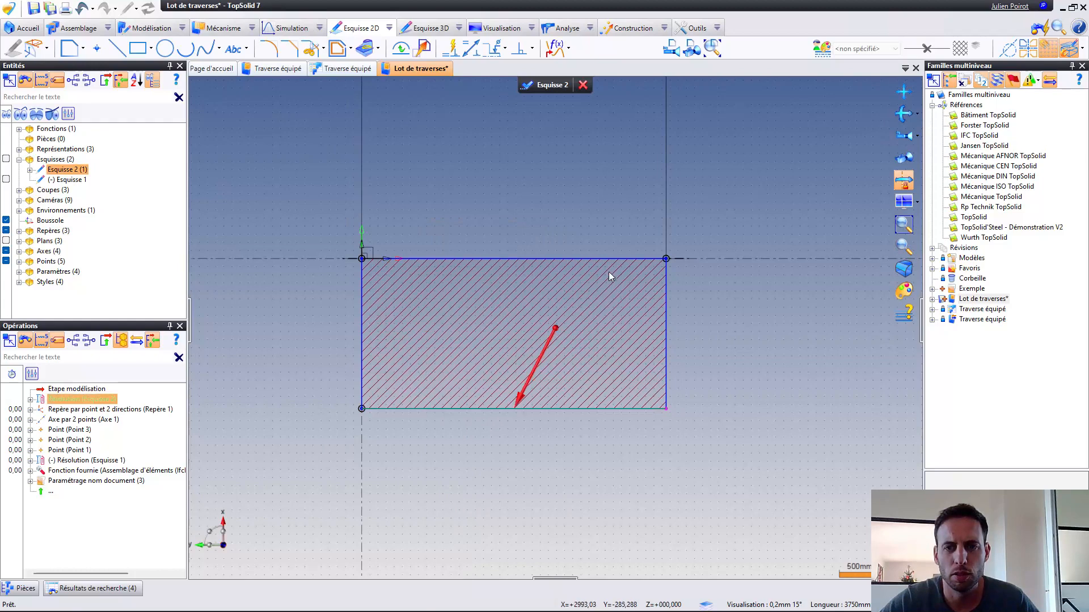
left_click(617, 259)
right_click(722, 312)
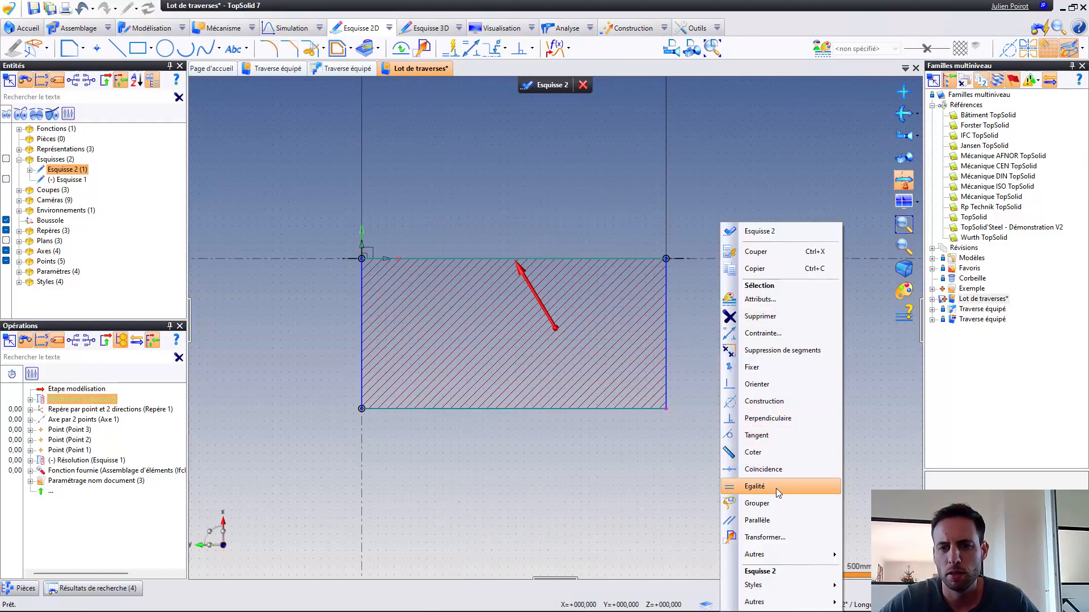
left_click(777, 520)
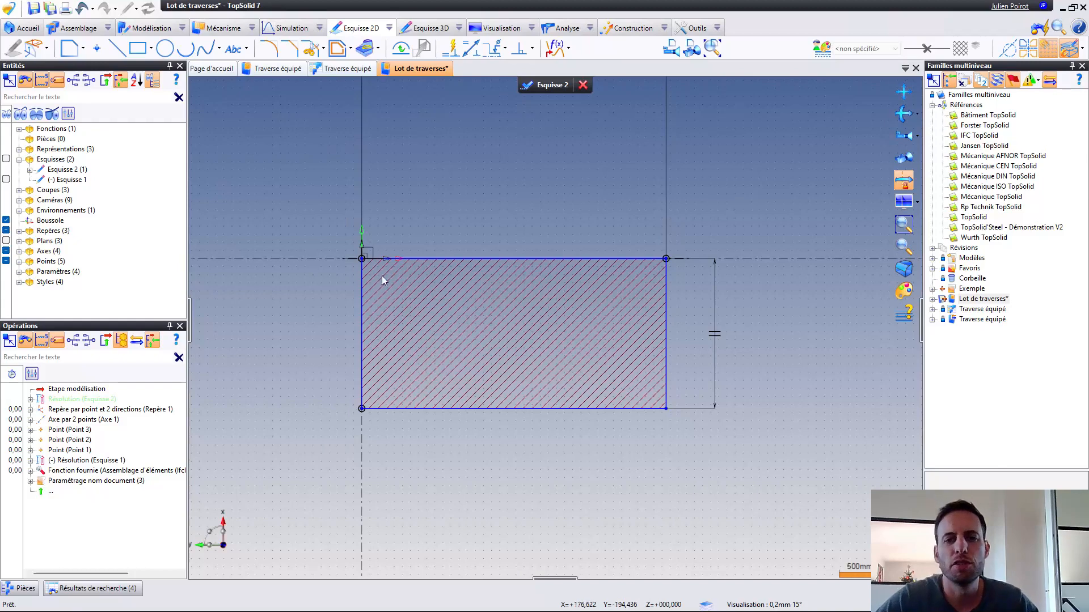
left_click(545, 87)
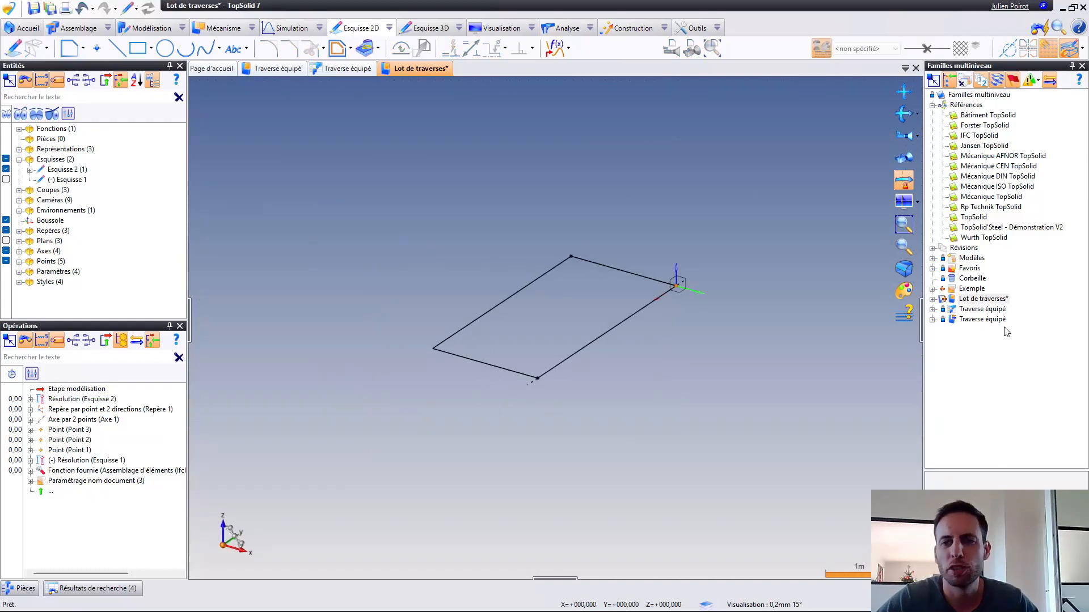
Open the Cadre document from the Exemple folder and open its Lot de traverses inclusion for editing
left_click(933, 290)
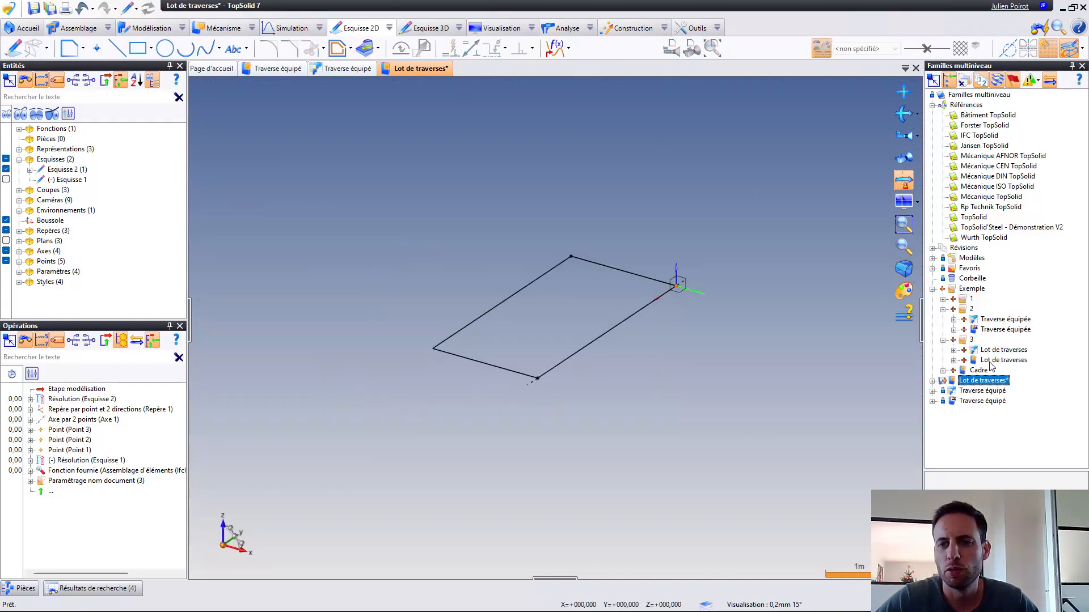
double_click(971, 370)
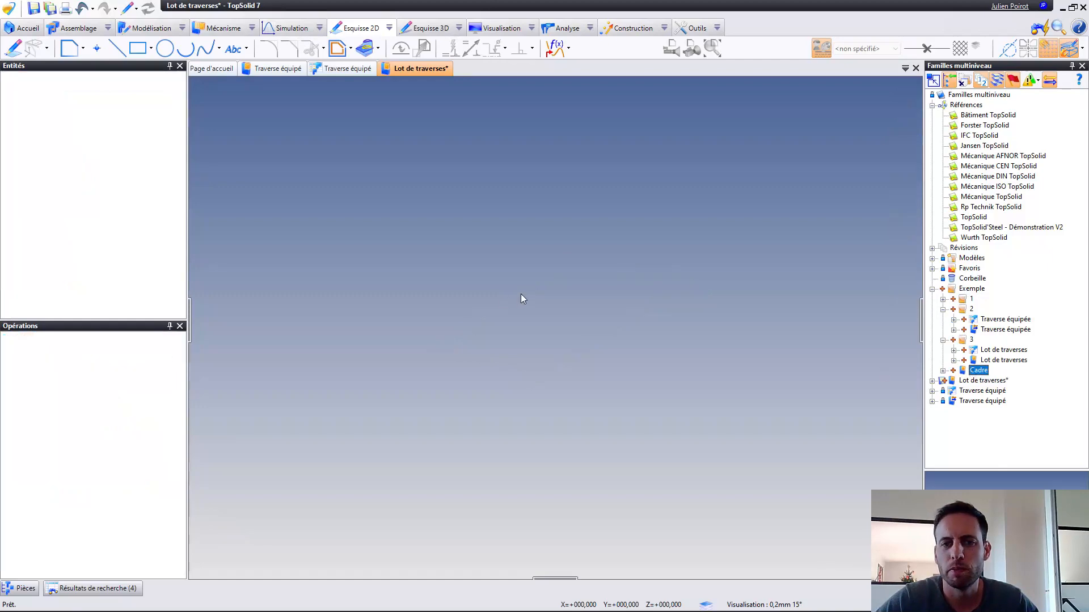
scroll(617, 261, "up", 8)
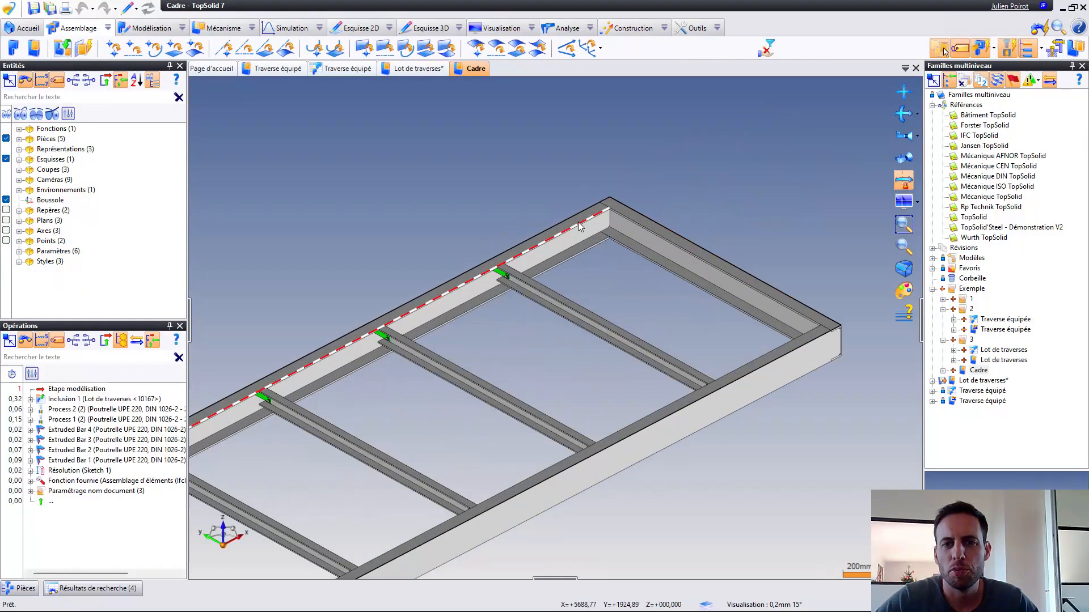
double_click(105, 401)
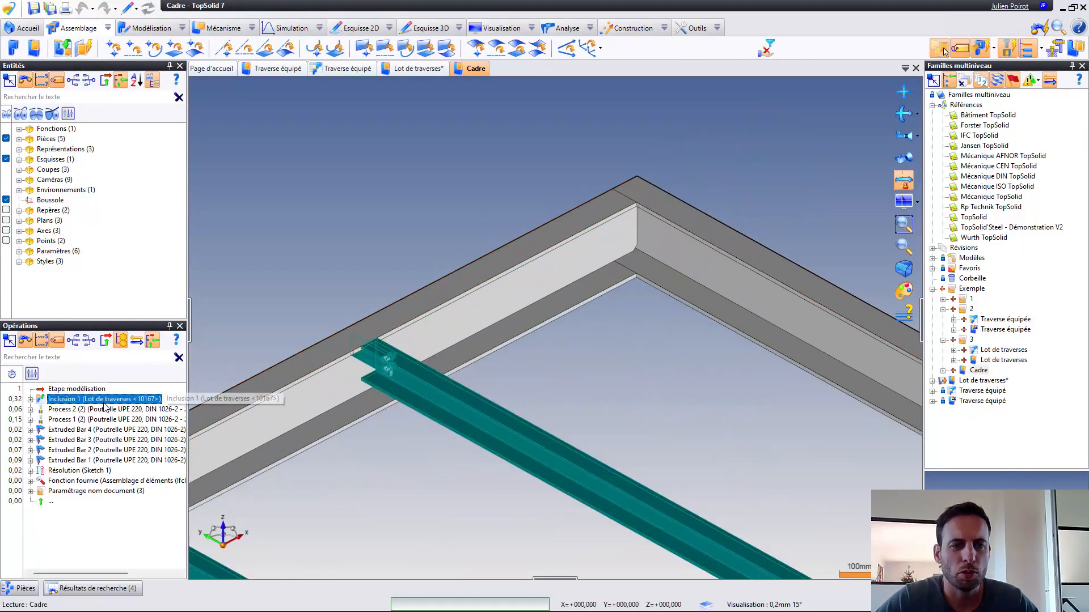
Examine where the inclusion's three driving points sit on the frame and how the crossbars attach to it
scroll(630, 206, "up", 4)
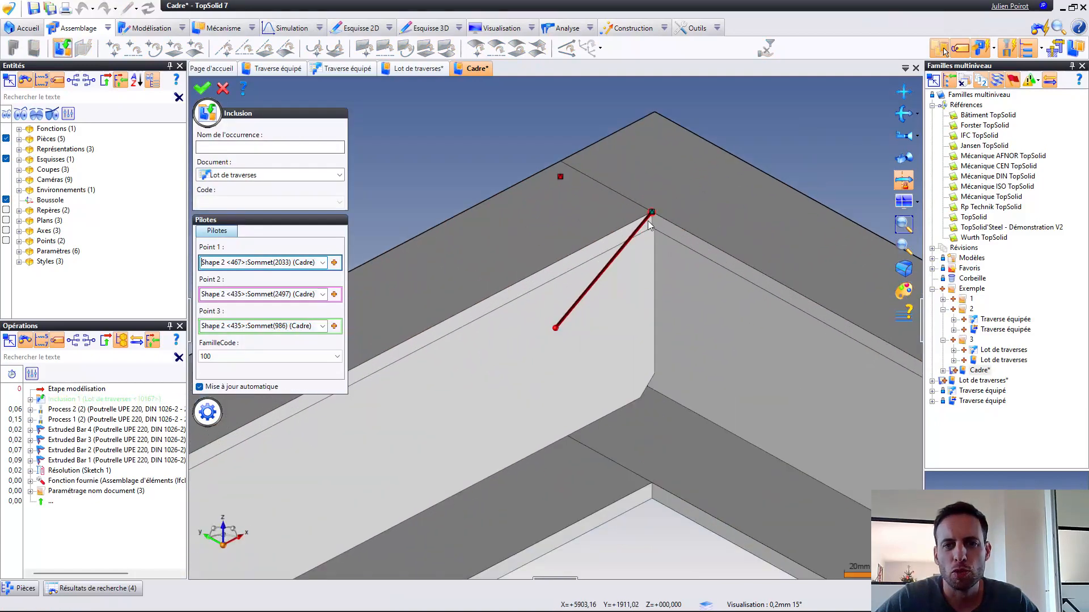
middle_click_drag(649, 220, 628, 255)
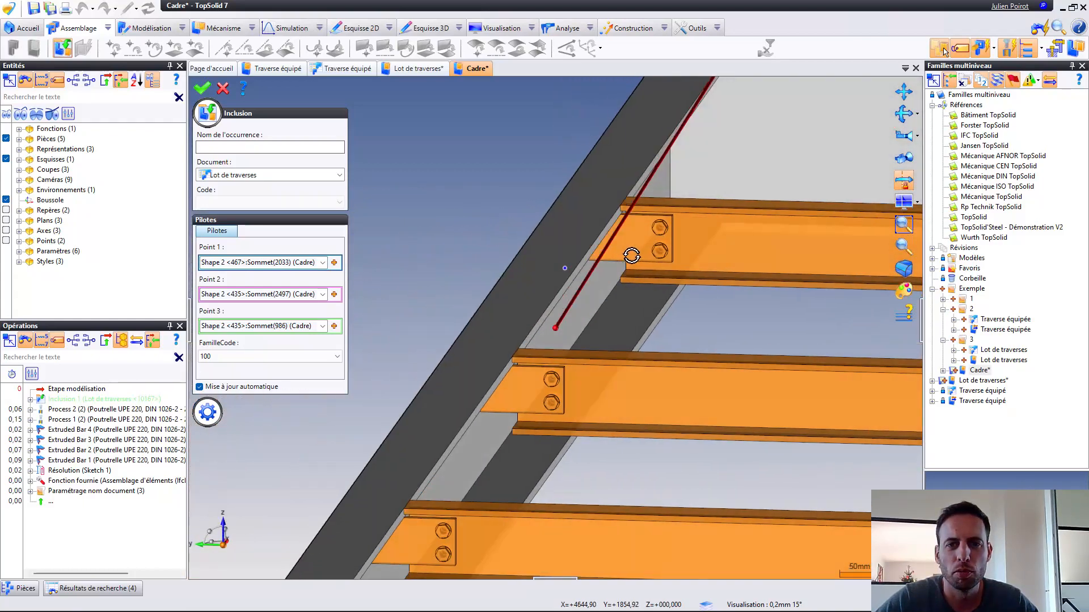
scroll(562, 257, "down", 2)
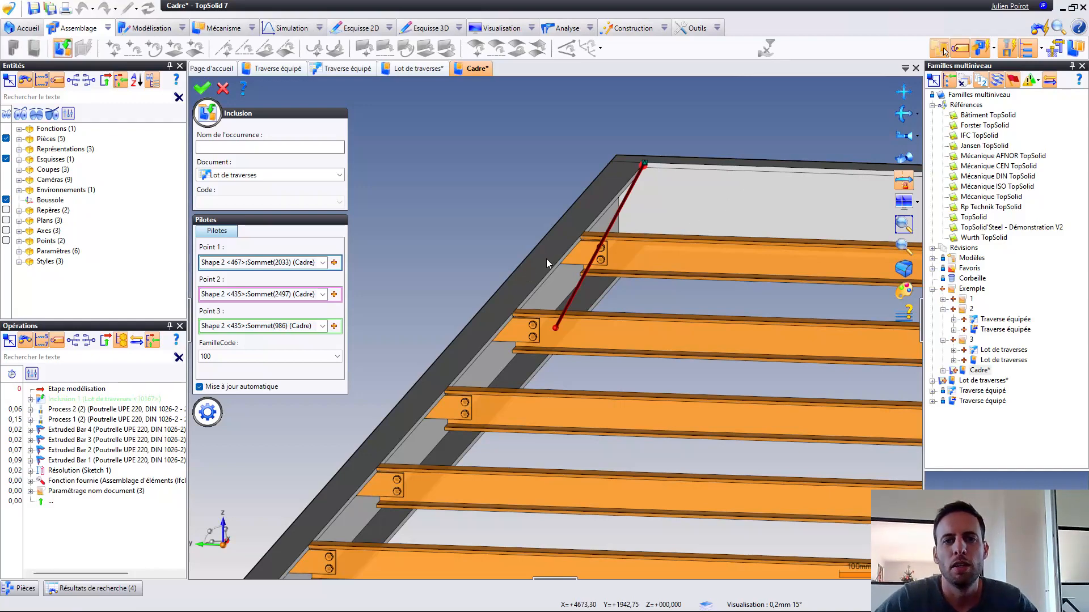
mouse_move(549, 287)
middle_mouse_down()
mouse_move(486, 294)
mouse_move(517, 292)
mouse_move(431, 245)
middle_mouse_up()
Cancel the inclusion edit and close the Cadre document without saving its changes
key("Escape")
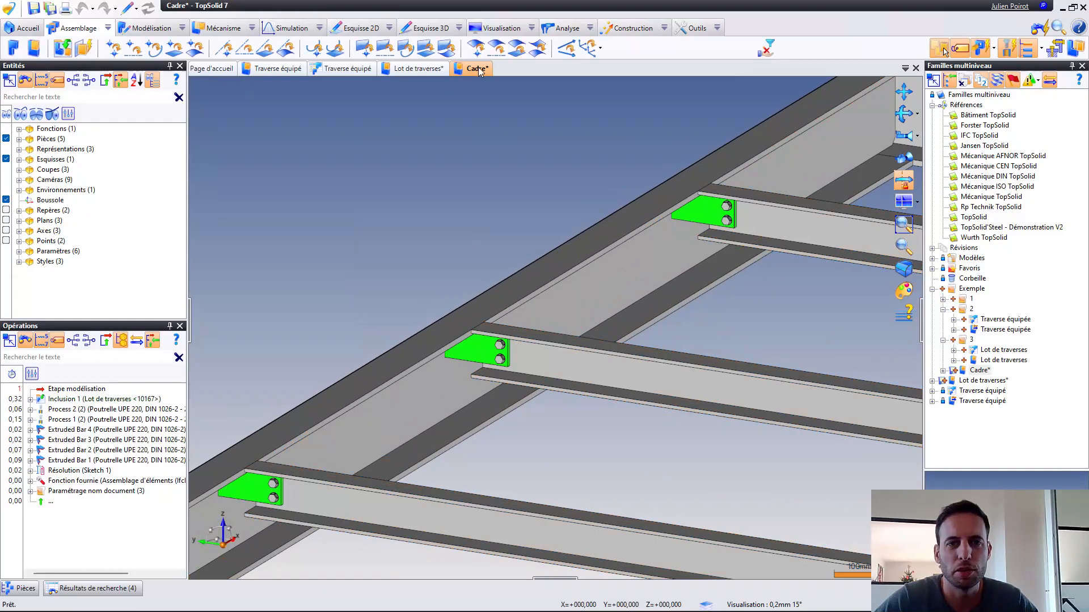
middle_click(477, 69)
left_click(533, 337)
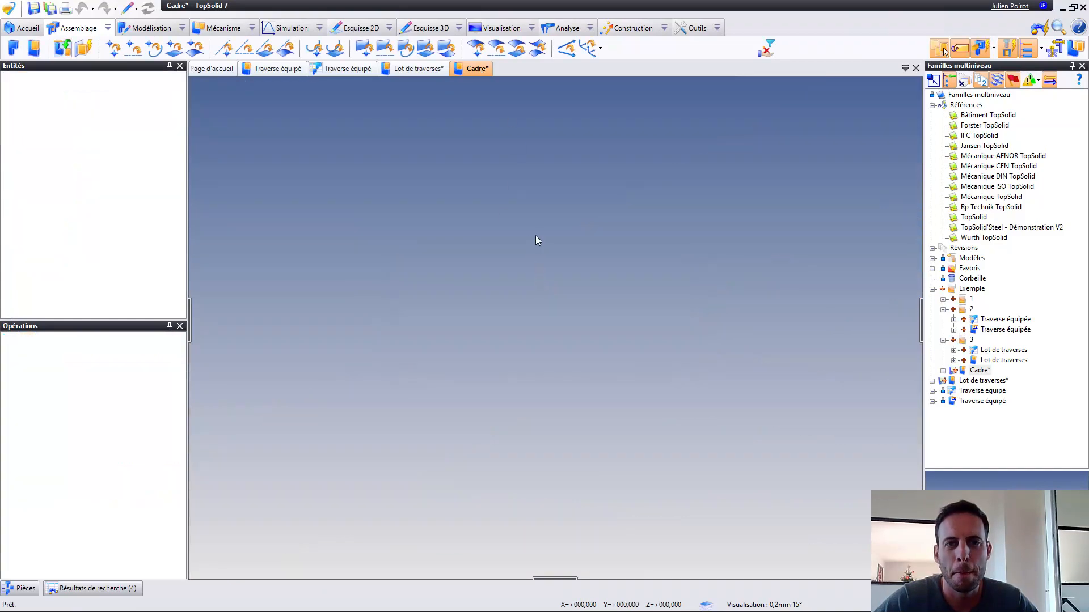
Open the contour sketch Esquisse 2 of Lot de traverses for editing
middle_click_drag(607, 300, 533, 286)
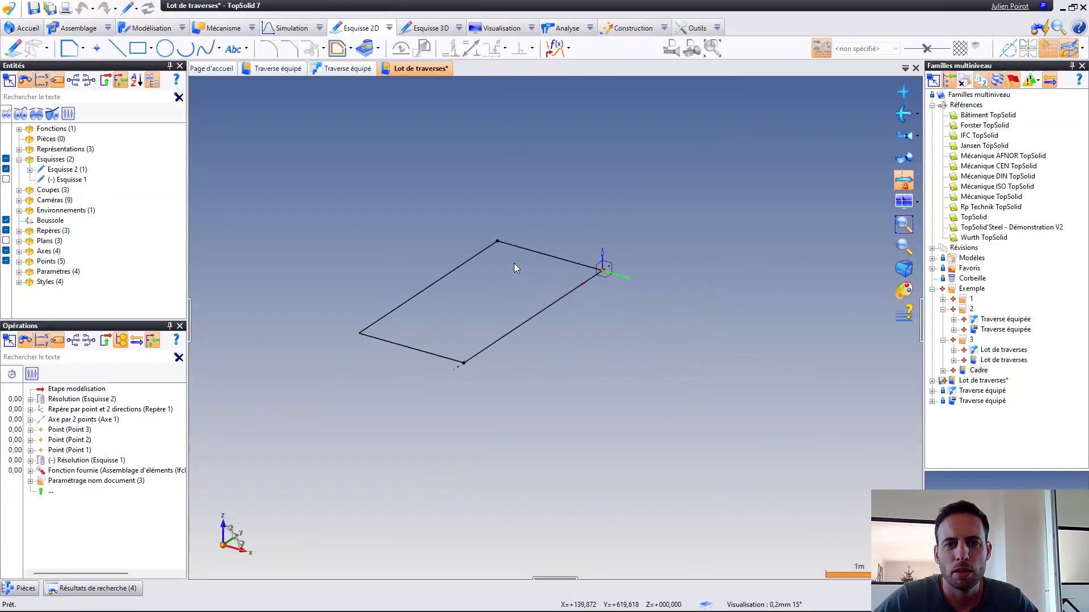
right_click(469, 263)
left_click(514, 369)
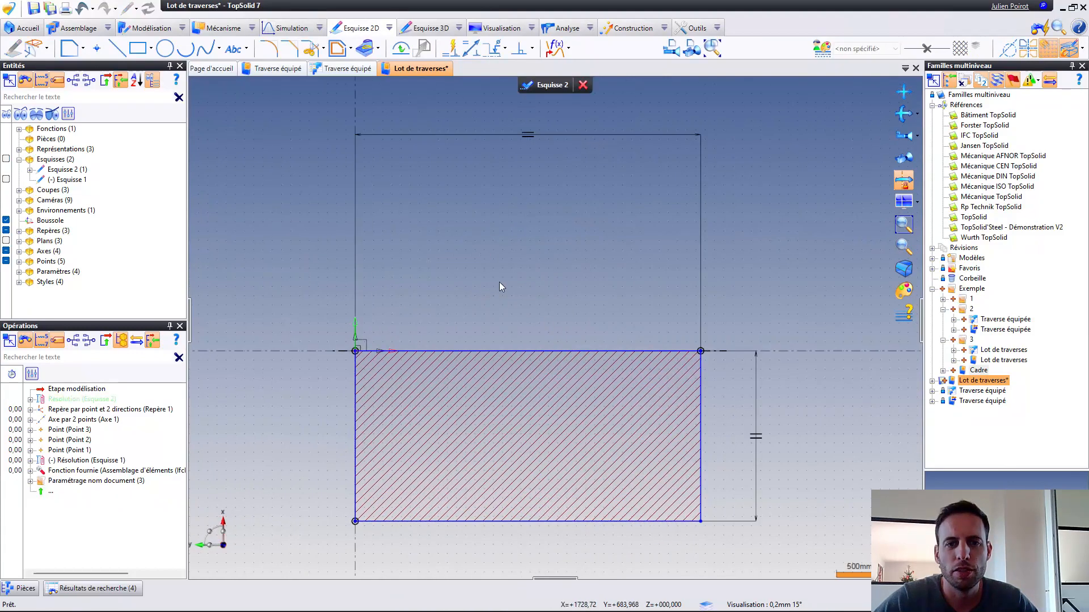
Offset the rectangular contour outward with Parallèle, using a new distance parameter Décalage=80
left_click(569, 48)
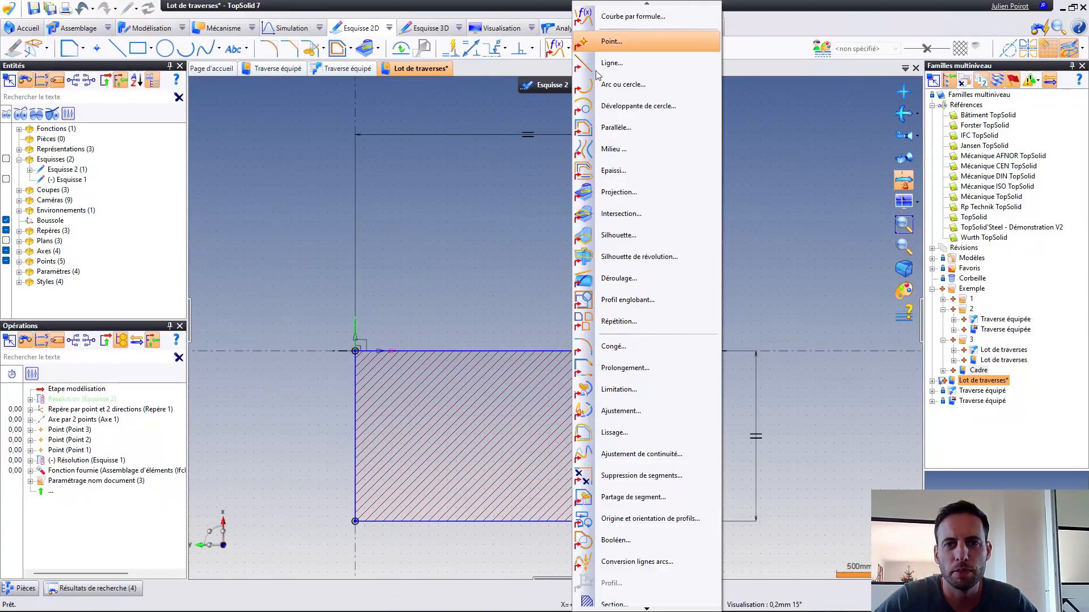
left_click(624, 128)
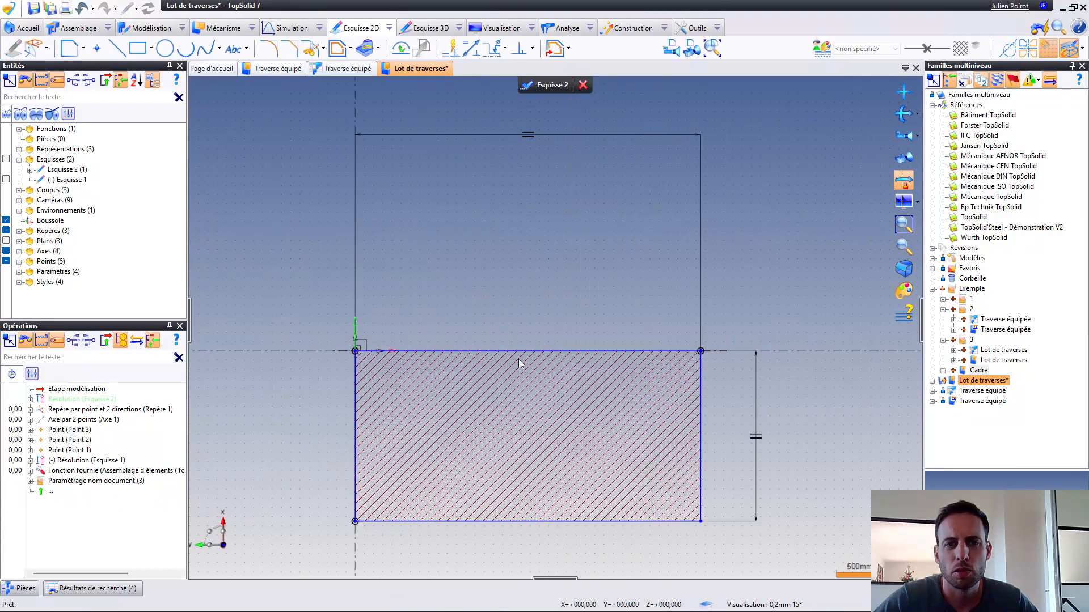
left_click(699, 419)
middle_click_drag(549, 411, 590, 378)
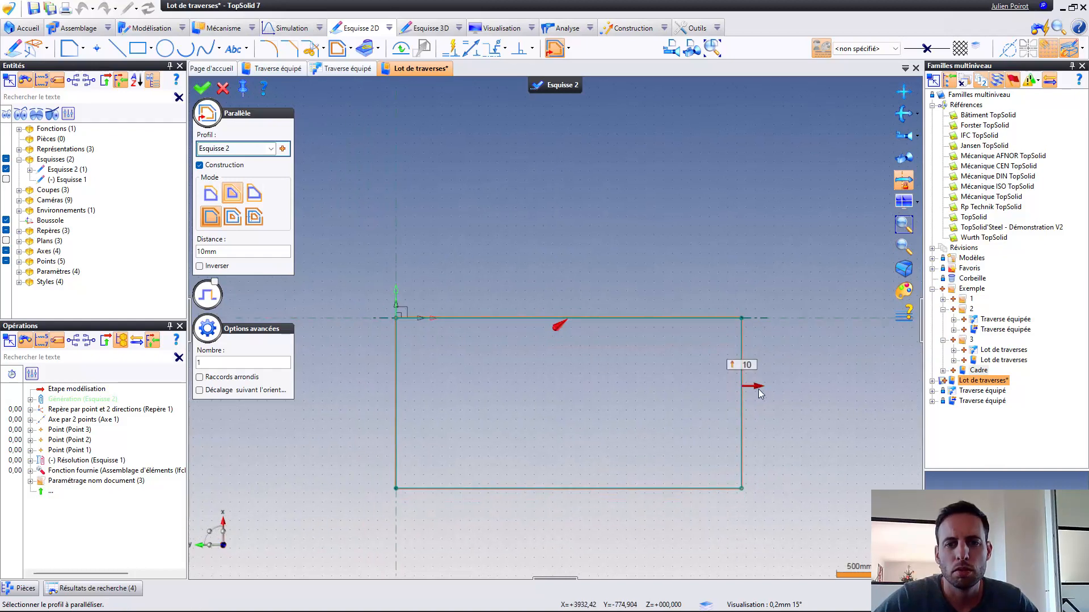
left_click_drag(759, 390, 774, 389)
left_click(755, 367)
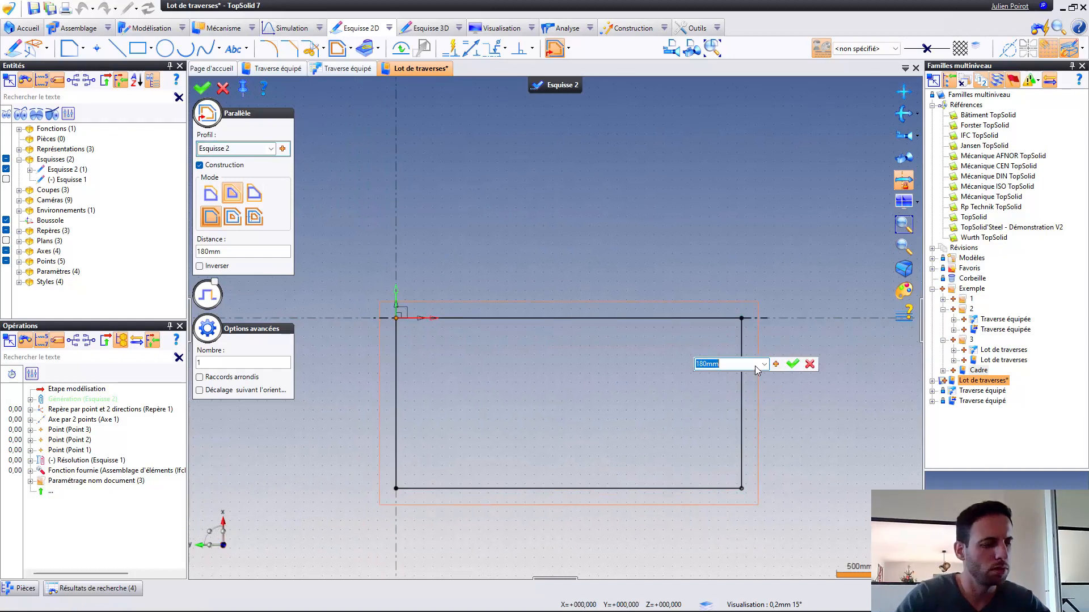
type("Décalage")
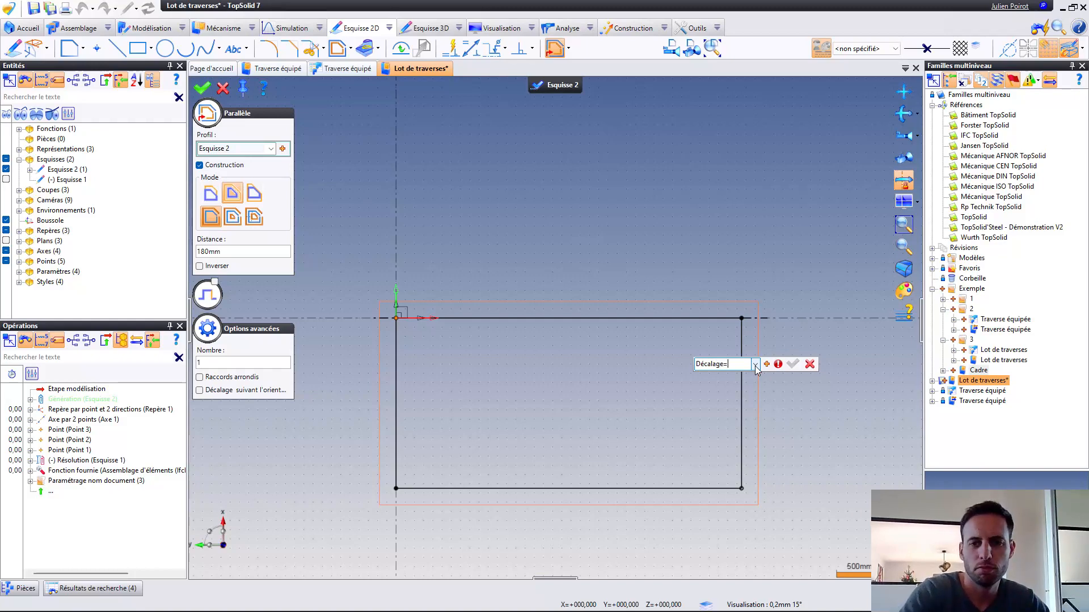
type("=80")
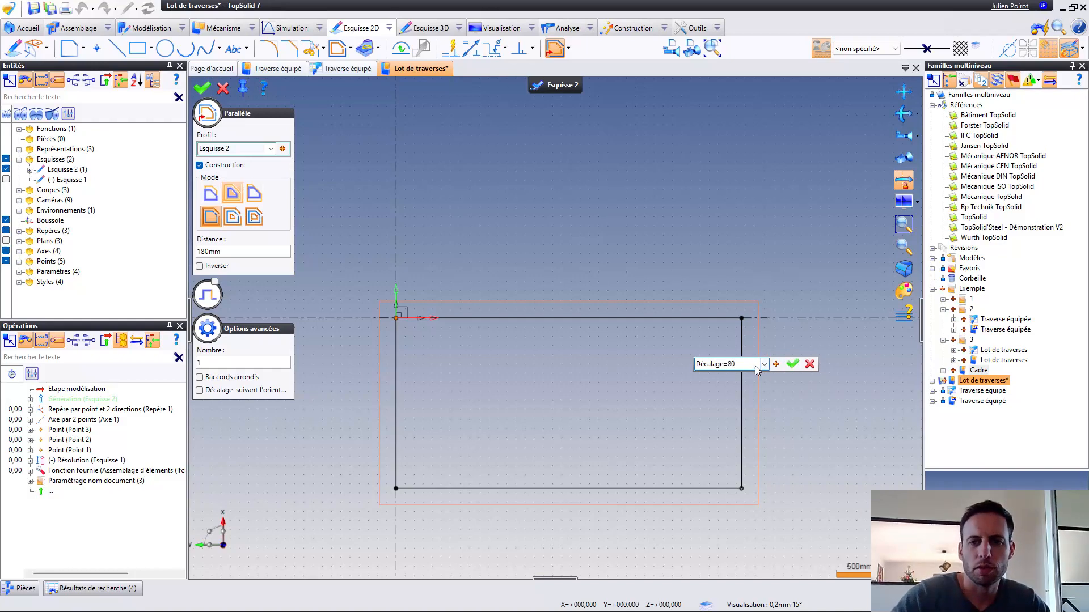
key("Return")
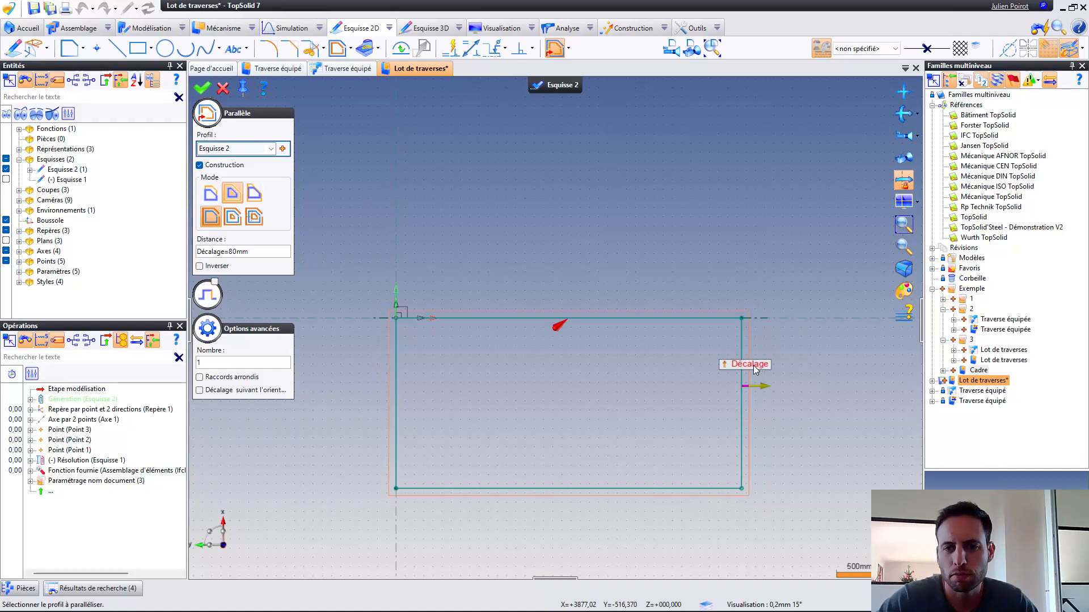
Set the Décalage parameter to 70 mm, validate the offset and finish editing the sketch
left_click(754, 365)
type("7")
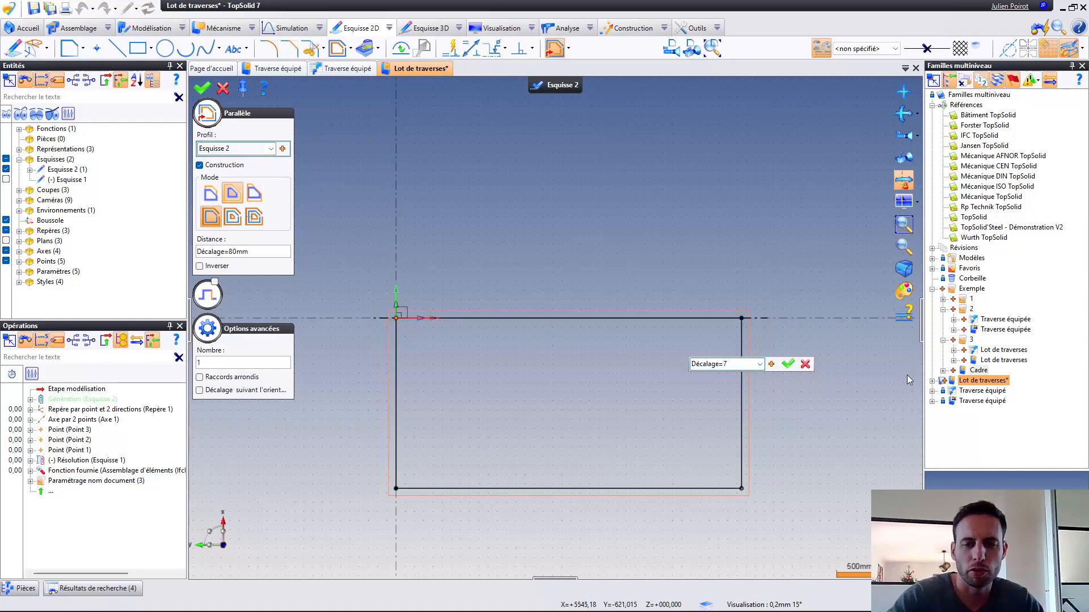
type("0")
key("Return")
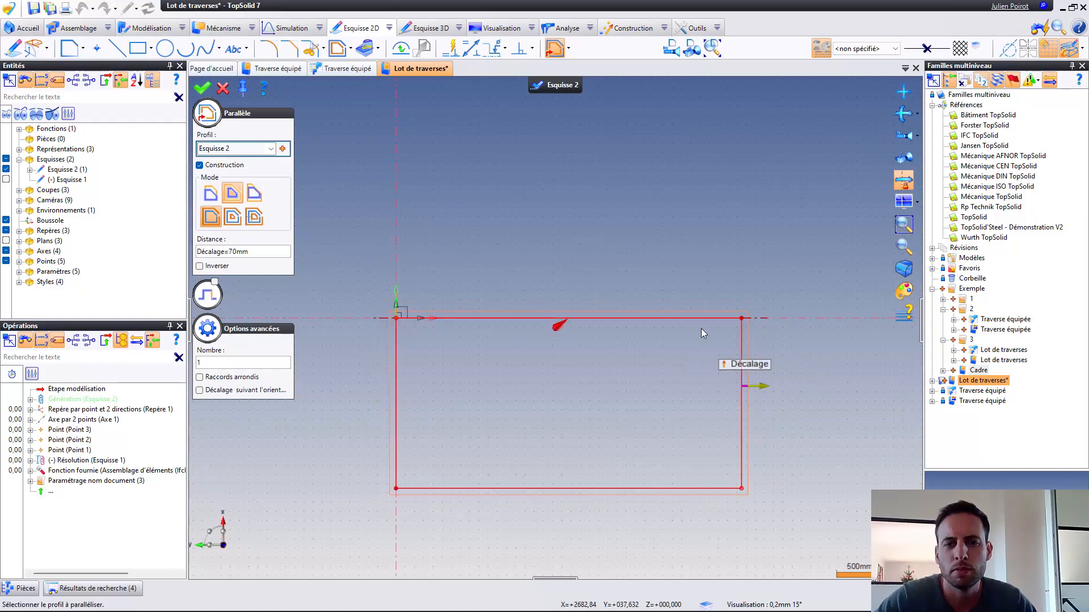
right_click(485, 230)
left_click(502, 229)
key("Escape")
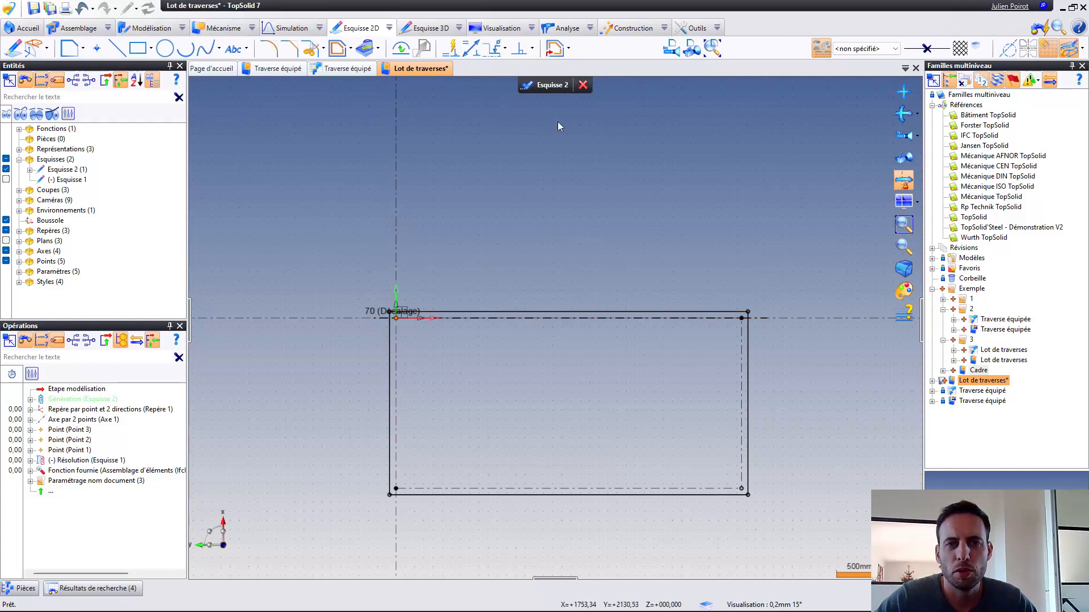
left_click(545, 87)
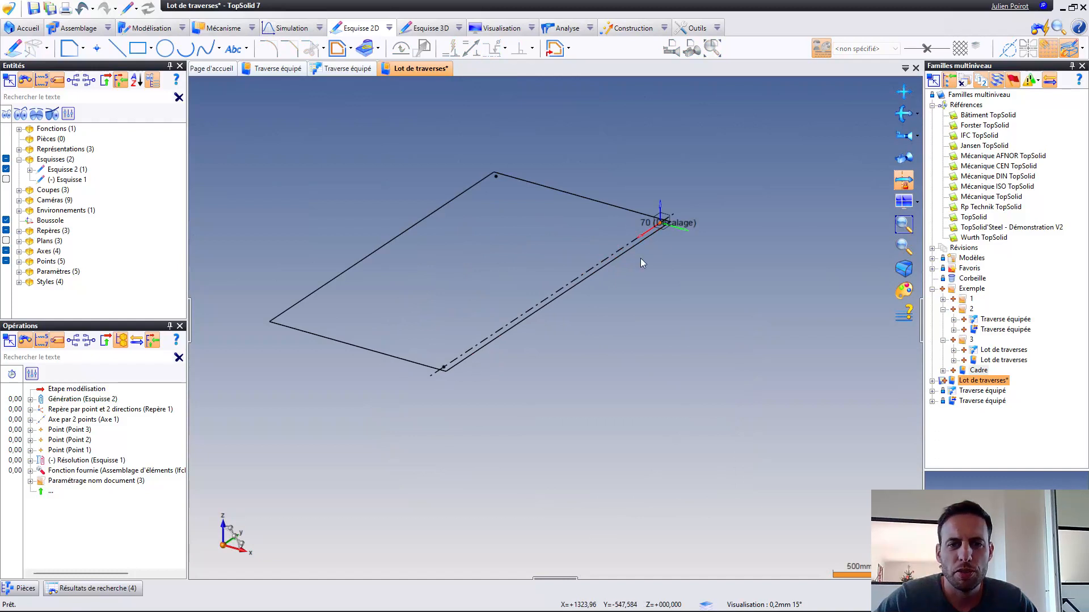
Start a constrained linear pattern from the offset contour's corner at the Repère 1 origin to the far corner along Axe 1
left_click(627, 33)
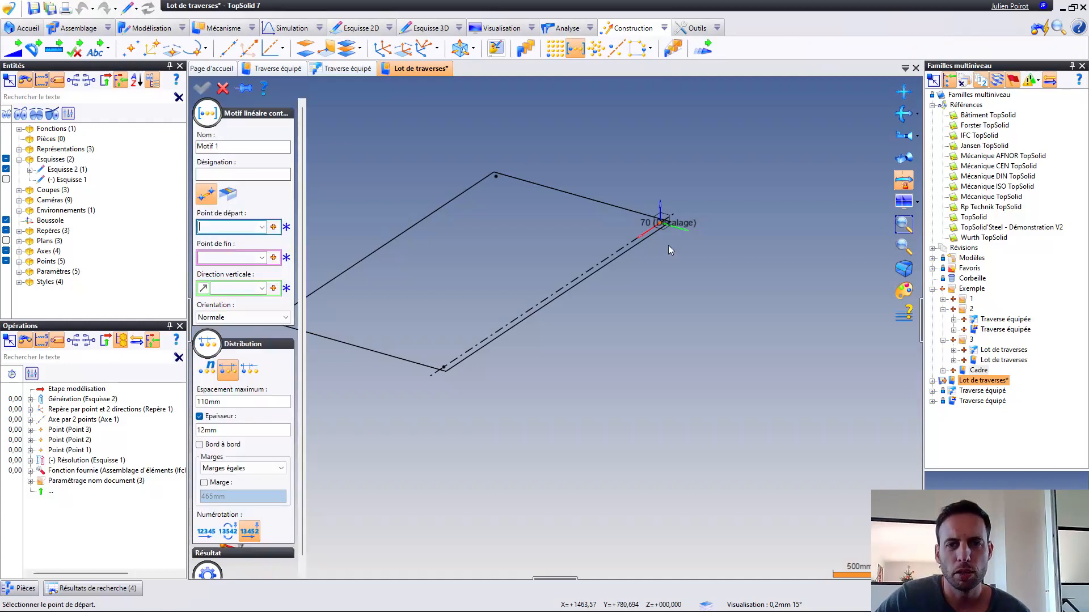
scroll(672, 239, "up", 3)
left_click(703, 165)
scroll(703, 165, "down", 2)
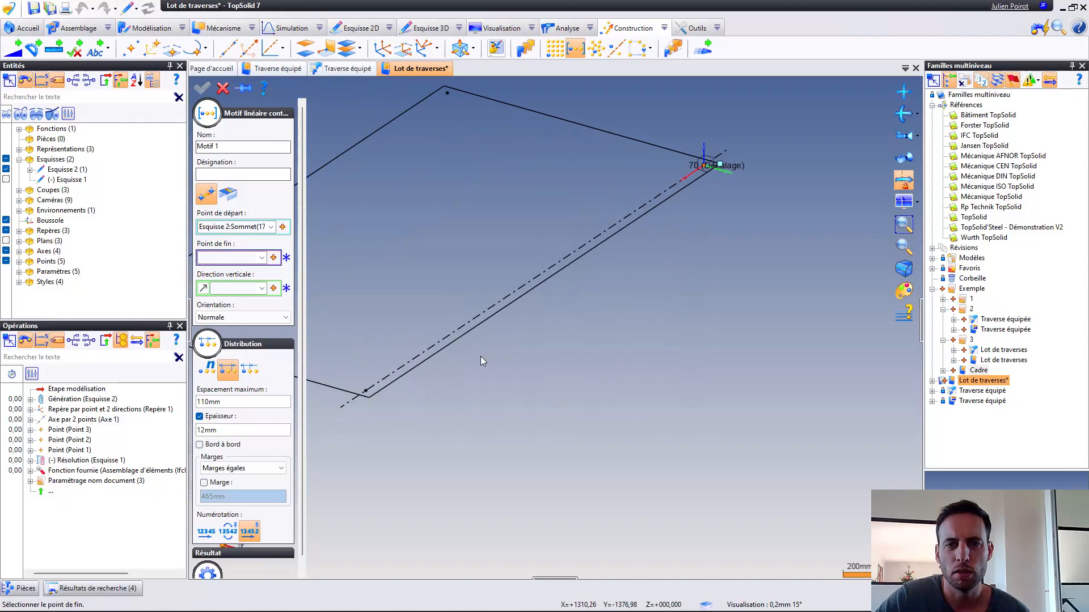
left_click(371, 399)
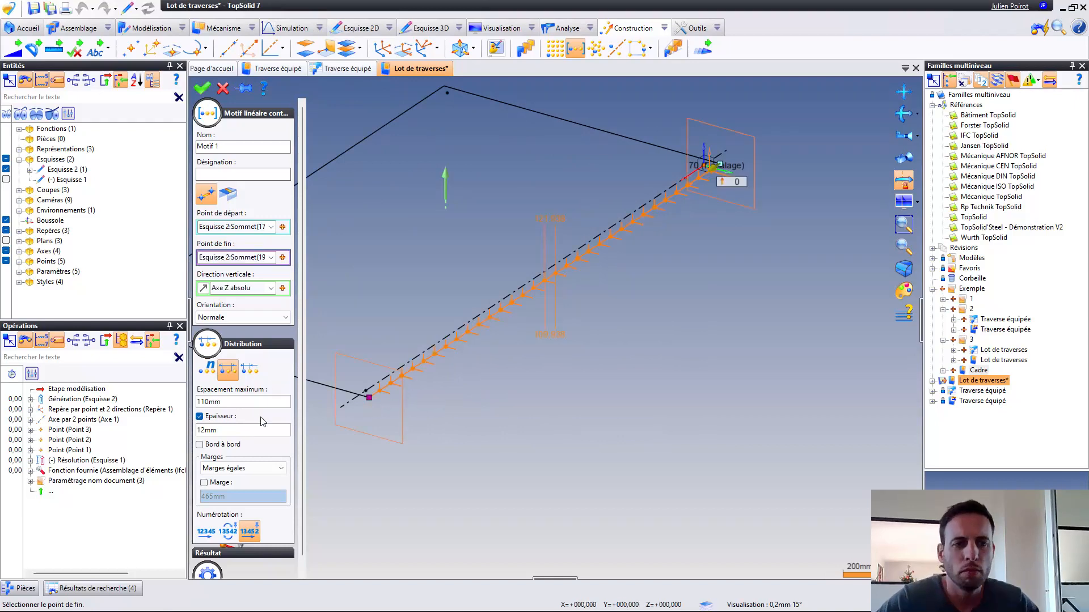
Disable the pattern's thickness and set its maximum spacing with a new parameter DistanceMaximalTraverses=1000
left_click(211, 420)
left_click(239, 402)
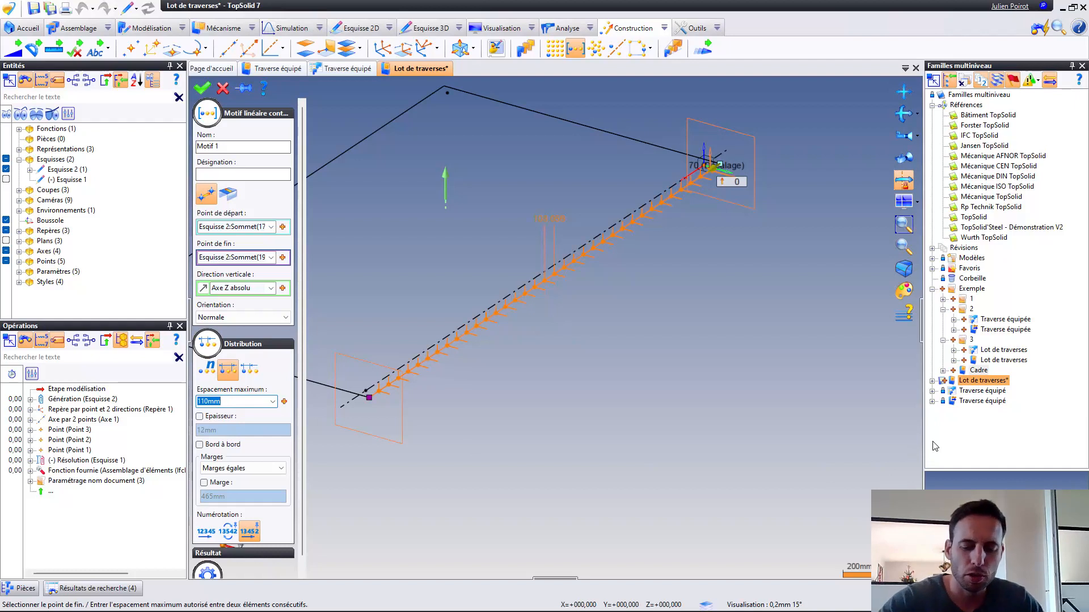
type("DistanceMaximal")
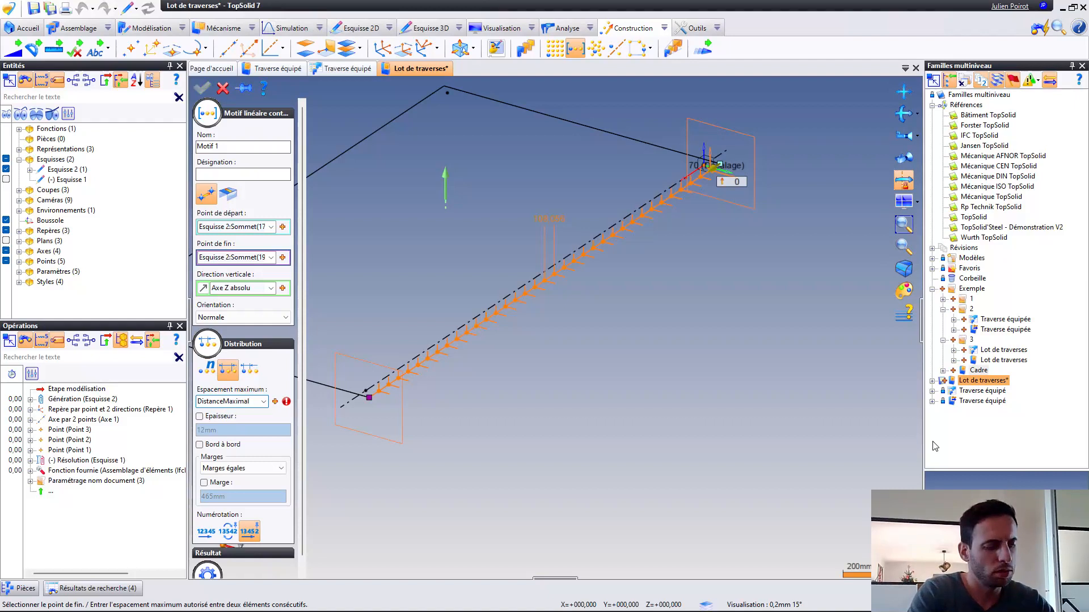
type("Traverses")
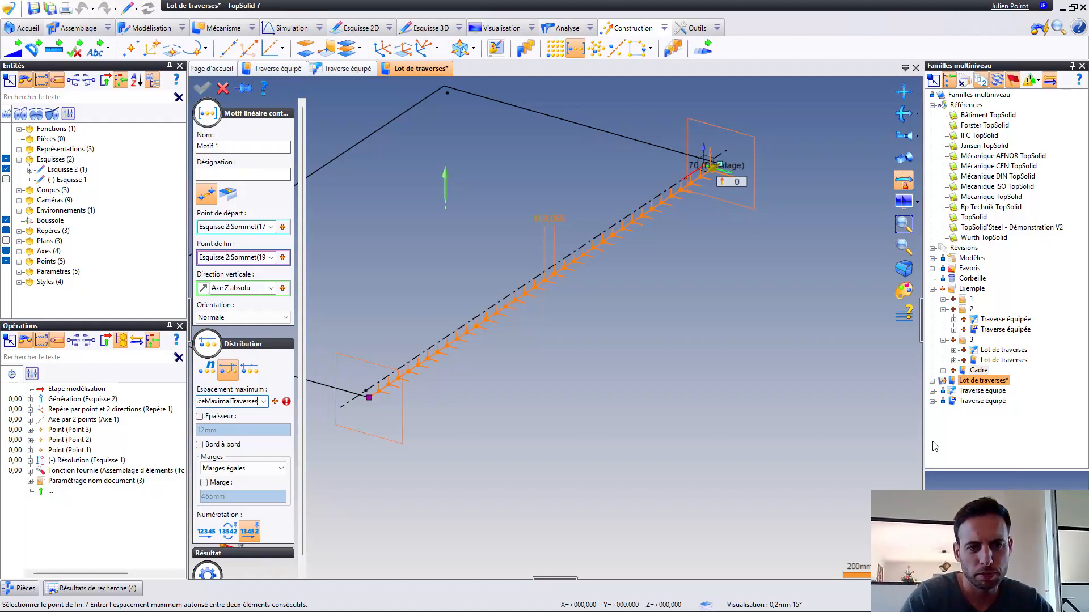
type("=")
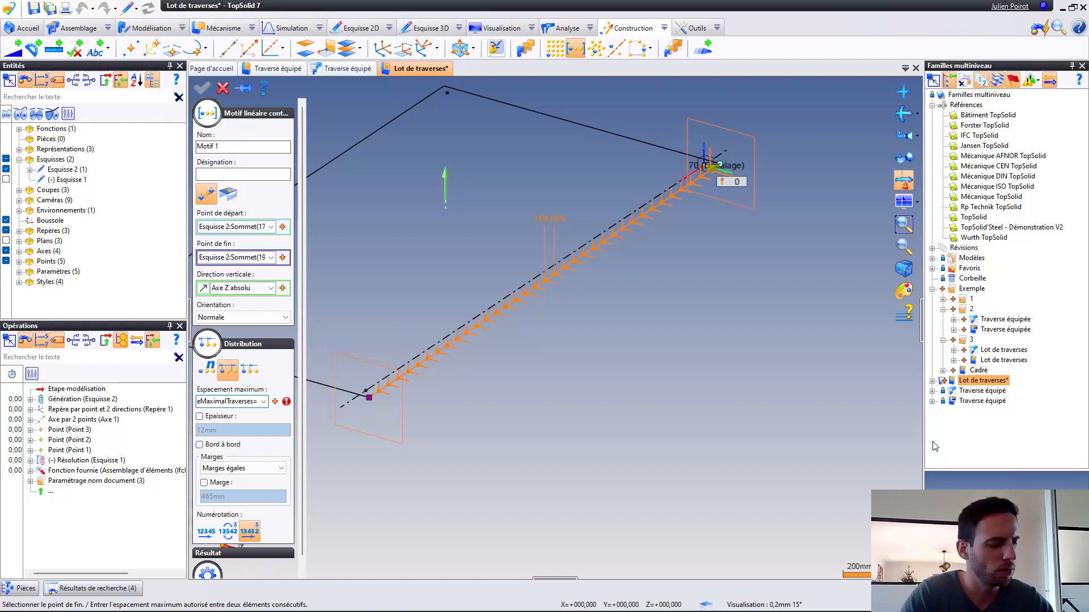
type("1000")
key("Return")
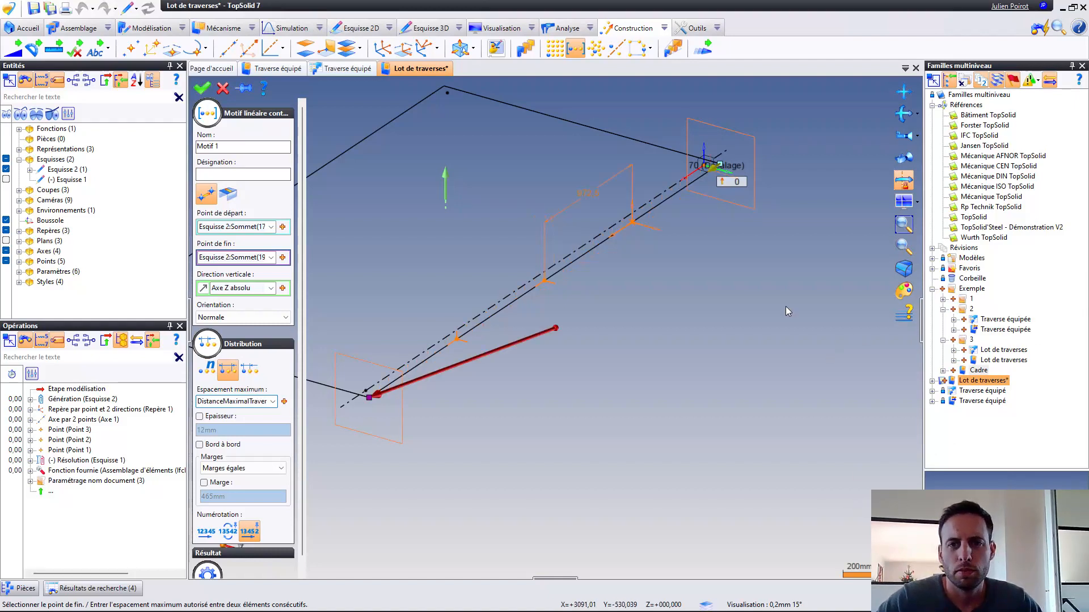
Set the pattern's vertical direction to the reversed Y axis of Repère 1 and validate the pattern
middle_click_drag(603, 243, 651, 284)
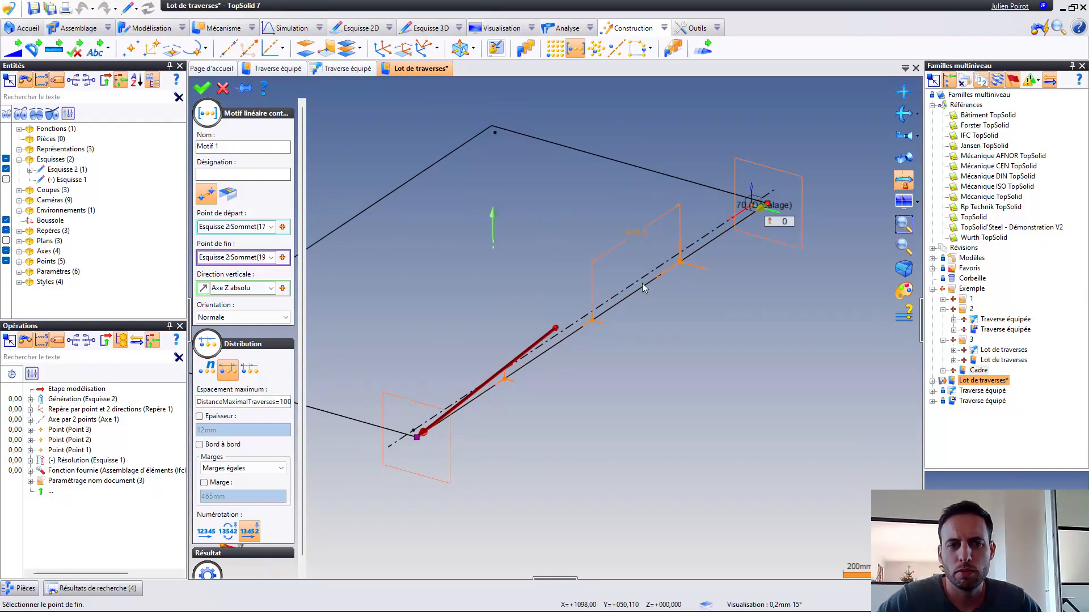
left_click(241, 288)
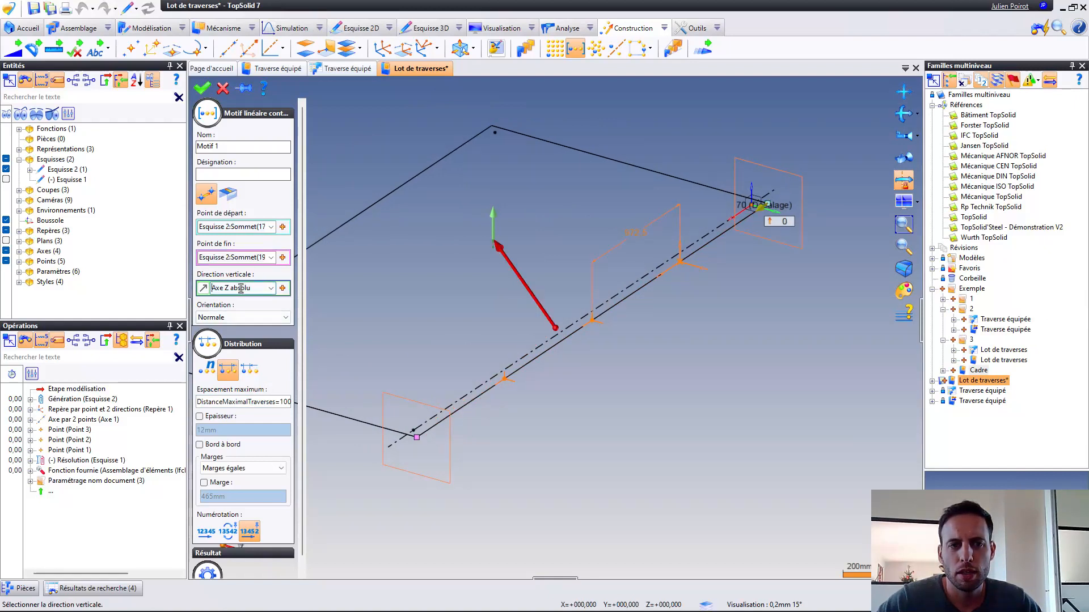
middle_click_drag(443, 338, 530, 360)
scroll(530, 360, "down", 2)
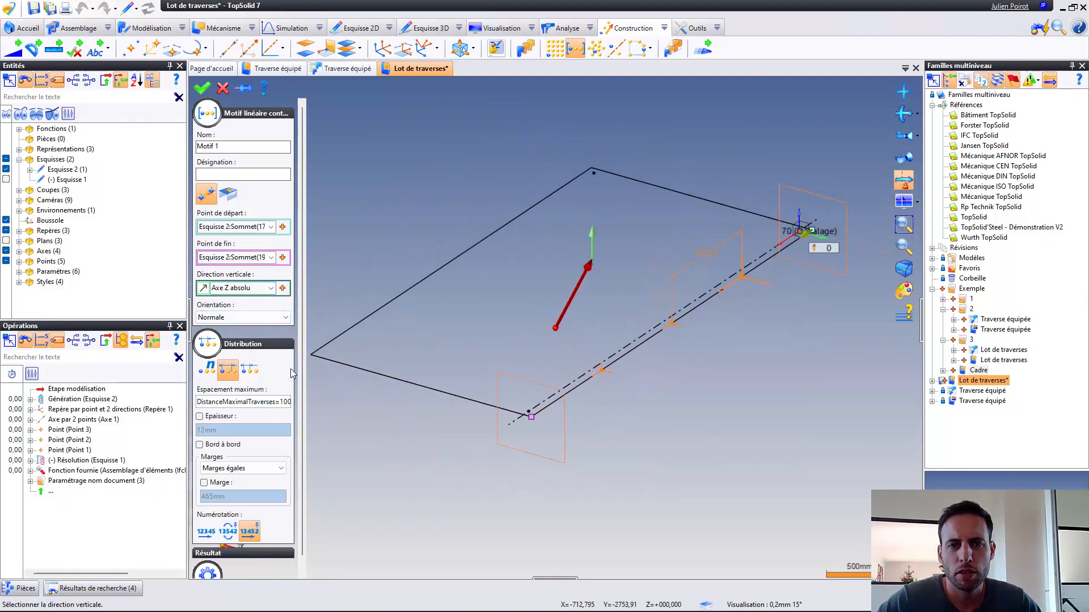
scroll(811, 216, "up", 2)
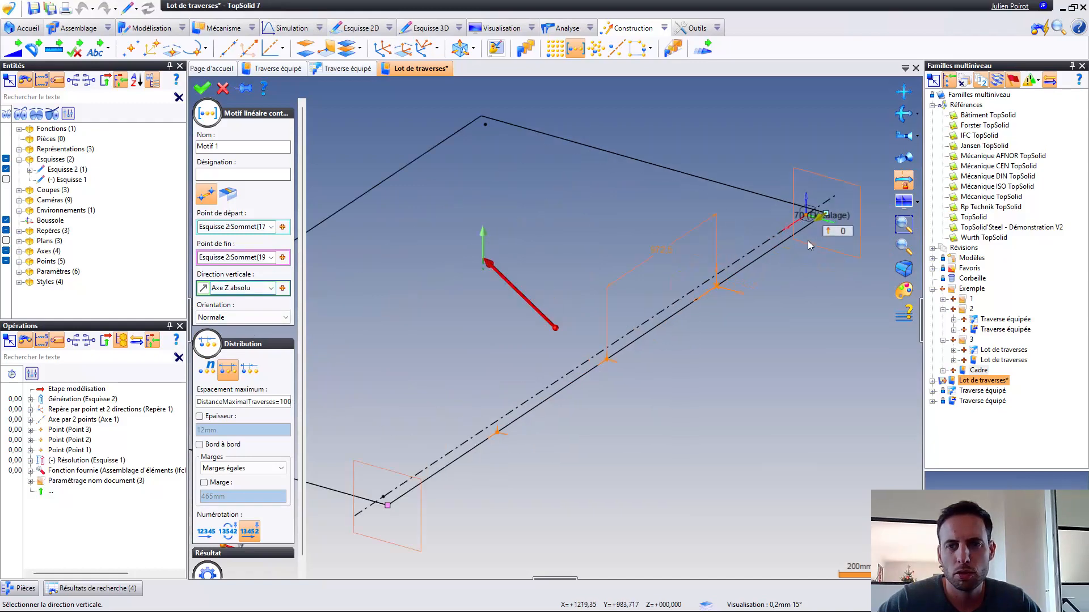
scroll(828, 219, "up", 3)
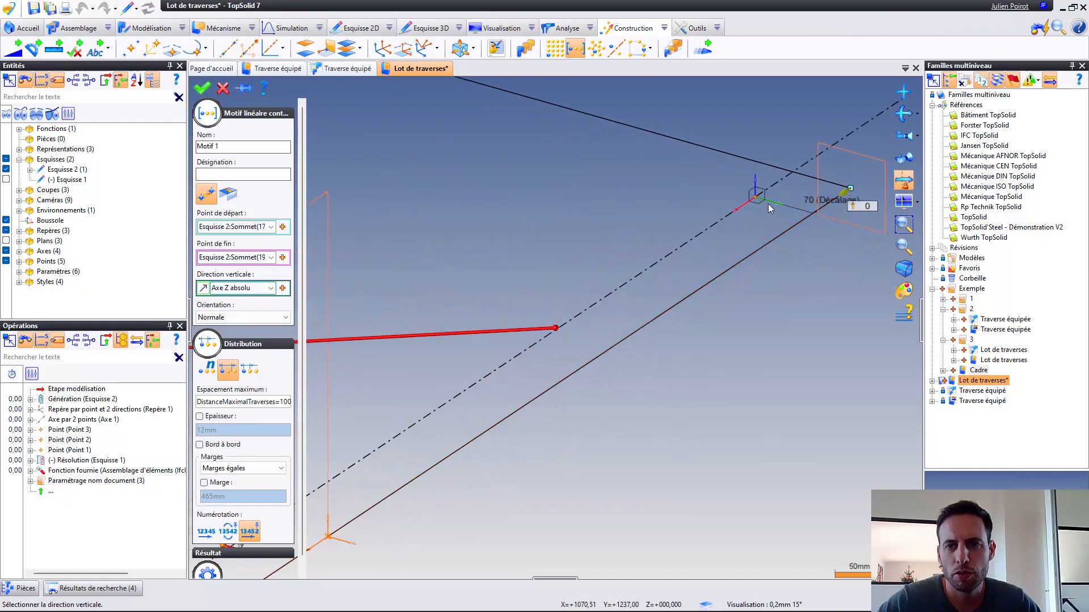
left_click(773, 200)
left_click(204, 288)
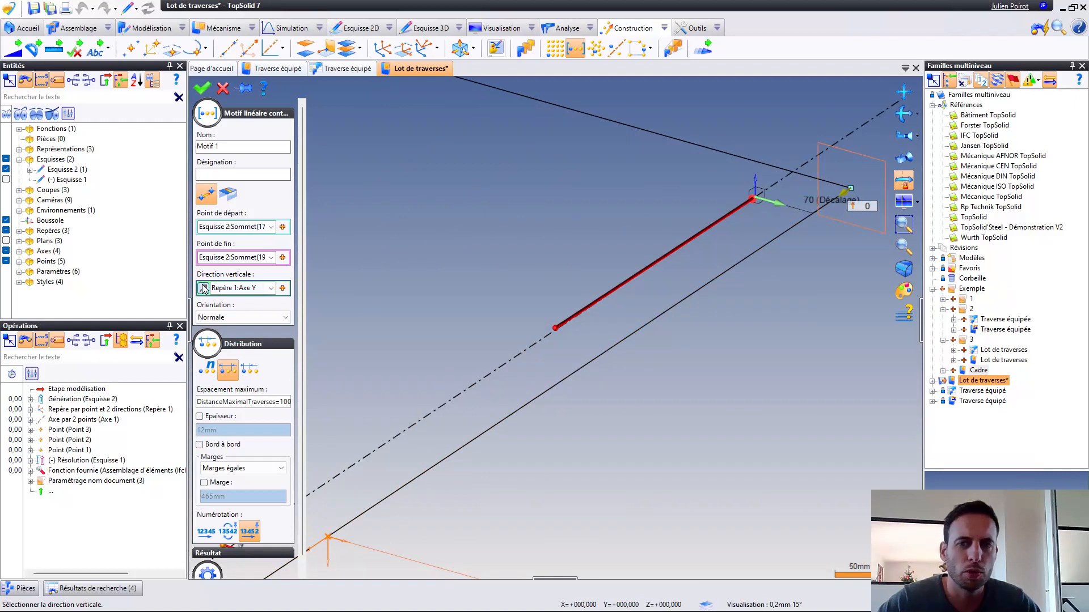
scroll(683, 253, "down", 2)
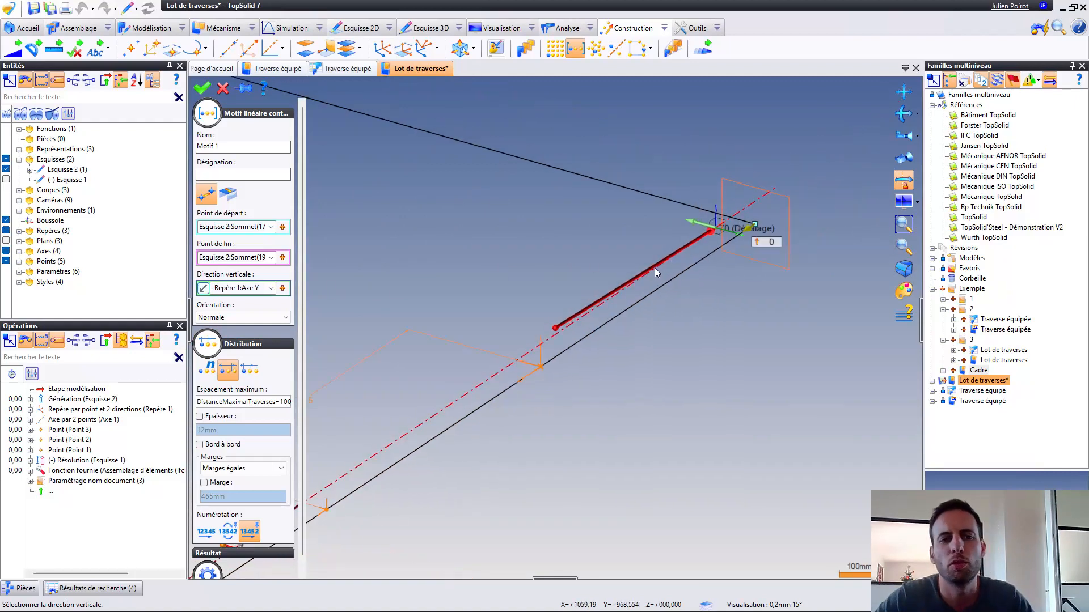
right_click(636, 151)
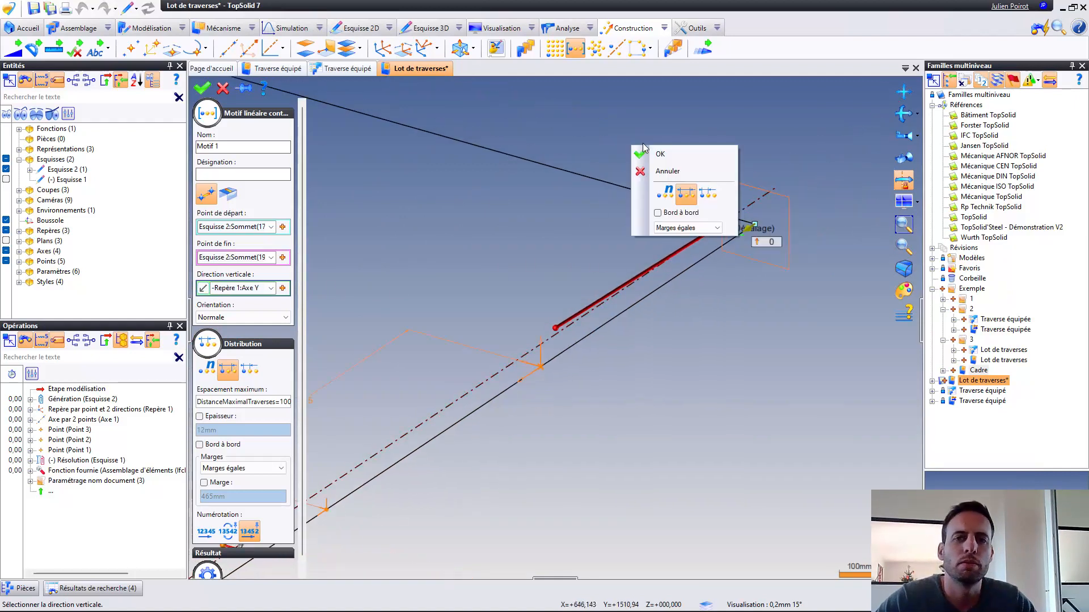
left_click(648, 153)
scroll(699, 308, "down", 2)
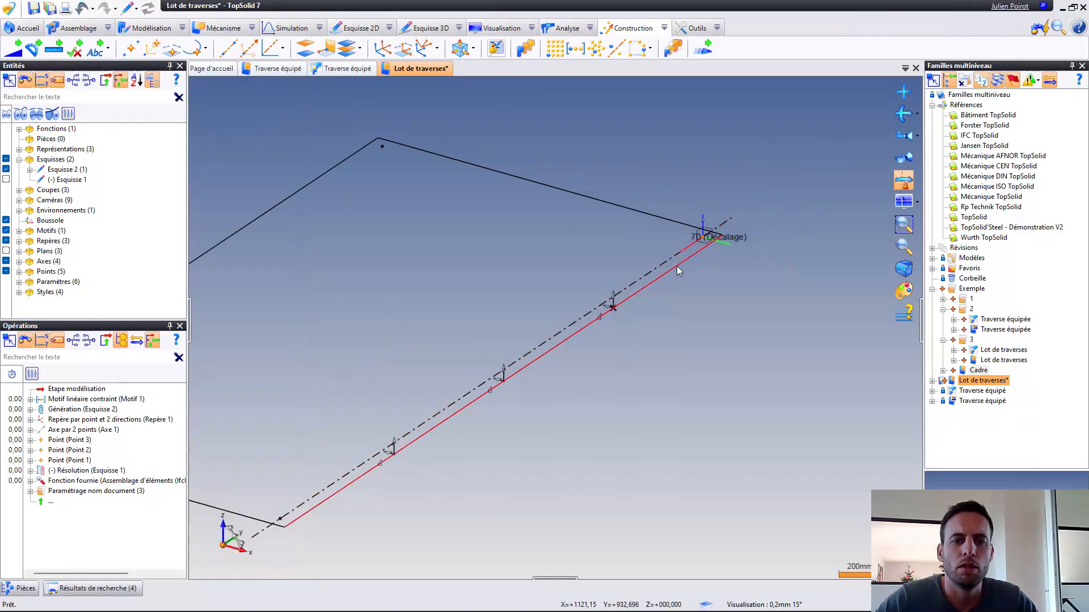
Start including the Traverse équipé document in the Lot de traverses assembly, after collapsing the Exemple folder in the project tree
mouse_move(518, 321)
middle_mouse_down()
mouse_move(581, 318)
mouse_move(567, 299)
mouse_move(523, 301)
mouse_move(508, 320)
middle_mouse_up()
scroll(522, 327, "down", 1)
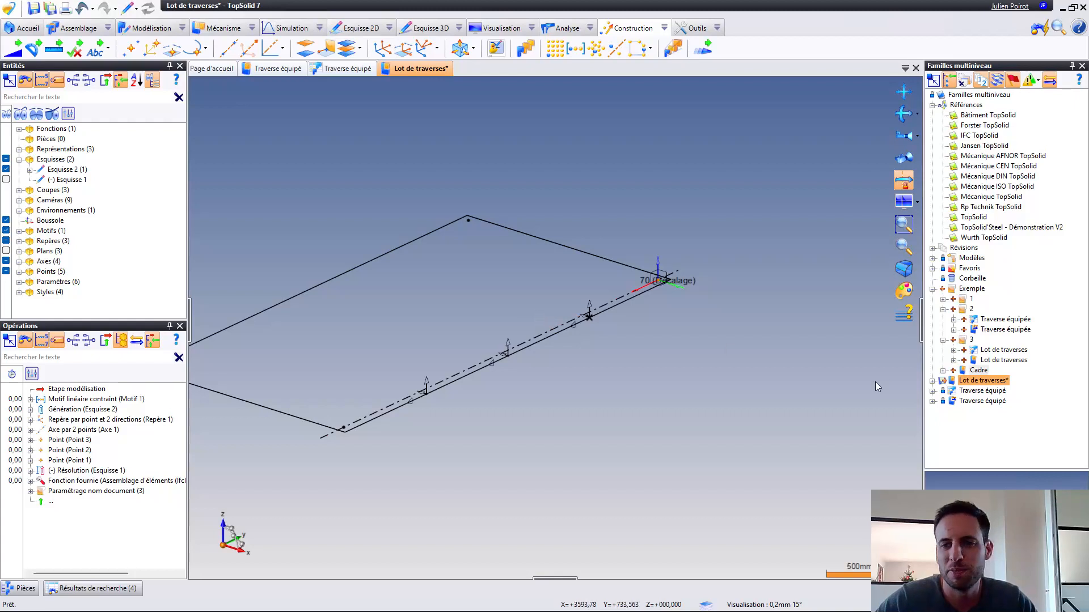
left_click(1006, 352)
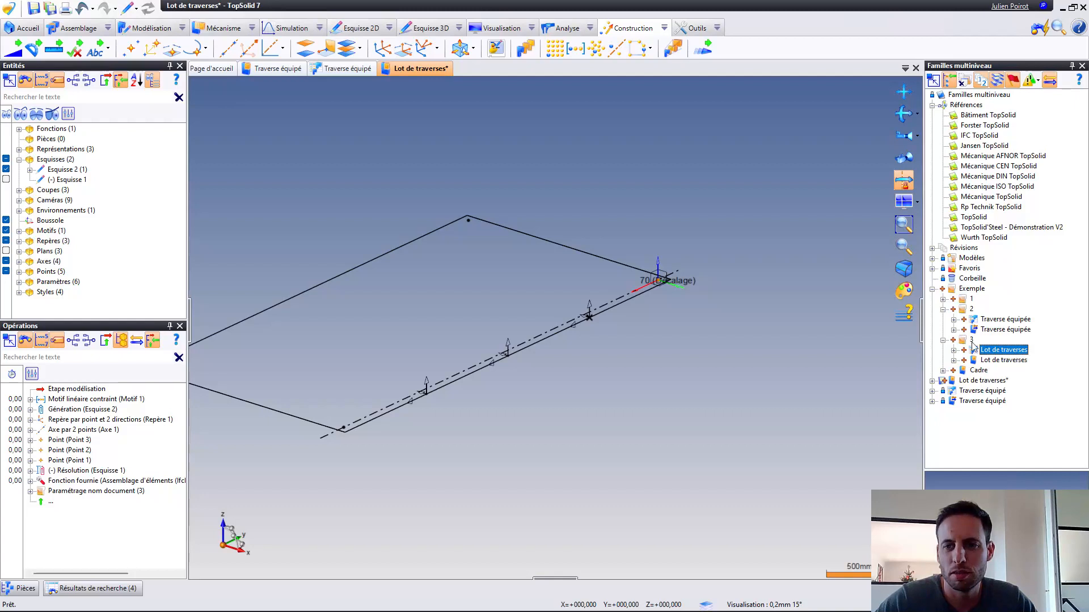
left_click(942, 310)
left_click(932, 289)
left_click(986, 310)
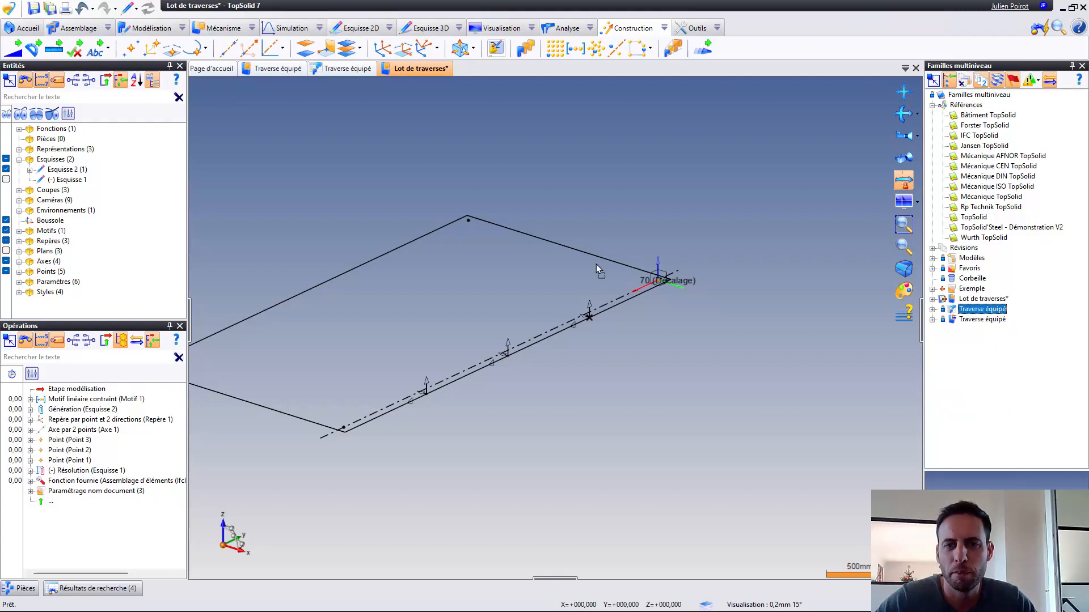
left_click_drag(597, 264, 557, 318)
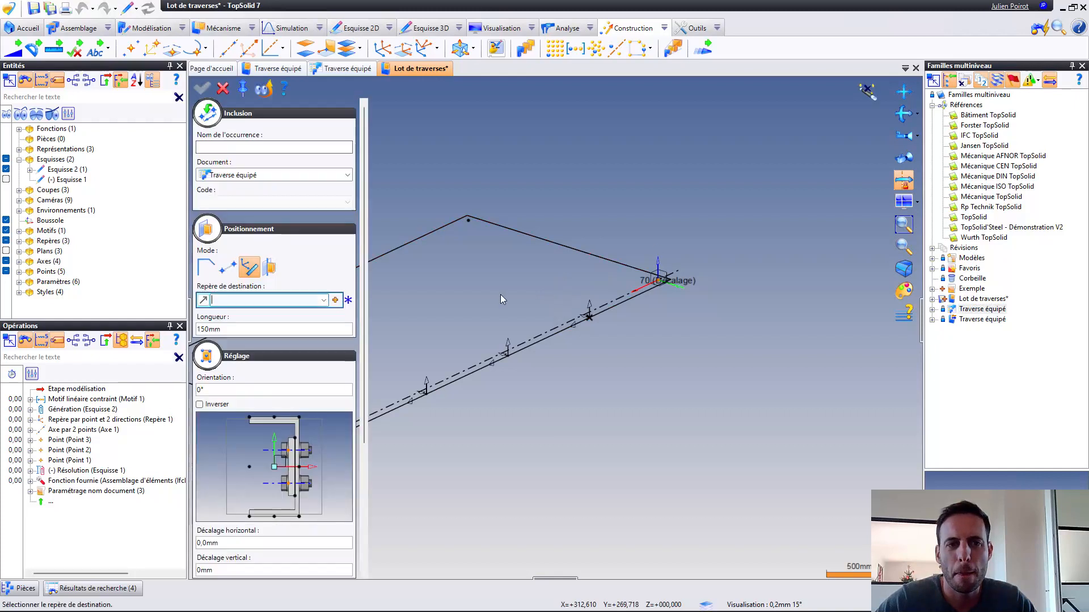
left_click(206, 115)
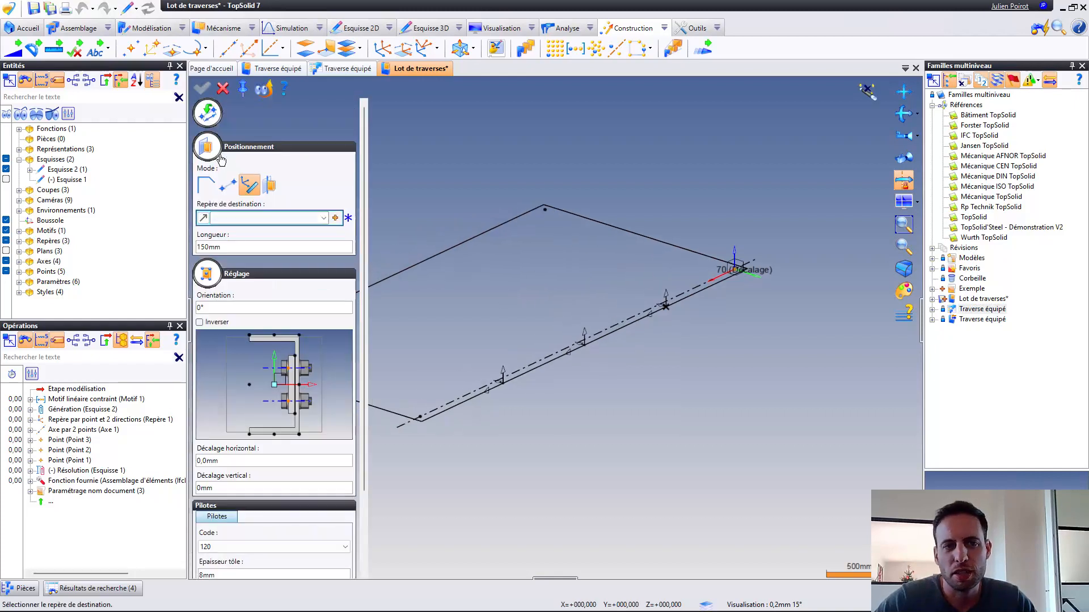
Try positioning the included crossbar by two points, from a corner vertex of Esquisse 2 to Point 2
left_click(206, 186)
scroll(454, 276, "down", 2)
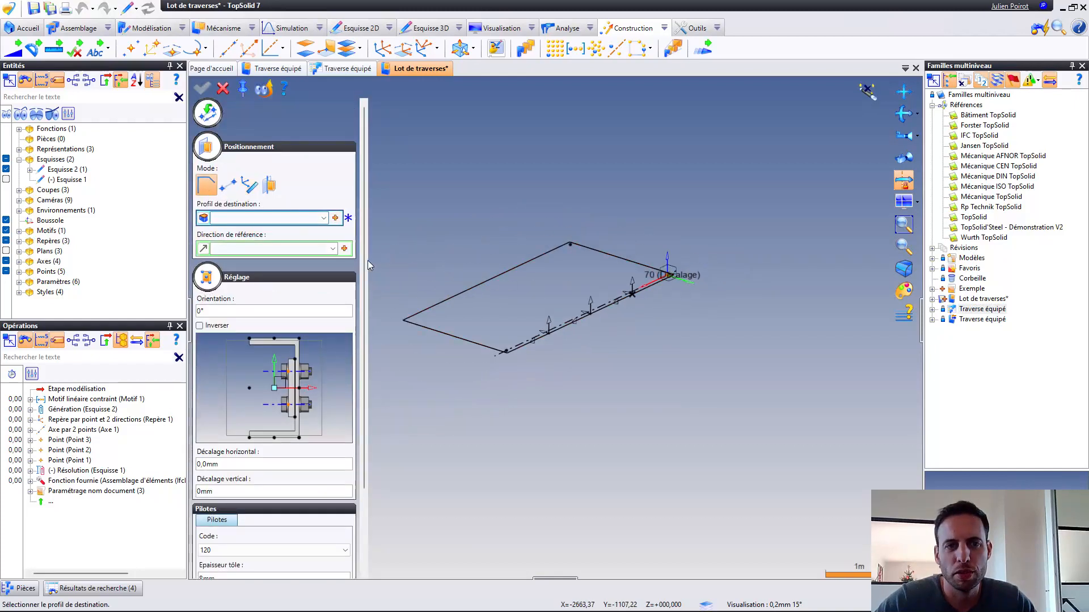
left_click(228, 185)
left_click(400, 321)
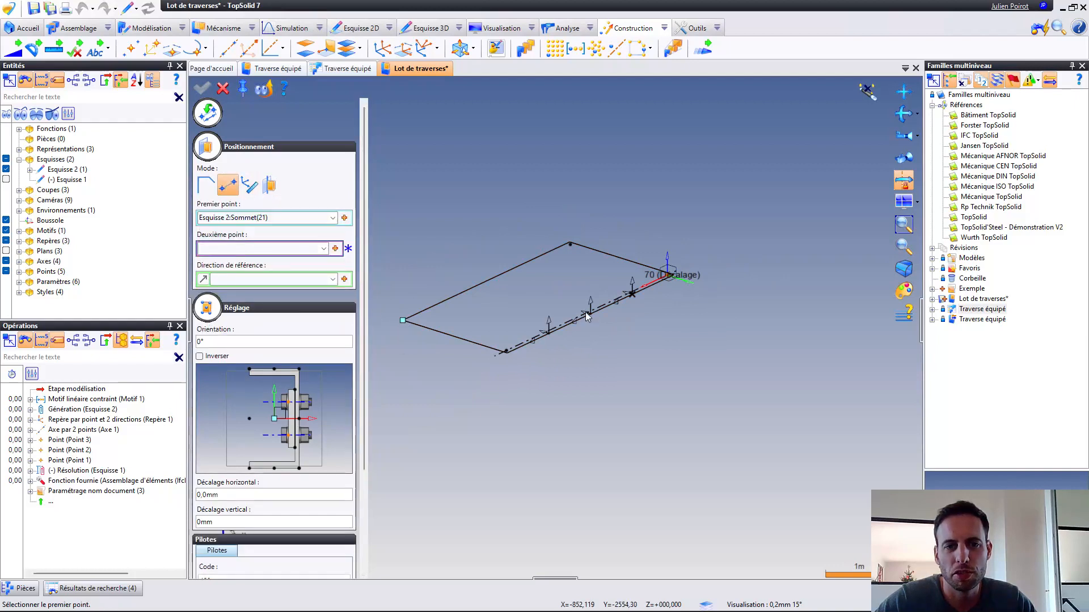
left_click(554, 327)
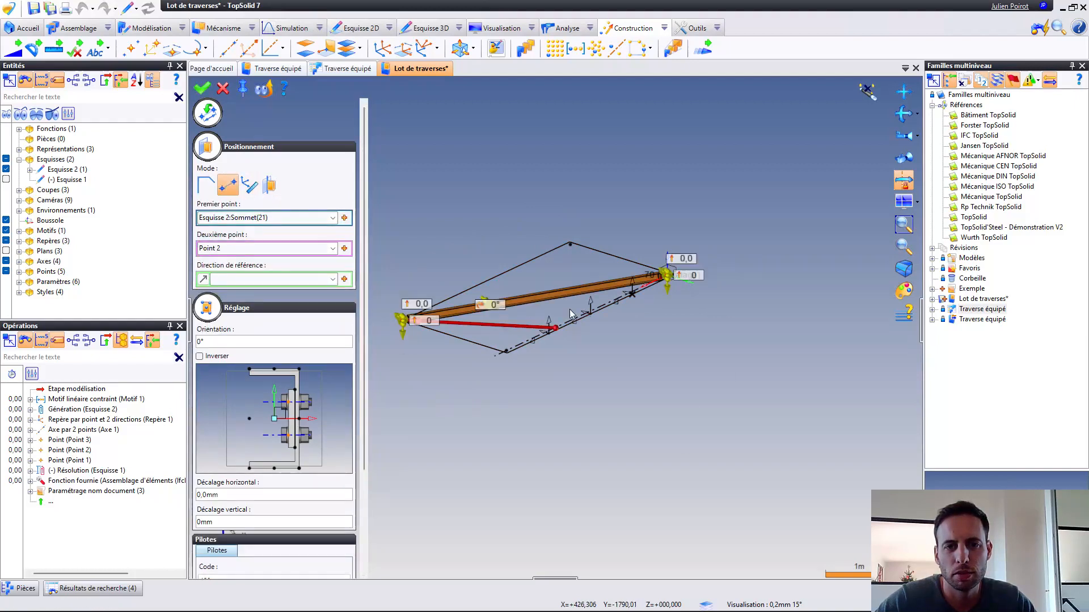
scroll(628, 274, "up", 2)
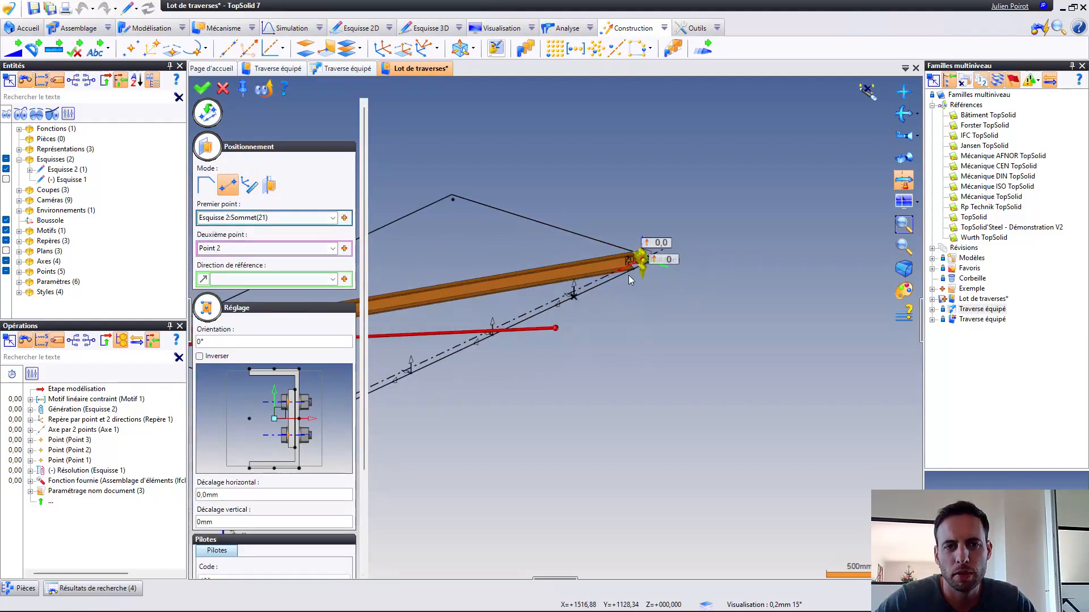
Position the crossbar by destination frame on Motif 1, with its length taken from the Esquisse 2 contour segment perpendicular to Axe 1
left_click(250, 185)
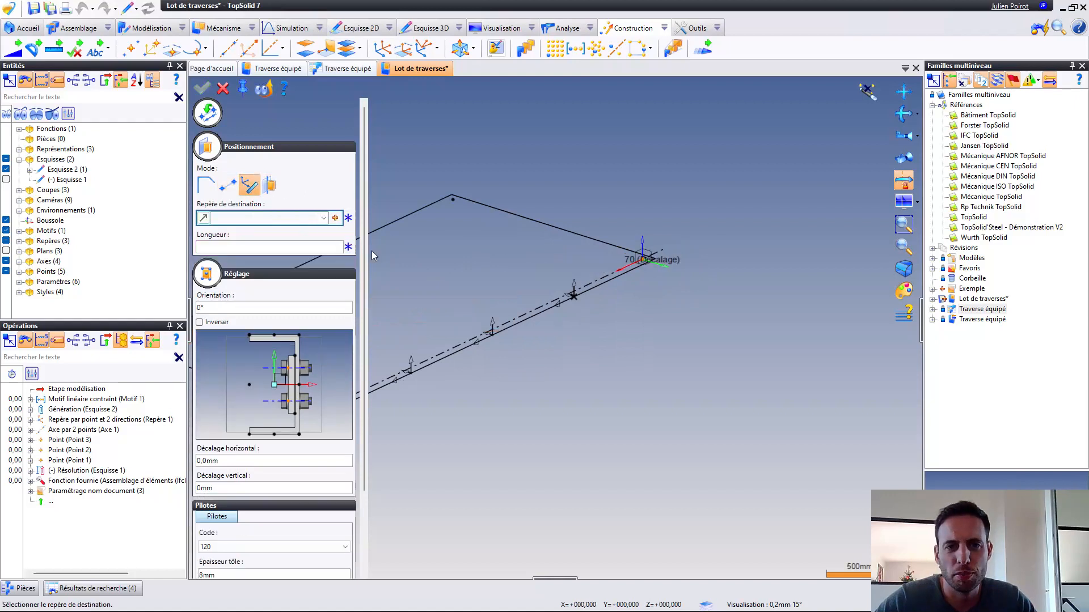
left_click(570, 302)
left_click(283, 248)
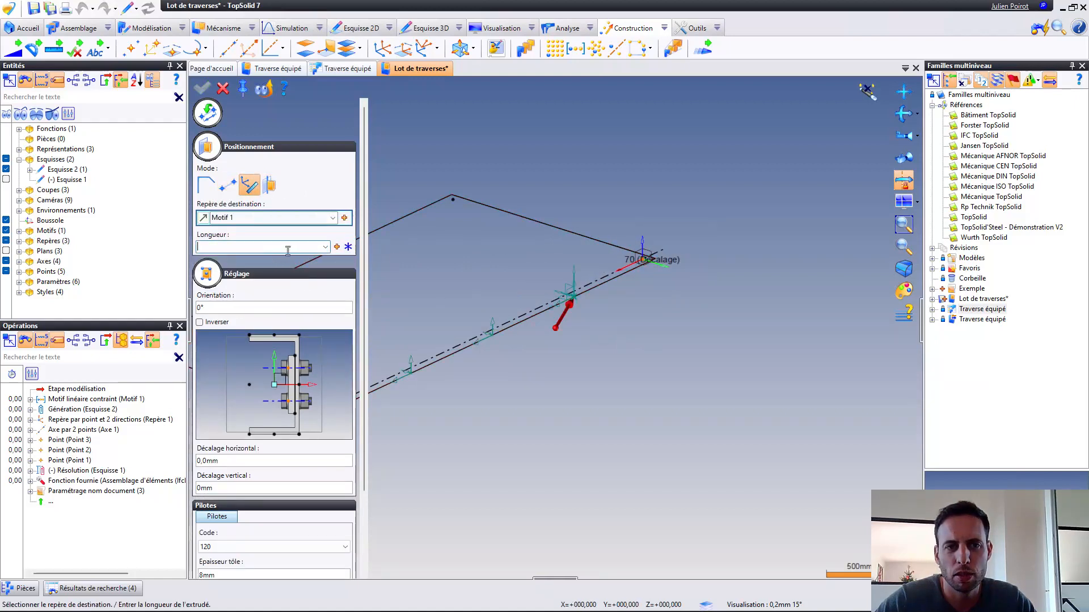
left_click(337, 248)
left_click(385, 291)
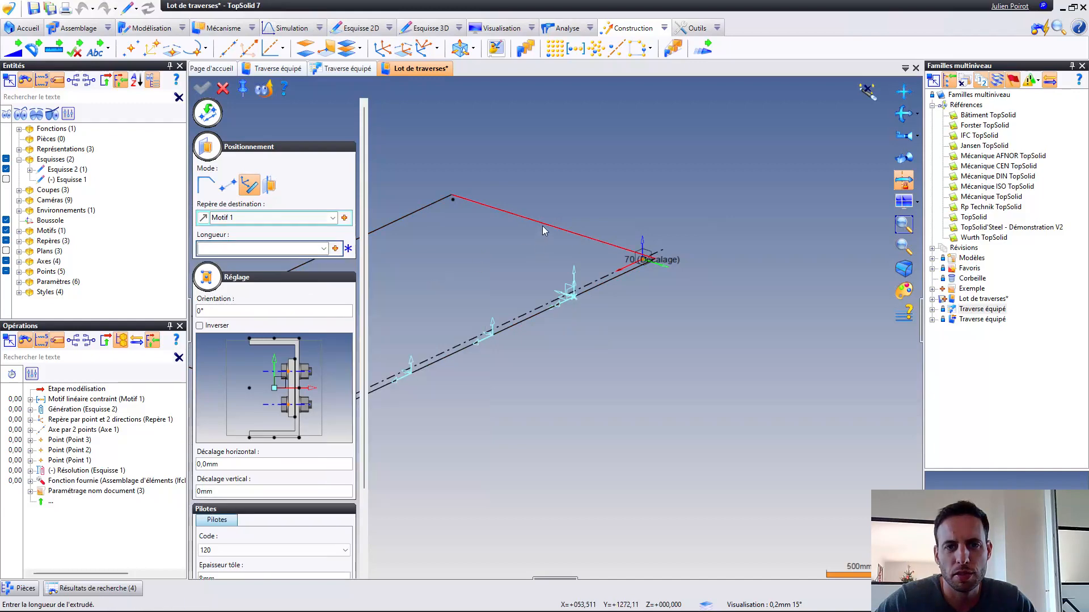
left_click(542, 229)
Set the crossbar's Décalage driver to the formula Décalage+10
scroll(618, 329, "up", 5)
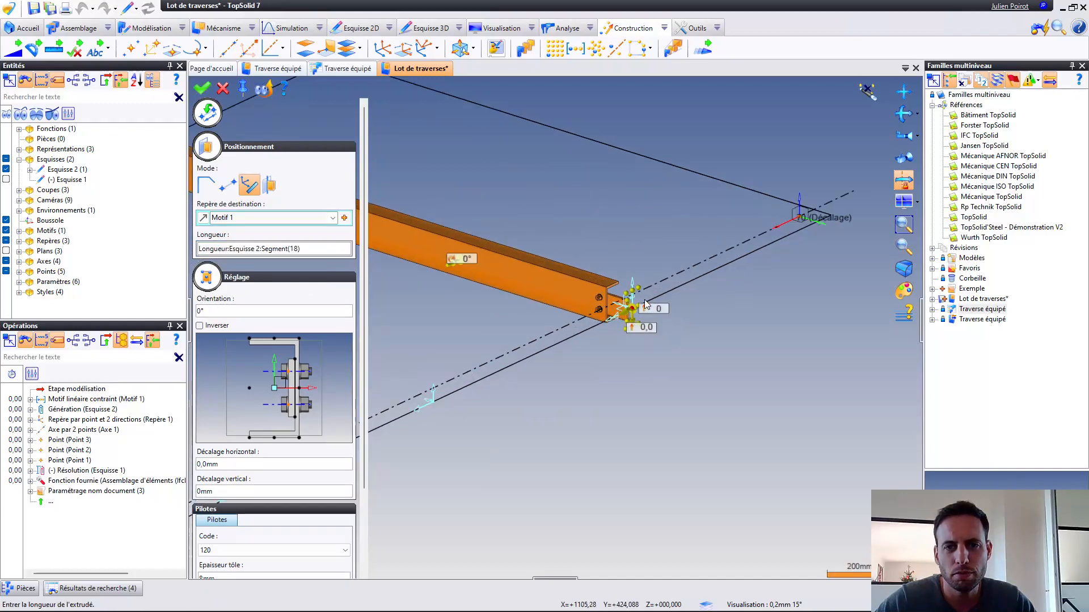
mouse_move(646, 305)
middle_mouse_down()
mouse_move(630, 309)
mouse_move(638, 298)
middle_mouse_up()
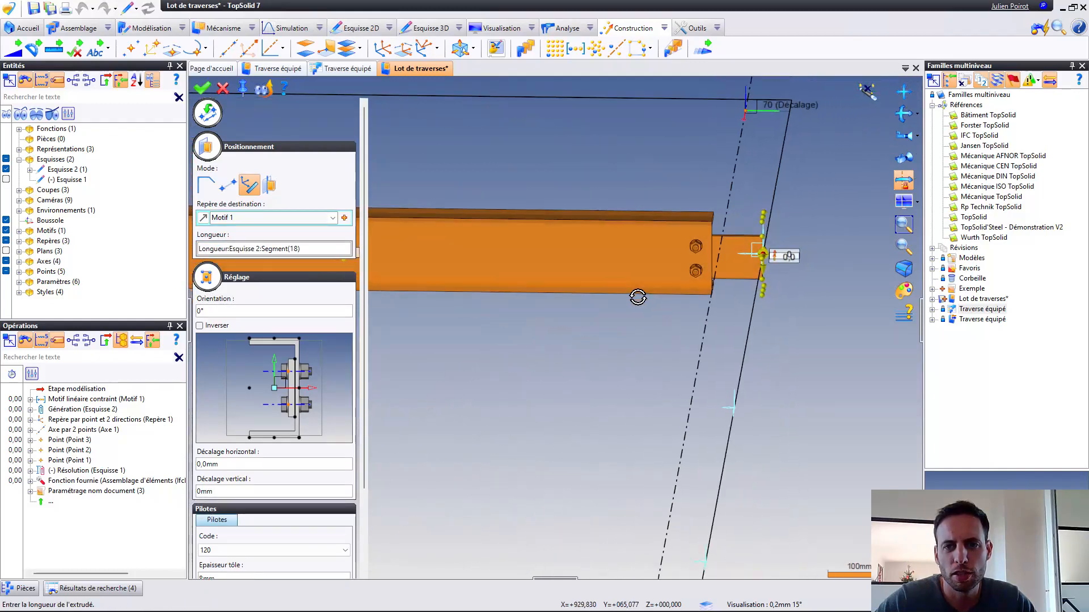
scroll(747, 241, "up", 2)
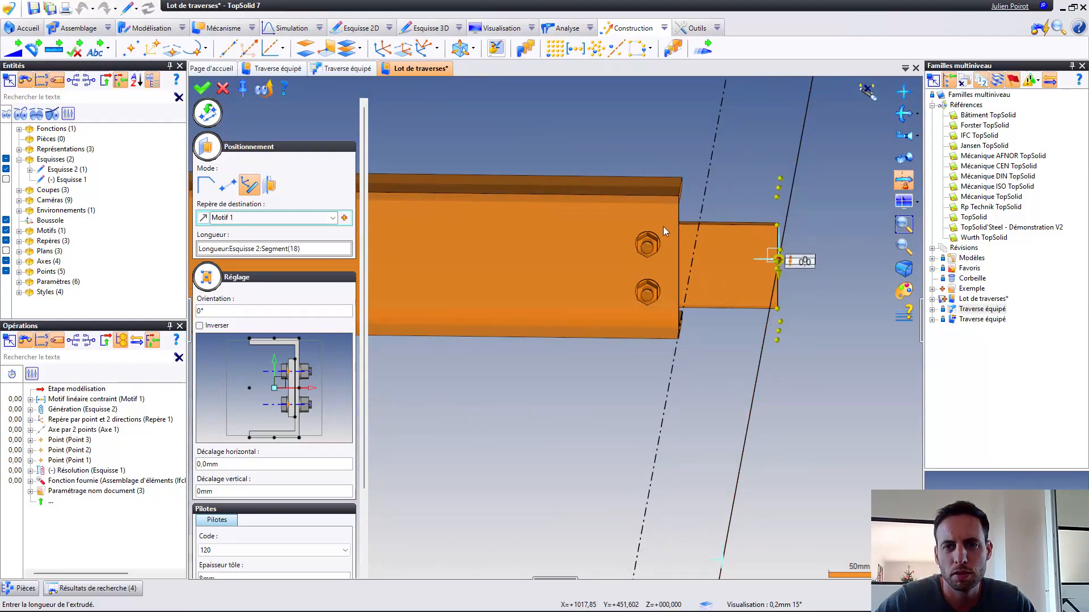
mouse_move(726, 235)
middle_mouse_down()
mouse_move(736, 228)
mouse_move(724, 222)
middle_mouse_up()
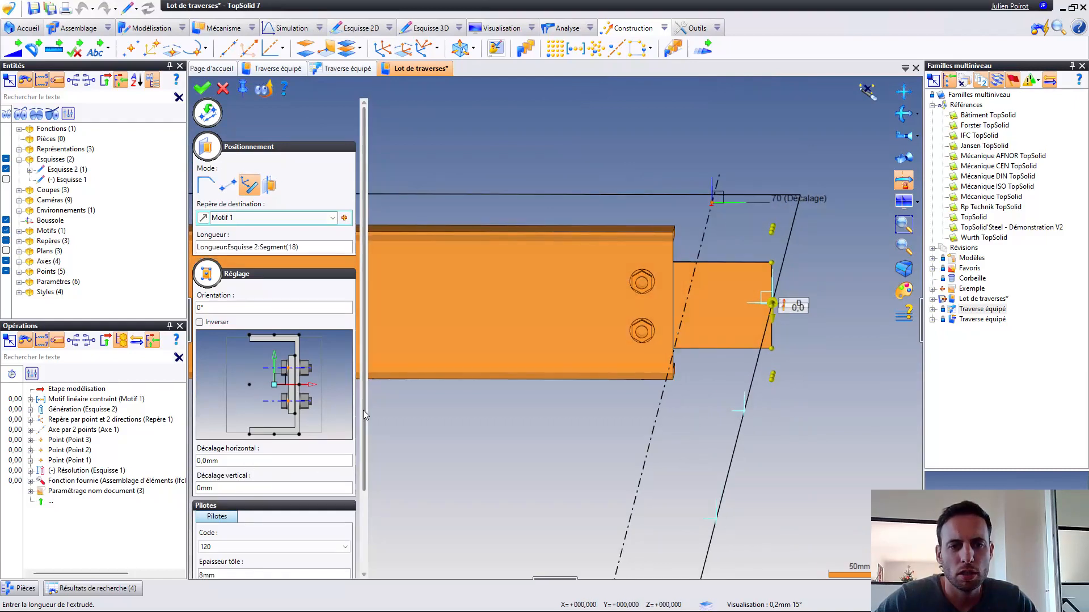
left_click_drag(363, 410, 366, 496)
double_click(251, 510)
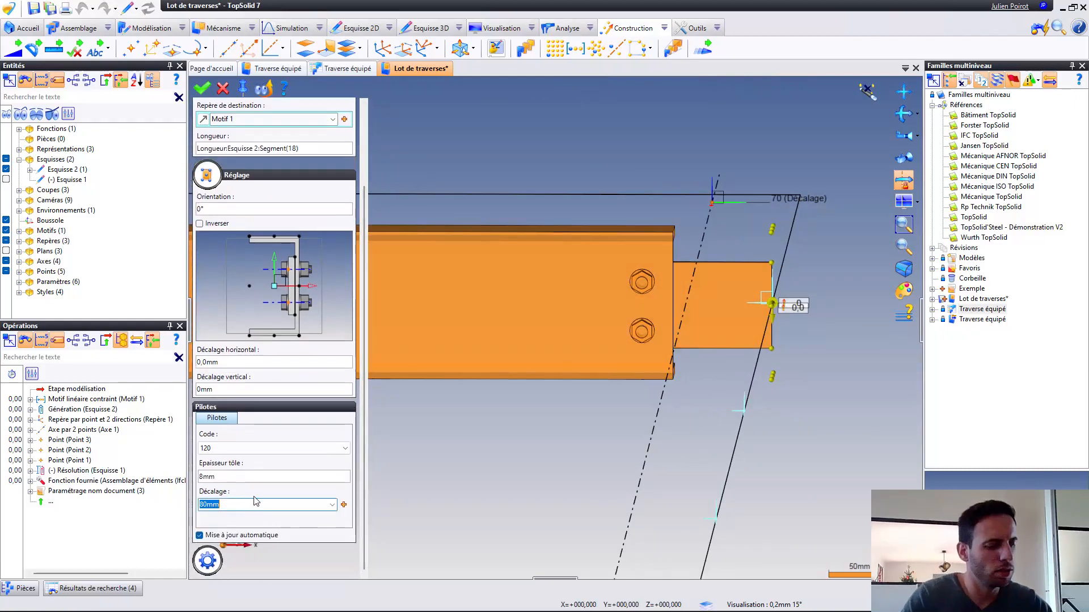
type("Décalage+10")
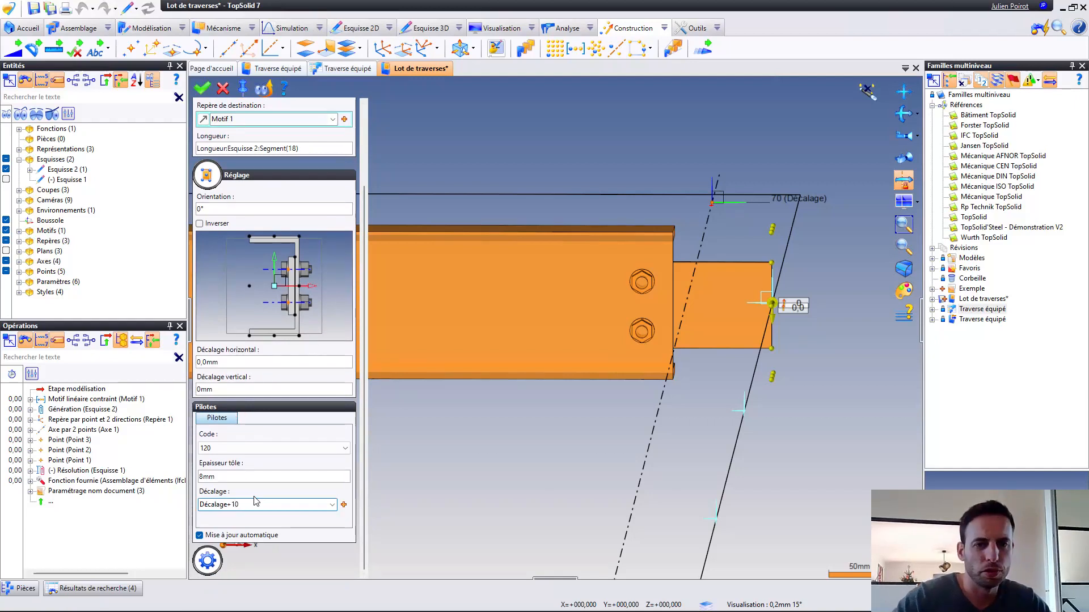
key("Return")
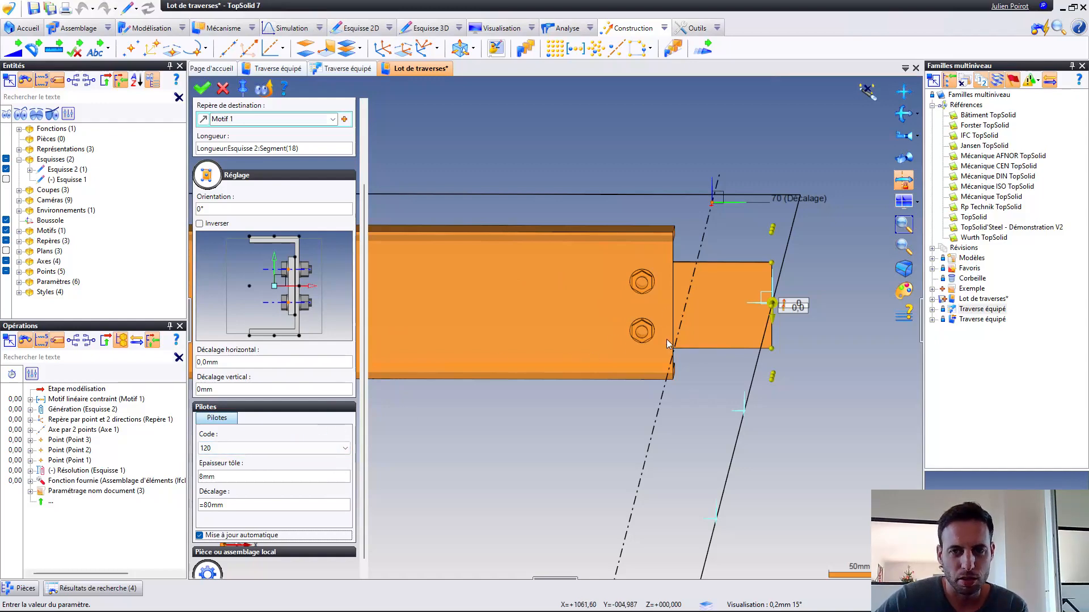
Anchor the crossbar by the top middle point of its section on the pattern frame
middle_click_drag(666, 339, 630, 335)
scroll(631, 334, "down", 2)
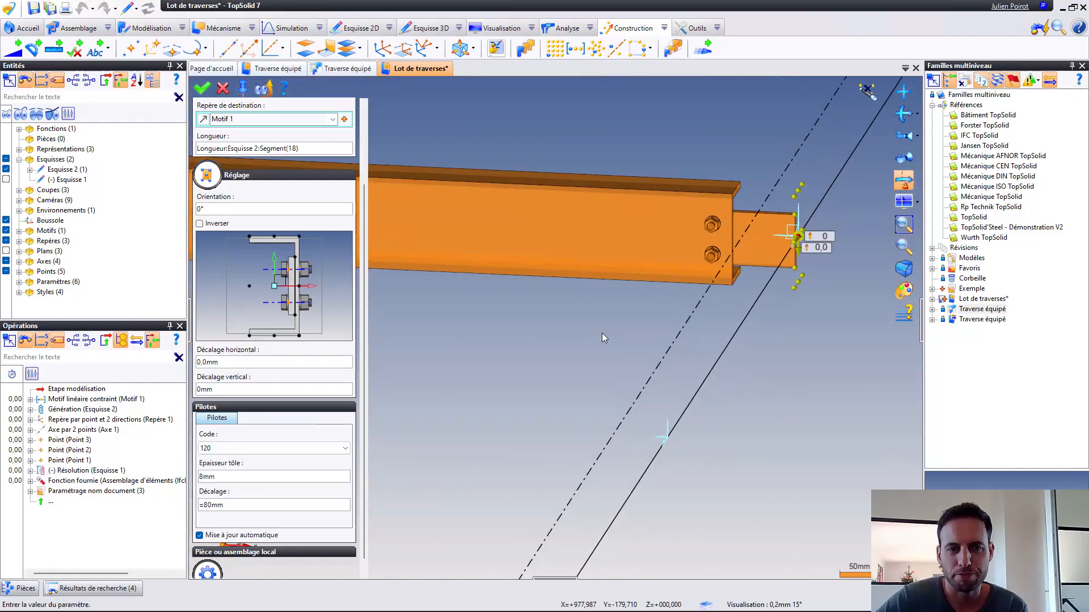
middle_click_drag(515, 285, 556, 288)
middle_click_drag(778, 255, 707, 222)
scroll(706, 236, "up", 3)
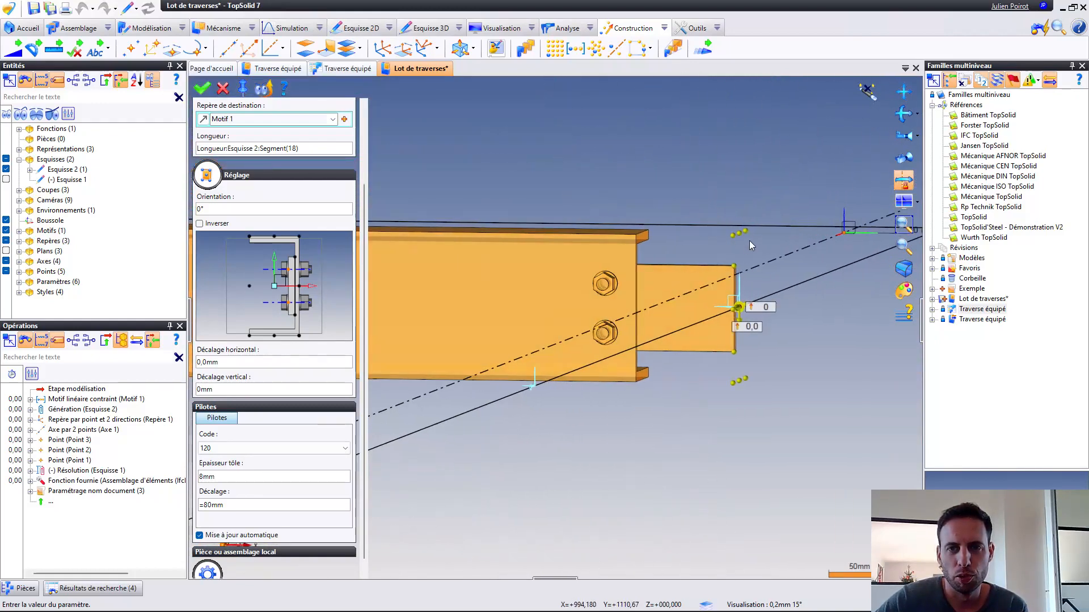
left_click(740, 233)
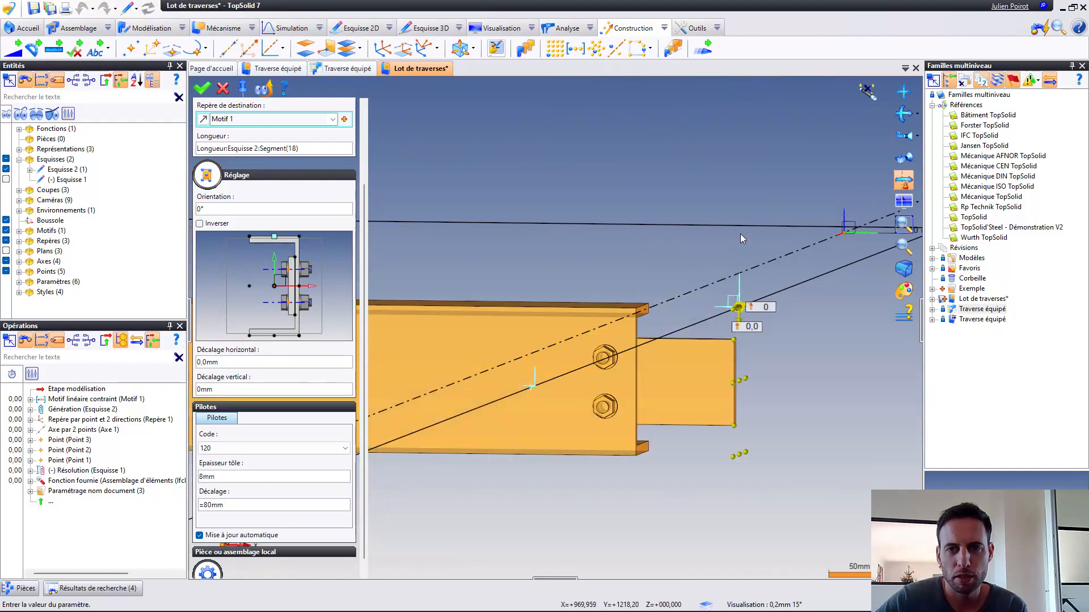
Test the crossbar's Code driver with sizes 80 and 100, and set it back to 120
middle_click_drag(590, 356, 543, 333)
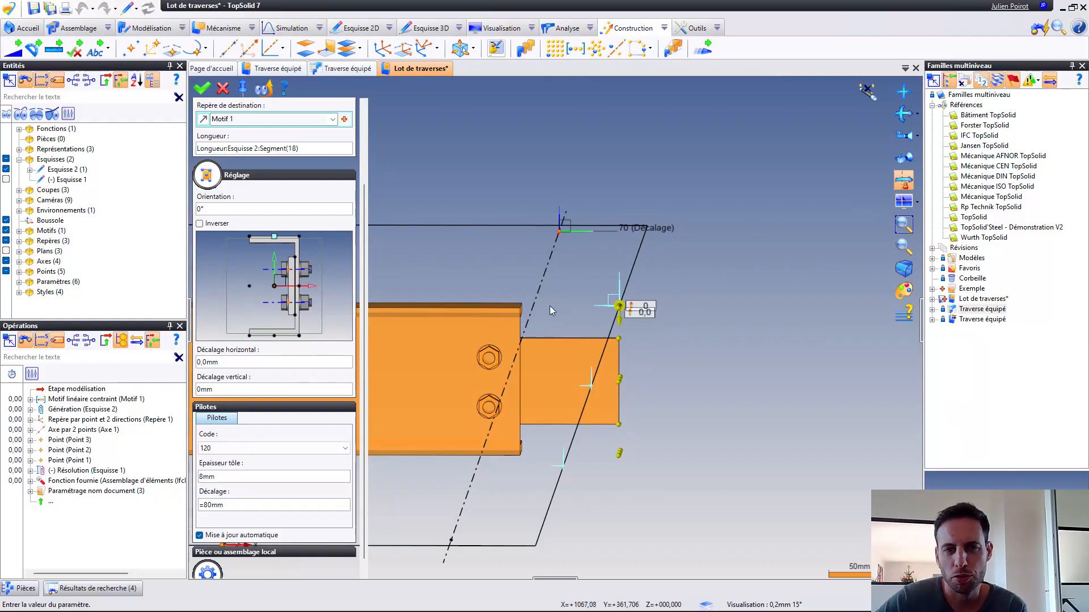
scroll(581, 307, "down", 1)
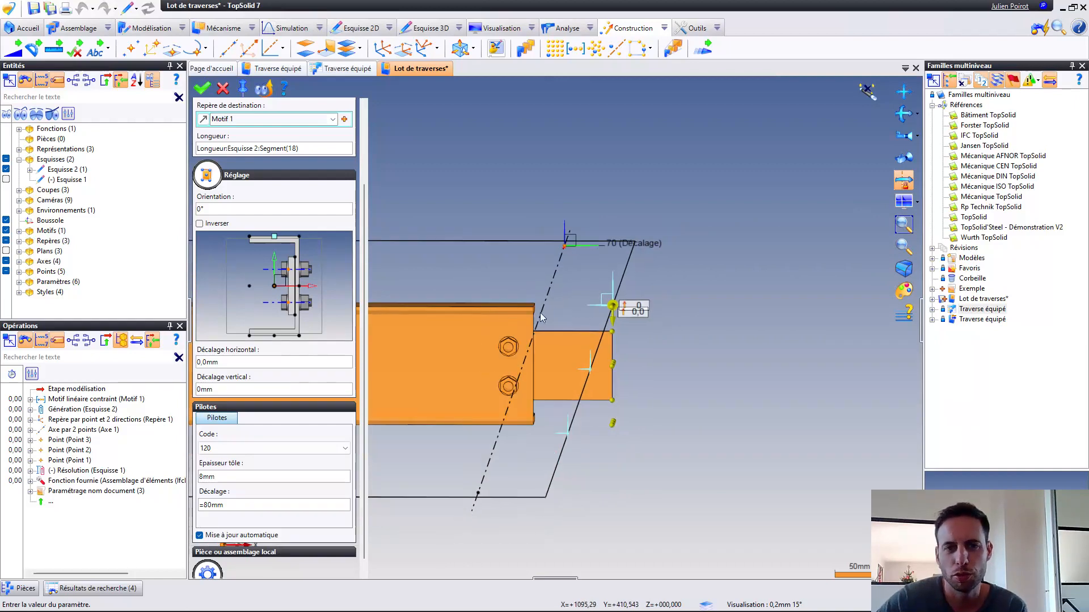
mouse_move(474, 348)
middle_mouse_down()
mouse_move(454, 355)
mouse_move(488, 362)
middle_mouse_up()
left_click(250, 449)
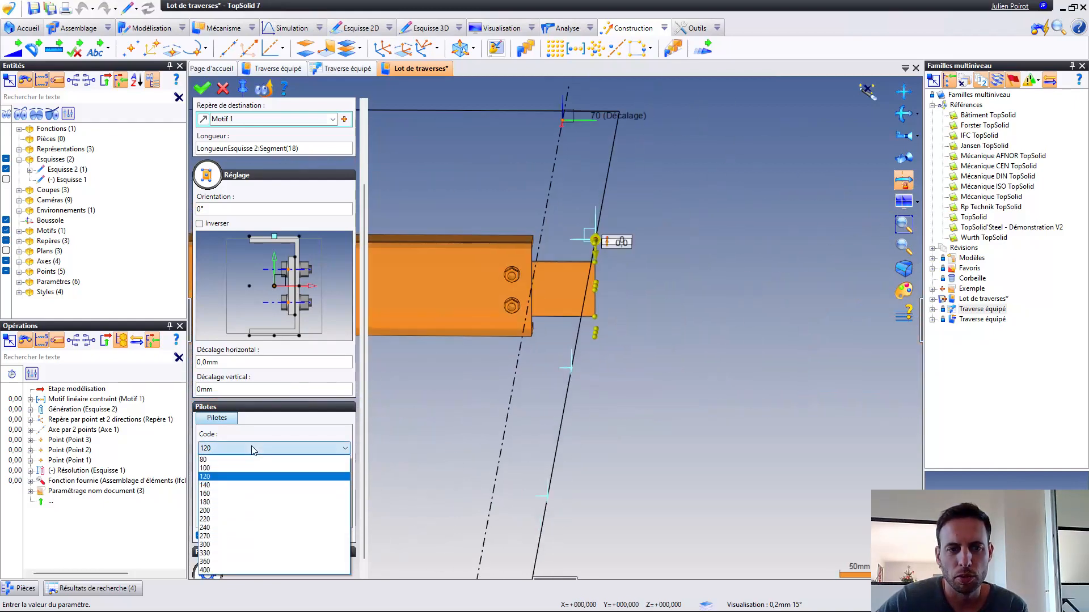
left_click(236, 460)
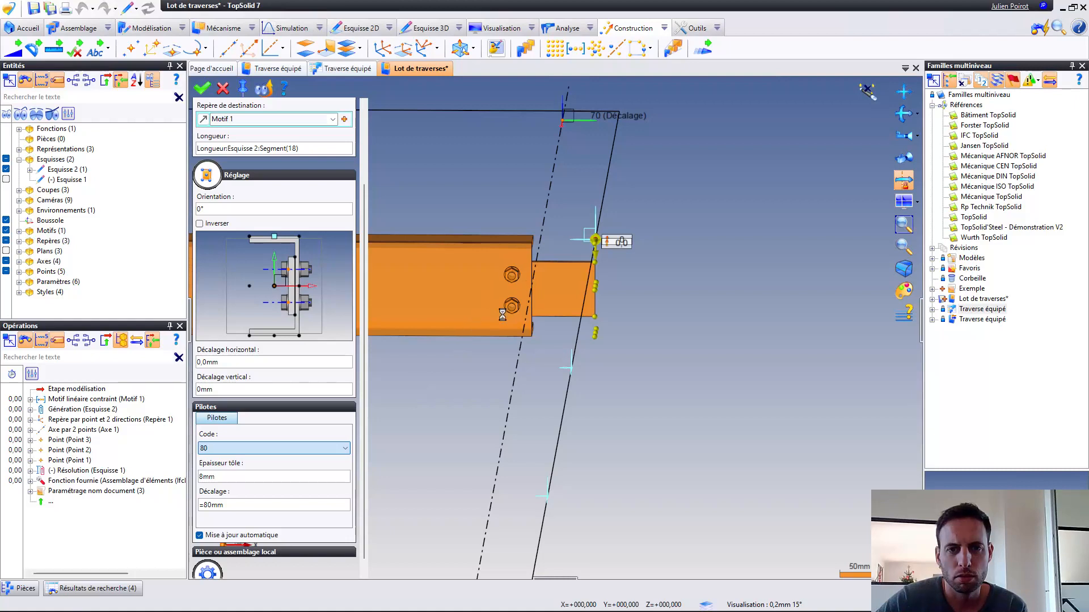
left_click(251, 448)
left_click(238, 468)
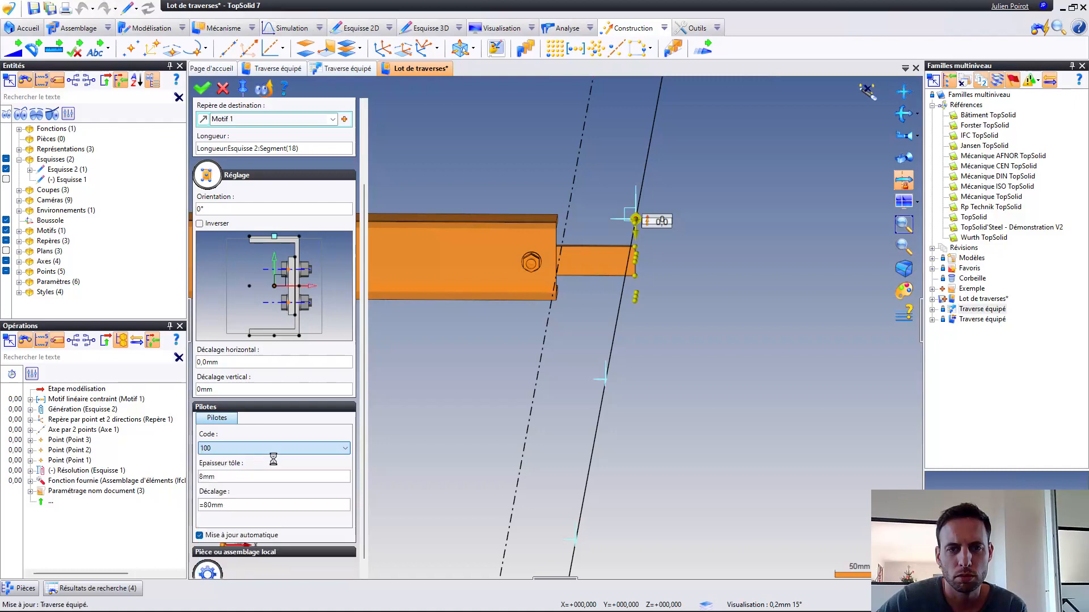
left_click(278, 452)
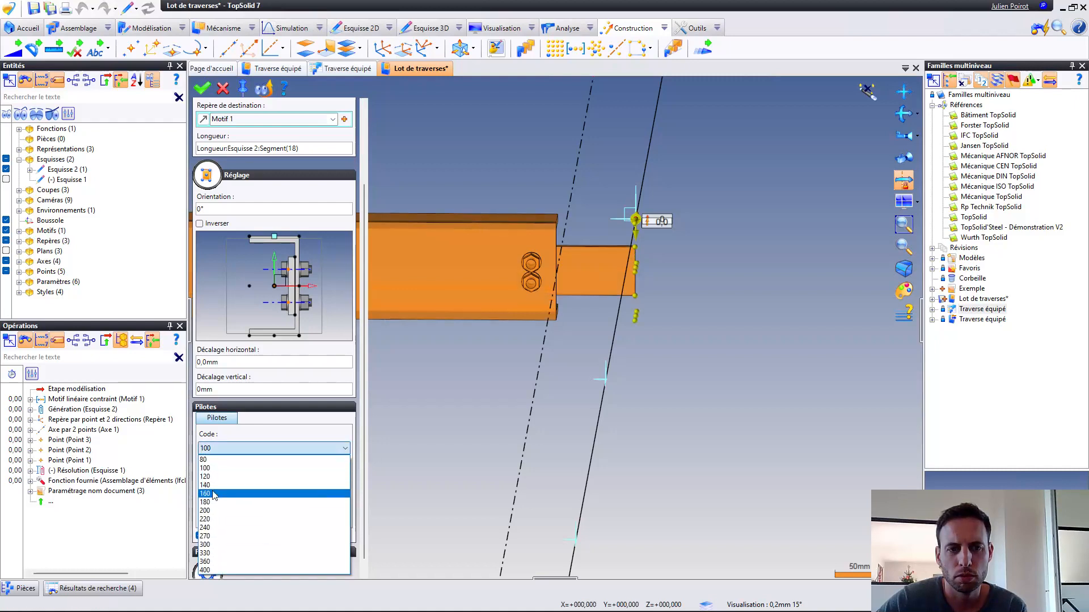
left_click(218, 480)
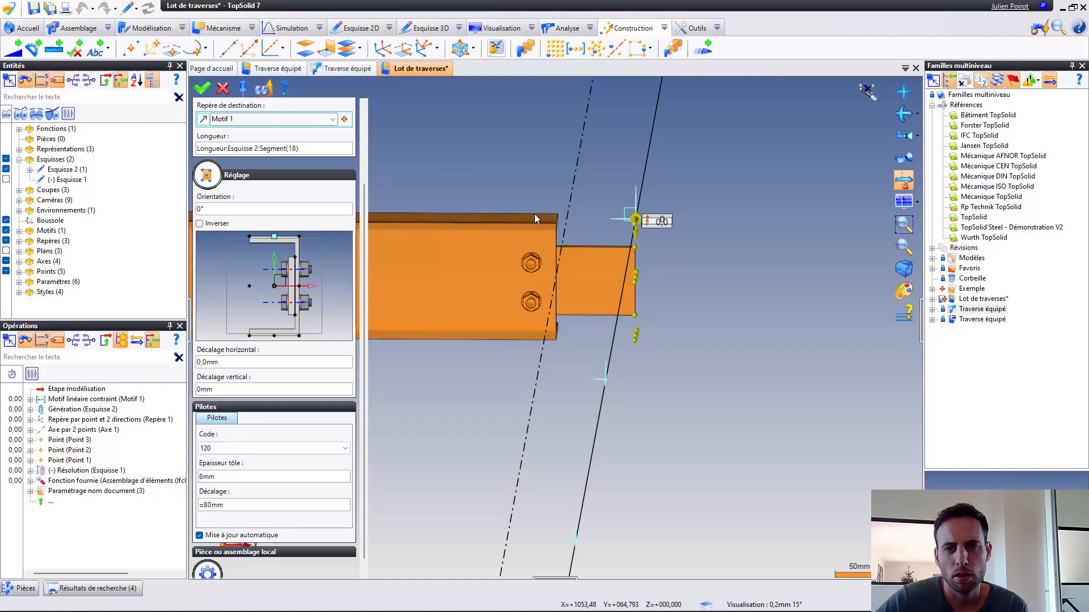
Validate the crossbar inclusion and leave the inclusion command without placing another occurrence
right_click(508, 171)
left_click(518, 180)
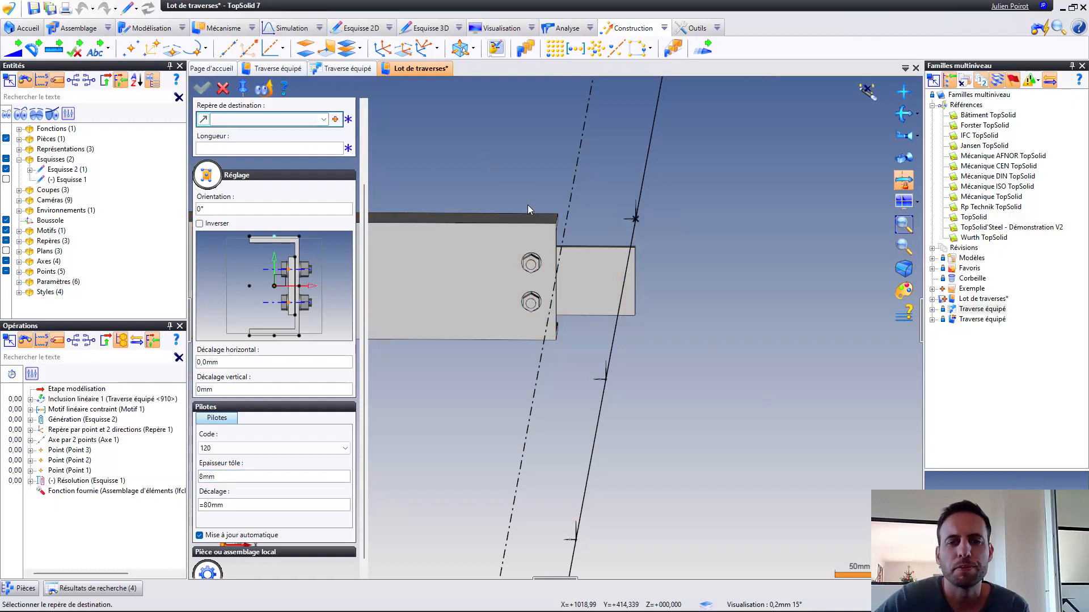
left_click(223, 88)
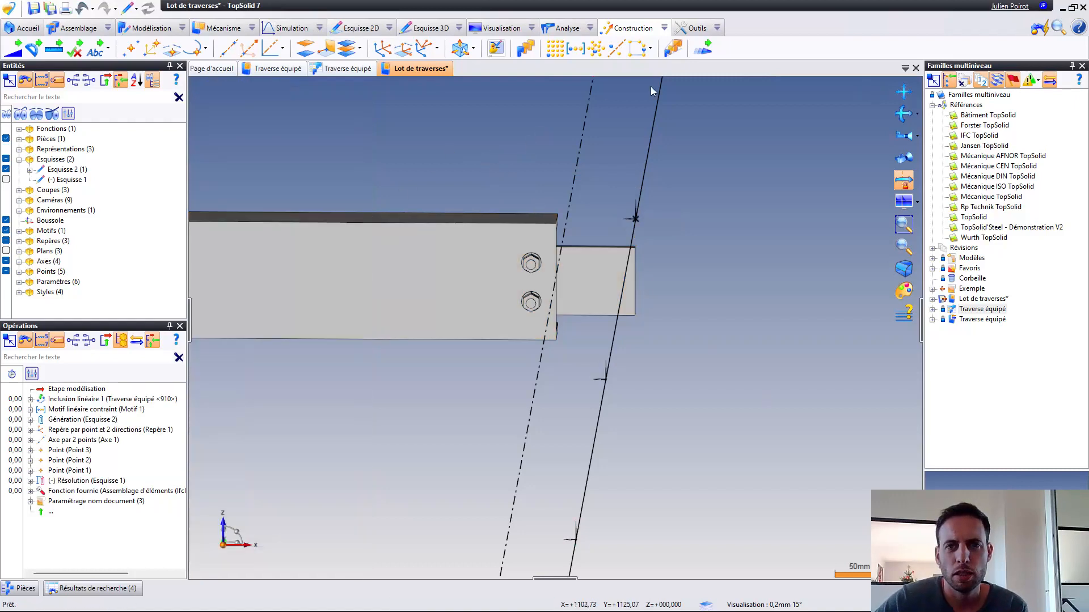
Repeat the included Traverse équipé along Motif 1, keeping the original instance included, and save the assembly
left_click(522, 48)
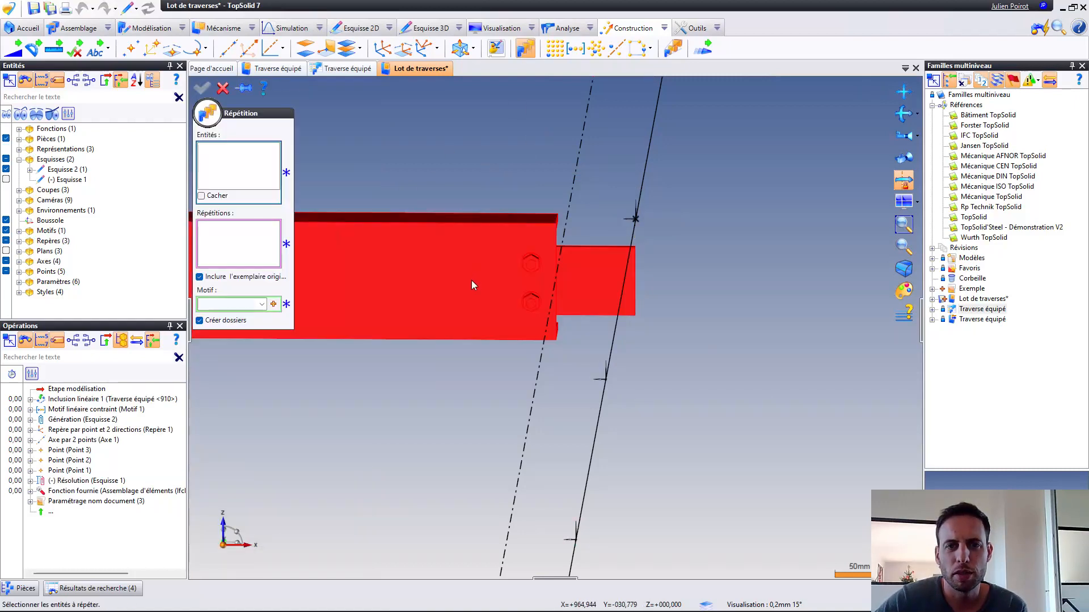
left_click(474, 284)
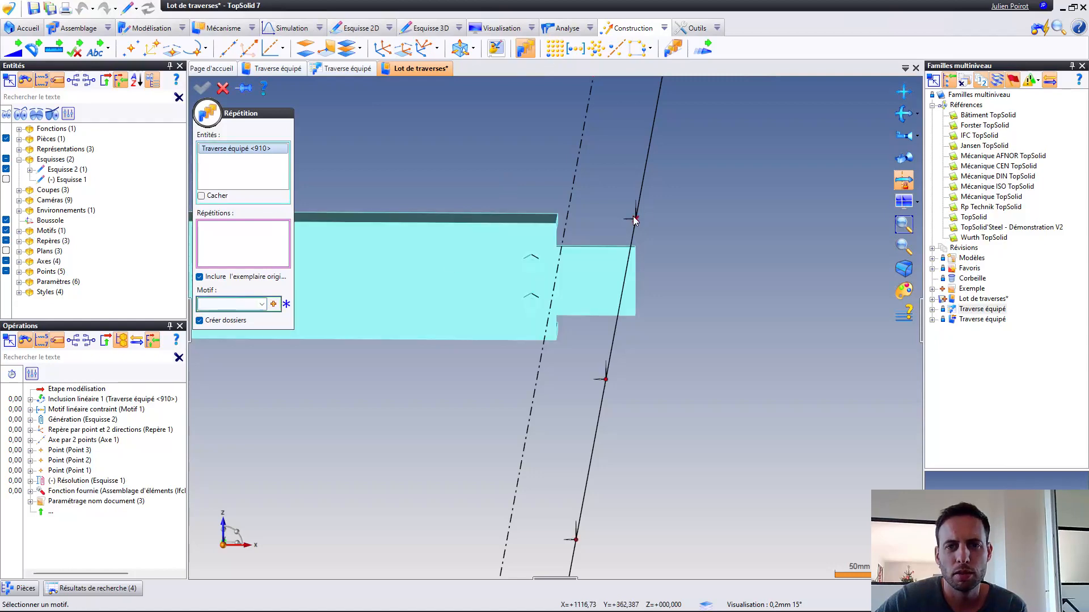
left_click(636, 220)
scroll(712, 188, "down", 5)
middle_click_drag(647, 216, 584, 229)
scroll(576, 223, "down", 4)
right_click(451, 165)
left_click(465, 169)
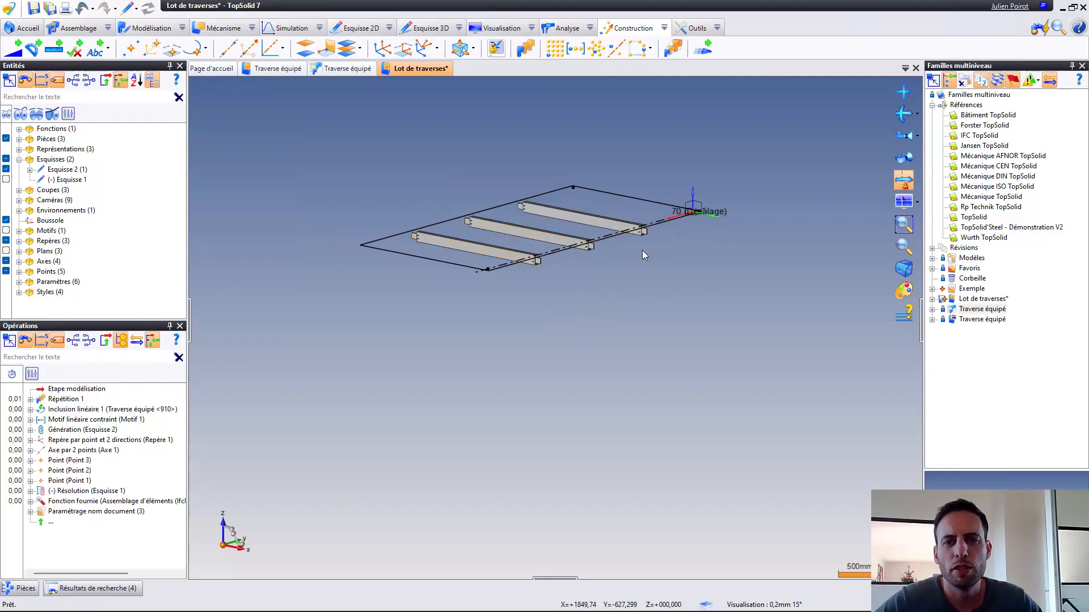
key("ctrl+s")
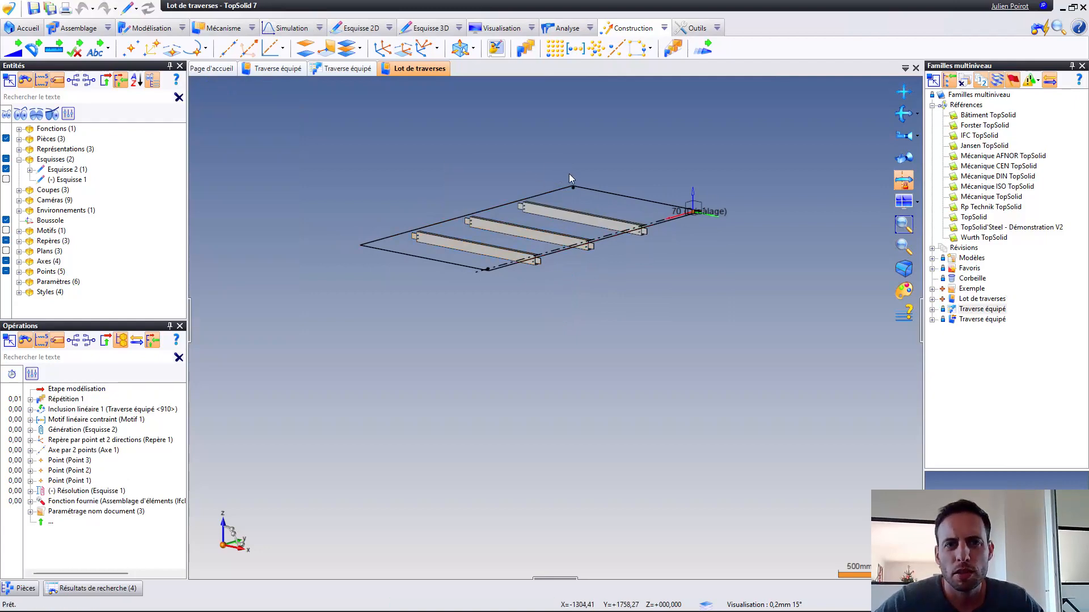
Create a family document from the Lot de traverses assembly
right_click(417, 73)
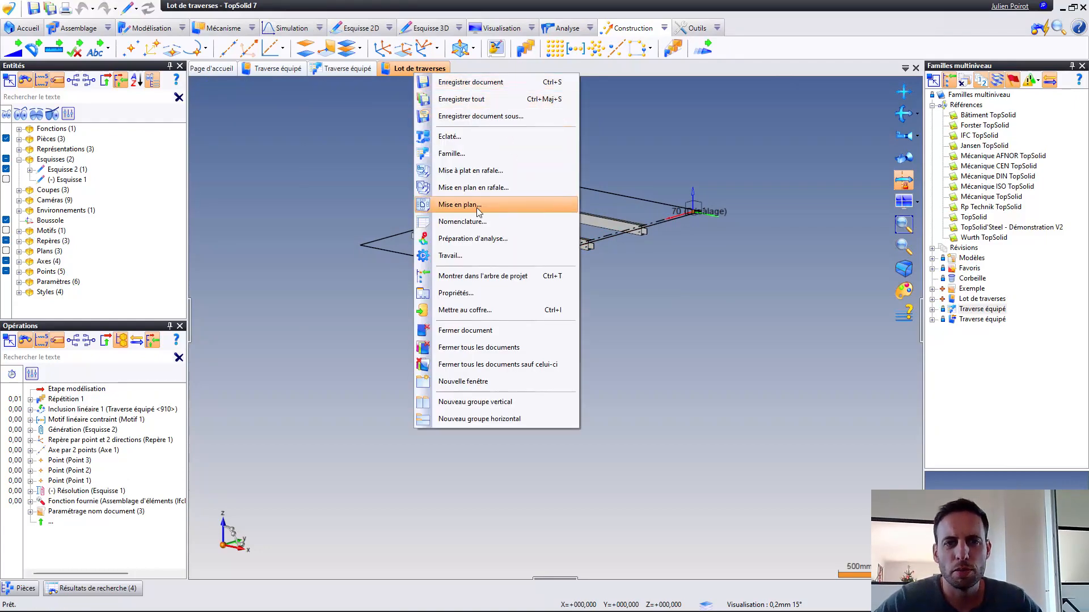
left_click(462, 150)
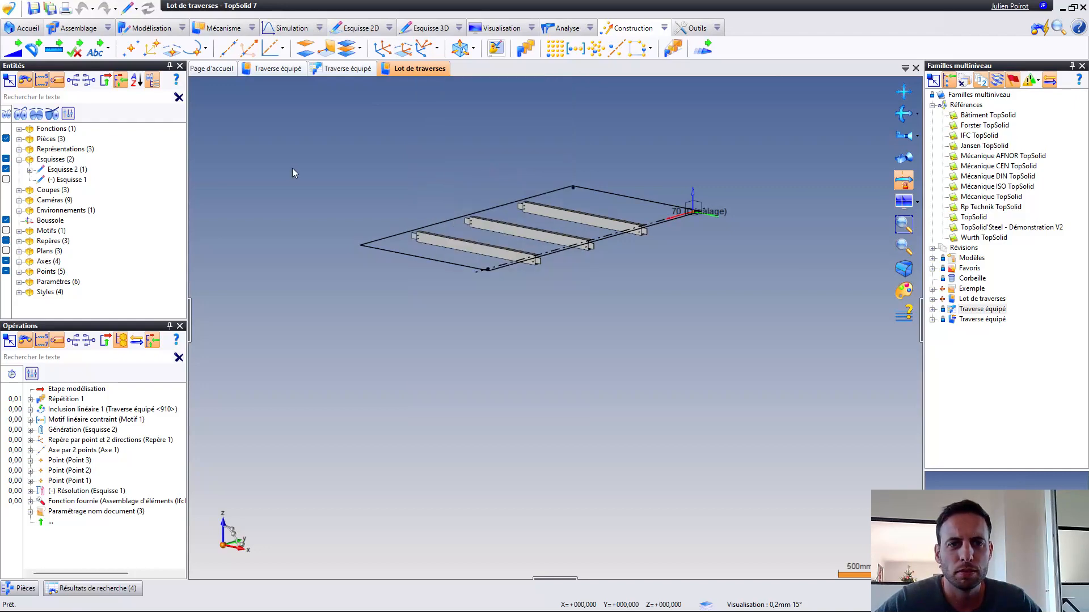
double_click(391, 247)
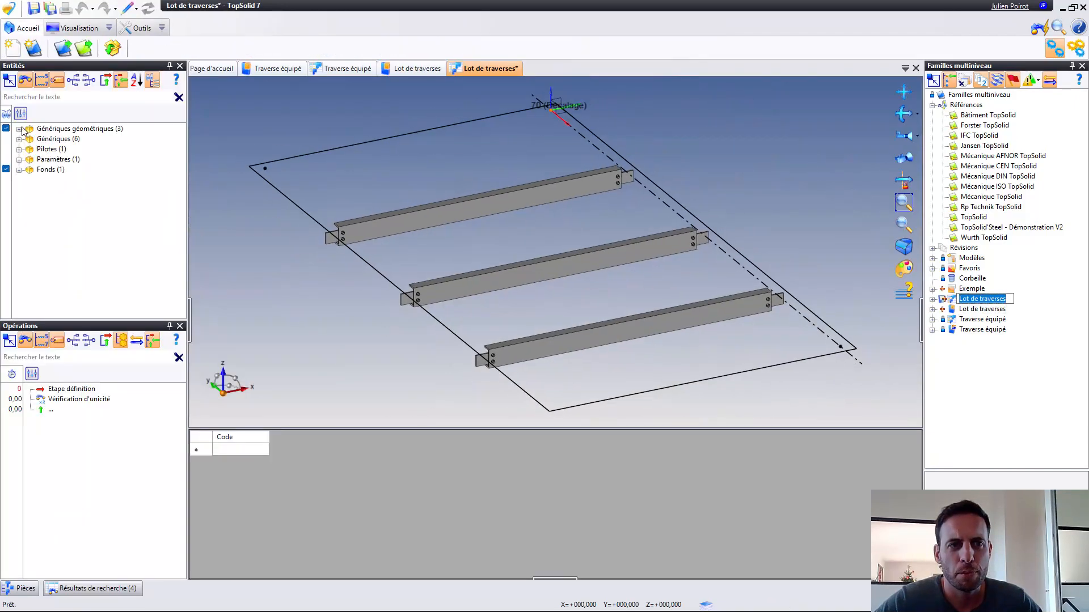
Add the geometric generics Point 1, Point 2 and Point 3 to the family's drivers
left_click(20, 130)
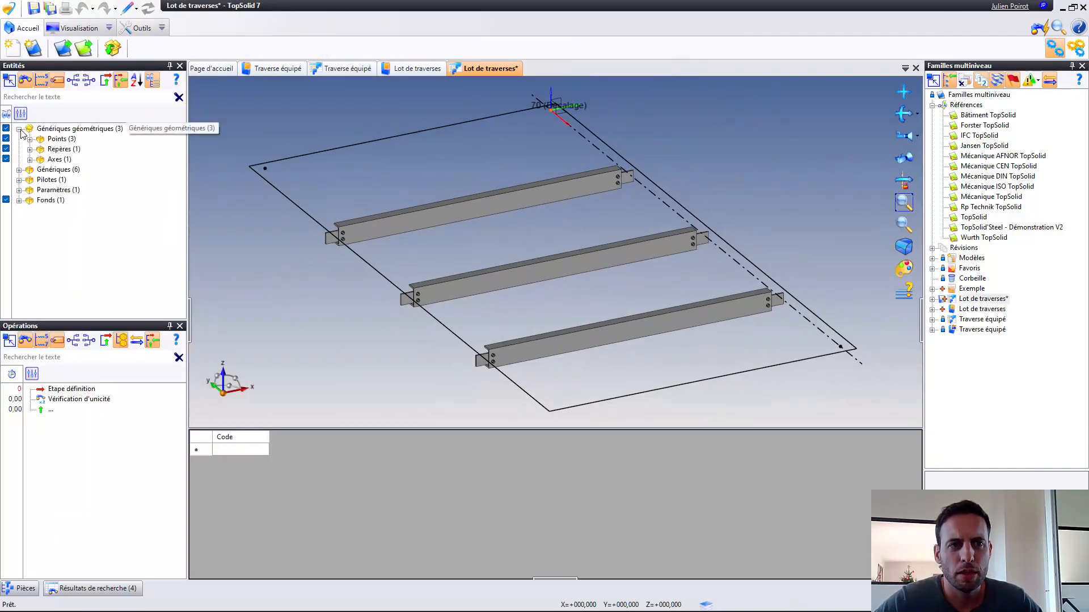
left_click(30, 139)
left_click(67, 170)
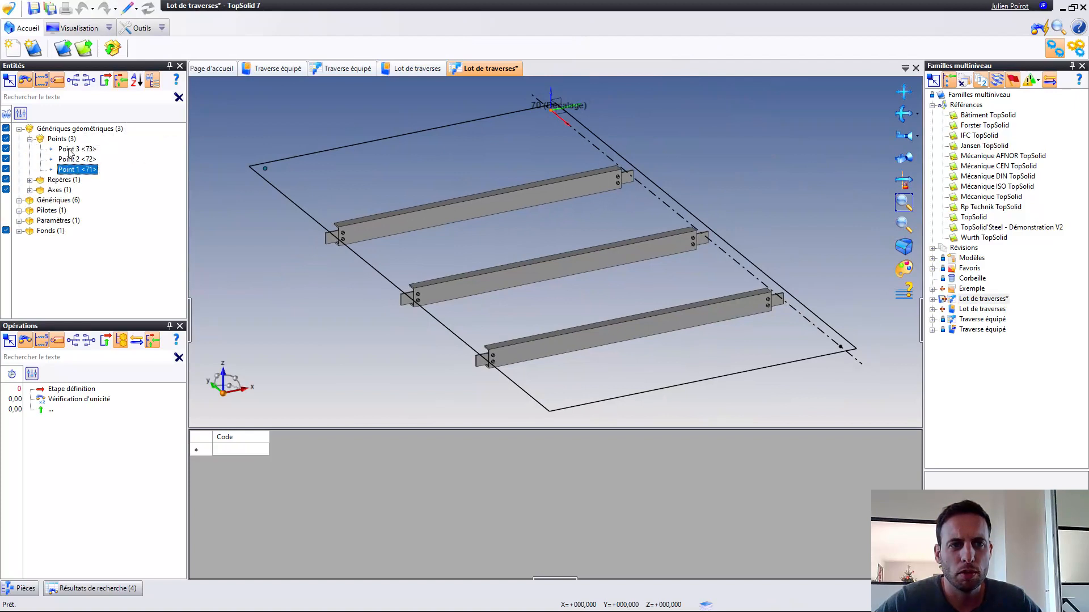
left_click(67, 150, "shift")
right_click(66, 169)
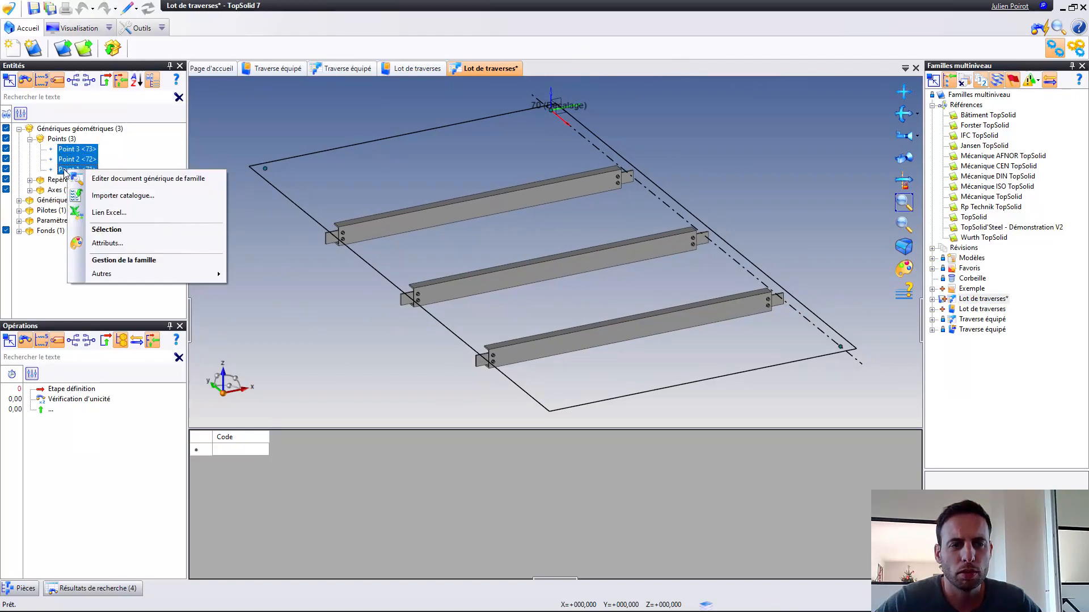
left_click_drag(66, 172, 67, 169)
left_click_drag(53, 214, 54, 211)
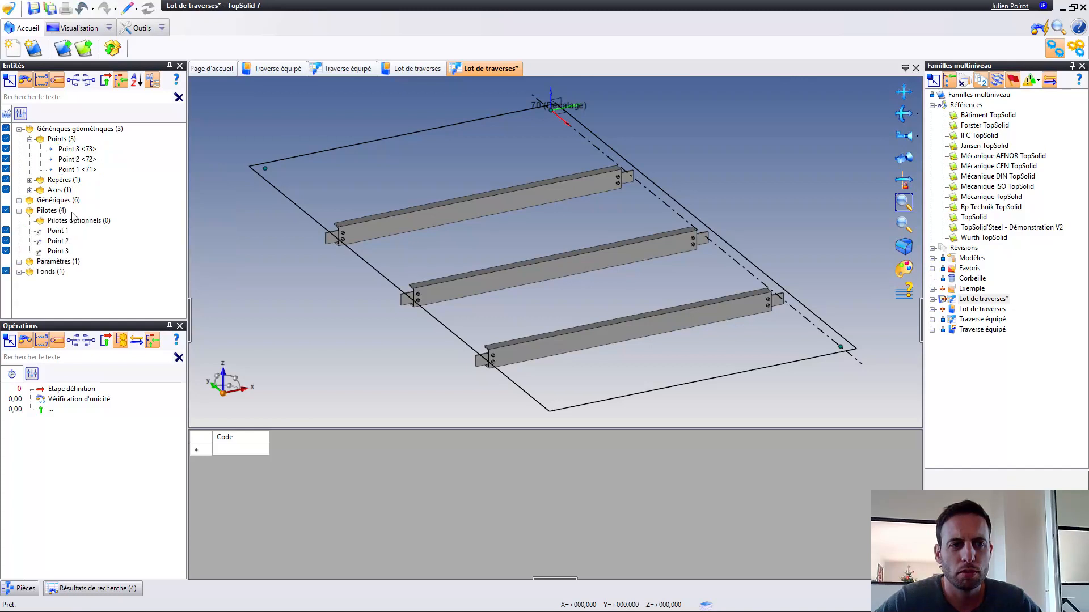
Add the generic parameters Décalage and DistanceMaximalTraverses to the family's drivers
left_click(19, 201)
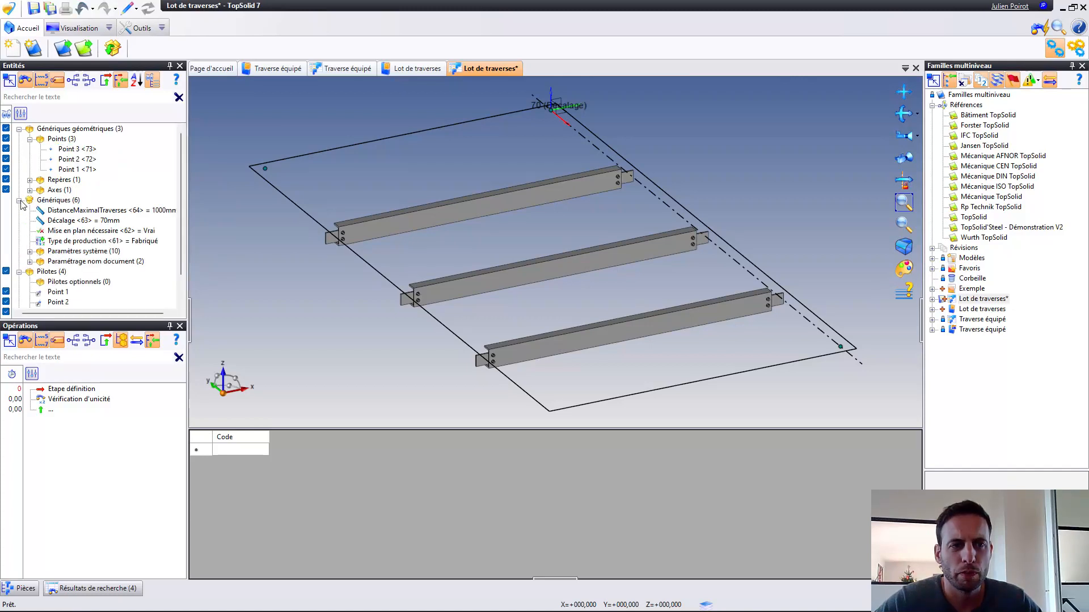
left_click(78, 221)
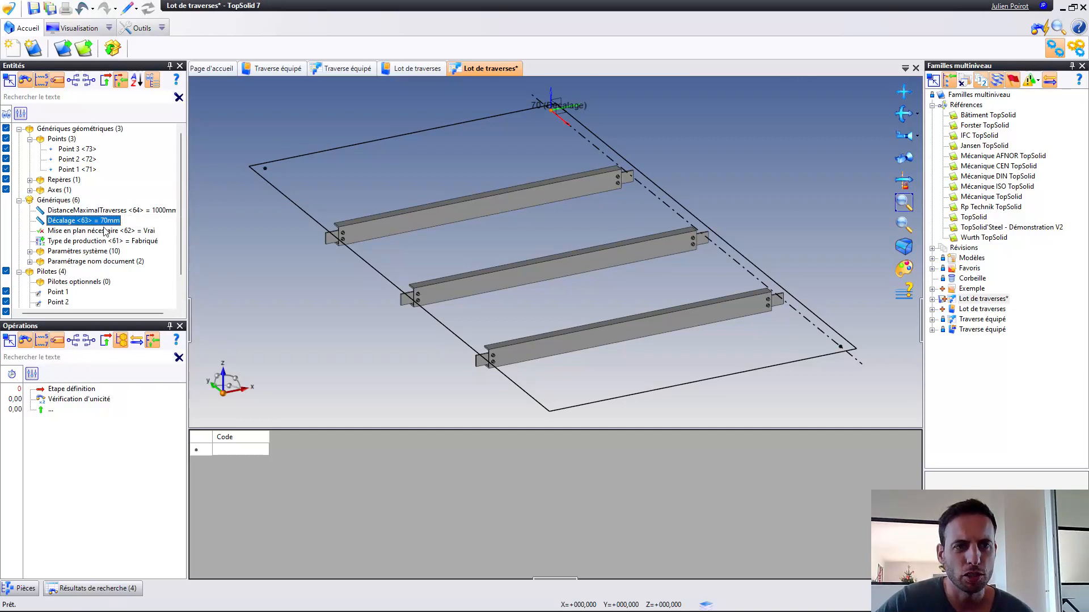
scroll(69, 215, "down", 1)
left_click_drag(58, 244, 57, 242)
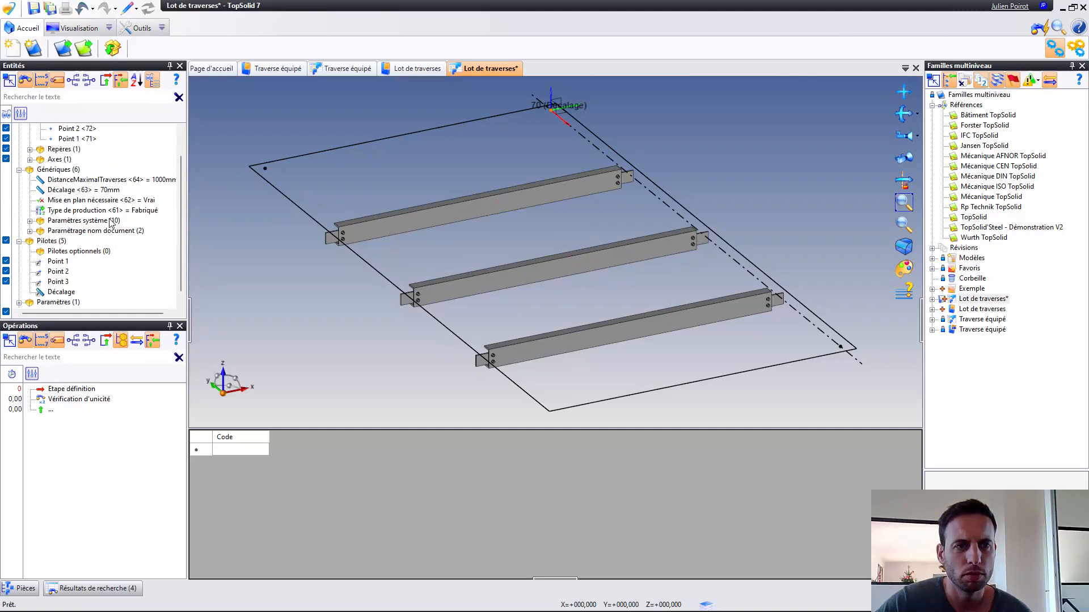
left_click_drag(122, 182, 51, 243)
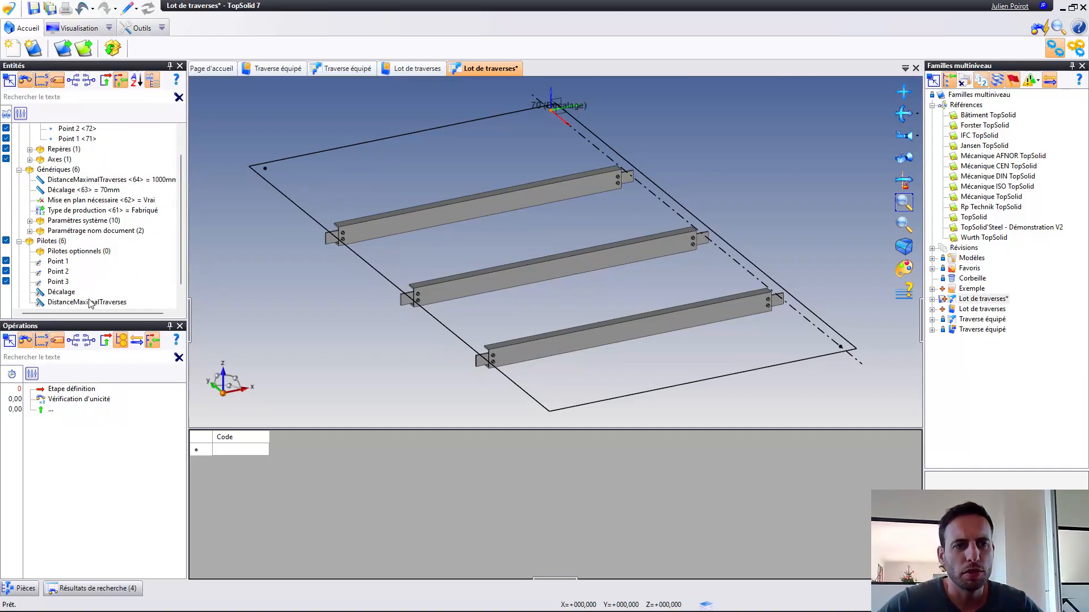
Give the DistanceMaximalTraverses driver the designation "Distance max traverses" and save the family
left_click(83, 306)
double_click(82, 306)
type("D")
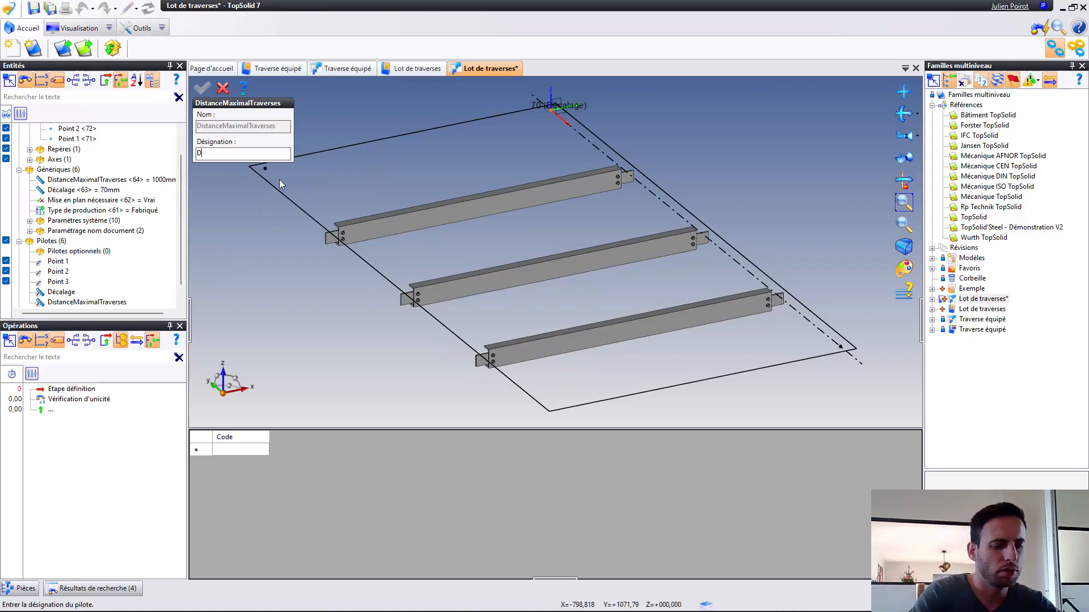
type("istance max")
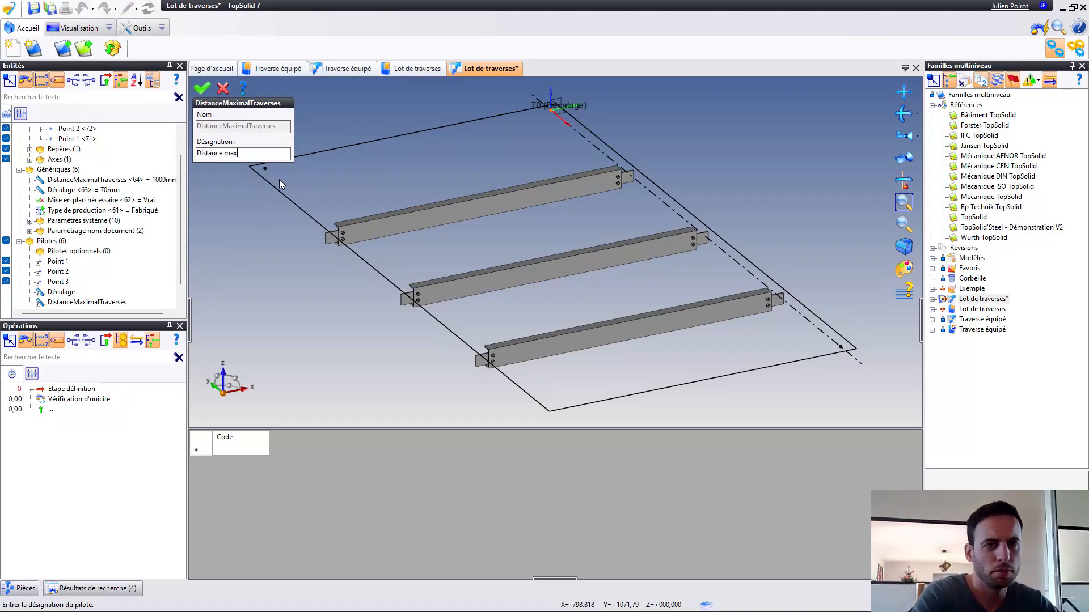
type(" traverses")
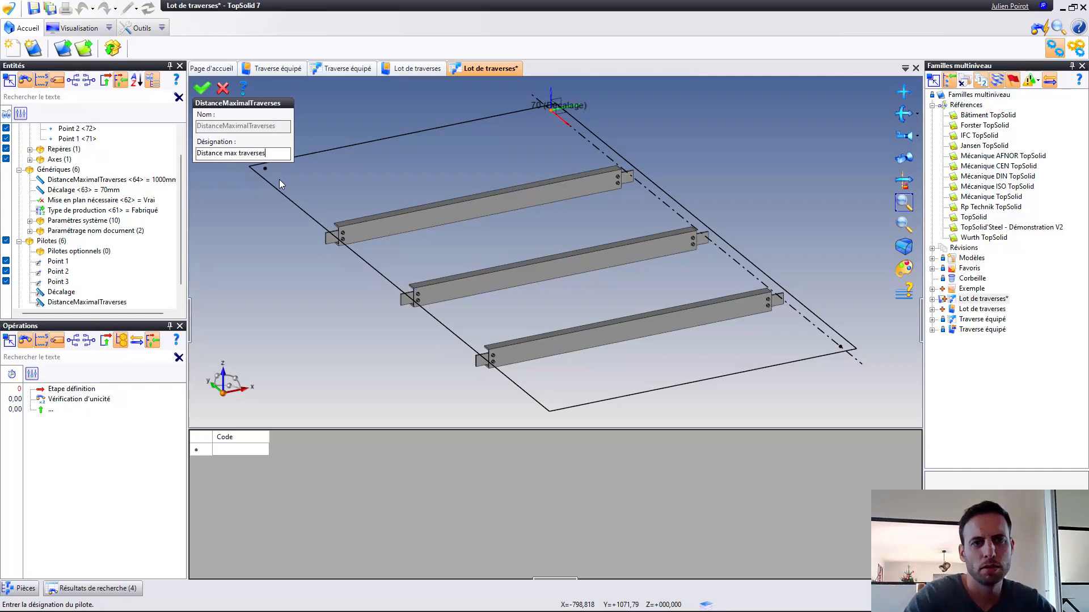
key("Return")
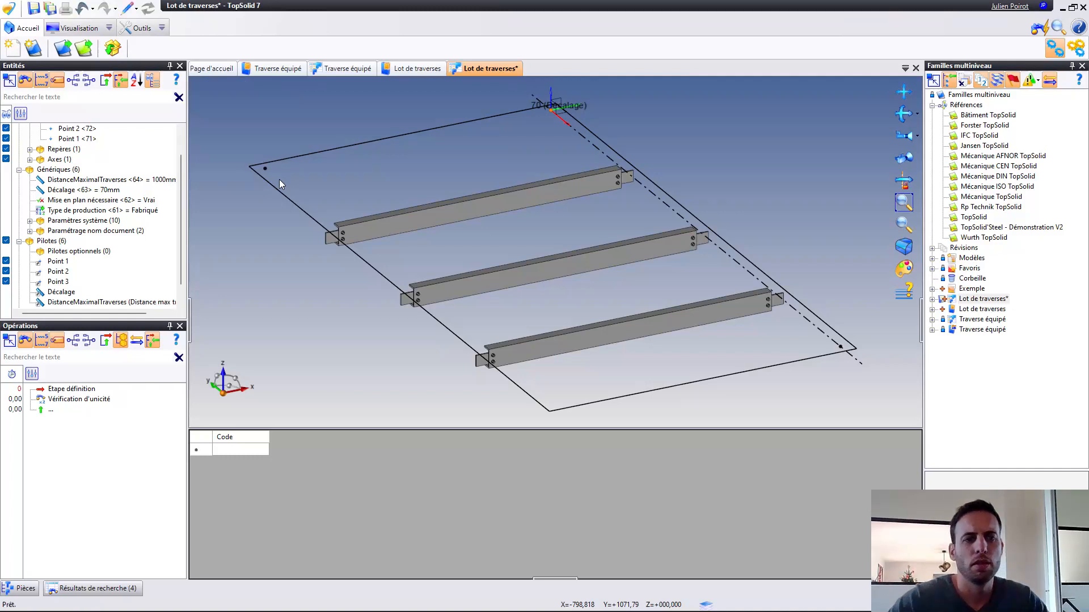
key("ctrl+s")
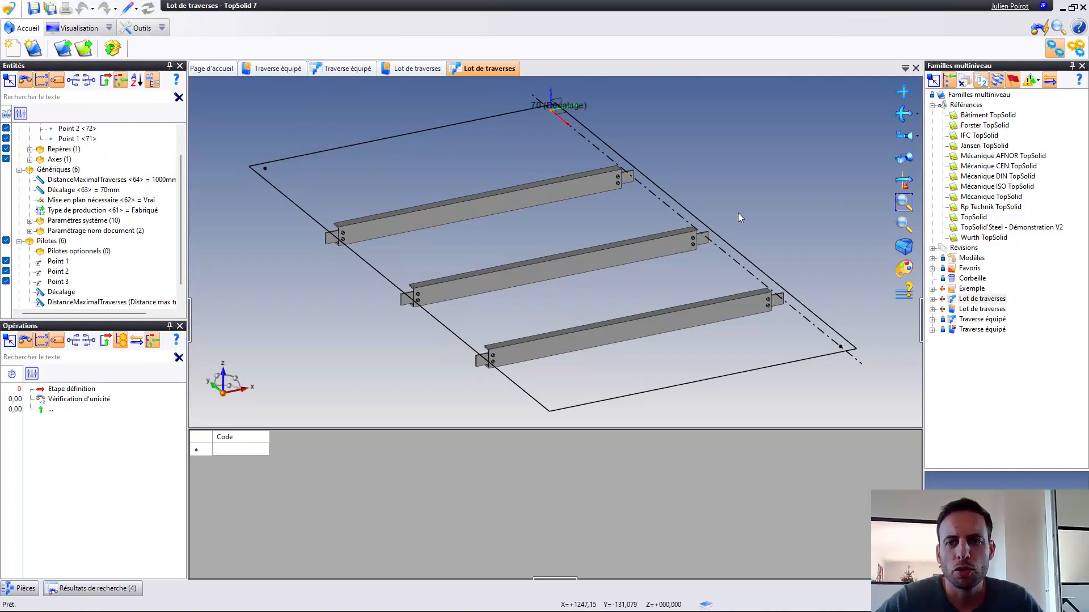
Open the Cadre assembly from the Exemple folder and delete its existing Lot de traverses inclusion
left_click(932, 289)
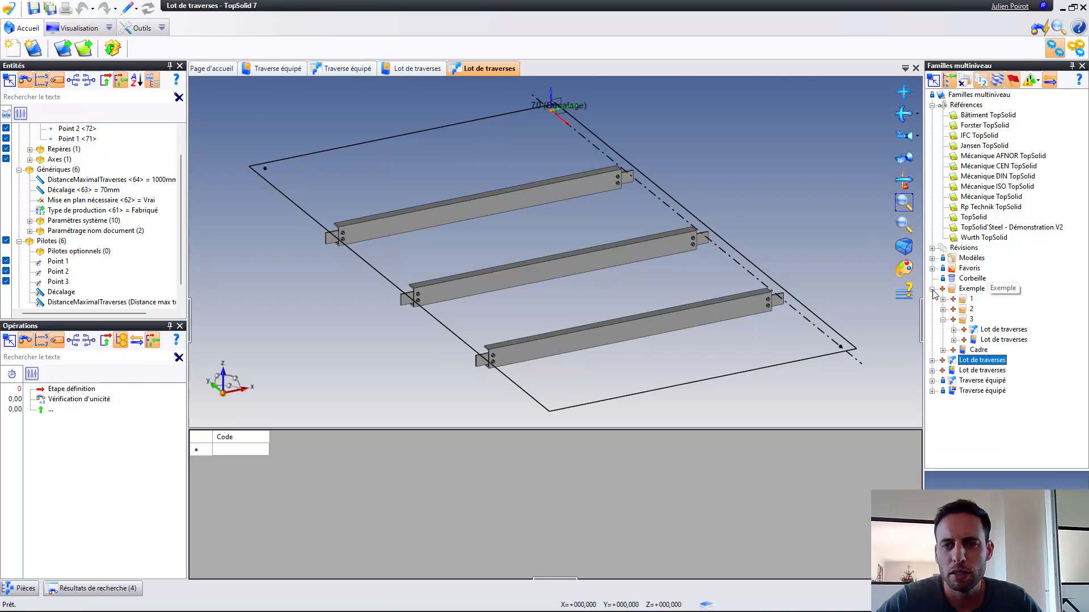
left_click(943, 319)
double_click(974, 332)
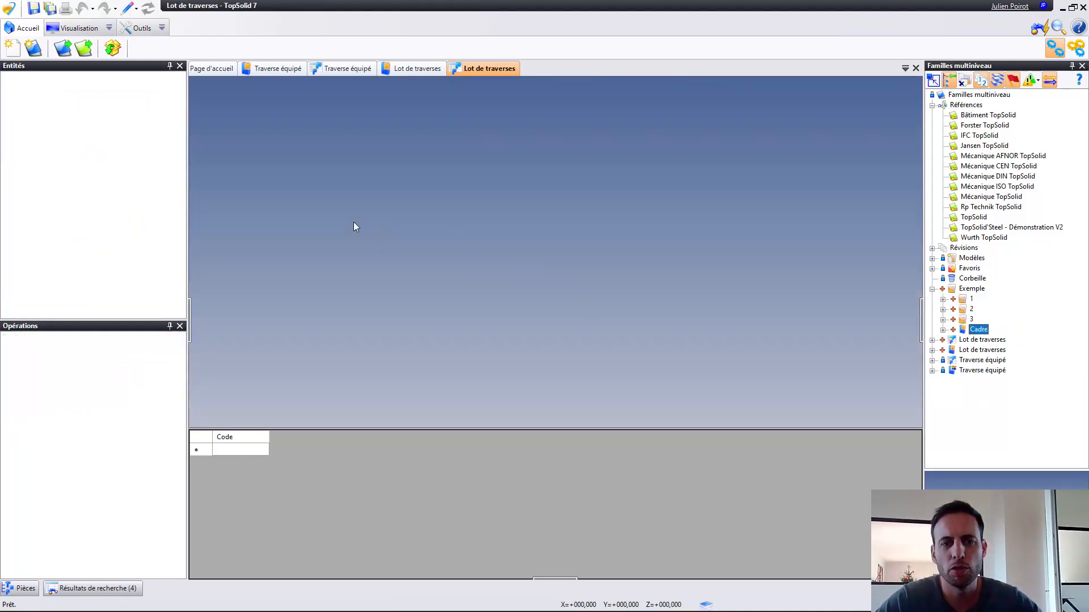
left_click(602, 234)
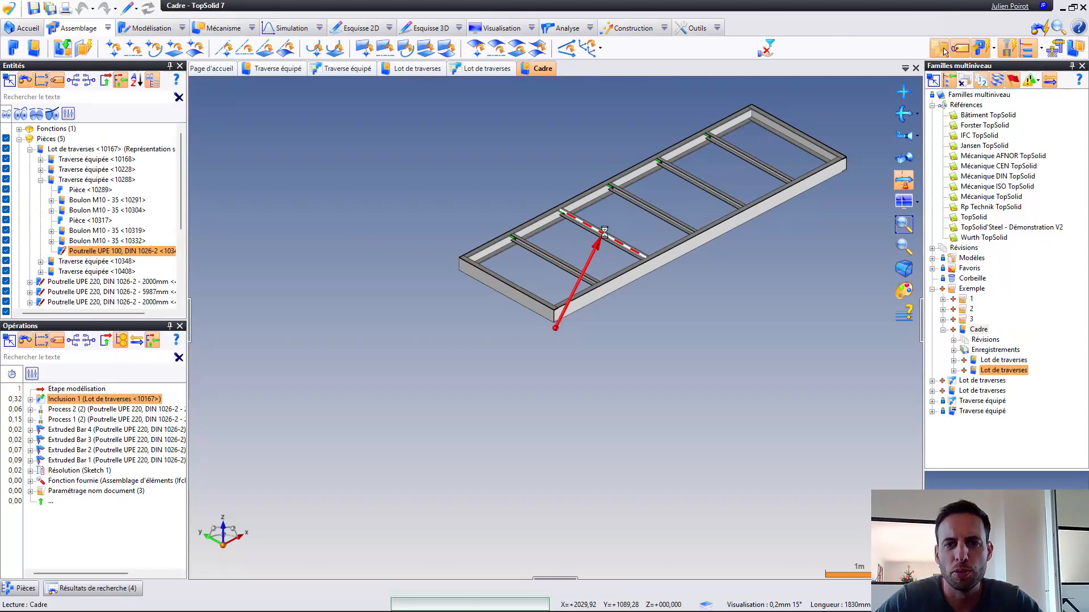
key("Delete")
key("Return")
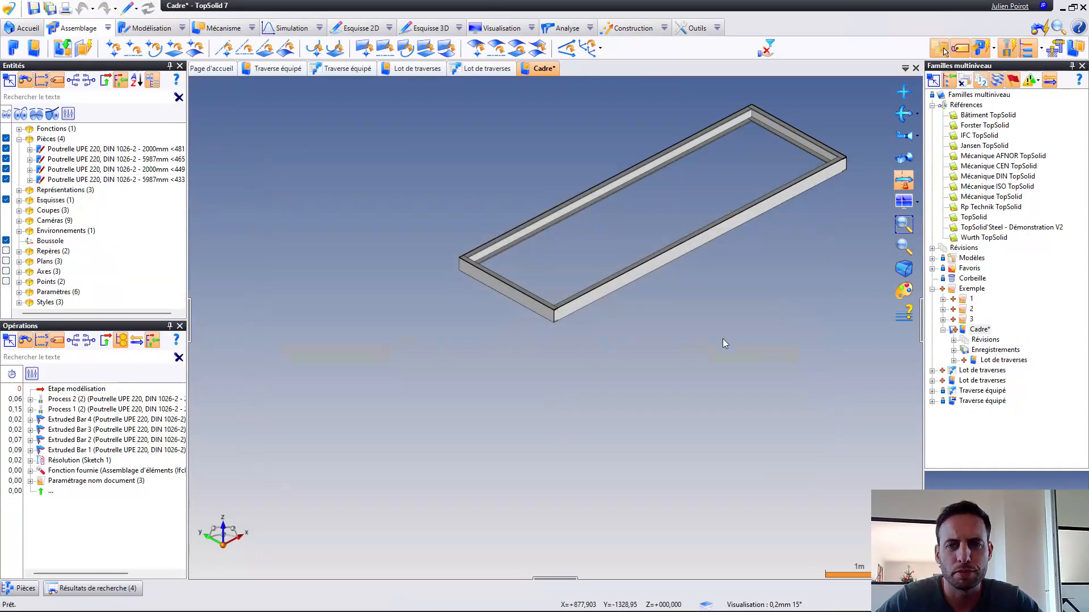
Include the root-level Lot de traverses family in Cadre, assigning Points 1, 2 and 3 to three corner vertices of the frame's top face
left_click(943, 330)
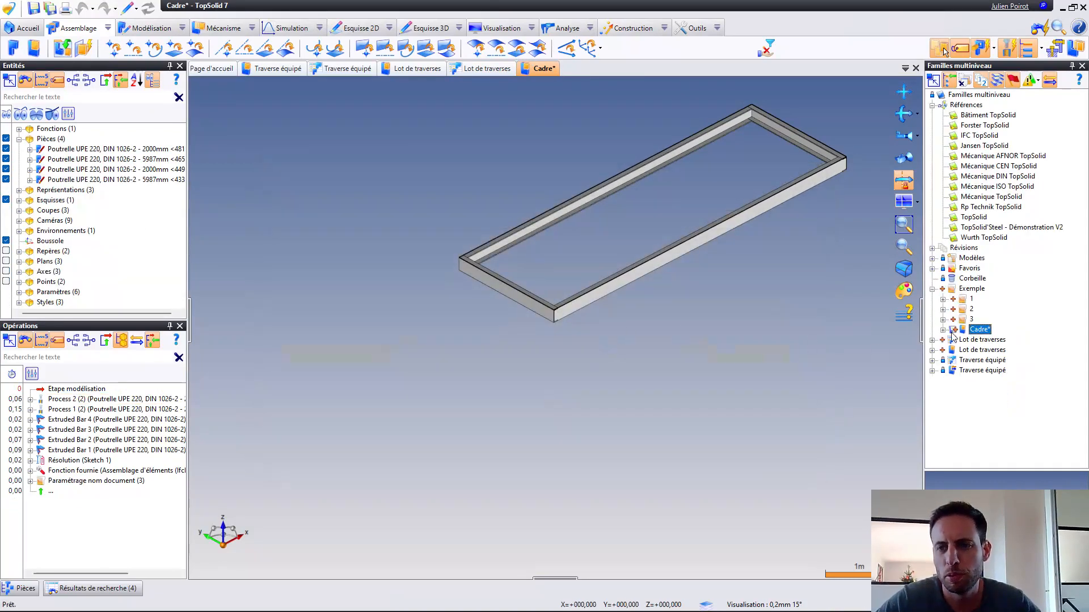
left_click(996, 341)
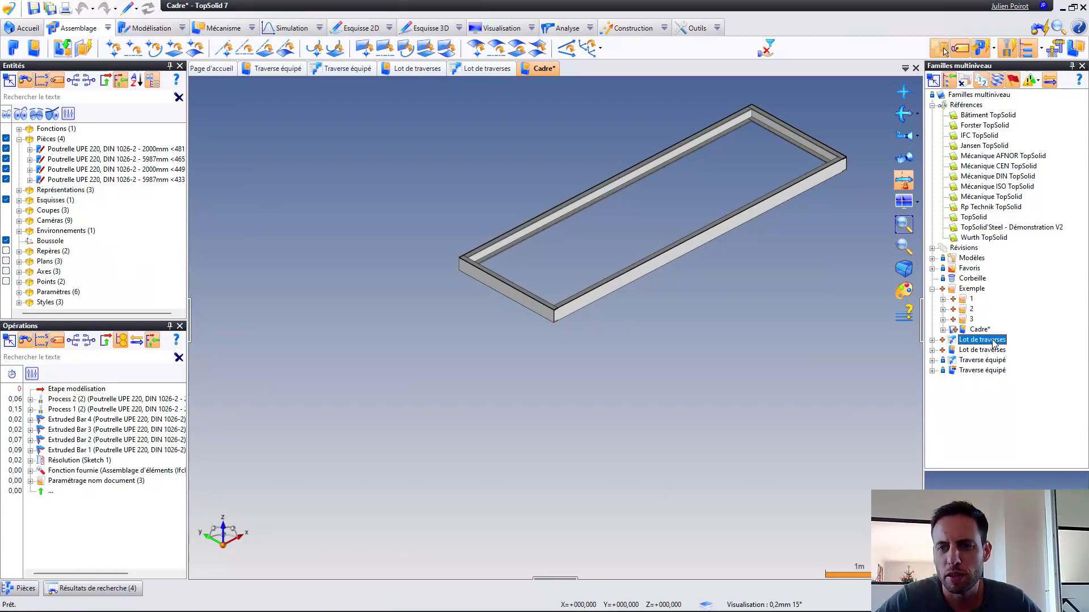
left_click_drag(1000, 344, 641, 218)
scroll(646, 178, "up", 10)
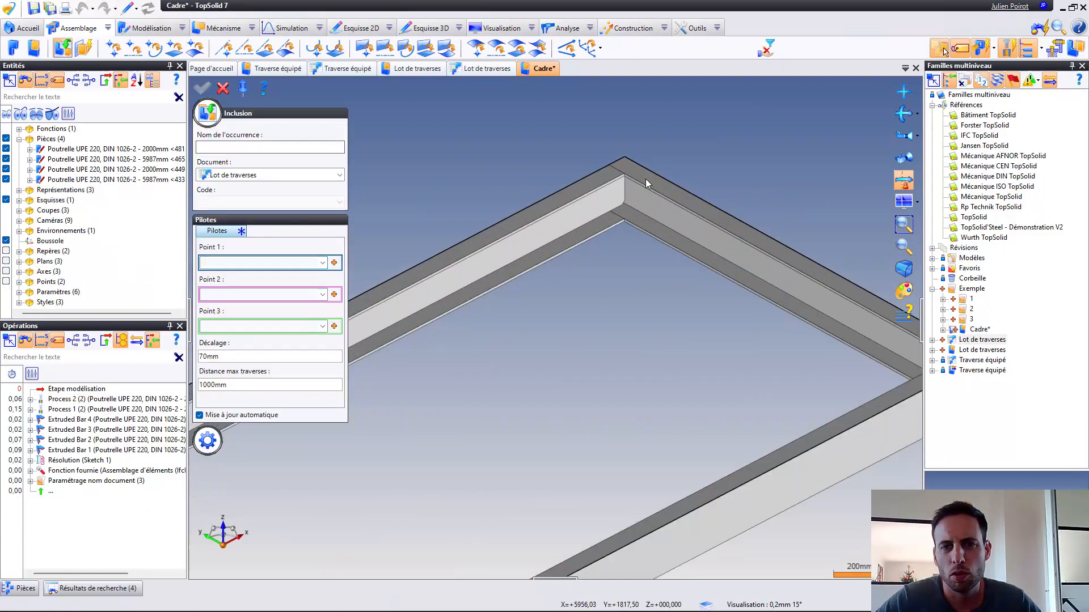
left_click(598, 170)
scroll(753, 280, "up", 5)
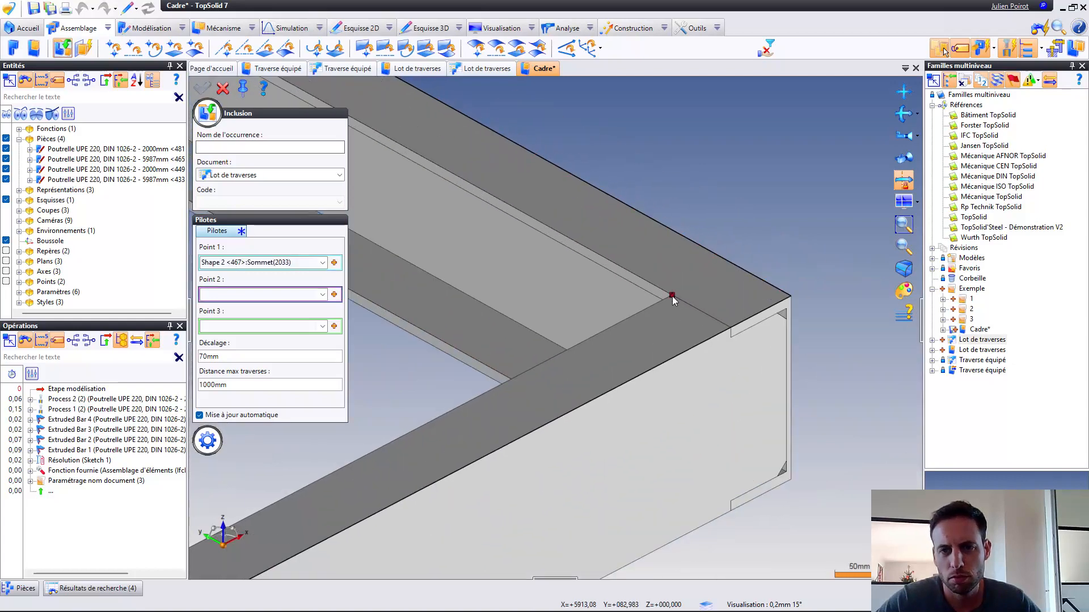
left_click(672, 296)
scroll(757, 229, "down", 10)
scroll(469, 400, "up", 10)
scroll(425, 371, "up", 2)
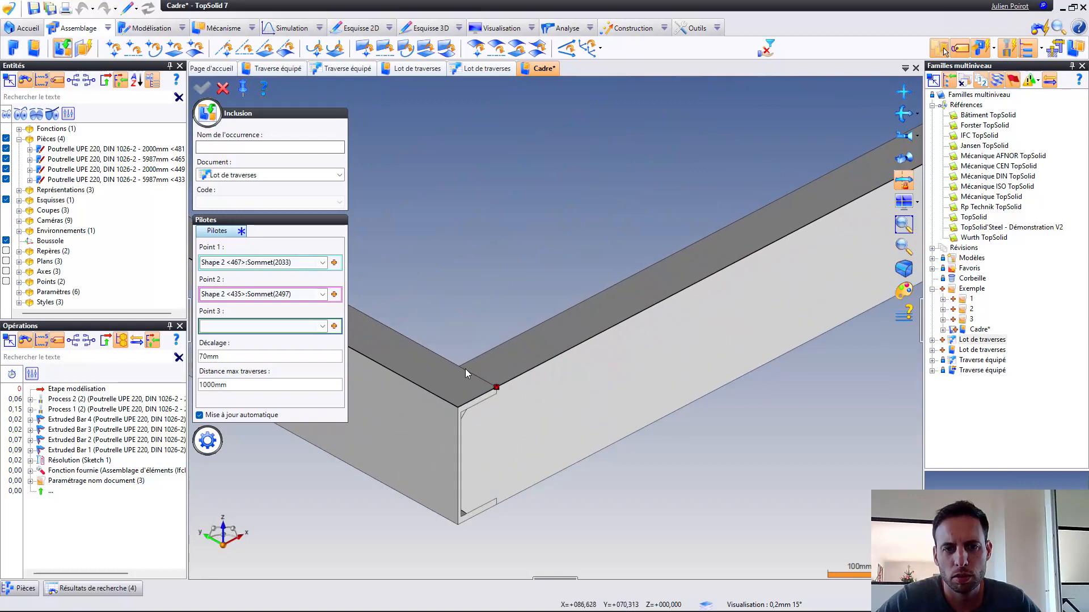
left_click(460, 367)
scroll(549, 388, "down", 8)
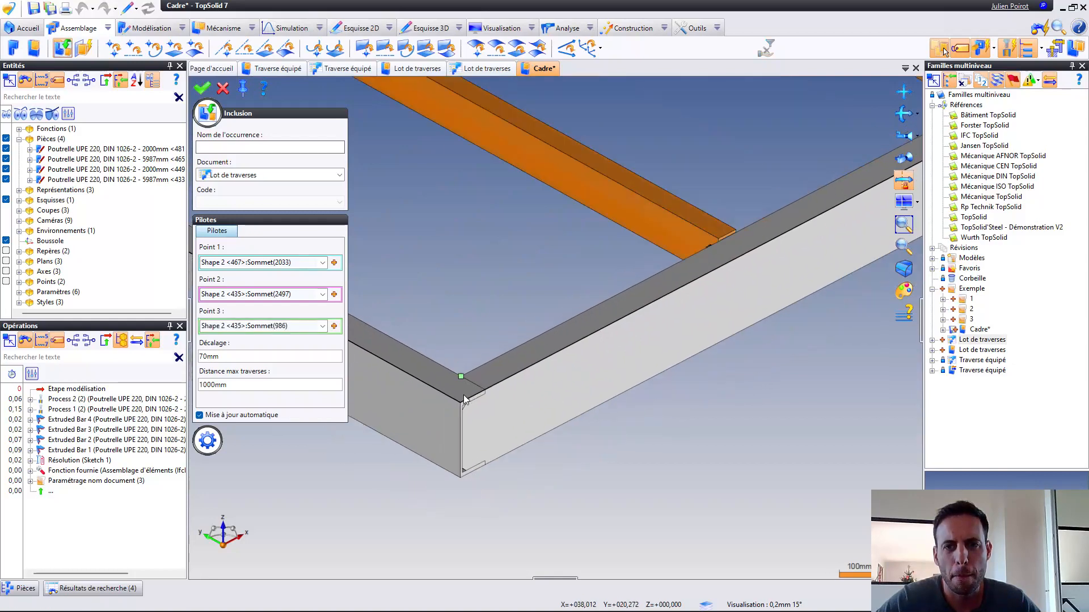
Start creating a distance parameter for the inclusion's Décalage driver
scroll(548, 205, "up", 3)
scroll(612, 190, "down", 3)
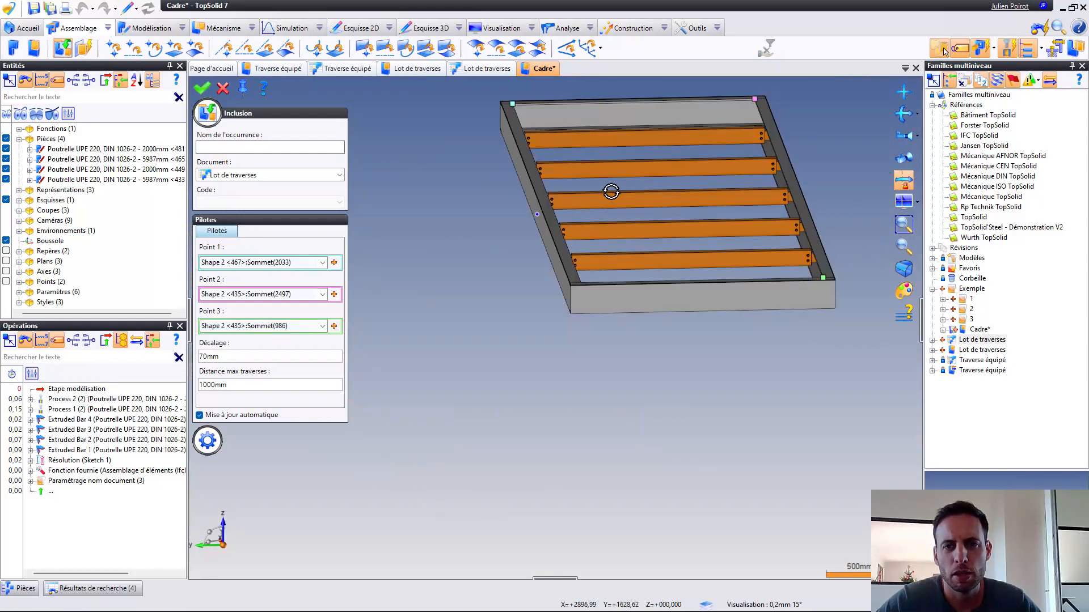
scroll(737, 138, "up", 12)
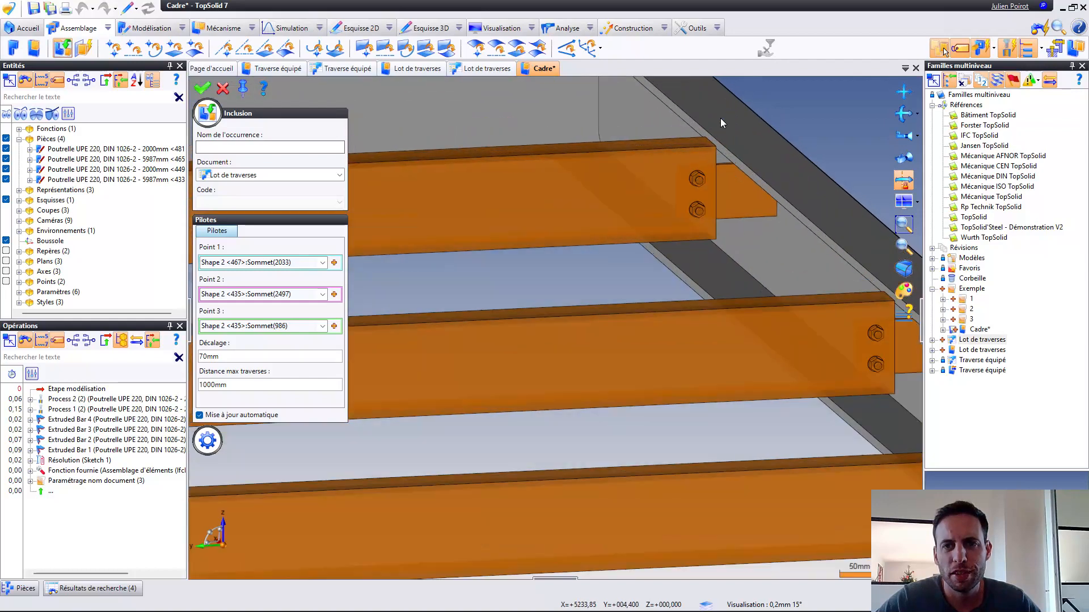
middle_click_drag(710, 134, 691, 125)
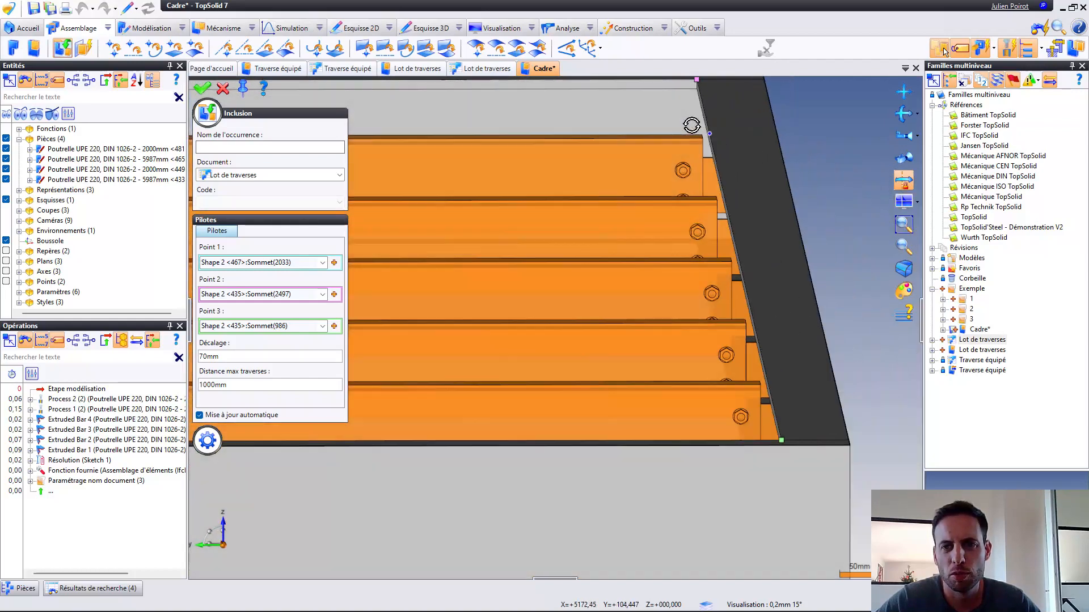
scroll(387, 309, "down", 3)
middle_click_drag(529, 225, 547, 235)
left_click(223, 357)
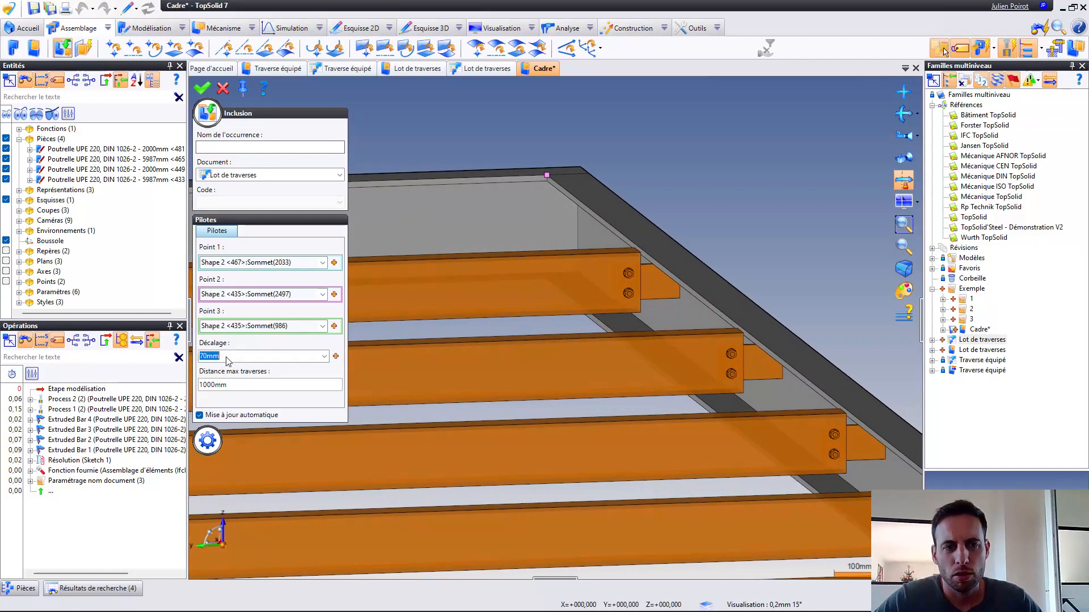
left_click(335, 358)
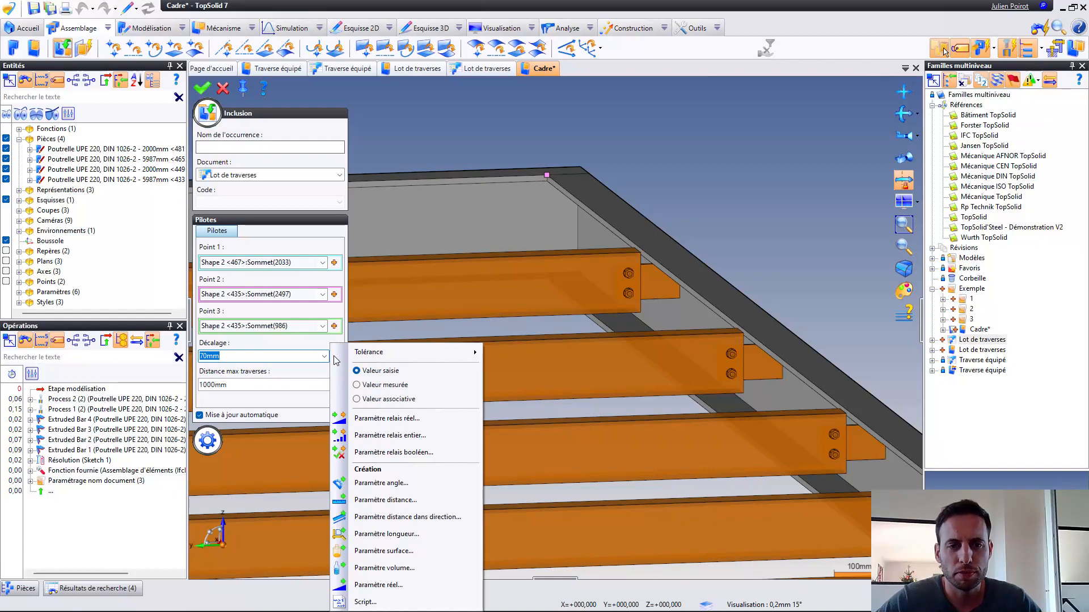
left_click(417, 503)
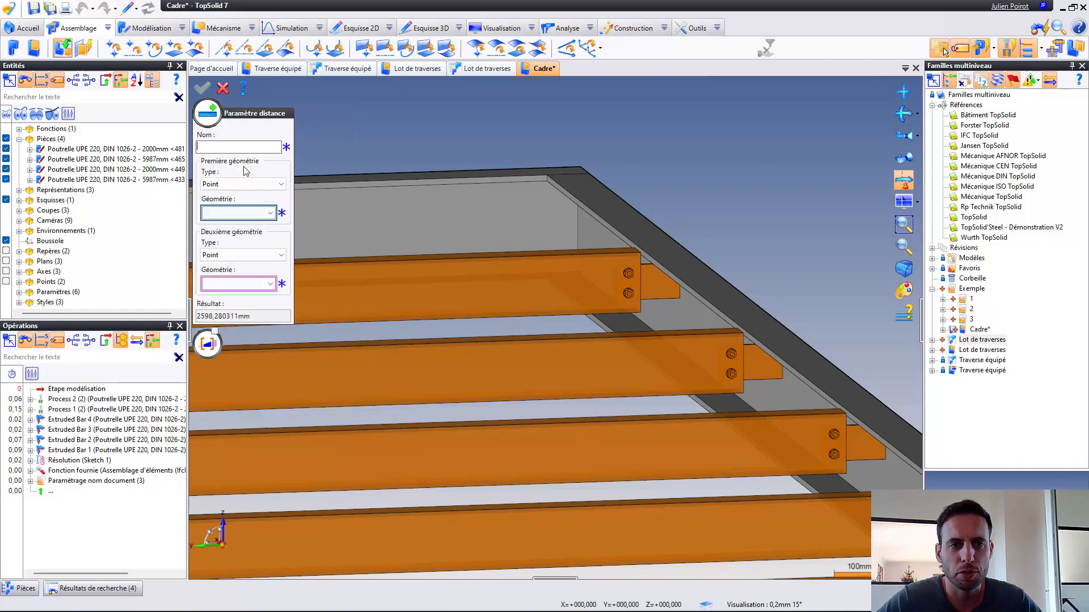
Name the distance parameter Décalage and set the type of both its geometries to Plan
type("Déc")
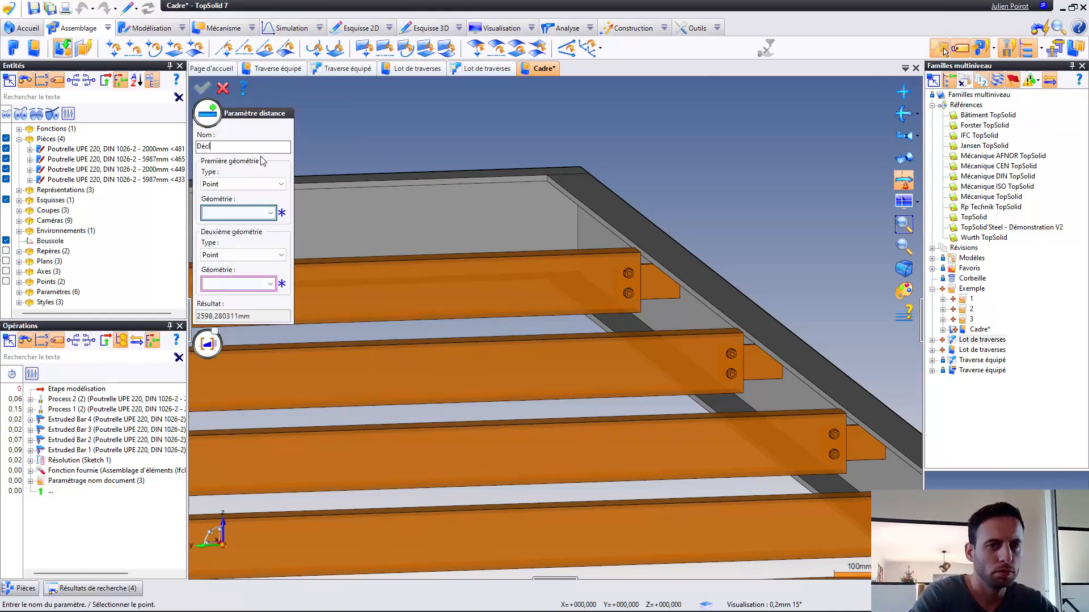
type("l")
type("la")
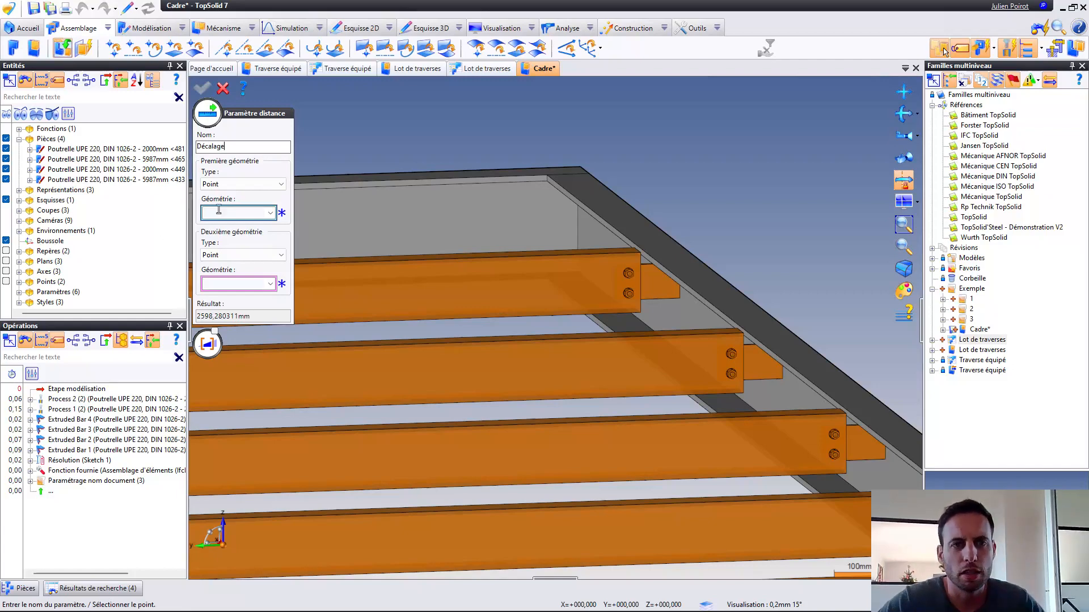
left_click(238, 184)
left_click(220, 204)
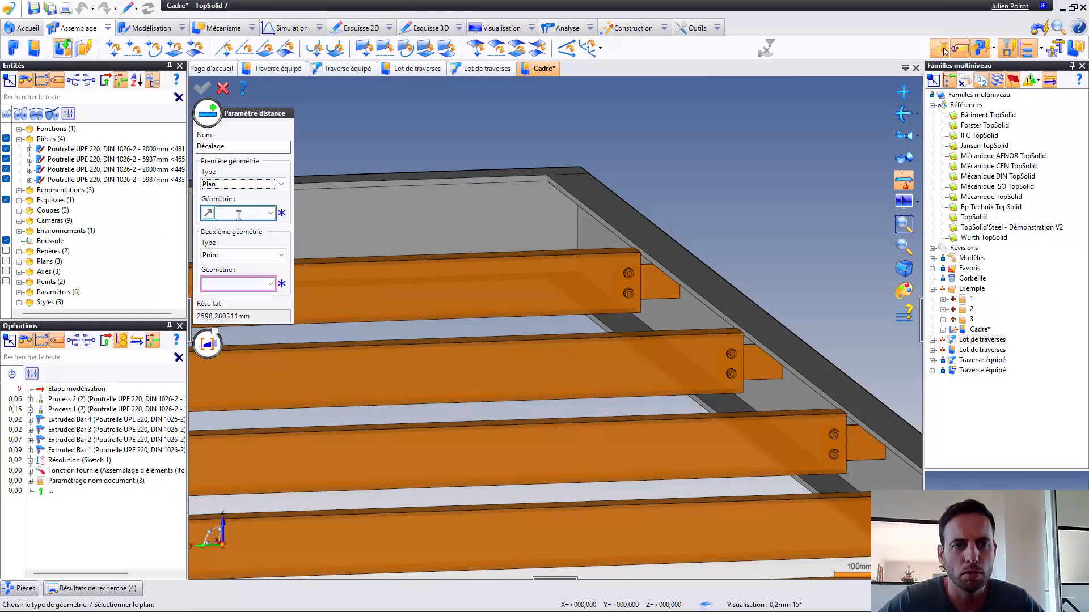
left_click(234, 254)
left_click(215, 275)
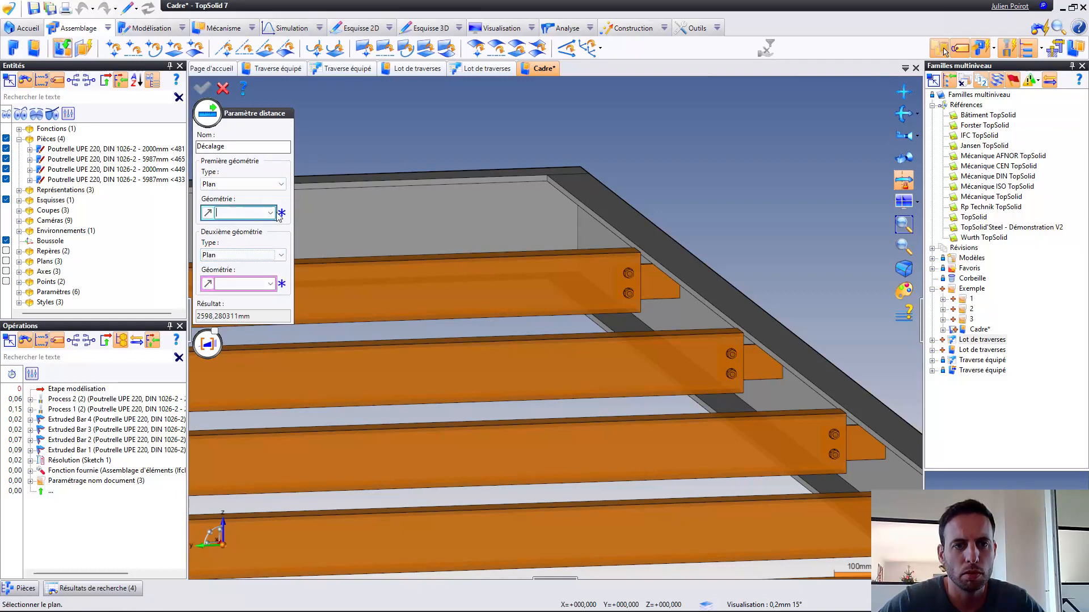
Measure Décalage between the long side beam's inner web face and the edge face of its upper flange, and validate the parameter
scroll(501, 251, "up", 3)
left_click(672, 247)
middle_click_drag(672, 247, 265, 218)
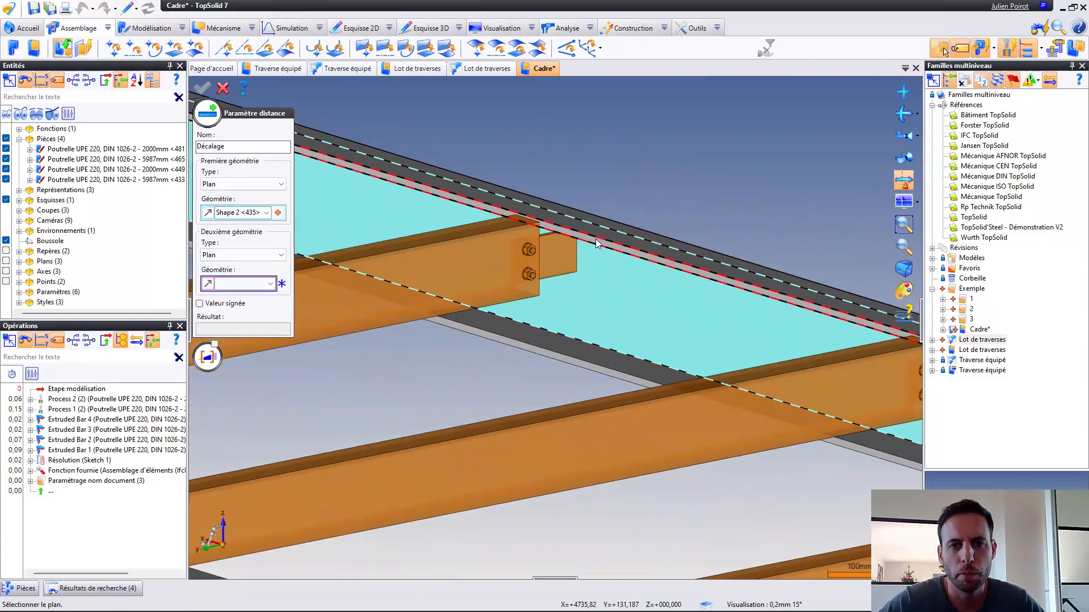
scroll(595, 241, "up", 3)
left_click(578, 229)
scroll(563, 239, "down", 5)
middle_click_drag(563, 243, 506, 244)
right_click(582, 197)
left_click(593, 196)
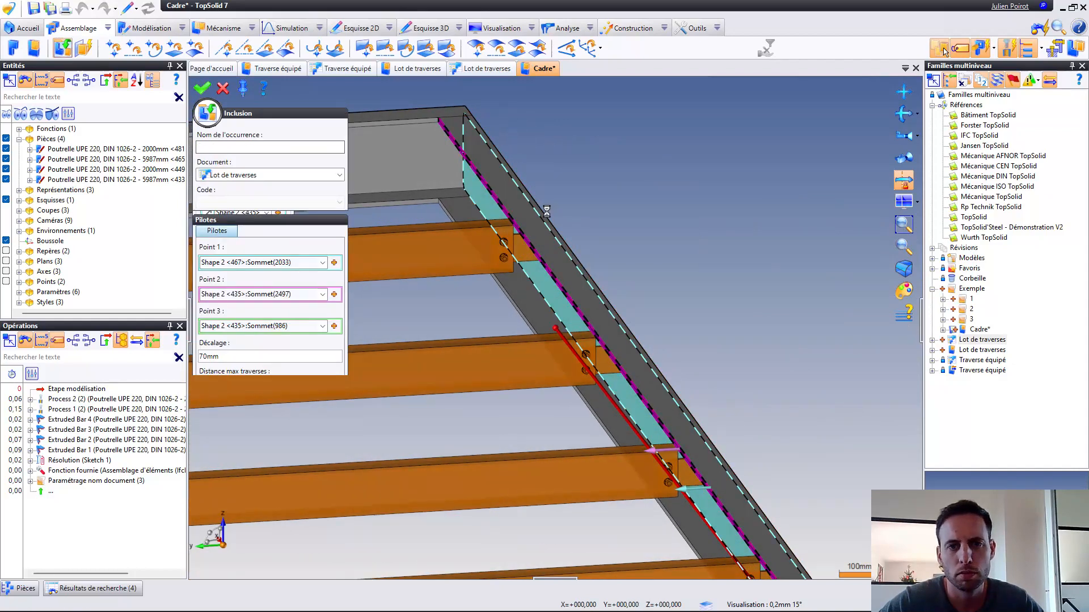
Validate the Lot de traverses inclusion with its Décalage driver set to the measured parameter, and leave the Inclusion command
scroll(546, 217, "up", 5)
right_click(579, 169)
left_click(593, 172)
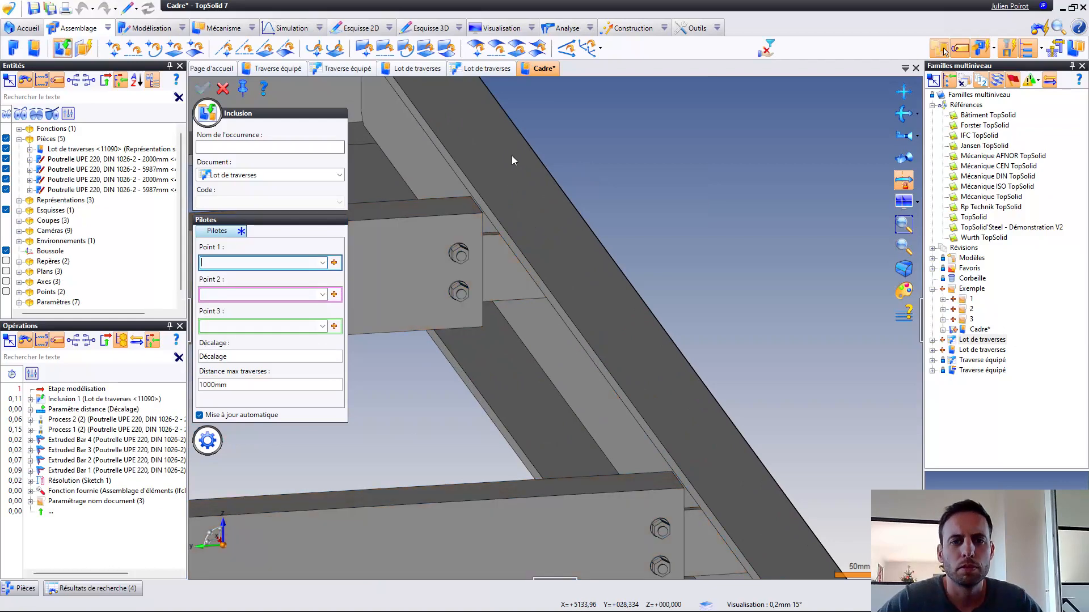
scroll(512, 187, "down", 3)
Isolate the long side beam to examine how the crossbeam's connection plate meets its web and flange, and restore the full display
left_click(593, 172)
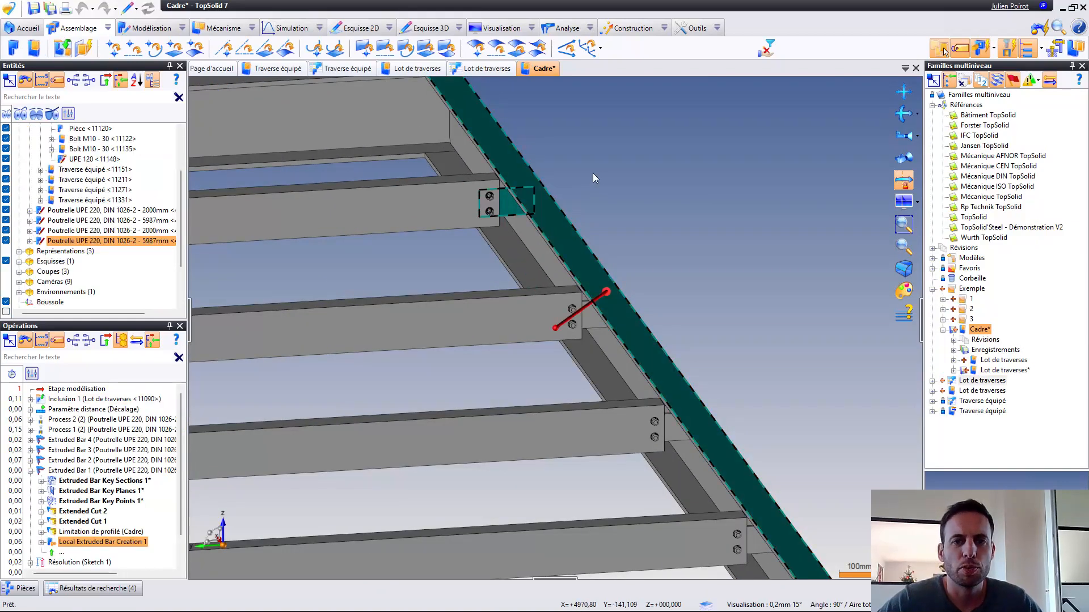
right_click(590, 170)
left_click(651, 207)
scroll(523, 203, "up", 5)
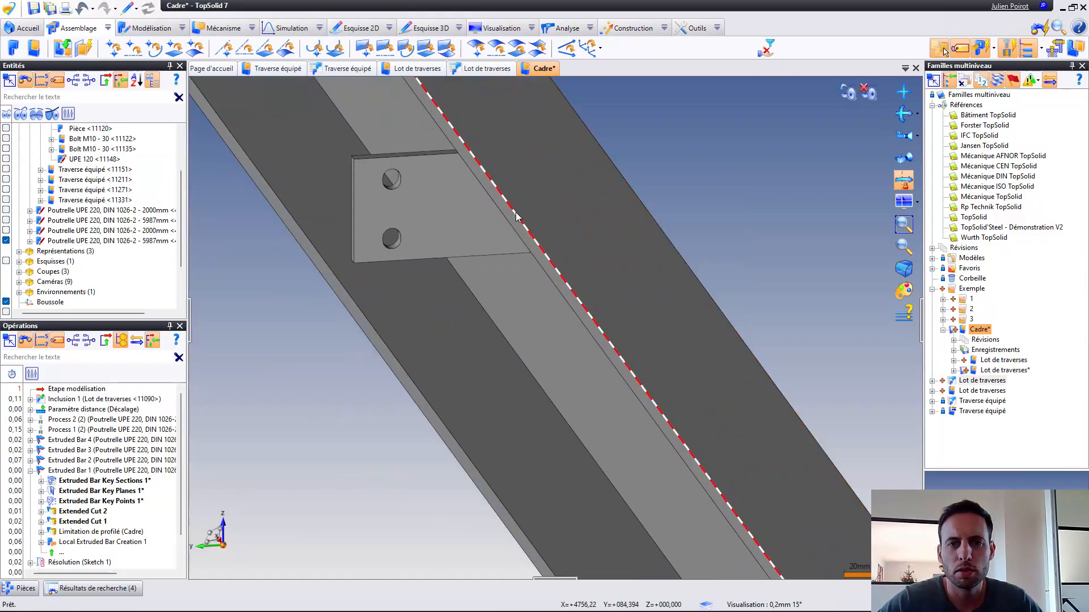
middle_click_drag(555, 212, 344, 218)
scroll(345, 218, "down", 5)
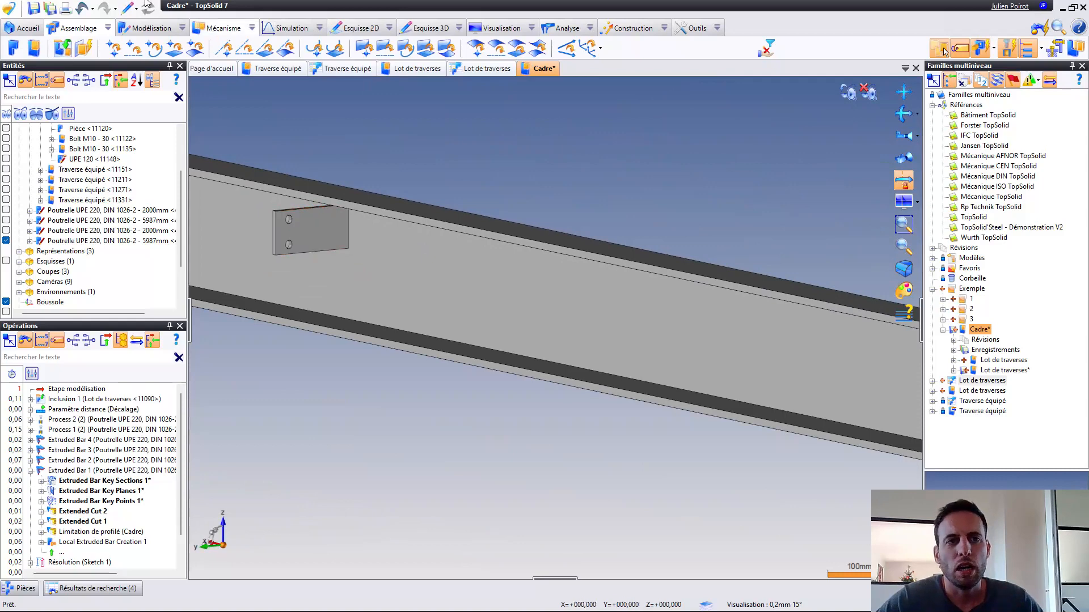
left_click(82, 14)
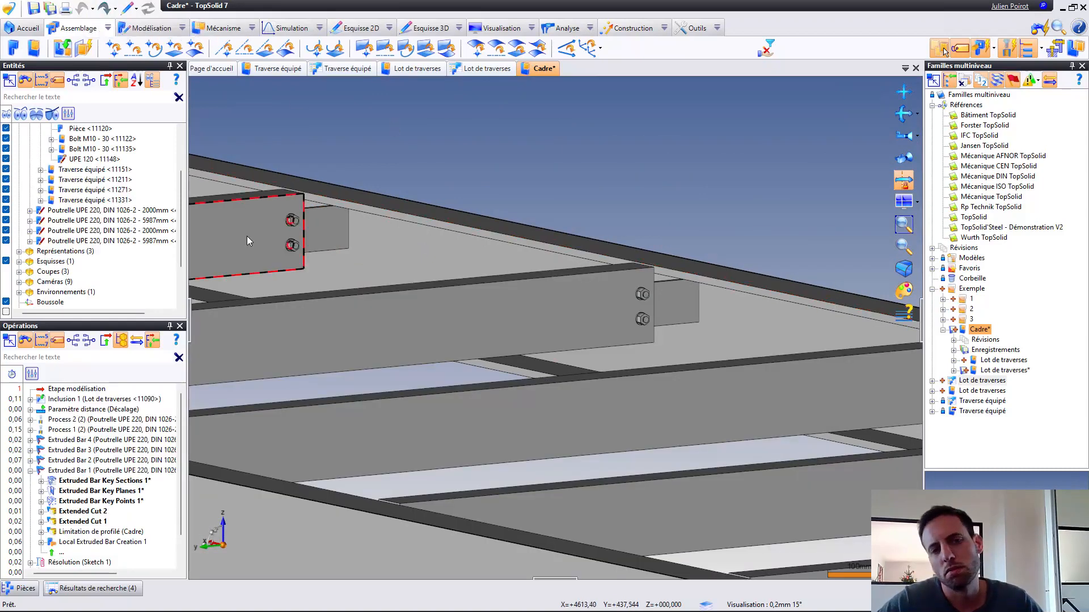
mouse_move(338, 234)
middle_mouse_down()
mouse_move(301, 226)
mouse_move(328, 244)
middle_mouse_up()
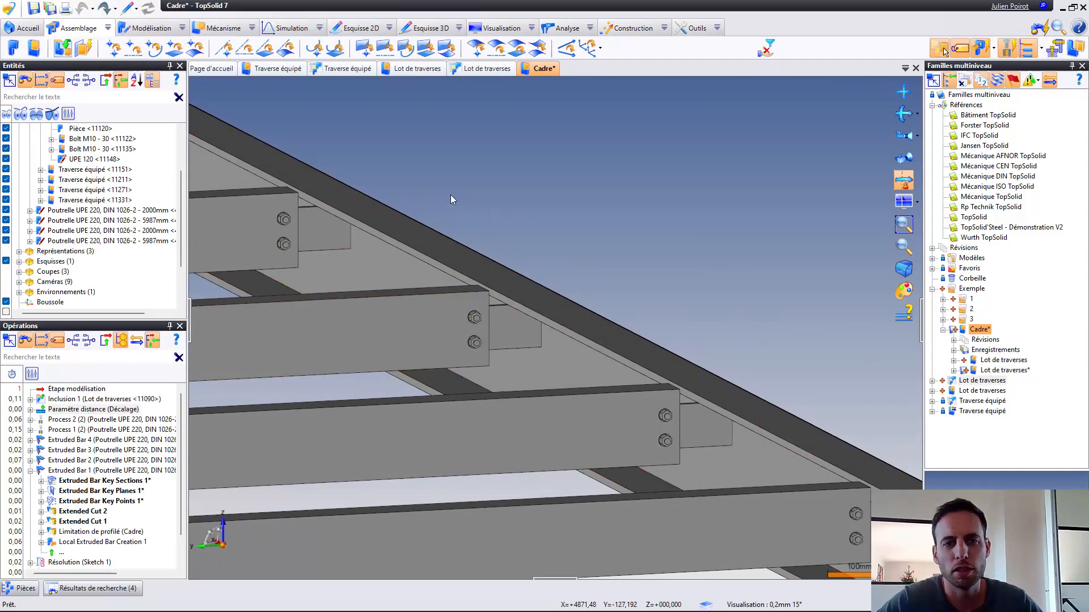
scroll(498, 182, "down", 2)
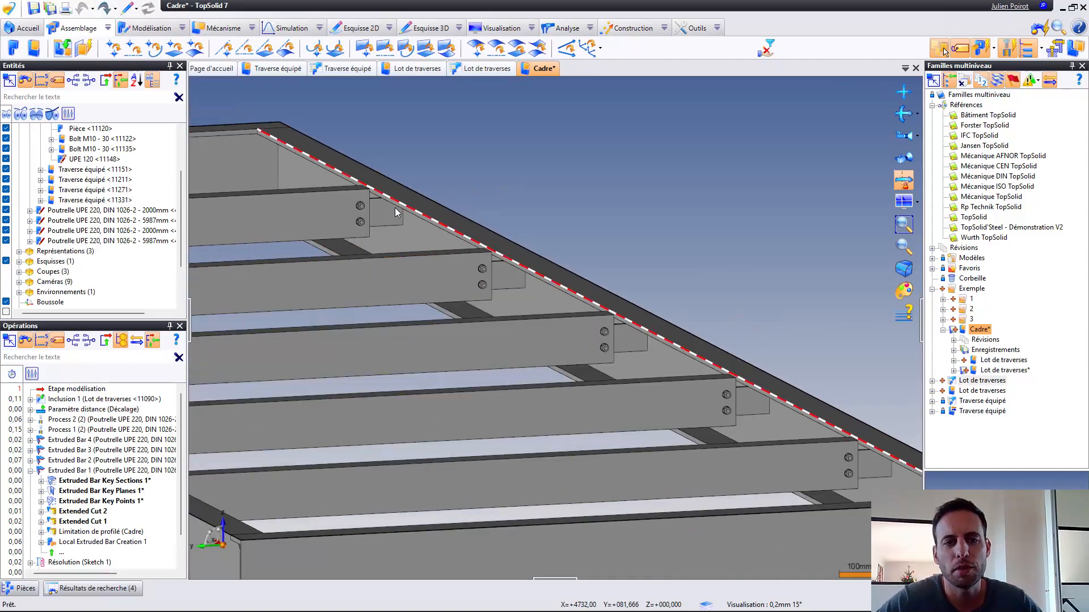
left_click(419, 234)
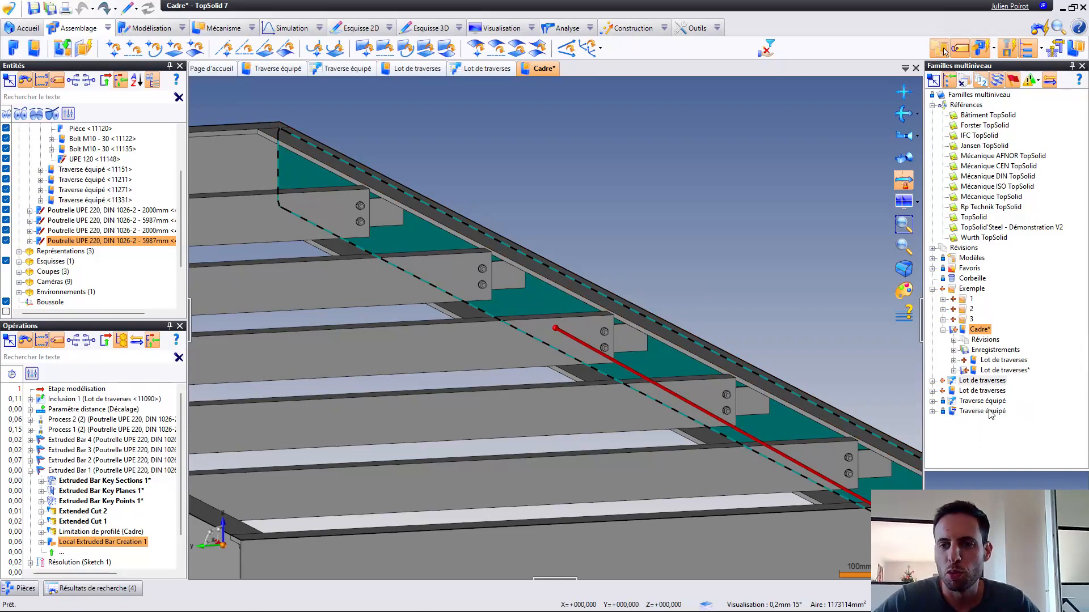
Delete the Lot de traverses inclusion from Cadre and confirm purging its generated document
left_click(943, 331)
scroll(681, 310, "down", 3)
left_click(471, 287)
key("Delete")
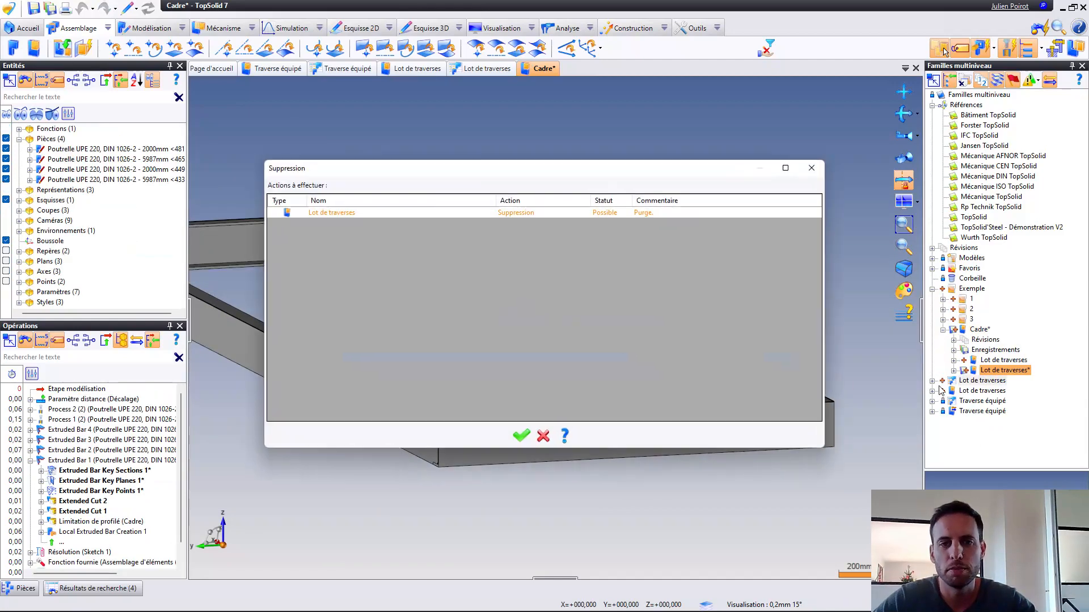
key("Return")
key("Return")
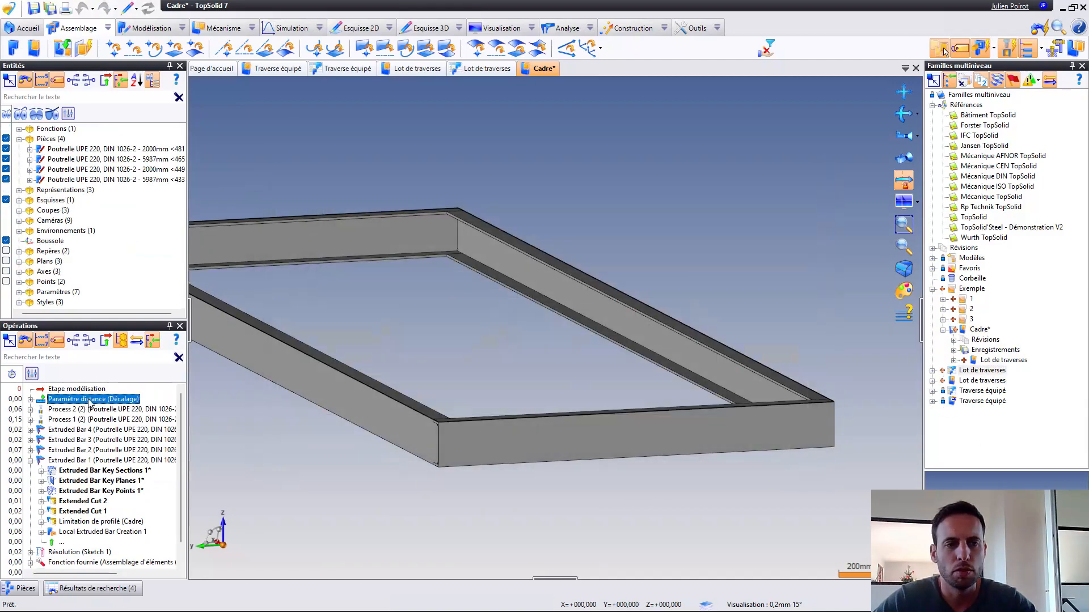
Open the root-level Lot de traverses assembly and move its modelling stage back to just before the generation of Esquisse 2
double_click(981, 381)
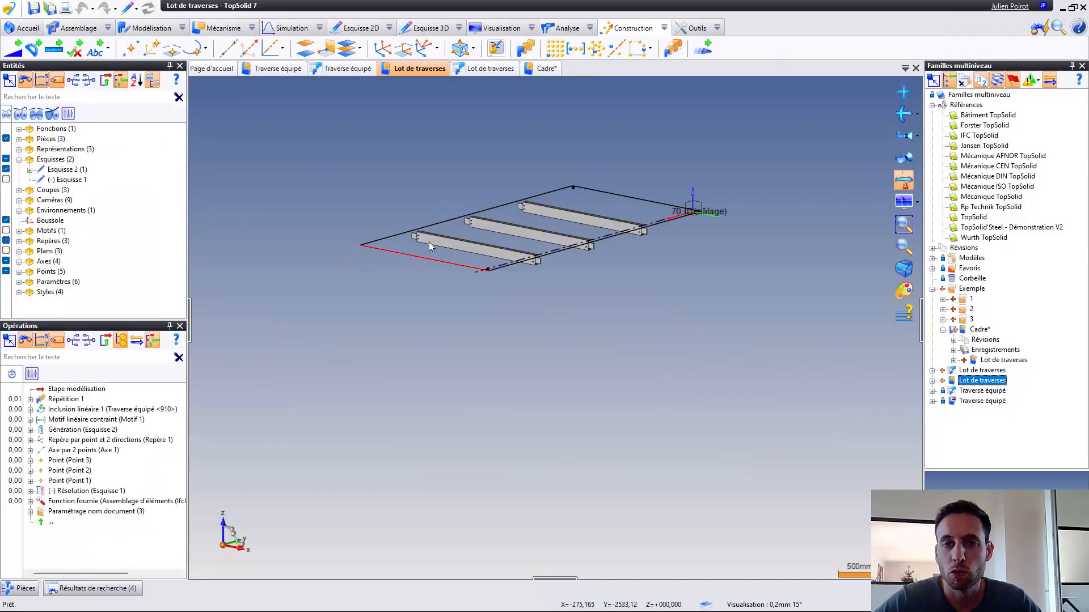
scroll(647, 244, "up", 3)
scroll(625, 228, "up", 3)
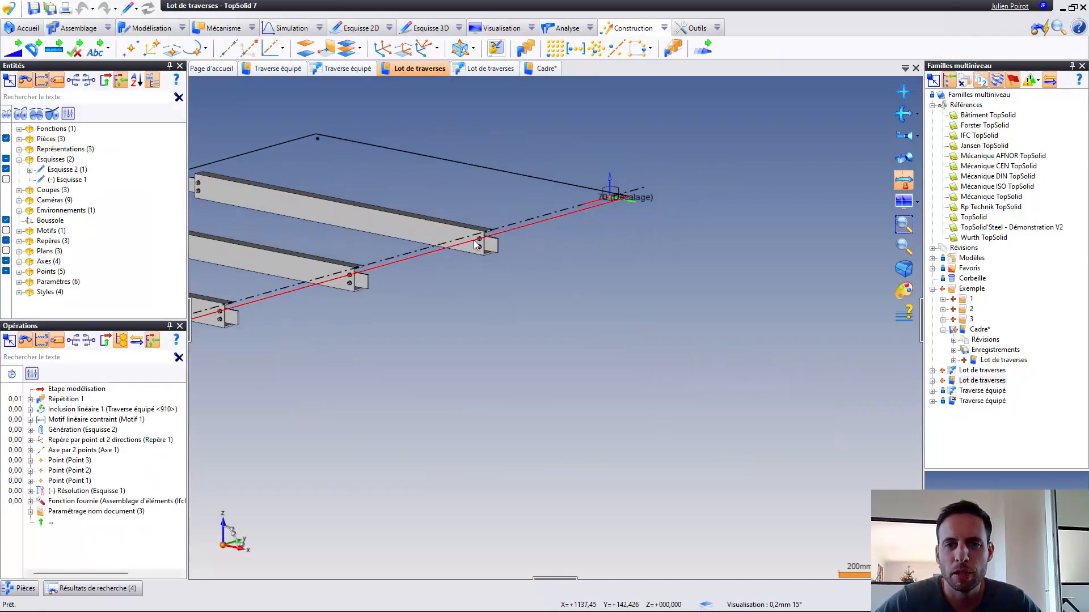
left_click_drag(68, 391, 92, 438)
middle_click_drag(747, 190, 586, 262)
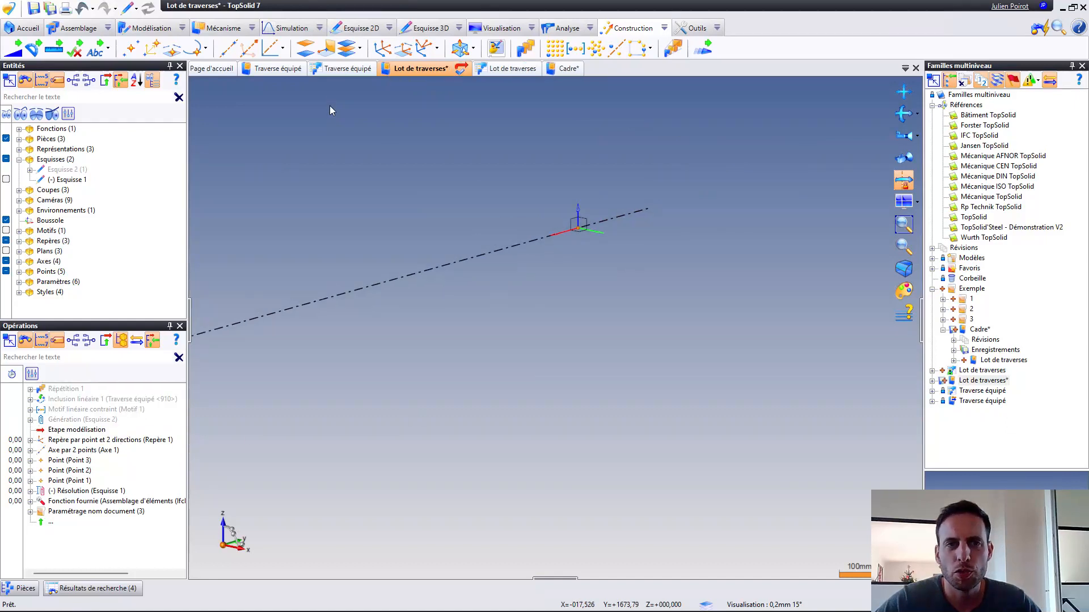
Create an offset plane at -80 mm from the XZ plane of Repère 1
left_click(304, 49)
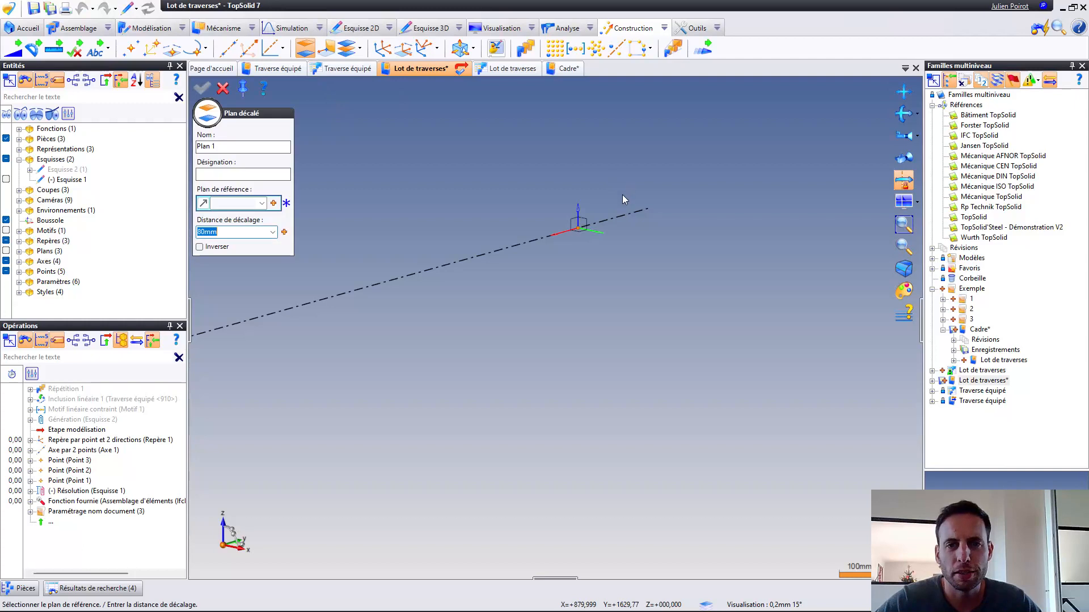
left_click(578, 227)
left_click(546, 223)
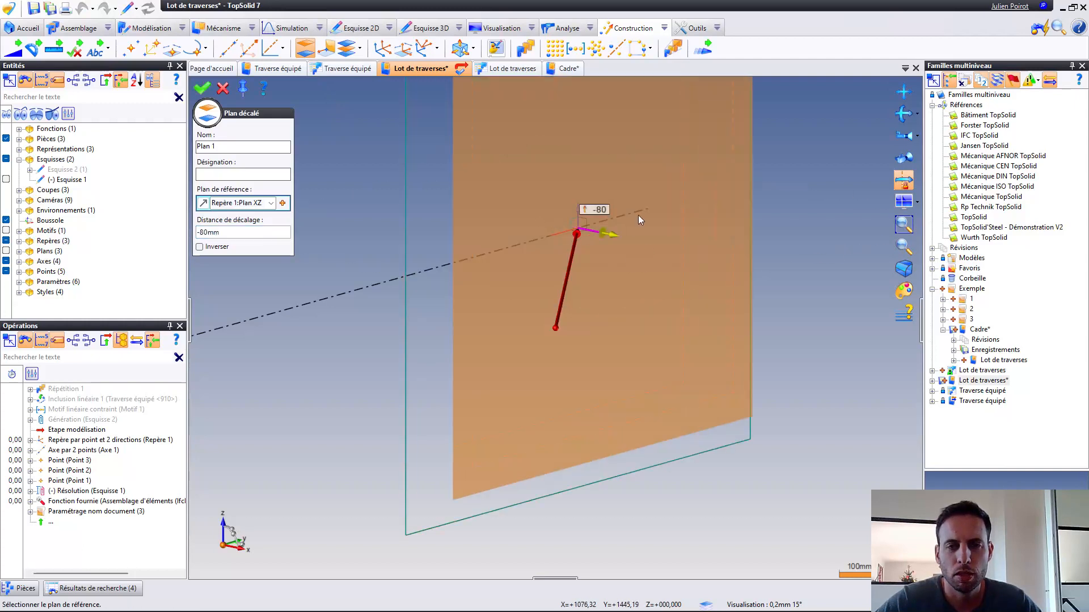
middle_click_drag(639, 220, 679, 214)
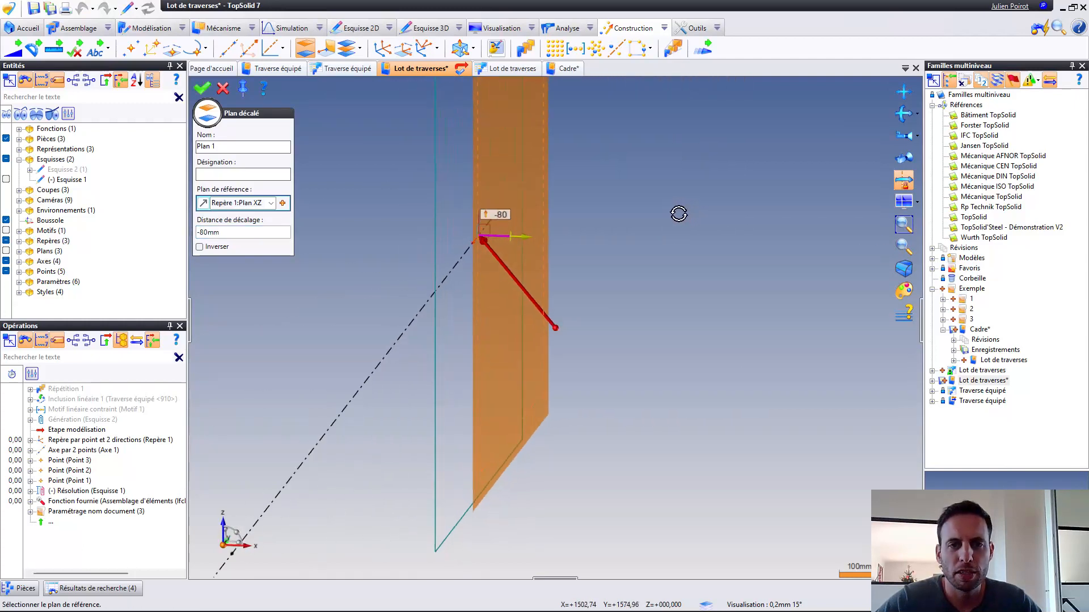
right_click(648, 219)
left_click(648, 219)
key("Escape")
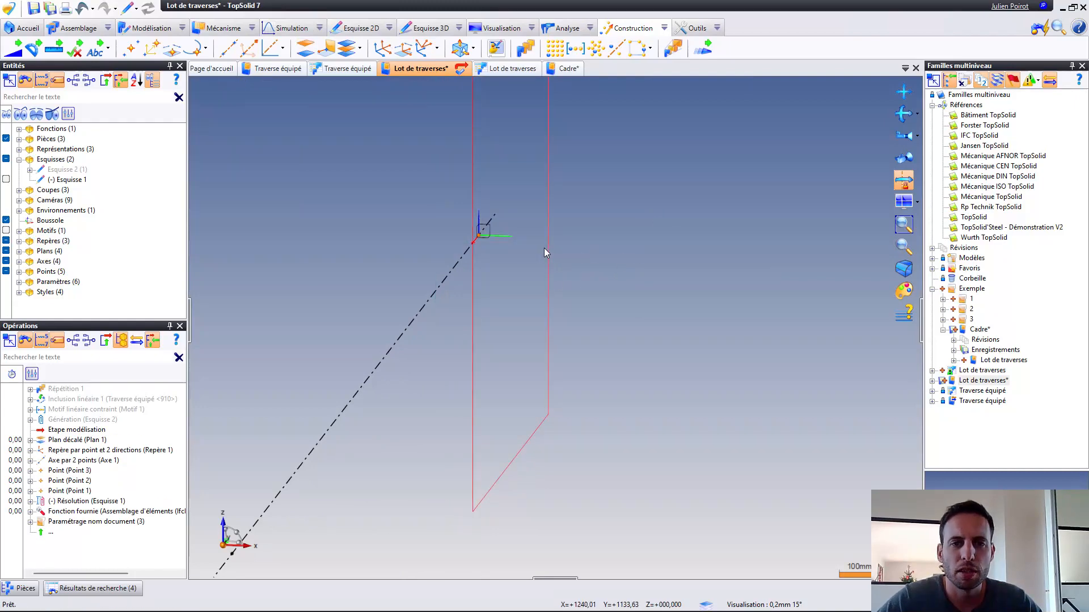
Edit the new offset plane and rename it PlanDécalage
left_click(553, 307)
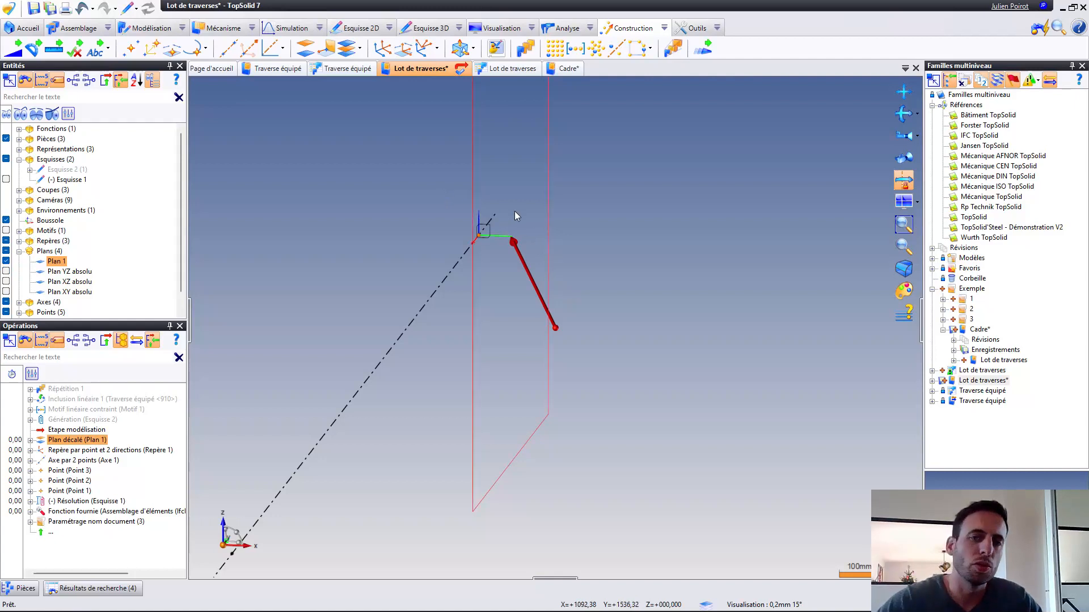
right_click(522, 173)
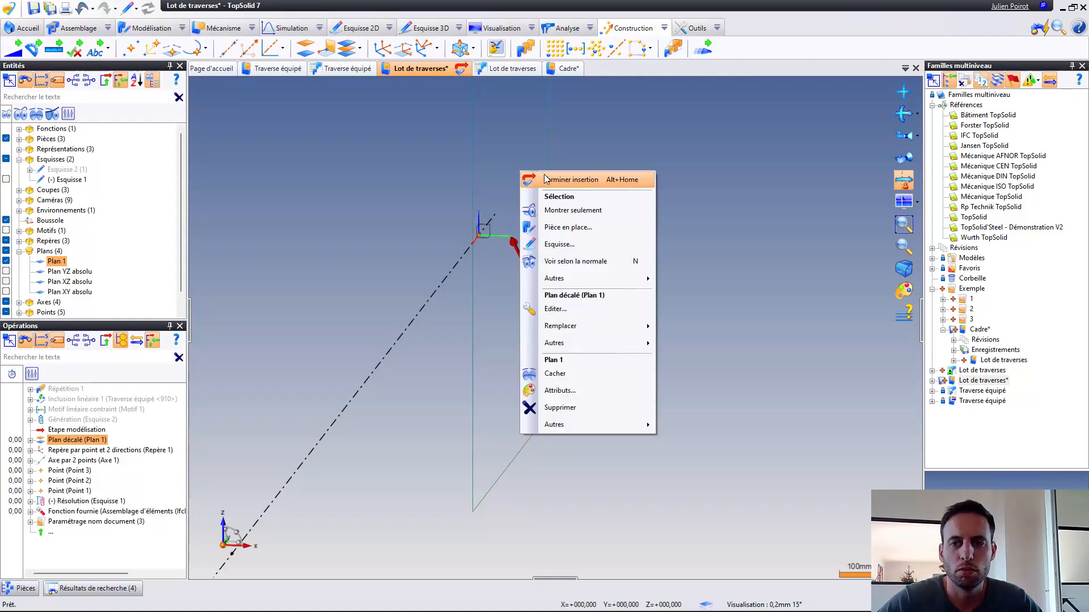
left_click(567, 309)
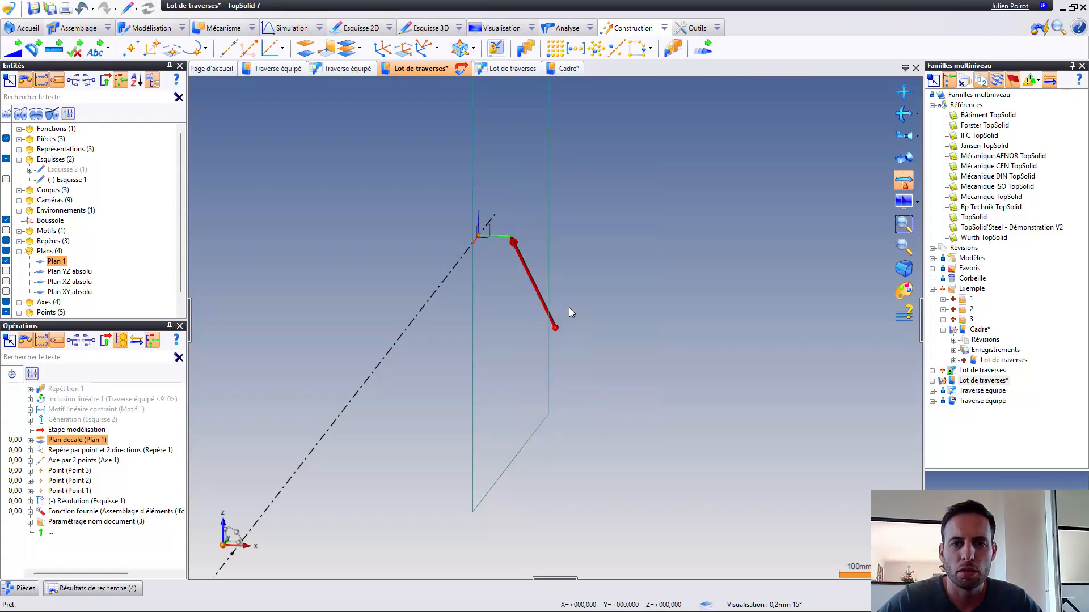
left_click(238, 145)
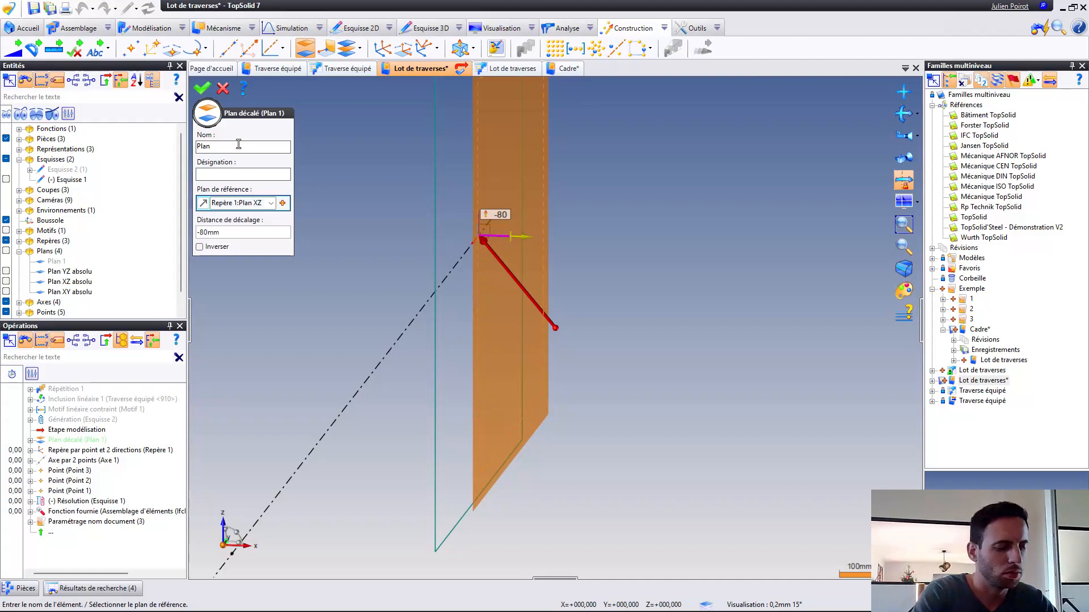
type("PlanDécalage")
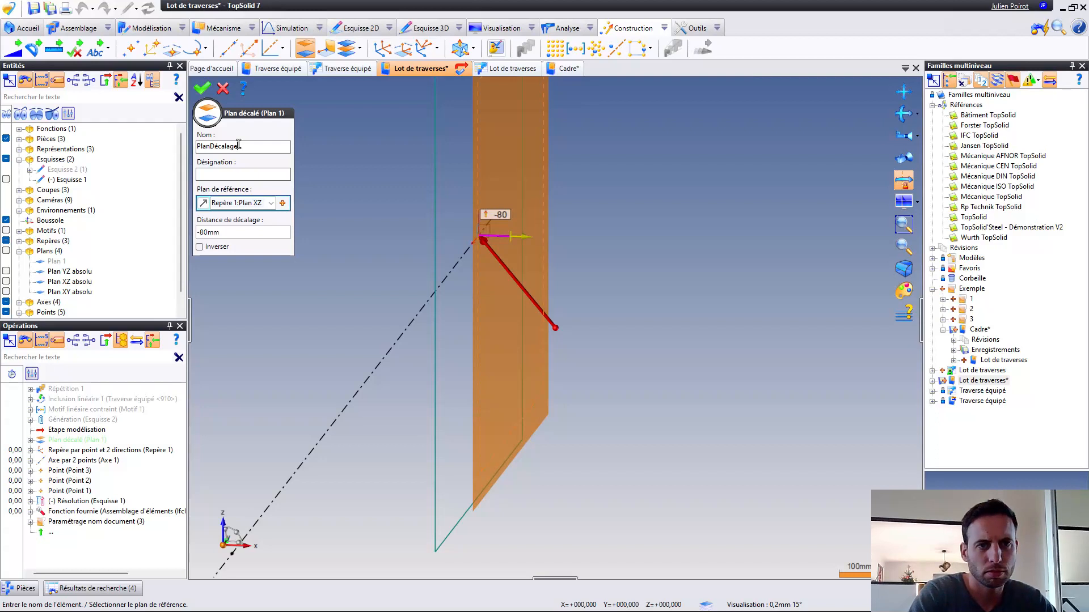
key("Return")
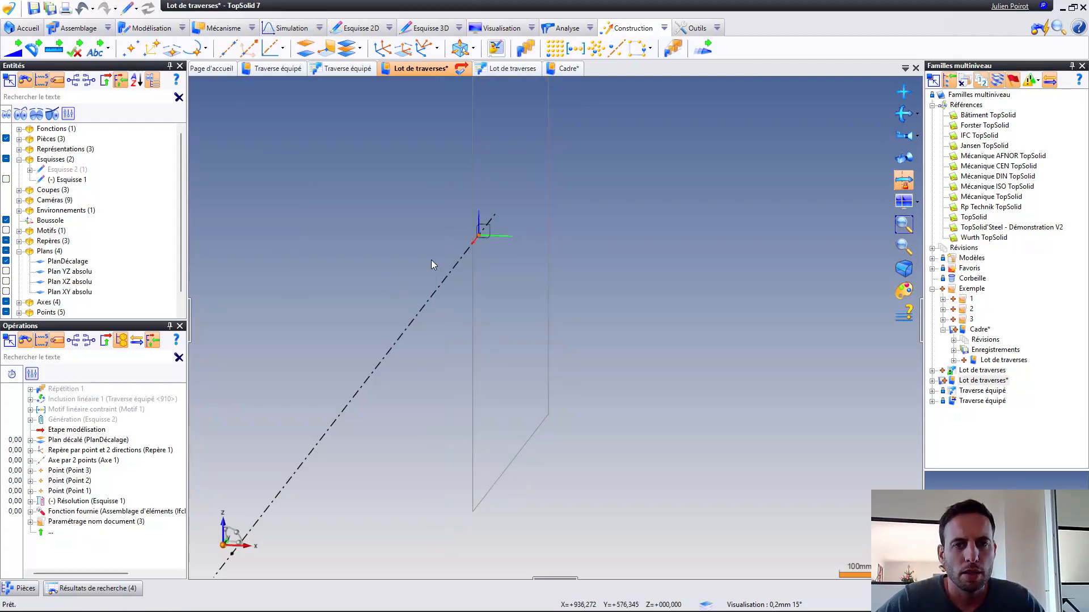
Start a distance parameter in Lot de traverses and name it DécalageMesuré
middle_click_drag(515, 273, 428, 216)
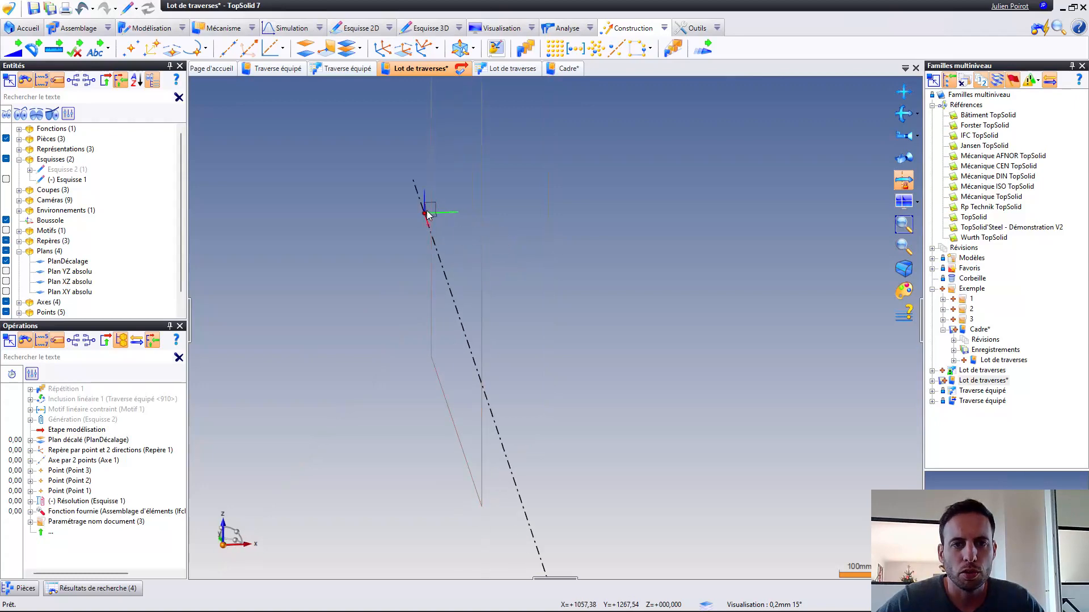
left_click(664, 28)
mouse_move(701, 47)
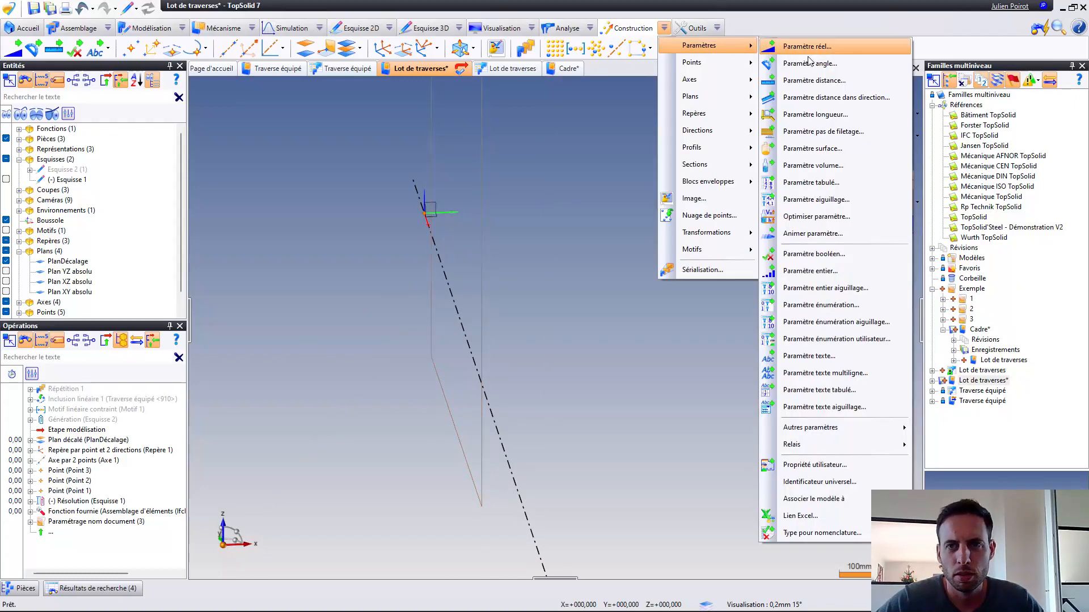
left_click(836, 80)
type("D")
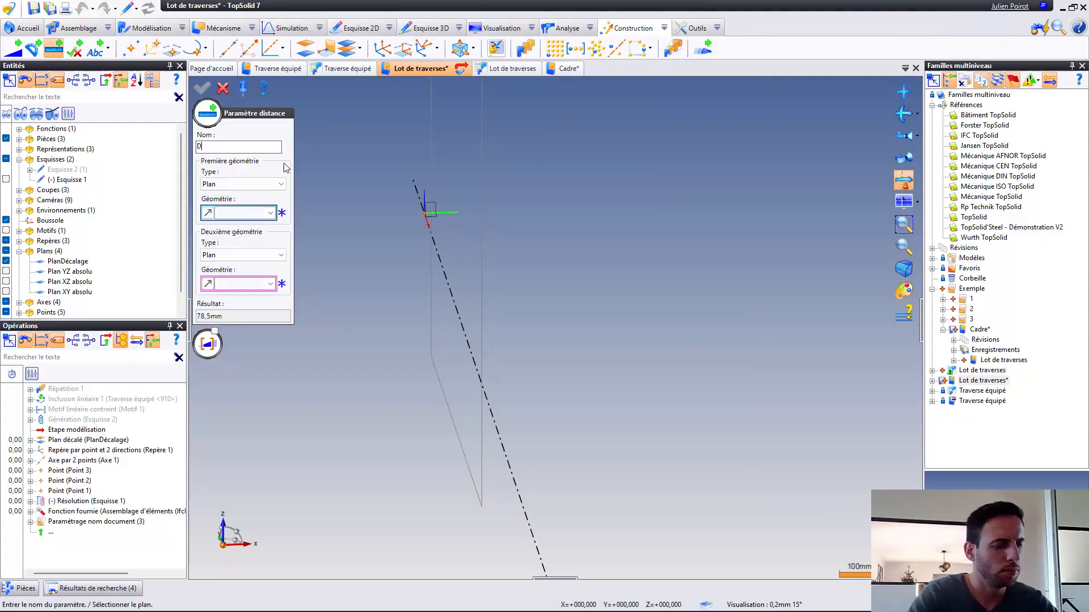
type("écalageMesuré")
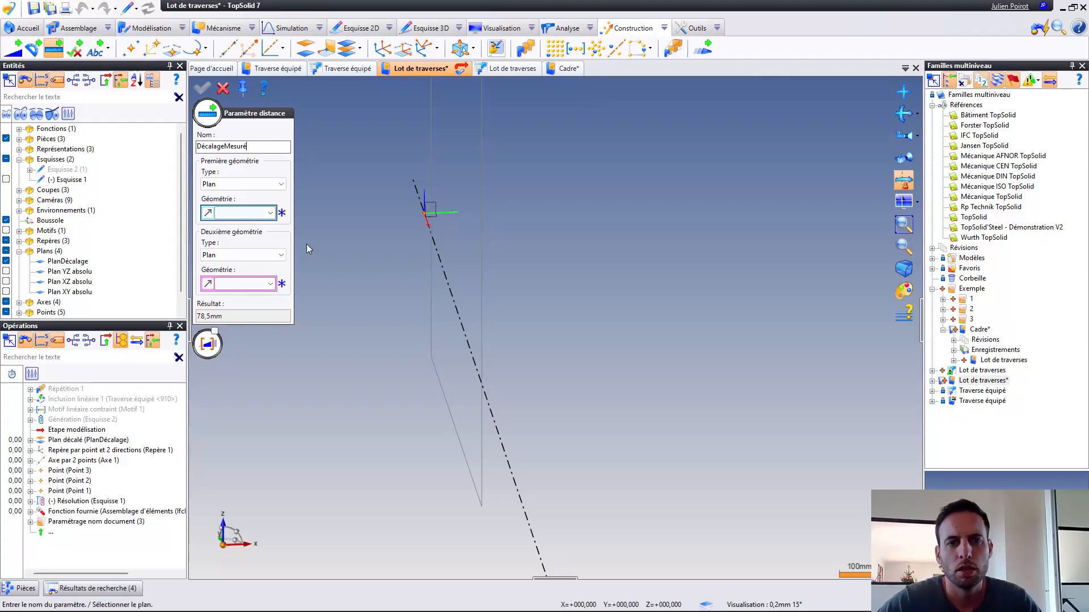
Define DécalageMesuré as the distance between Repère 1's XZ plane and PlanDécalage, and validate the parameter
scroll(411, 207, "up", 2)
middle_click_drag(450, 219, 489, 223)
scroll(492, 228, "up", 2)
scroll(497, 233, "up", 2)
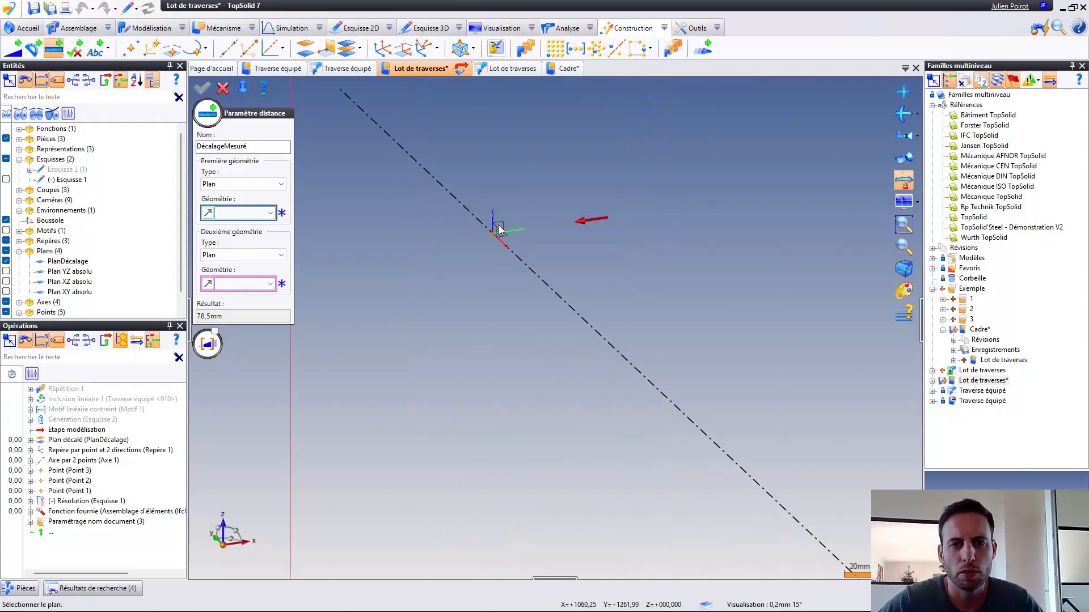
left_click(498, 232)
scroll(440, 271, "down", 3)
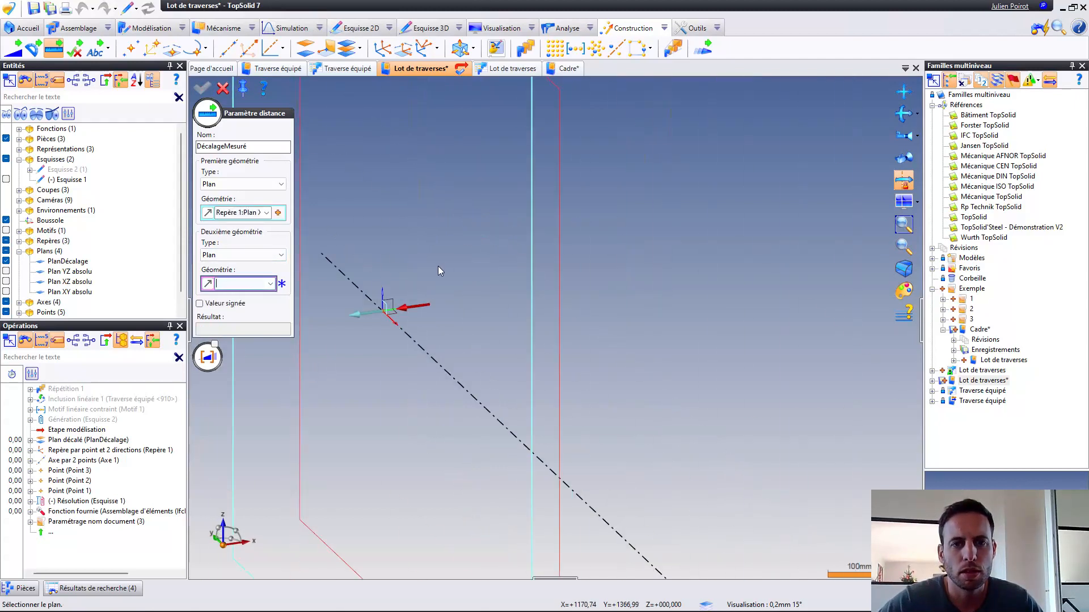
left_click(445, 260)
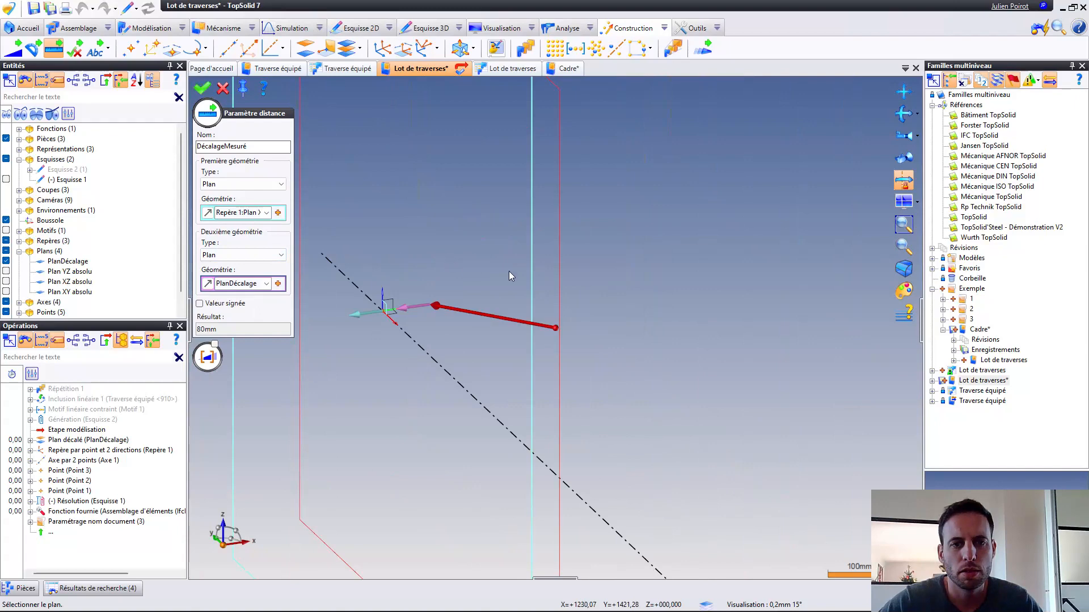
right_click(731, 212)
left_click(737, 219)
Advance the modelling stage past the generation of Esquisse 2 and check the distance definition of its Parallèle 1 operation
left_click(59, 435)
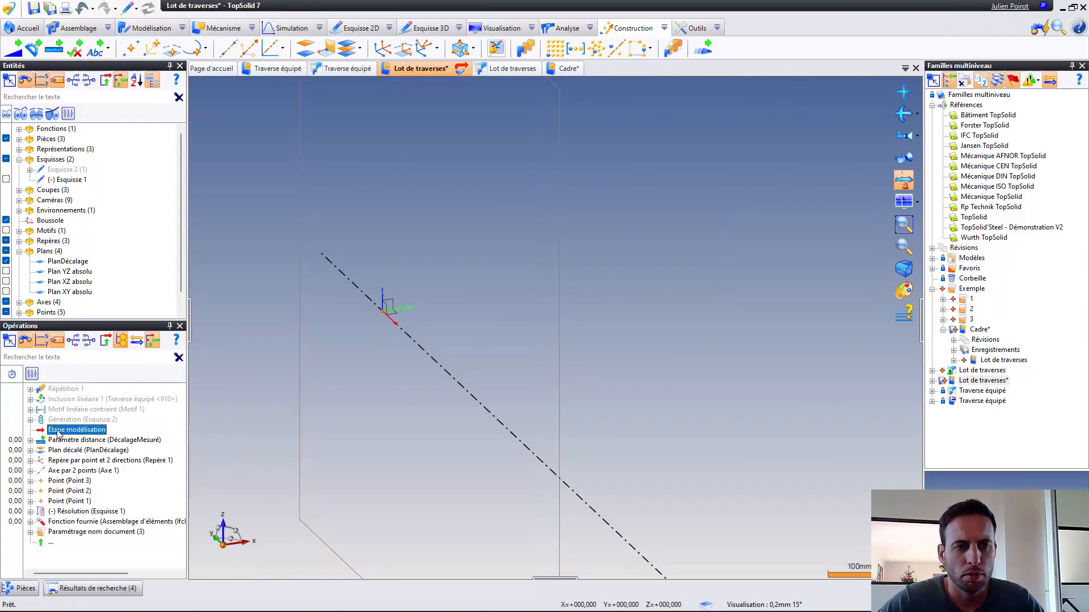
double_click(62, 424)
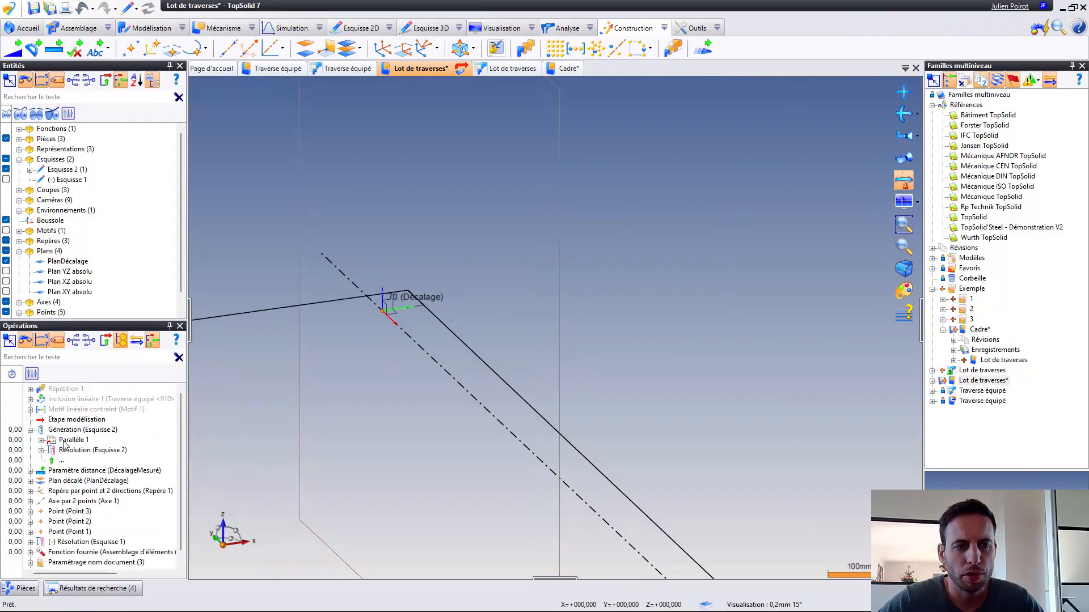
right_click(64, 441)
left_click(101, 401)
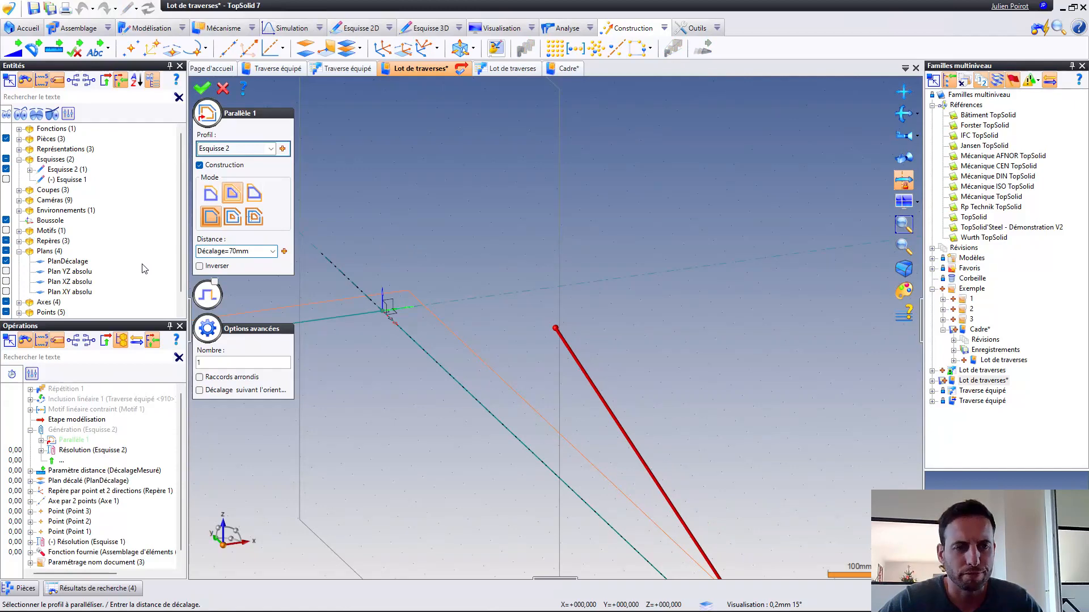
key("Return")
Set the Décalage parameter's value to DécalageMesuré and bring the modelling stage back to the end of the operations
left_click(19, 303)
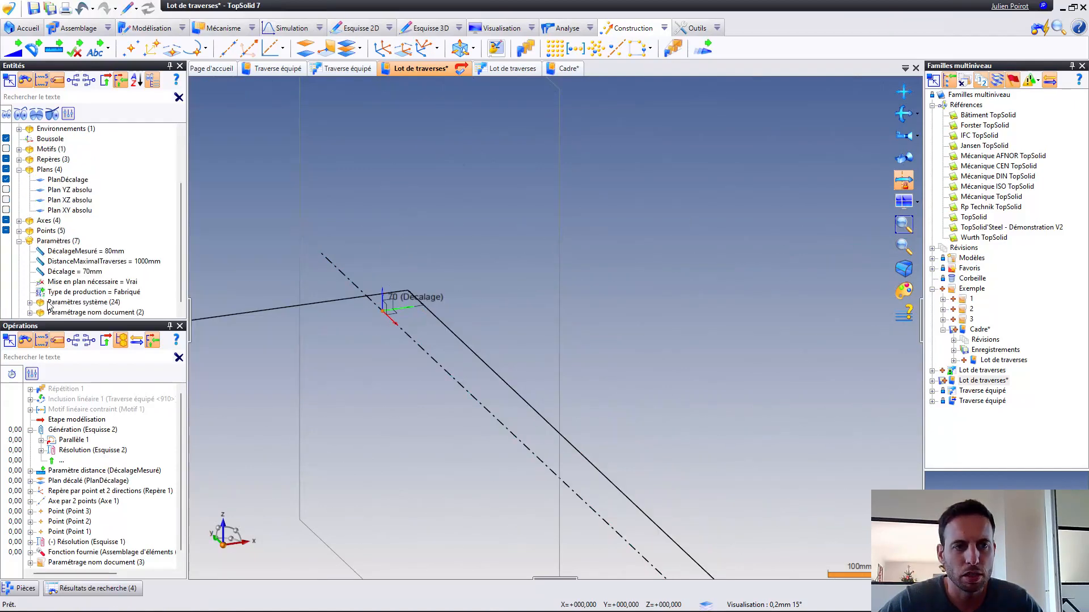
double_click(78, 273)
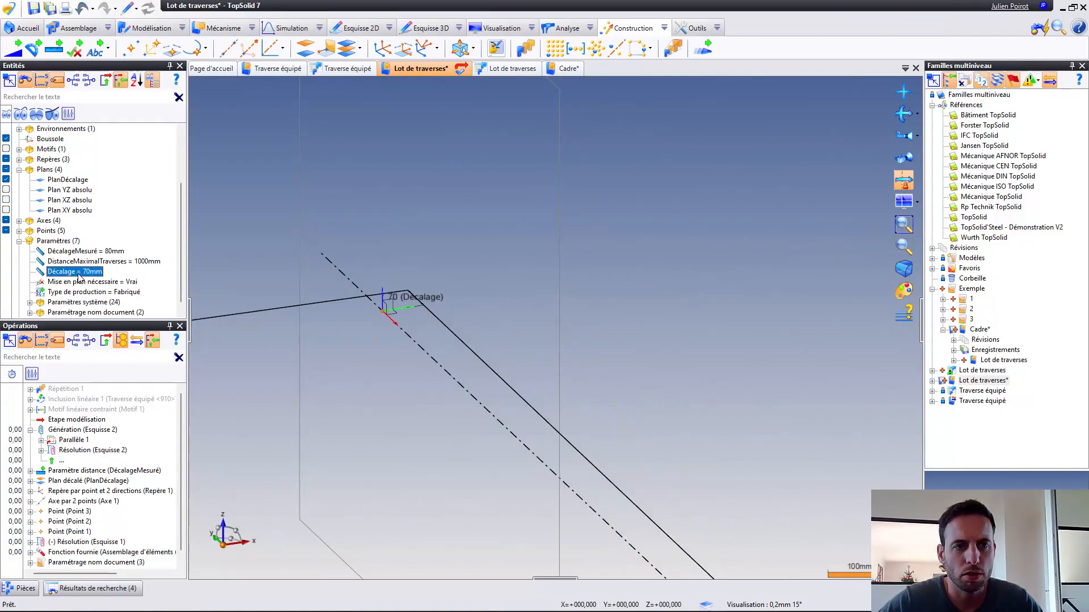
type("Déc")
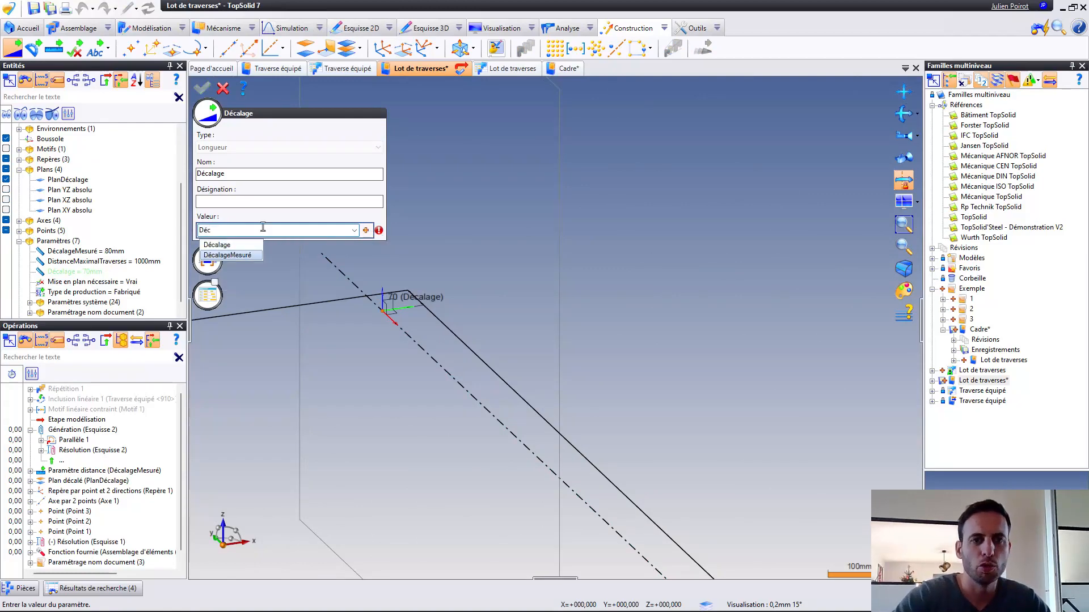
key("Return")
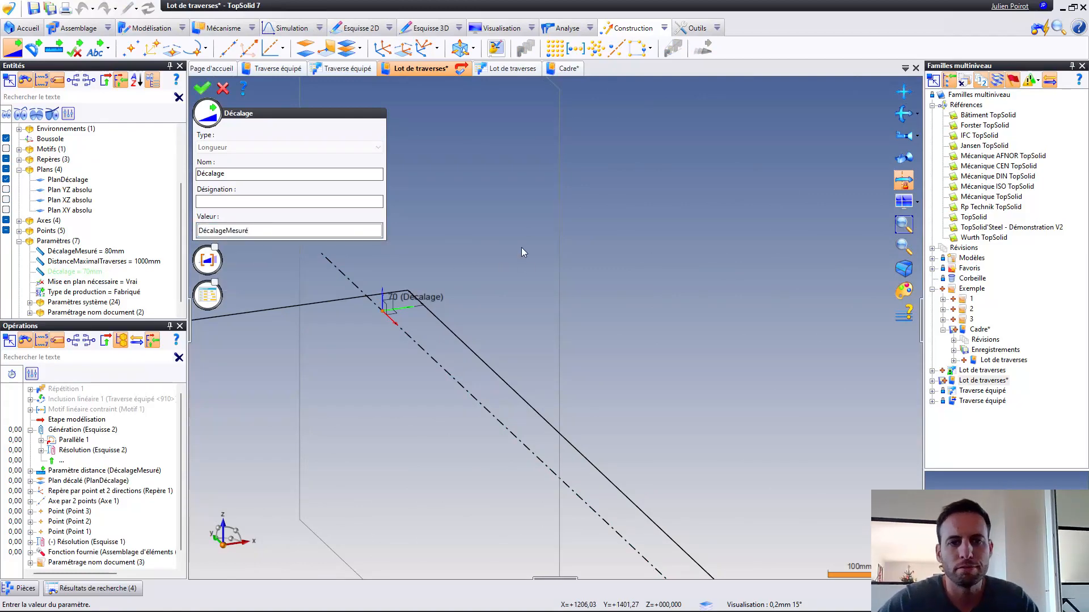
key("Return")
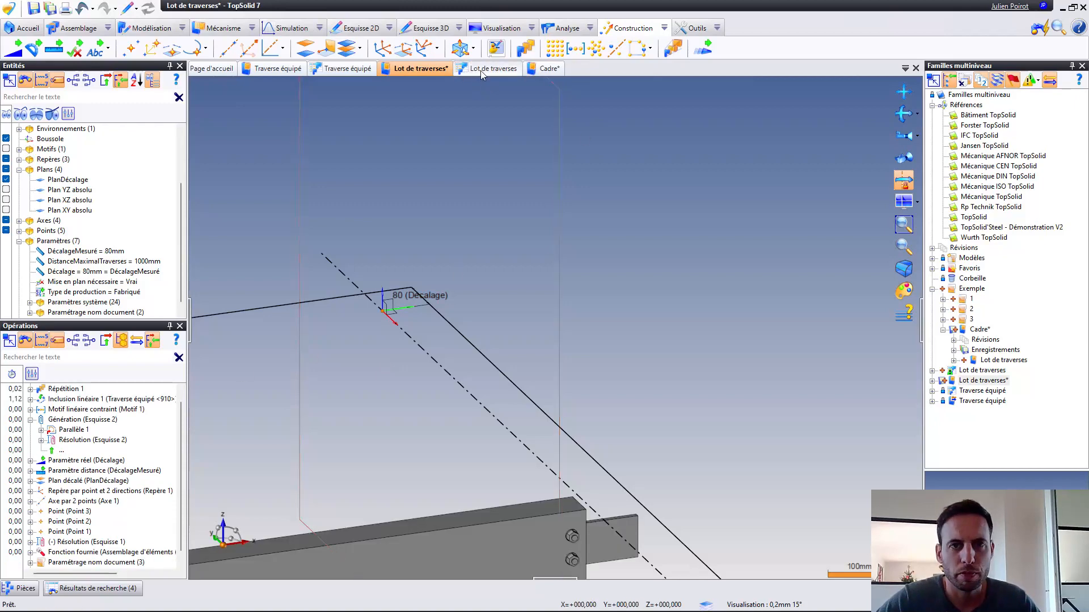
Remove Décalage from the drivers of the Lot de traverses family
left_click(481, 70)
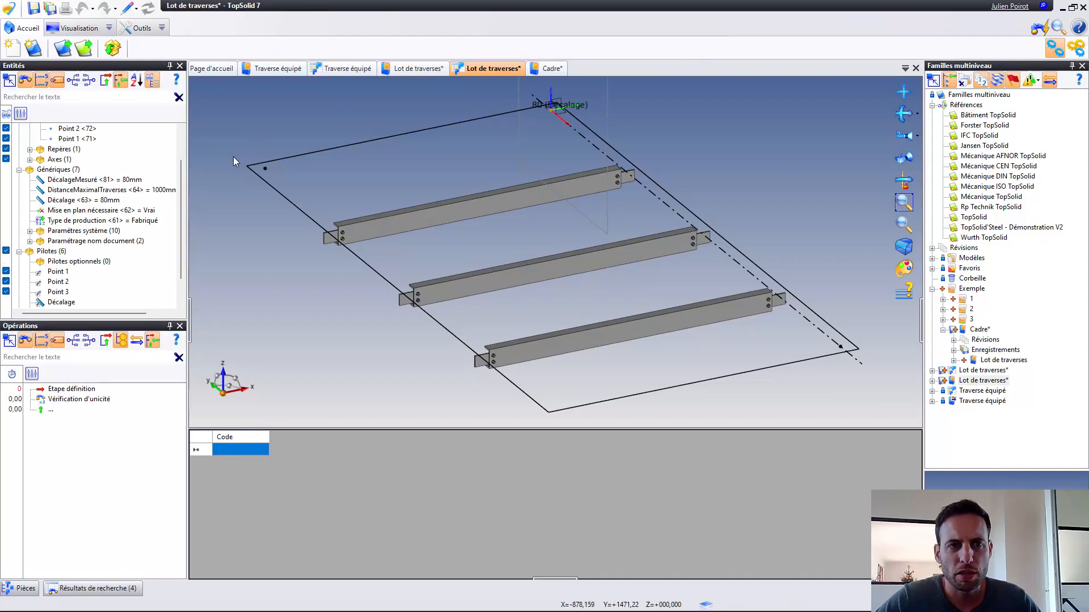
left_click(83, 202)
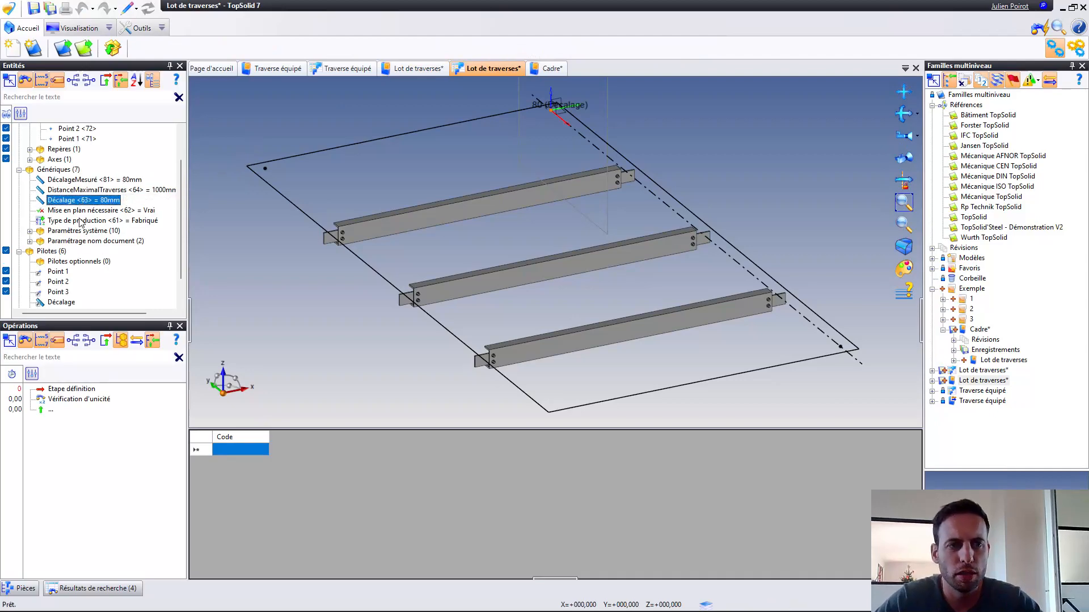
scroll(81, 273, "down", 1)
left_click(63, 272)
key("Delete")
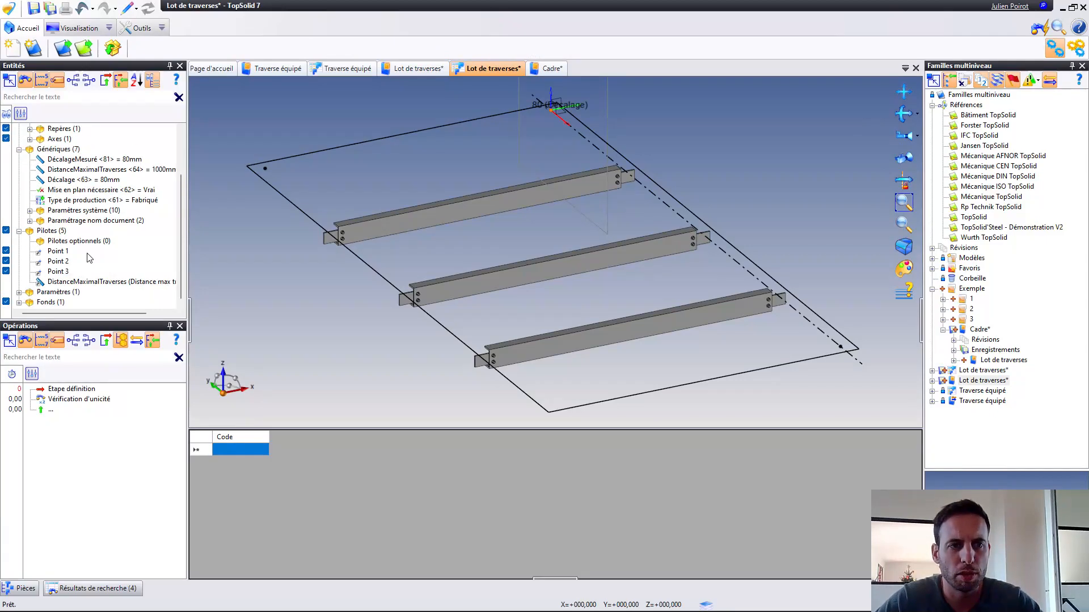
Add PlanDécalage as a family driver with the designation "Plan décalage" and save the family
scroll(63, 170, "up", 2)
left_click(30, 149)
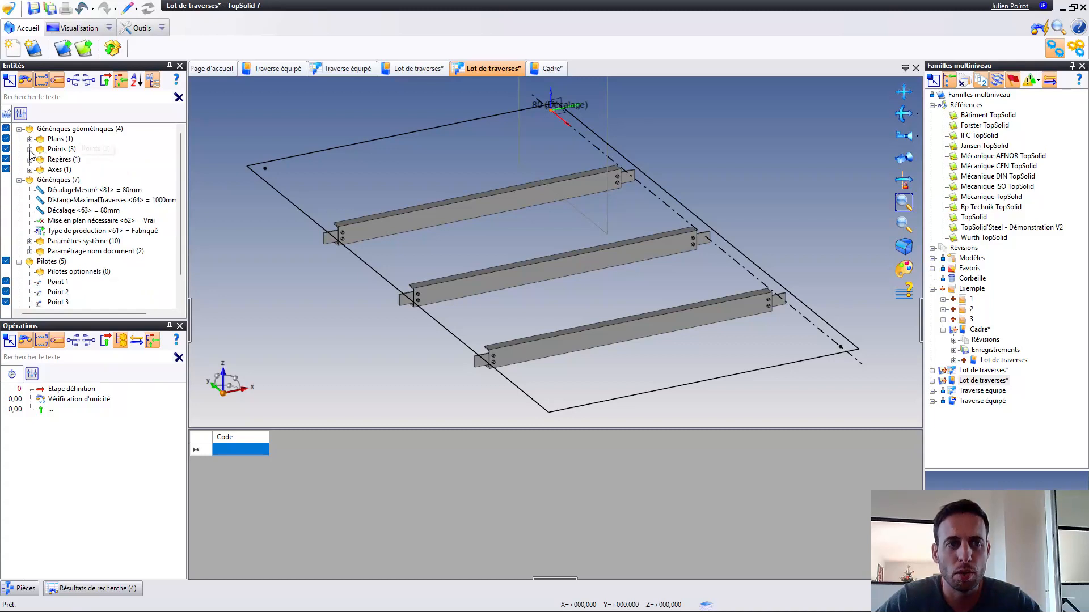
left_click(29, 139)
left_click_drag(79, 149, 61, 232)
left_click_drag(66, 291, 67, 286)
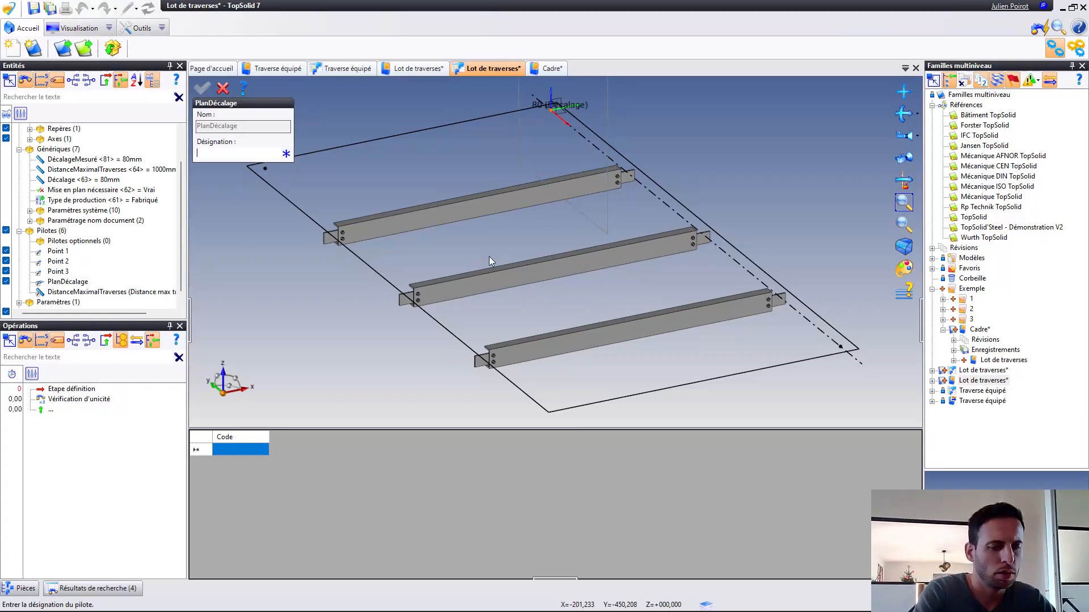
type("Plan d")
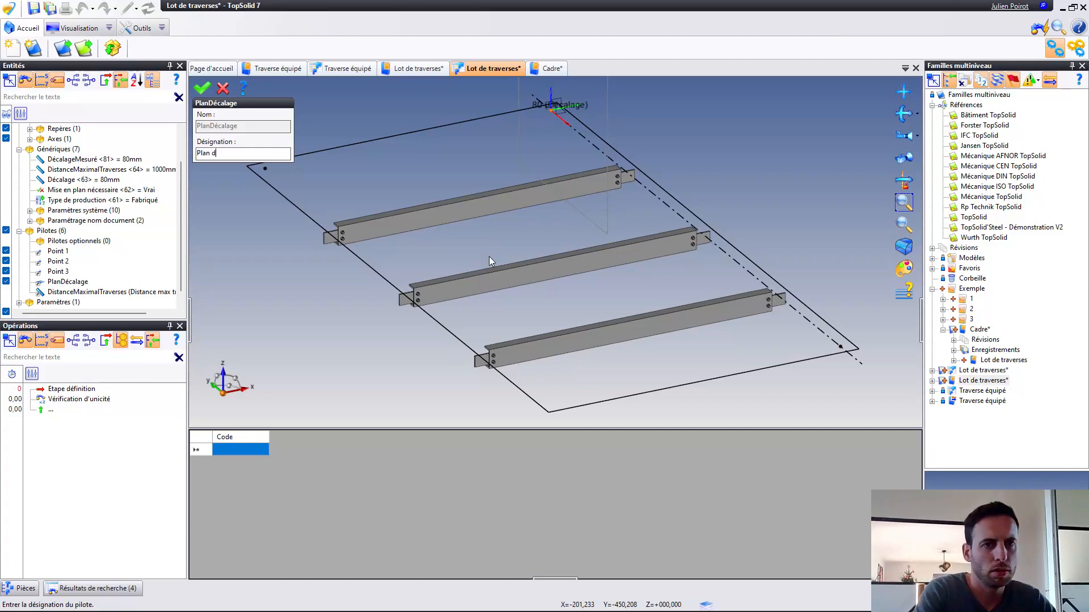
type("c")
type("écal")
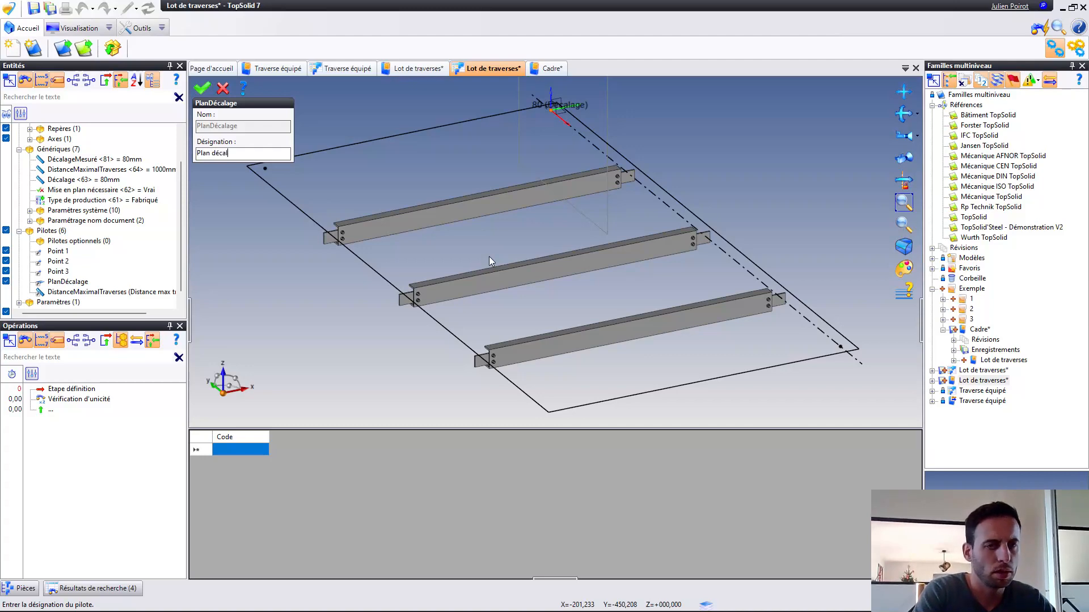
key("Return")
key("ctrl+s")
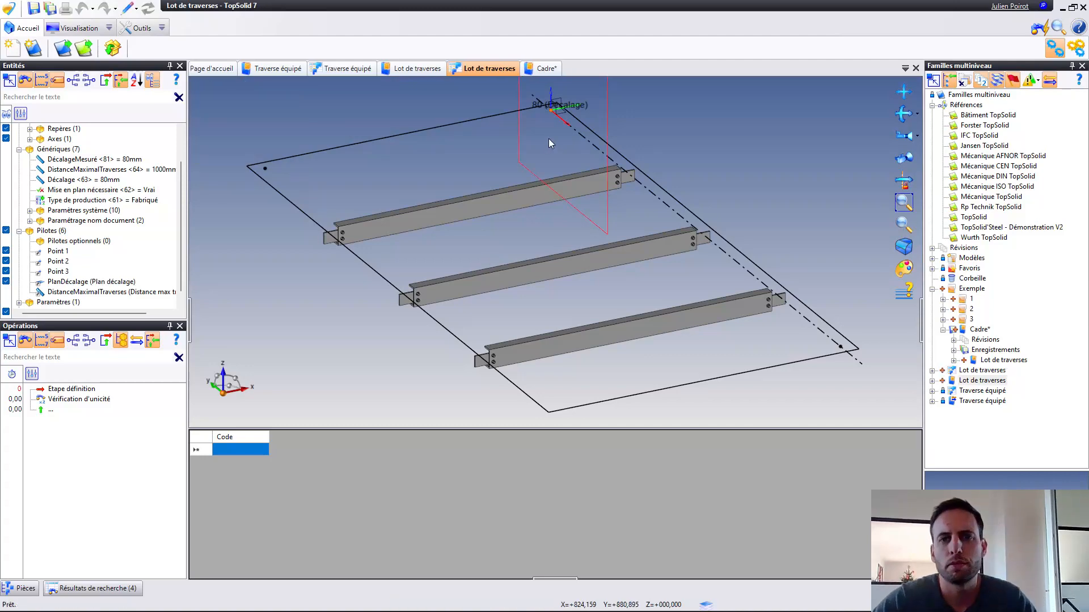
Start including the Lot de traverses family in Cadre and set Point 1 on an upper inner corner of the frame
left_click(546, 73)
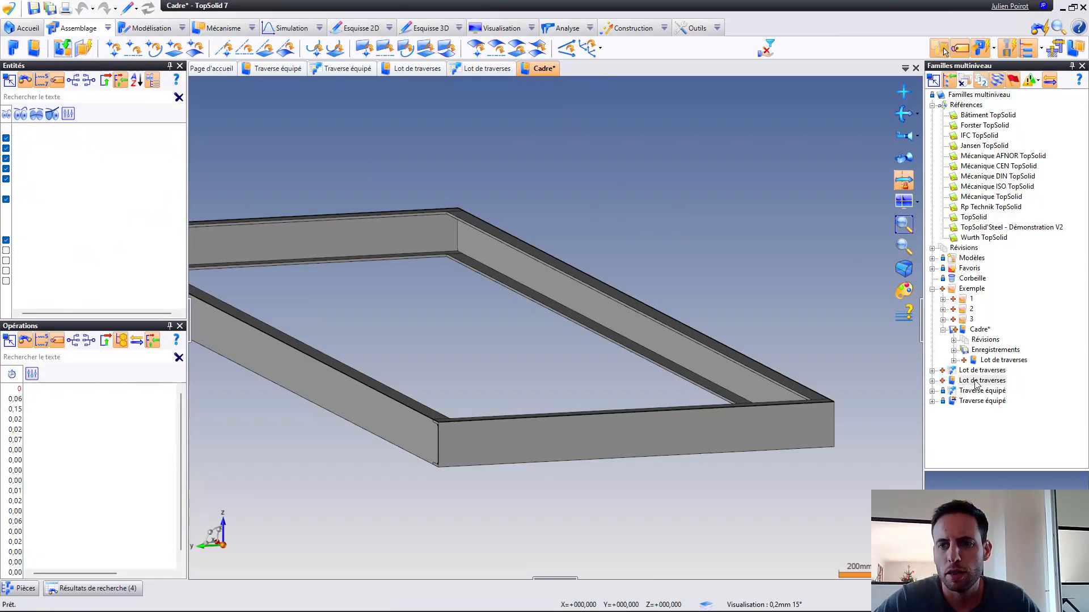
left_click_drag(981, 371, 585, 198)
scroll(627, 199, "down", 3)
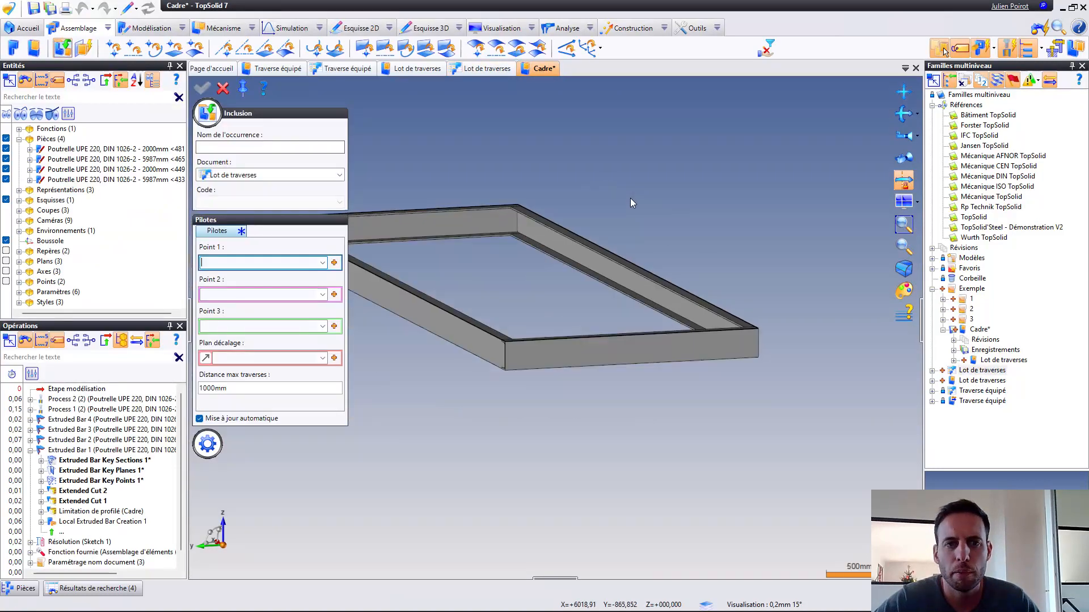
middle_click_drag(631, 198, 677, 159)
scroll(575, 148, "up", 7)
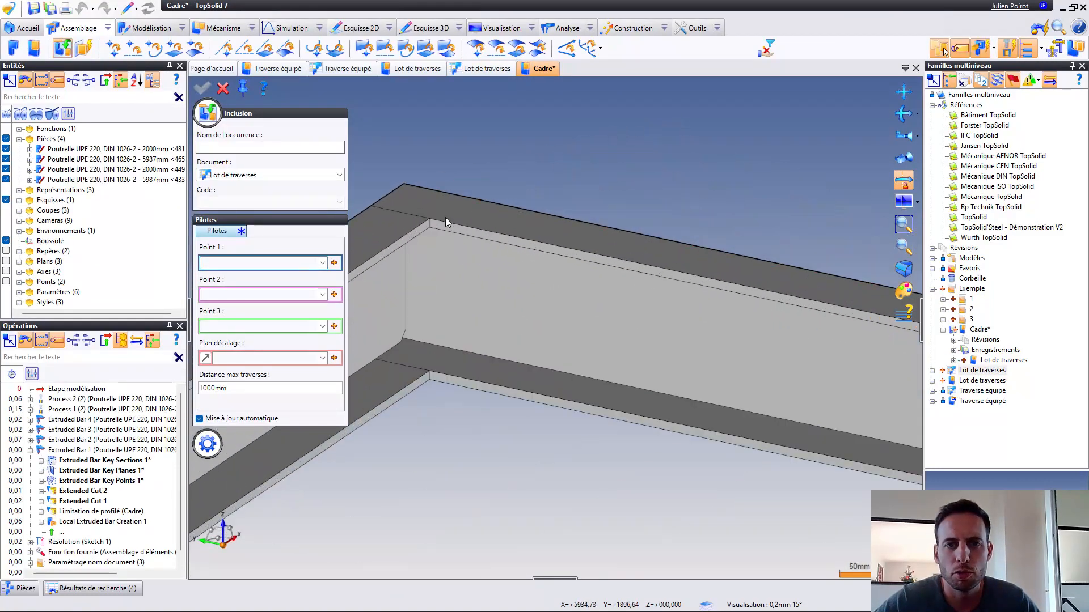
left_click(423, 221)
Set Point 2 and Point 3 on the upper inner corners at the two ends of the adjacent long beam
scroll(445, 224, "down", 3)
middle_click_drag(777, 323, 405, 200)
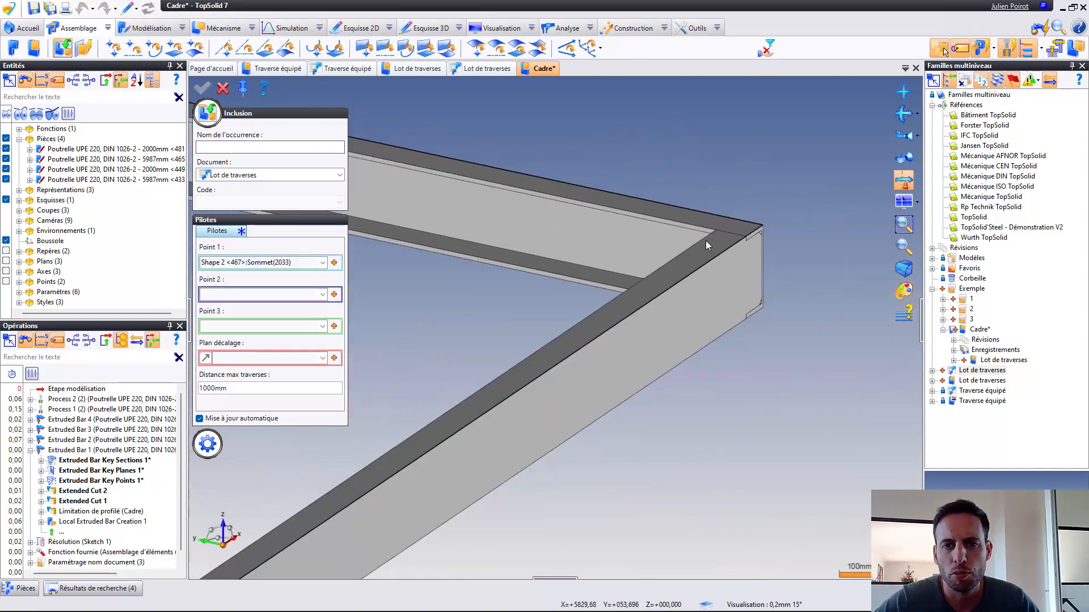
left_click(711, 233)
scroll(635, 285, "down", 3)
scroll(499, 396, "up", 2)
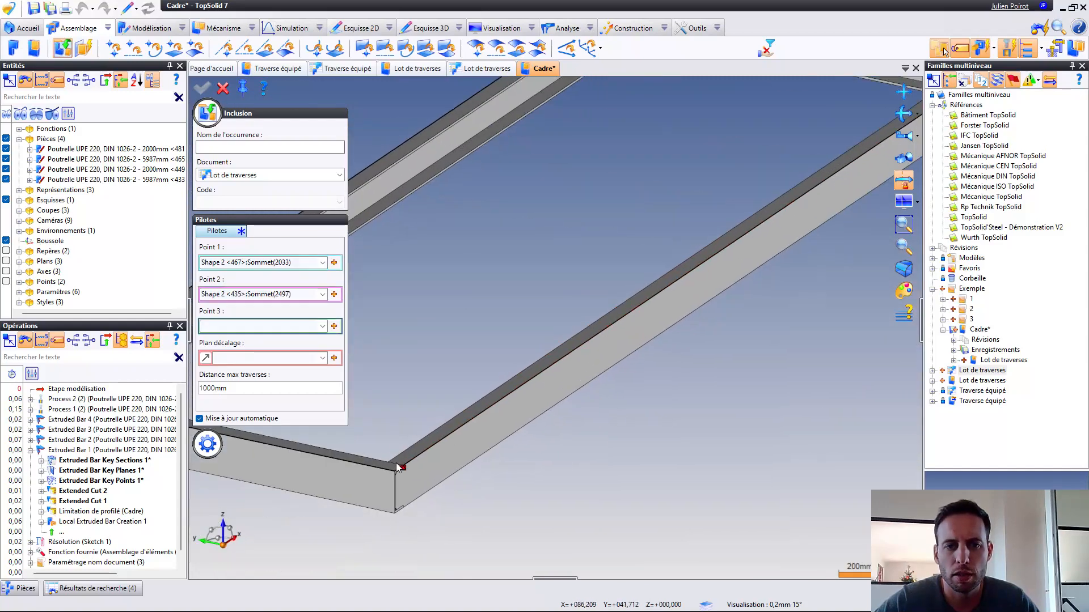
scroll(388, 466, "up", 4)
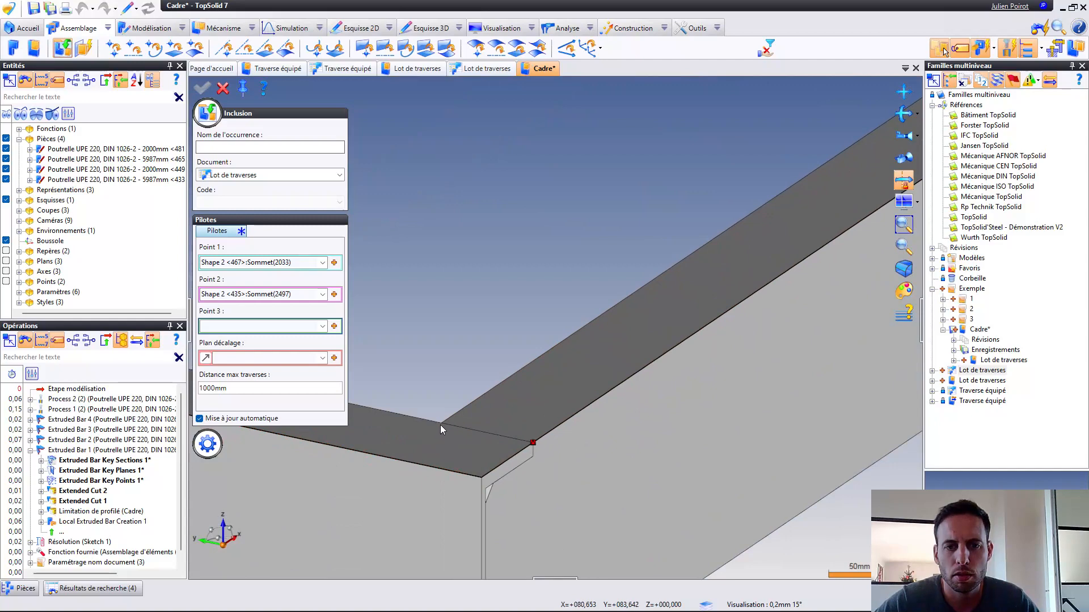
left_click(440, 424)
Use the inner web face of the long beam as Plan décalage, validate the inclusion with 1000 mm maximum spacing, and leave the command
scroll(485, 342, "down", 3)
middle_click_drag(485, 343, 221, 403)
scroll(637, 333, "up", 3)
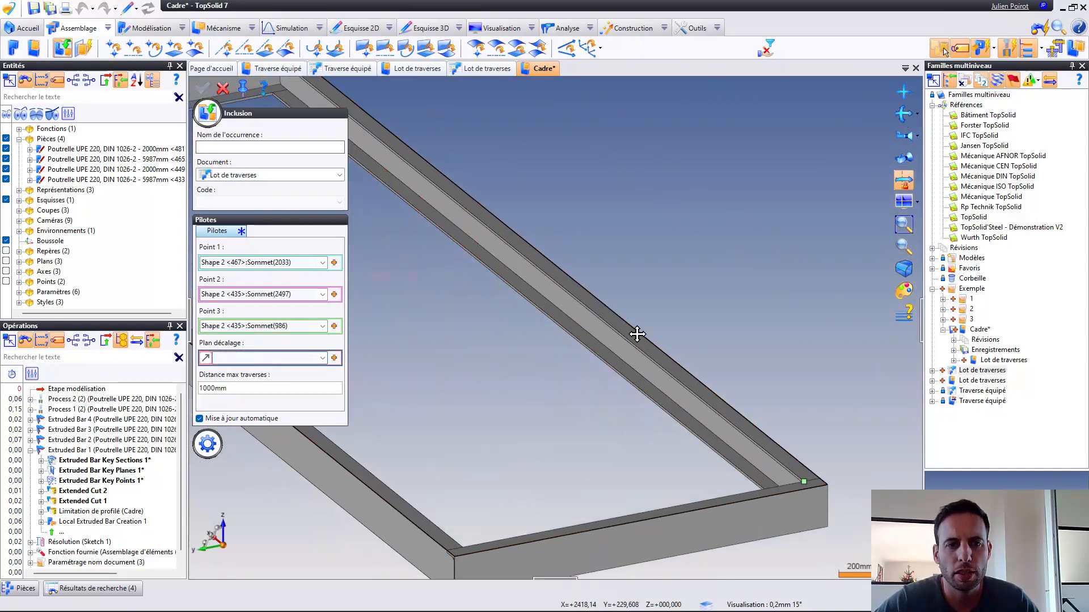
left_click(492, 178)
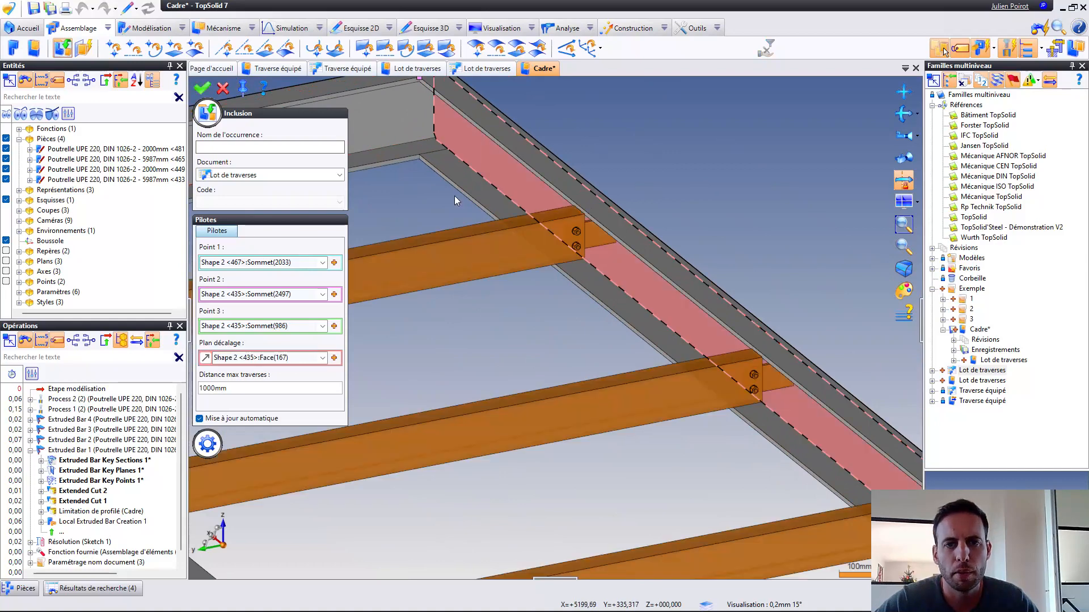
middle_click_drag(553, 216, 524, 196)
right_click(614, 127)
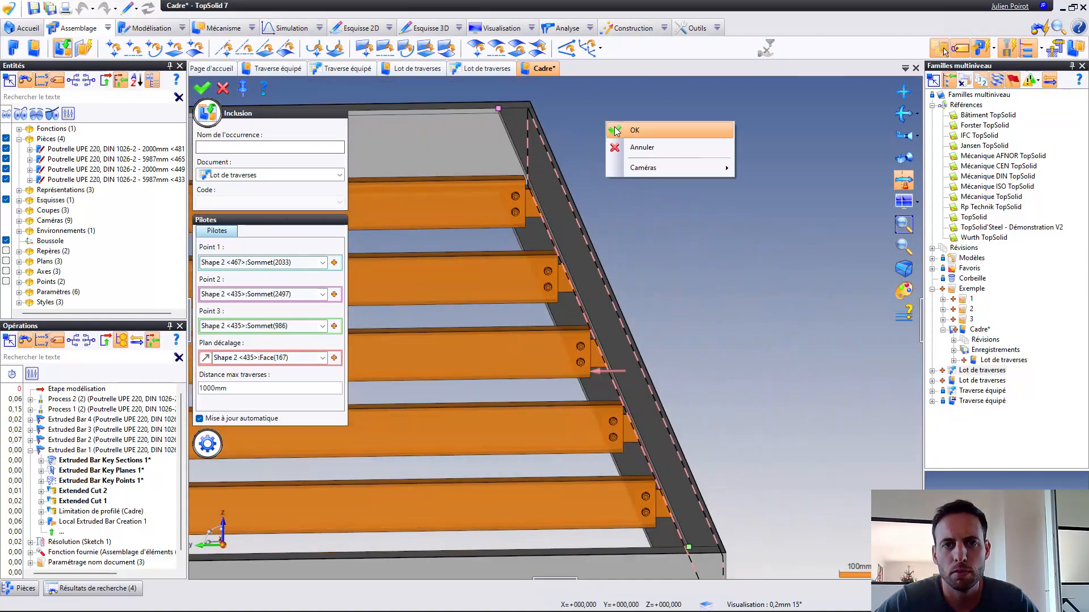
left_click(615, 128)
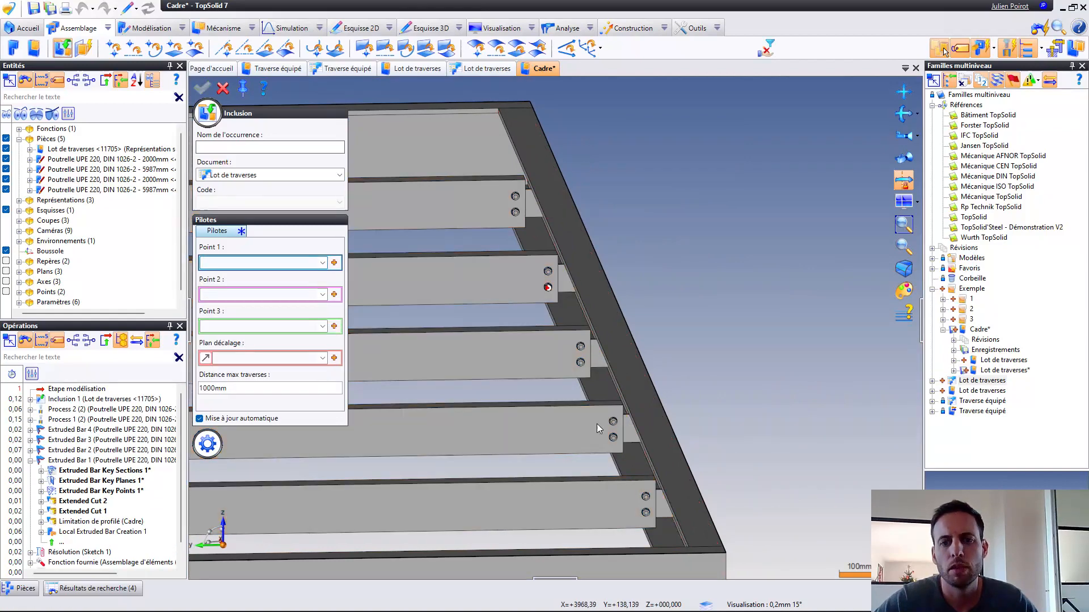
key("Escape")
Isolate a cross member's end plate with its supporting beam to examine how they meet, and restore the full display
middle_click_drag(612, 403, 550, 205)
scroll(605, 339, "up", 5)
left_click(589, 278)
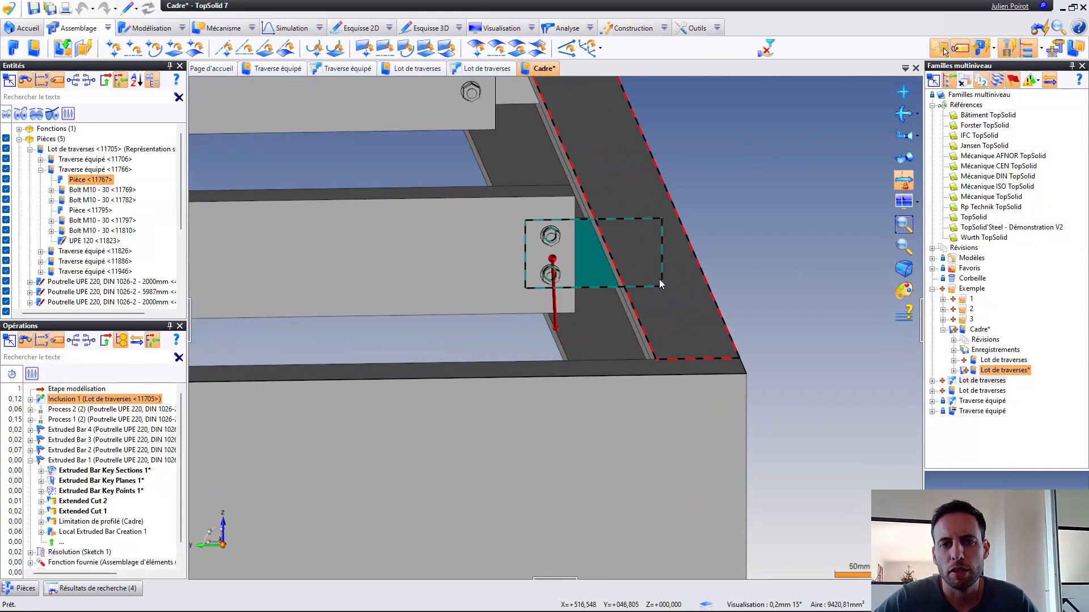
left_click(683, 290)
right_click(681, 289)
left_click(751, 320)
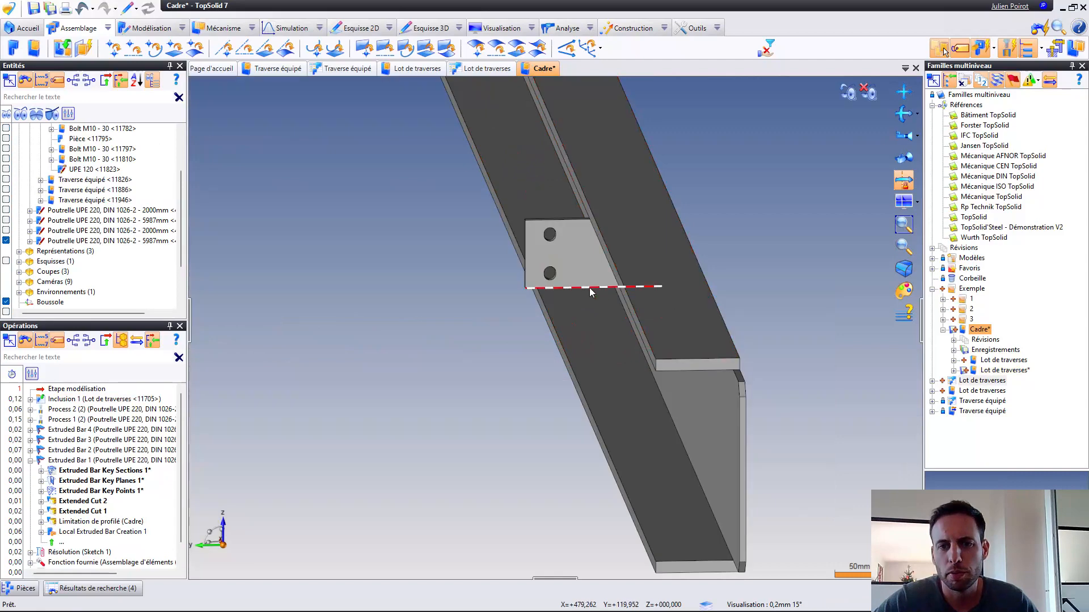
middle_click_drag(589, 288, 587, 255)
scroll(623, 266, "up", 5)
scroll(584, 253, "down", 4)
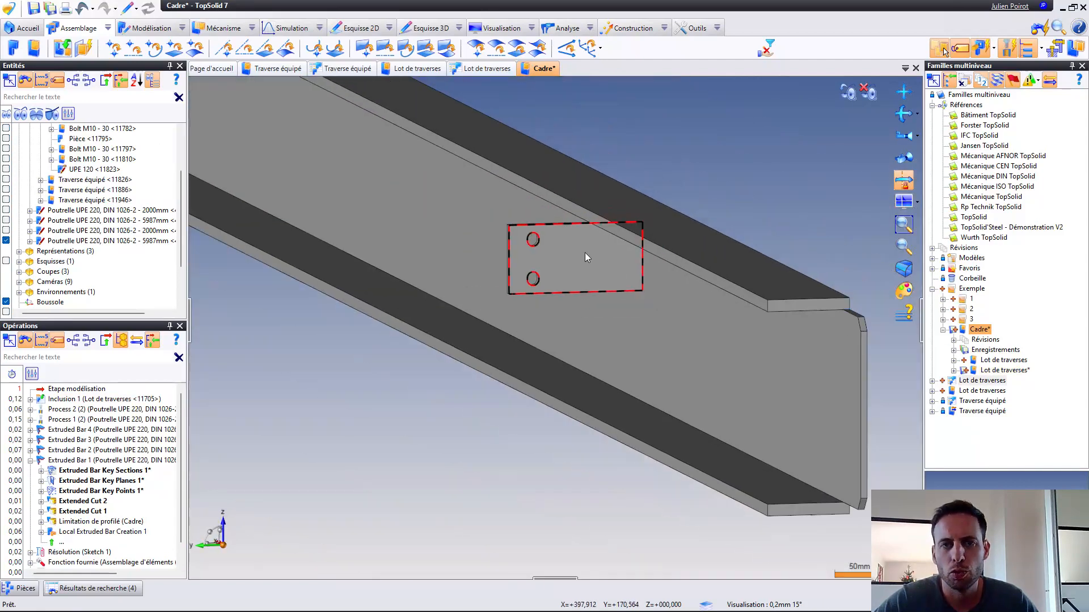
left_click(79, 11)
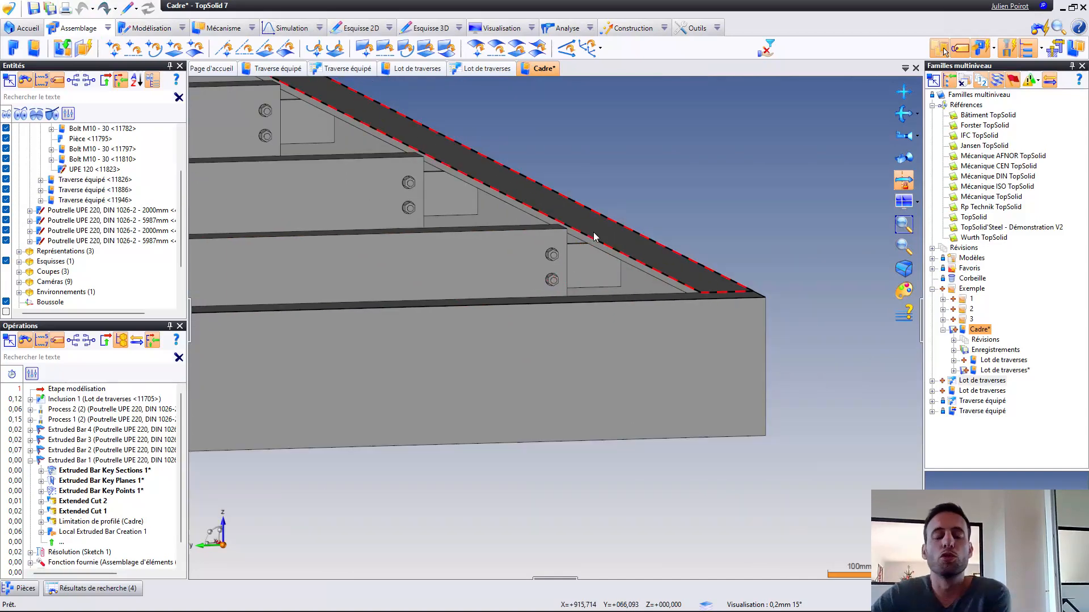
Open the Lot de traverses assembly document from the completed Cadre frame
middle_click_drag(594, 237, 380, 204)
scroll(353, 190, "up", 3)
scroll(451, 278, "down", 5)
middle_click_drag(347, 165, 391, 185)
scroll(508, 263, "down", 3)
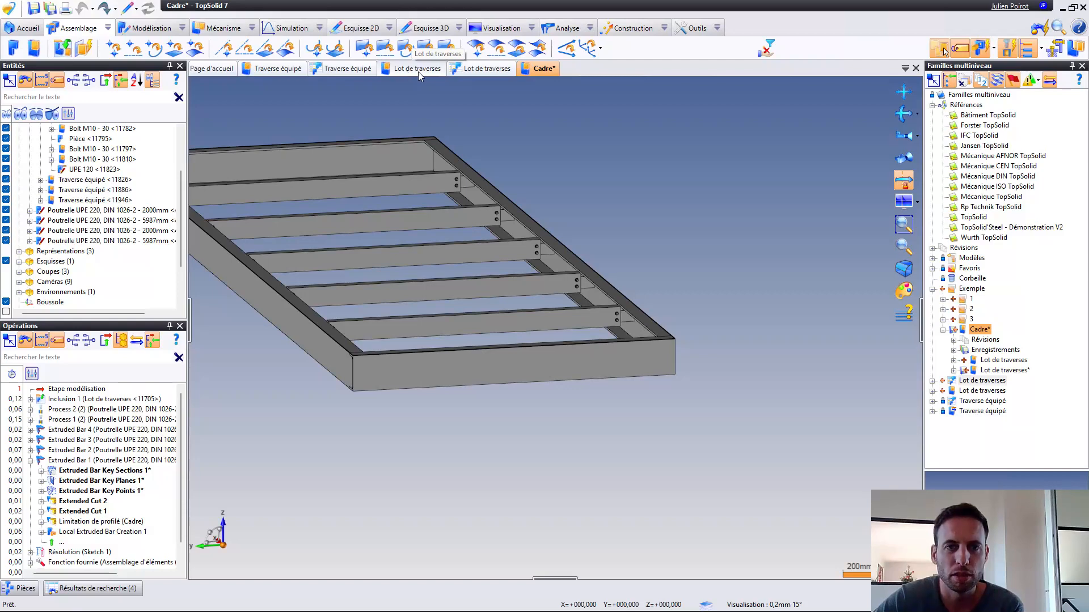
left_click(396, 71)
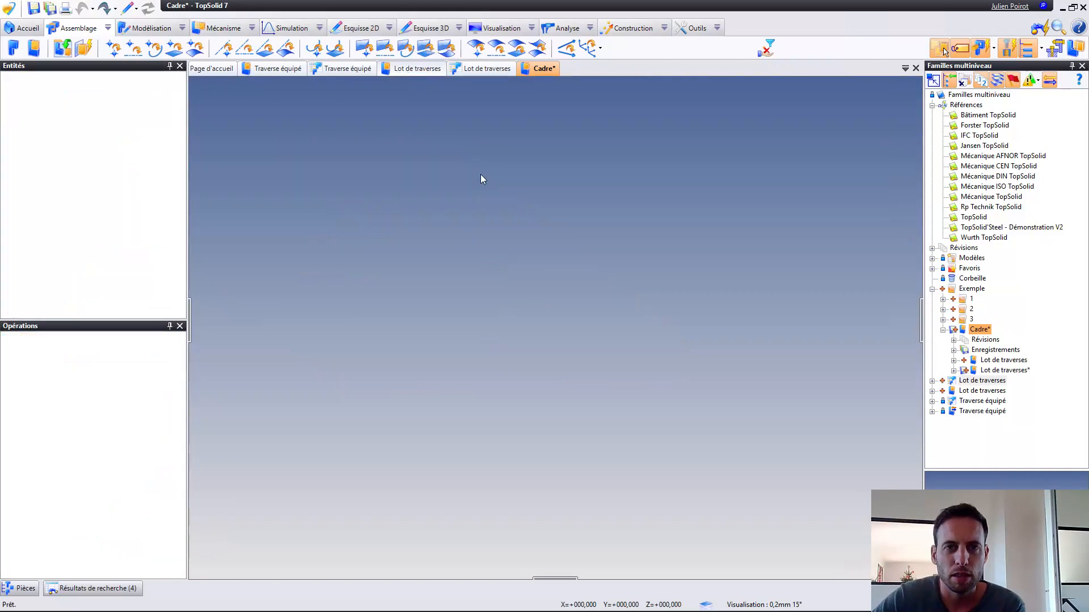
Open the Traverse équipé assembly used by the Lot de traverses document and delete its provided Composant linéaire function
scroll(471, 283, "down", 5)
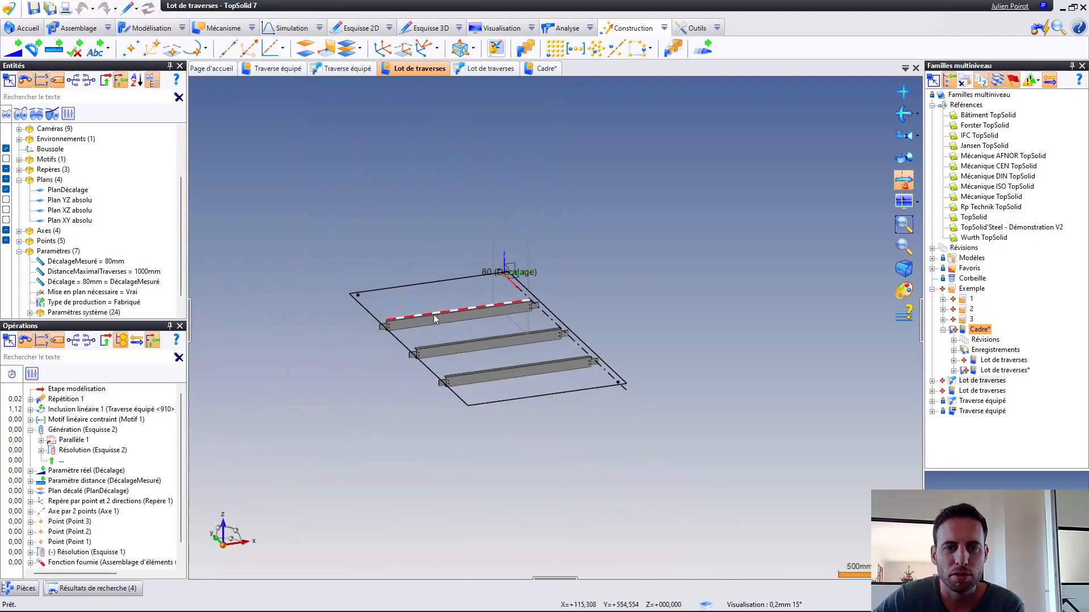
middle_click_drag(433, 315, 354, 315)
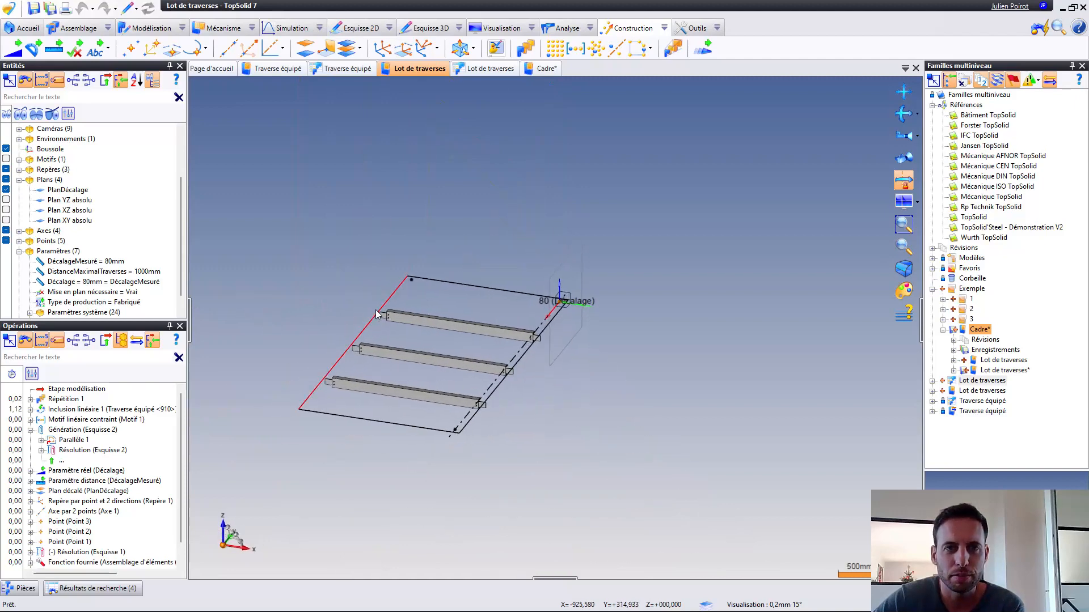
left_click(30, 430)
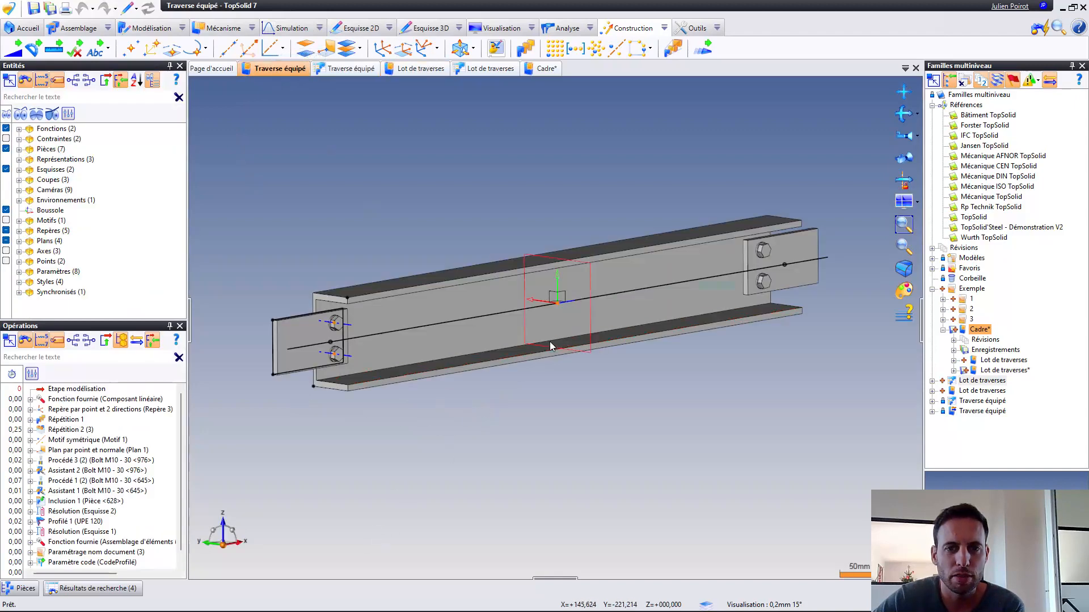
left_click(115, 399)
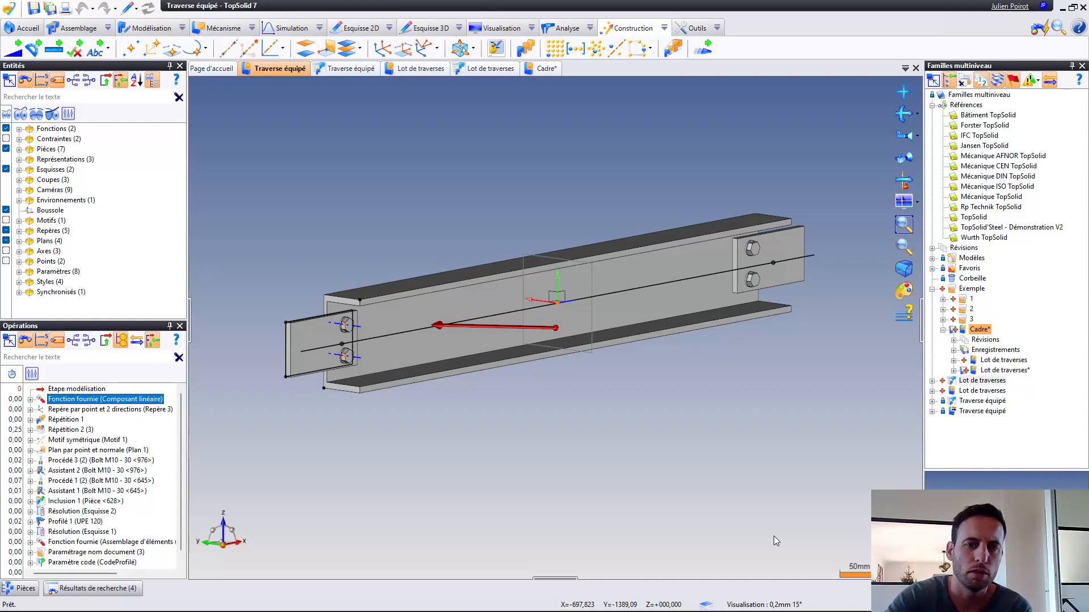
key("Delete")
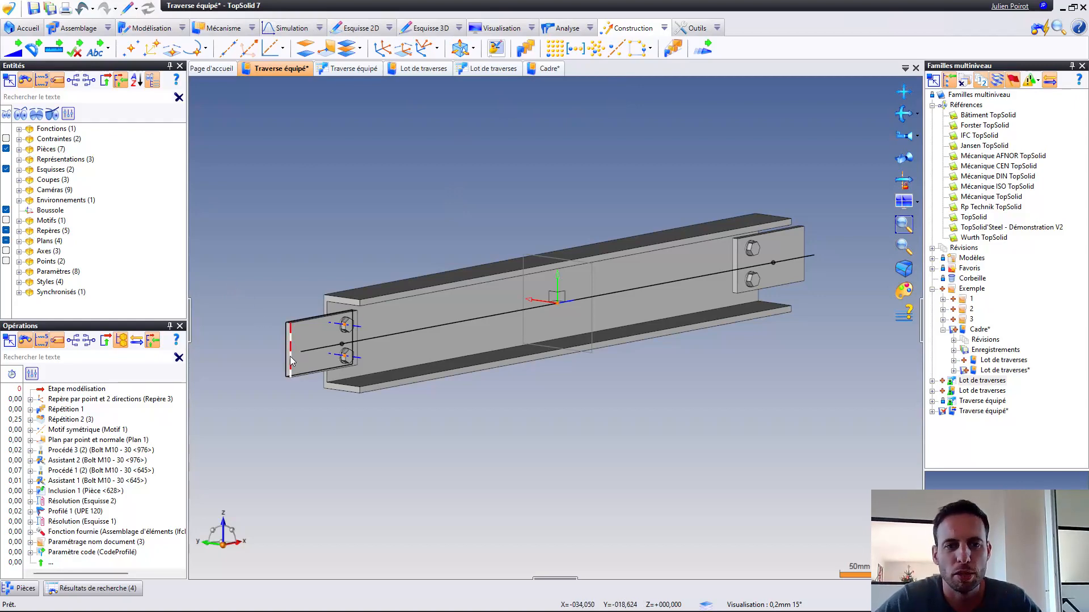
Start a frame by point and two directions, its origin being the Esquisse 1 end vertex at the end plate projected onto the upper flange's outer face
middle_click_drag(329, 363, 311, 400)
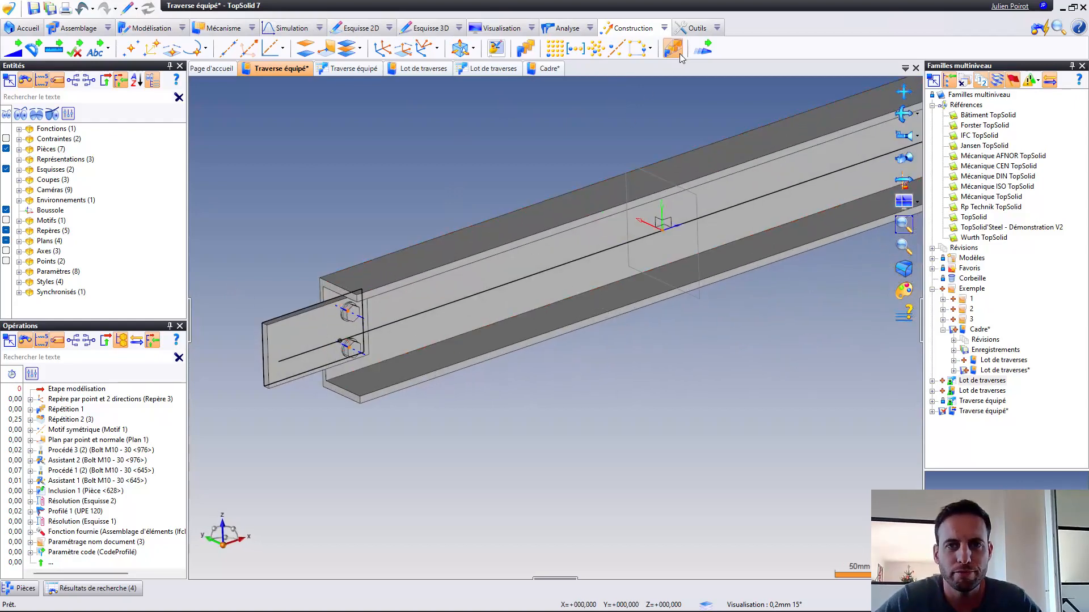
left_click(664, 28)
mouse_move(713, 63)
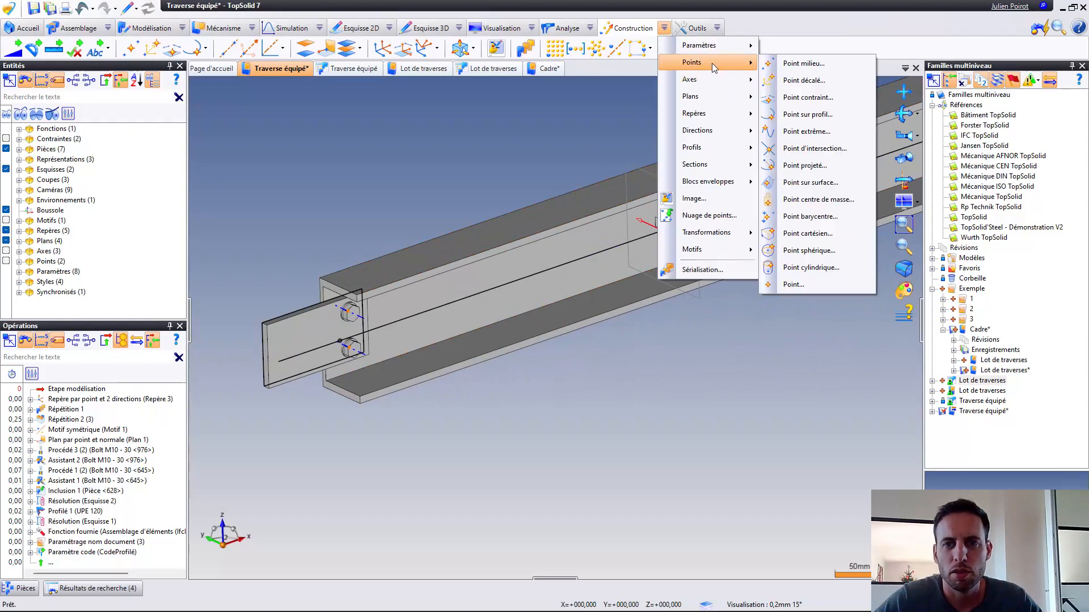
mouse_move(721, 113)
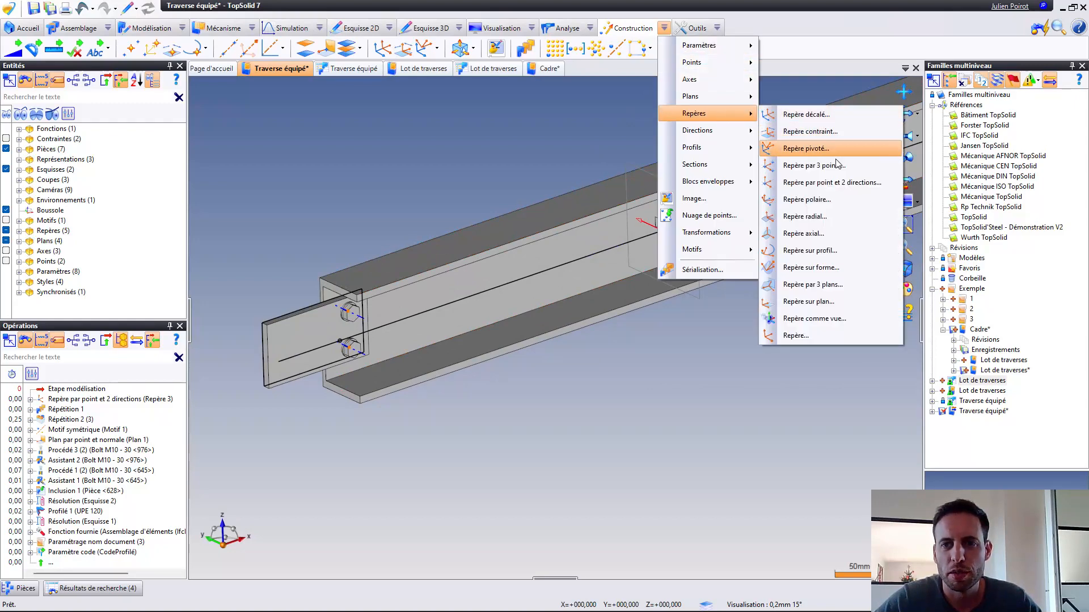
left_click(831, 182)
middle_click_drag(289, 347, 414, 298)
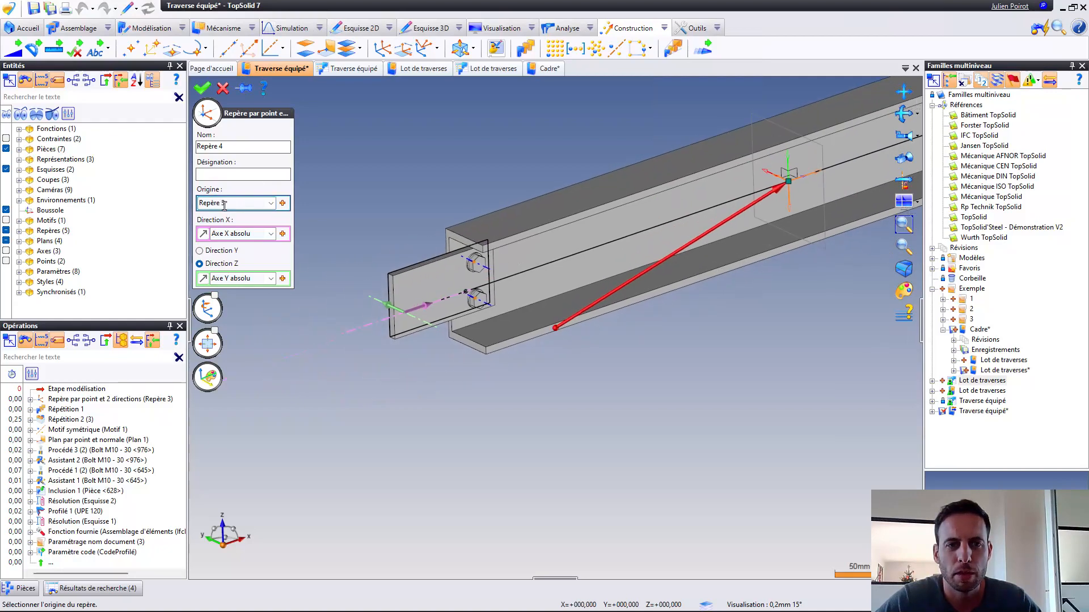
mouse_move(428, 252)
middle_mouse_down()
mouse_move(447, 239)
mouse_move(438, 250)
middle_mouse_up()
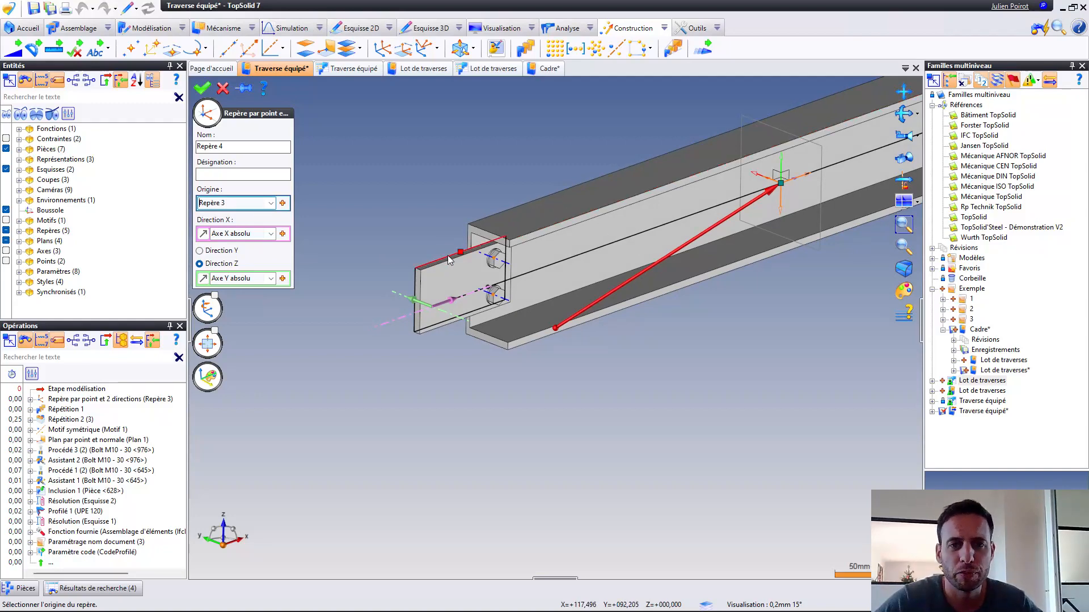
left_click(282, 204)
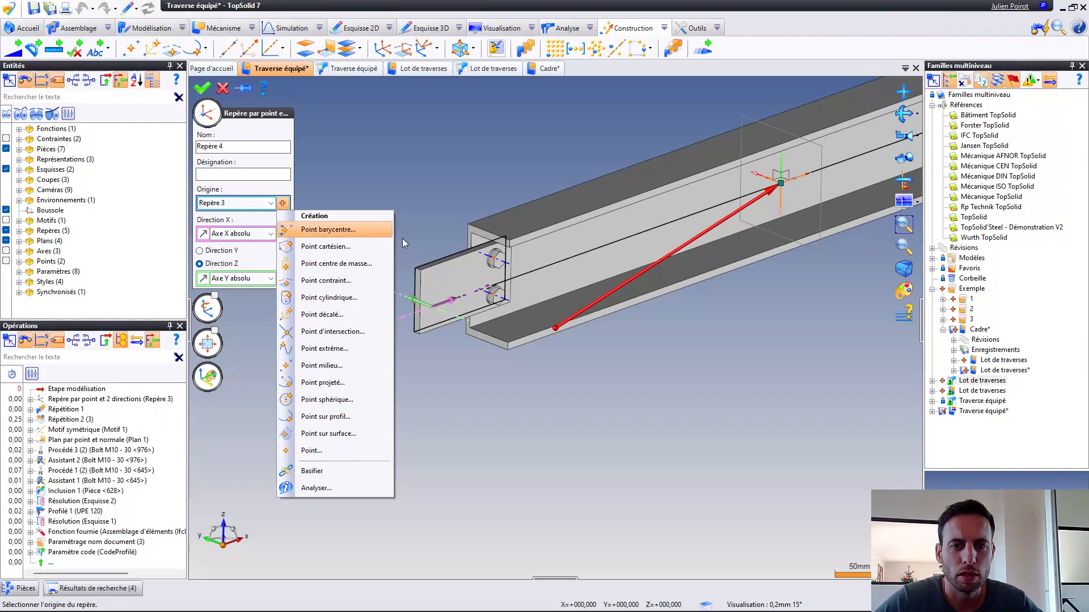
mouse_move(500, 272)
middle_mouse_down()
mouse_move(555, 261)
mouse_move(505, 258)
middle_mouse_up()
left_click(282, 204)
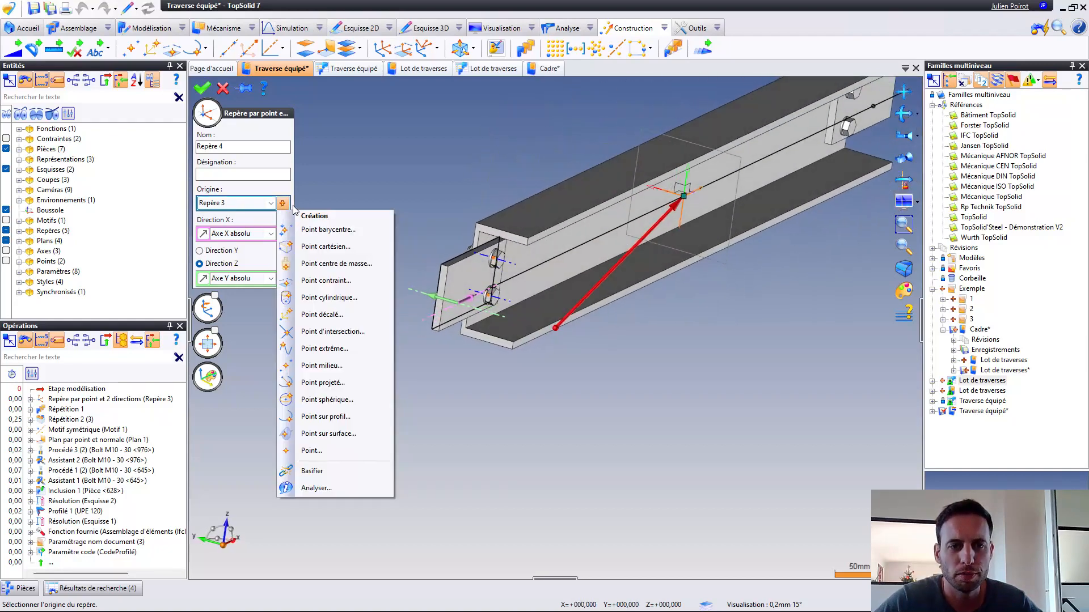
key("Return")
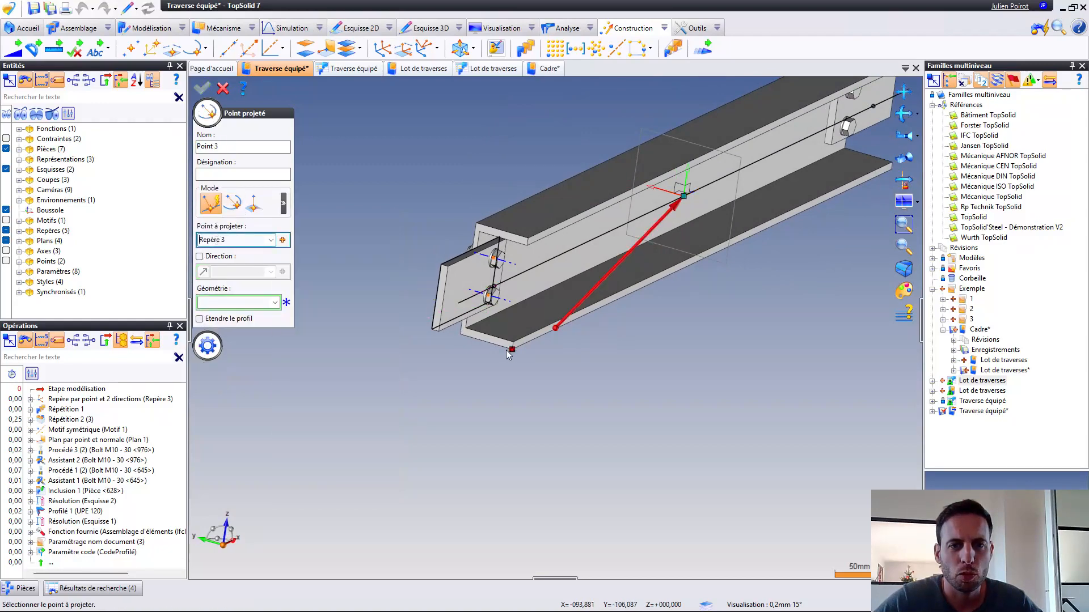
left_click(459, 306)
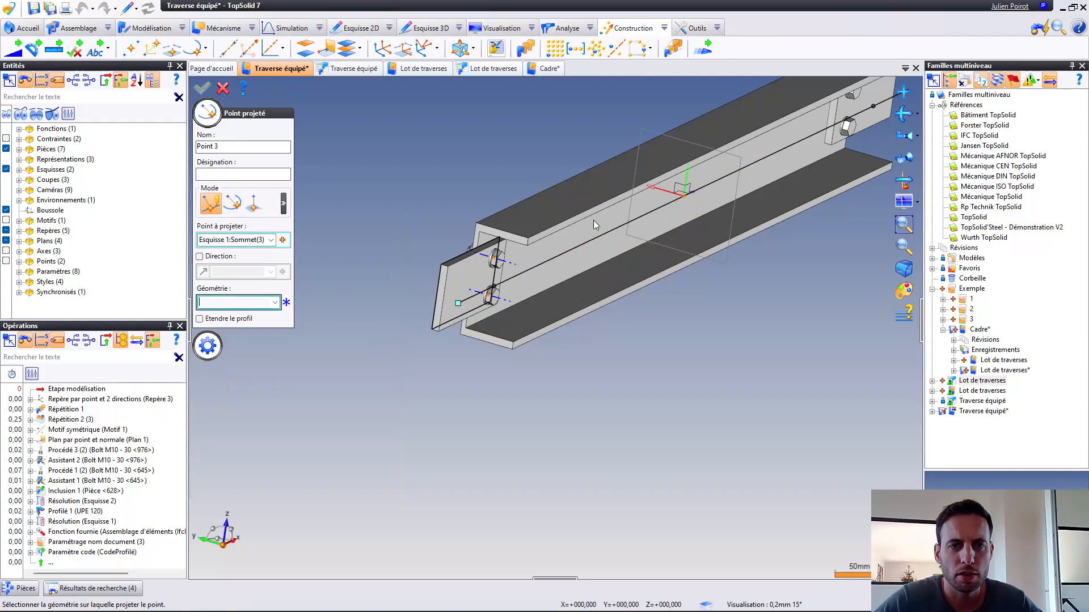
left_click(565, 214)
scroll(386, 261, "up", 3)
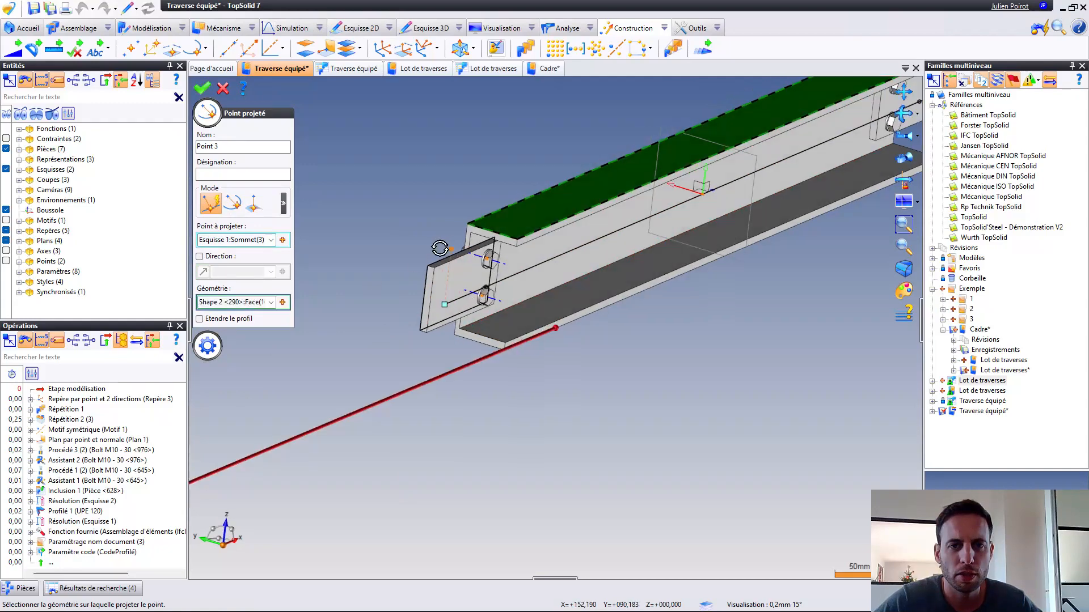
right_click(406, 189)
left_click(410, 193)
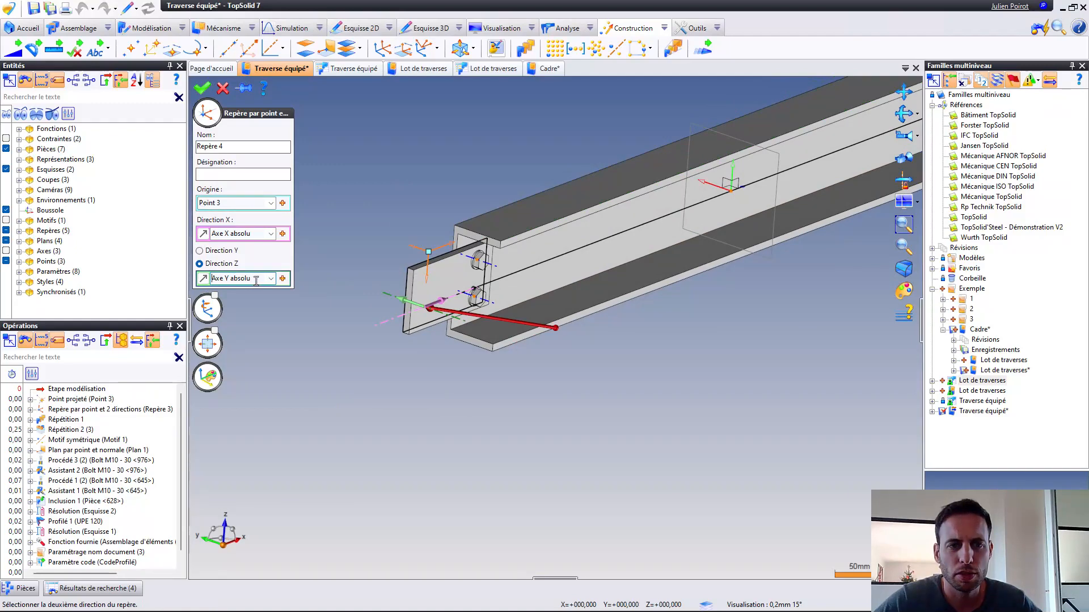
Set the frame's Direction Z to Axe X absolu and Direction X to Axe Y absolu, and validate it
left_click(271, 278)
left_click(246, 293)
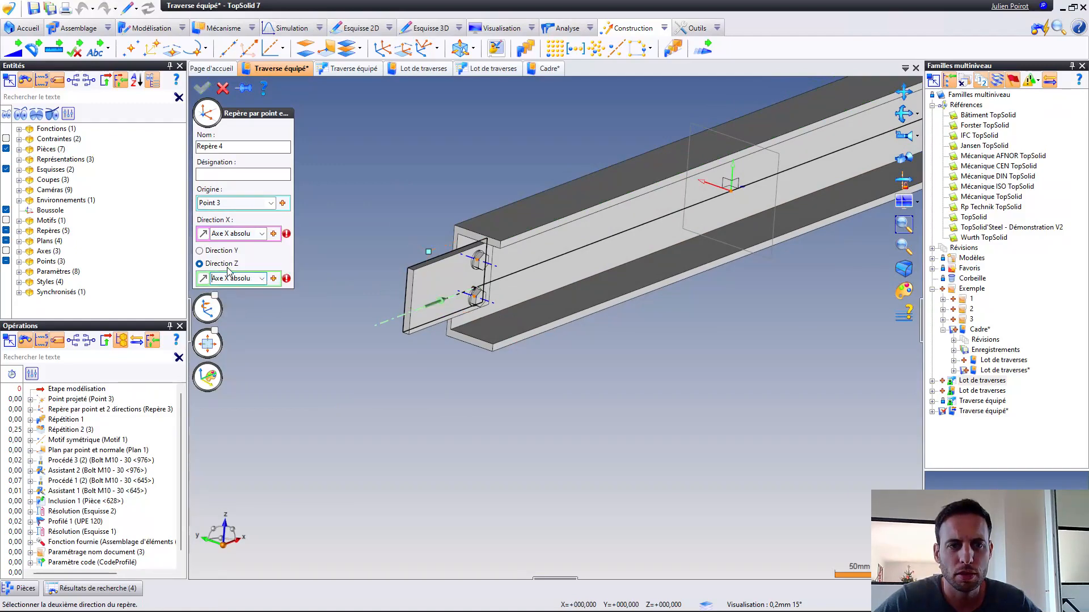
left_click(242, 239)
left_click(264, 234)
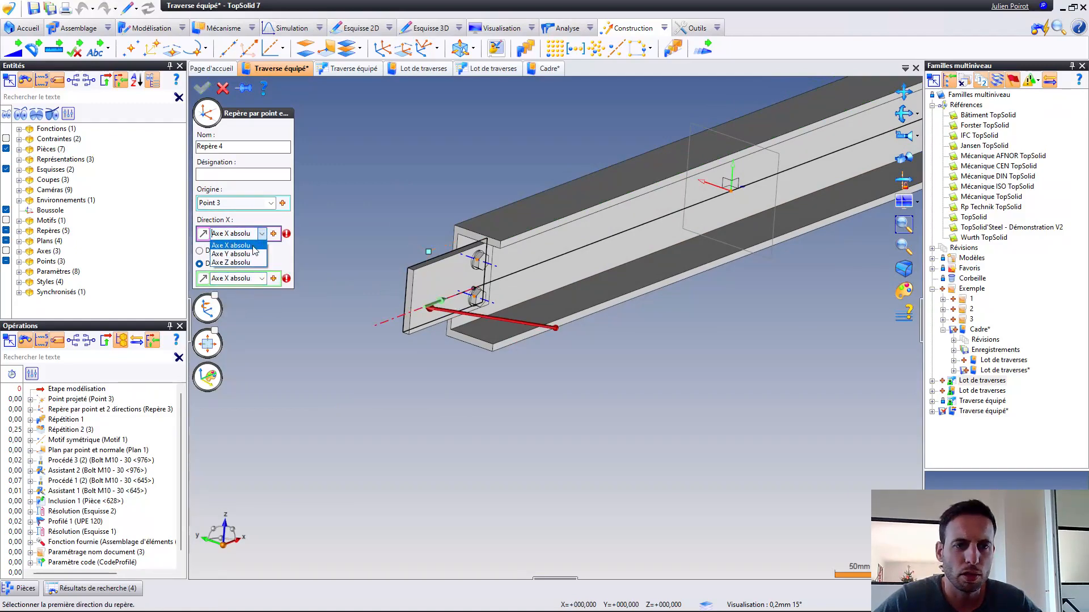
left_click(238, 254)
right_click(357, 208)
left_click(357, 207)
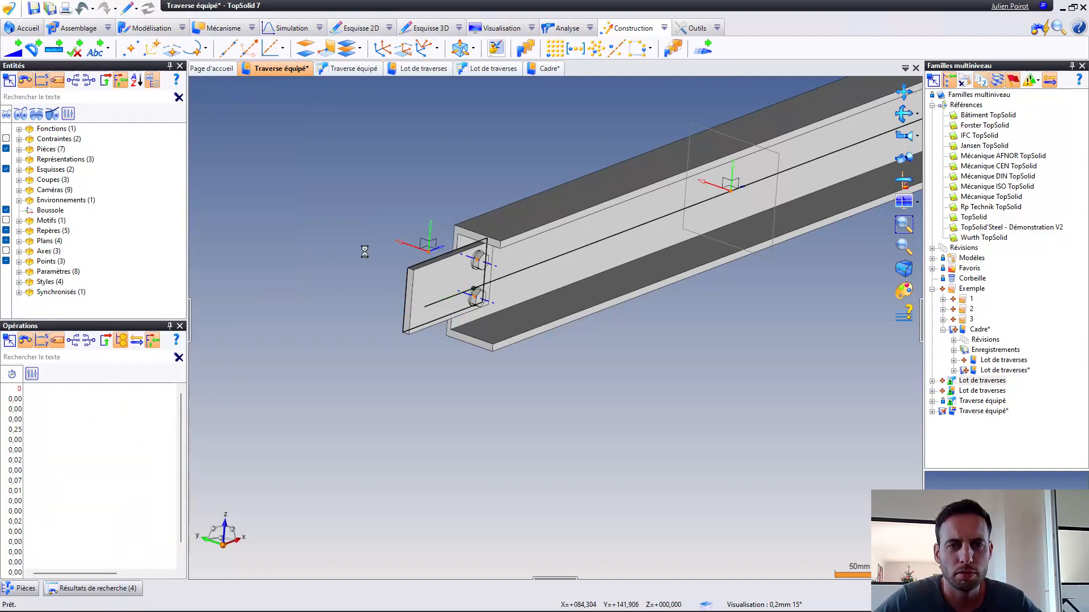
Publish the new frame at the end plate with the default publication name and save the Traverse équipé assembly
mouse_move(507, 239)
middle_mouse_down()
mouse_move(495, 213)
mouse_move(491, 228)
middle_mouse_up()
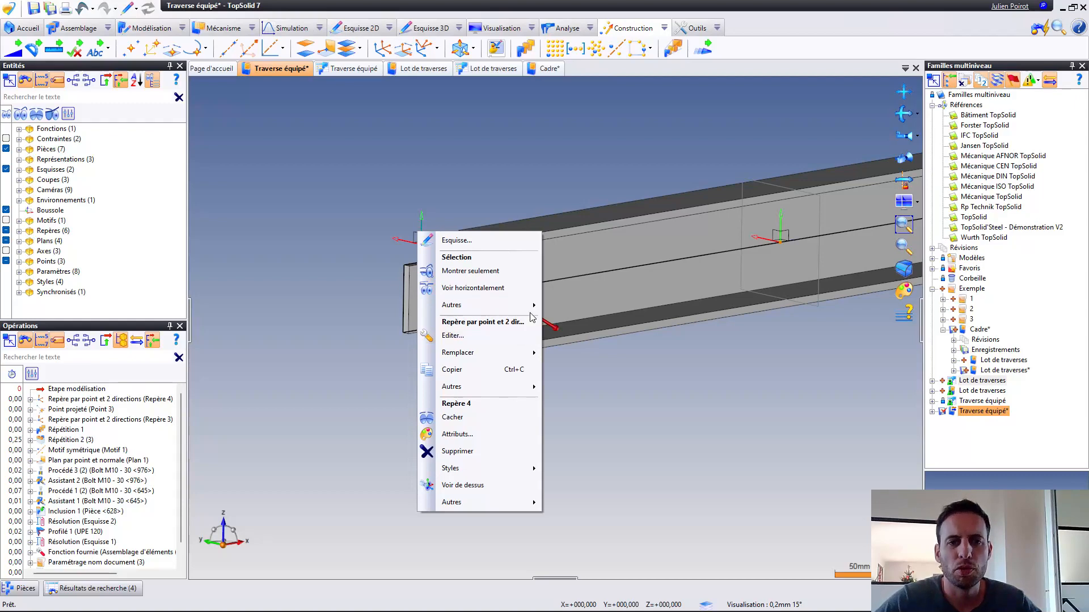
mouse_move(521, 306)
left_click(609, 338)
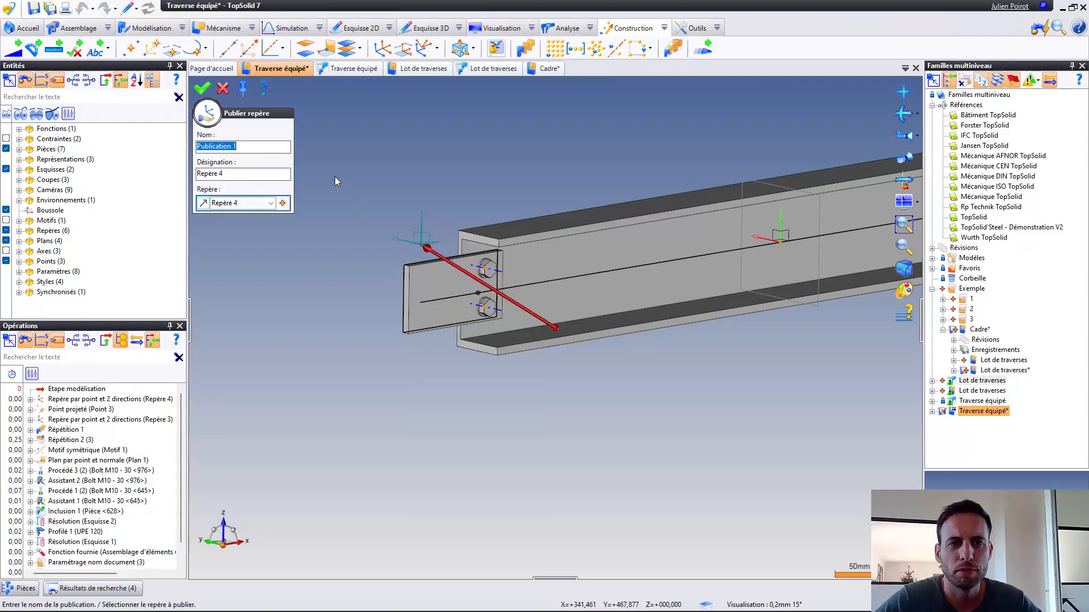
right_click(363, 155)
left_click(374, 164)
key("Escape")
key("ctrl+s")
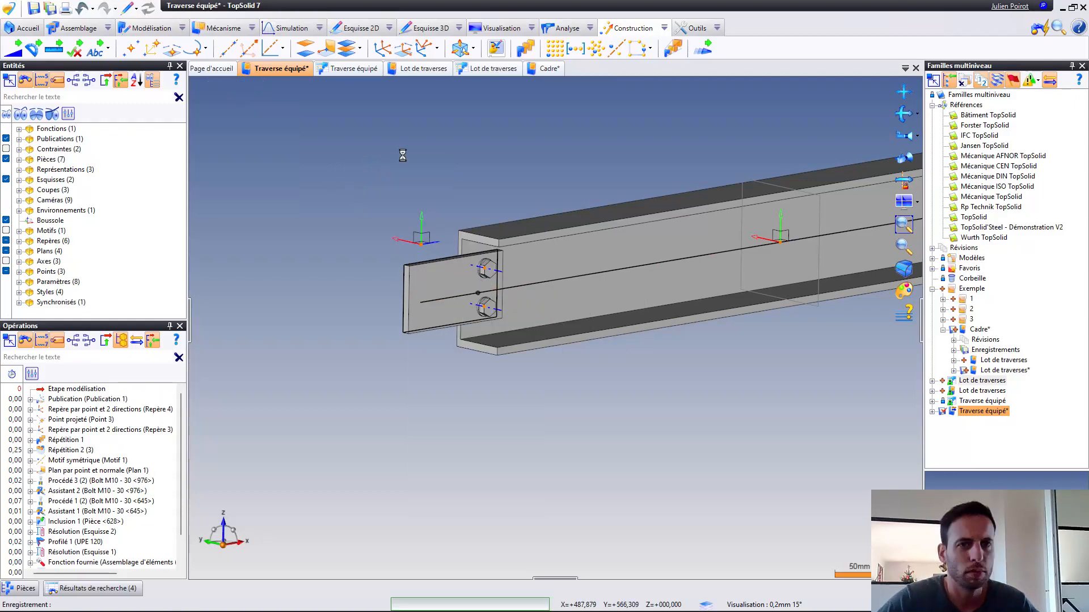
Delete the provided Famille linéaire driving from the Traverse équipé family and save the family
left_click(342, 72)
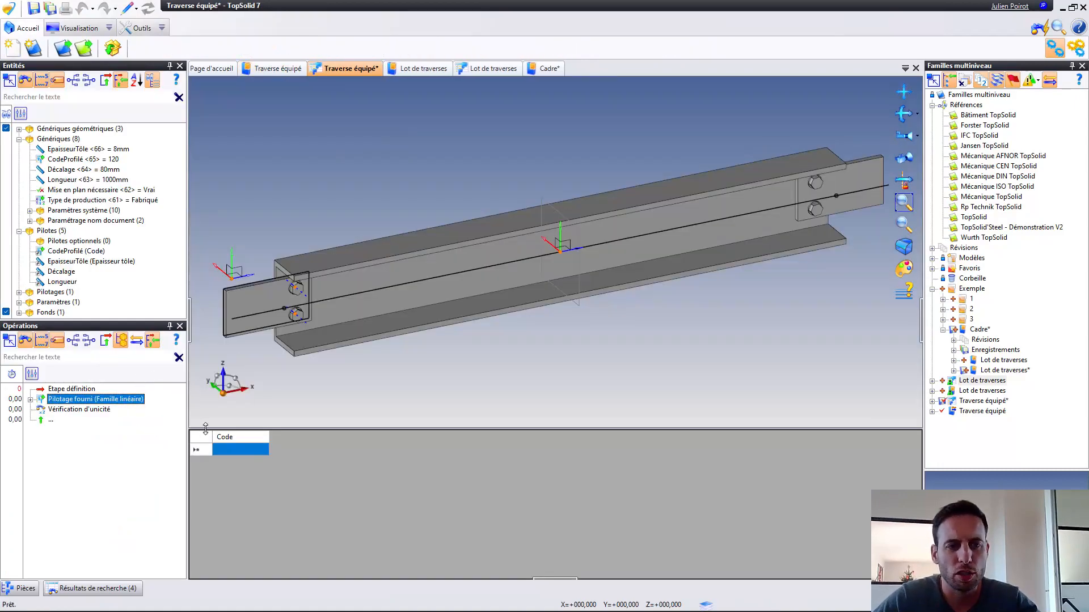
key("Delete")
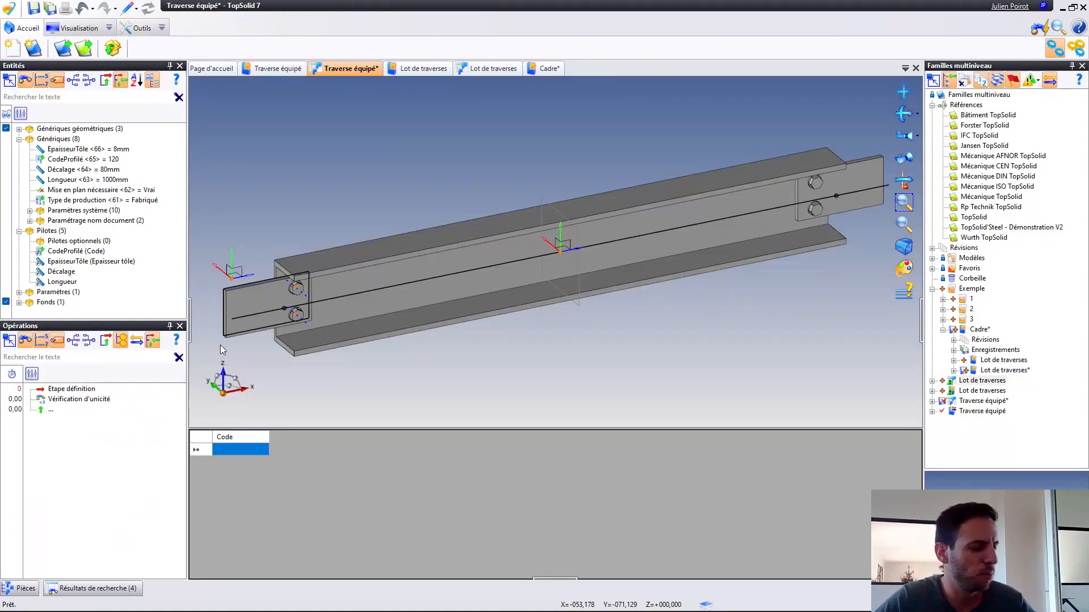
key("ctrl+s")
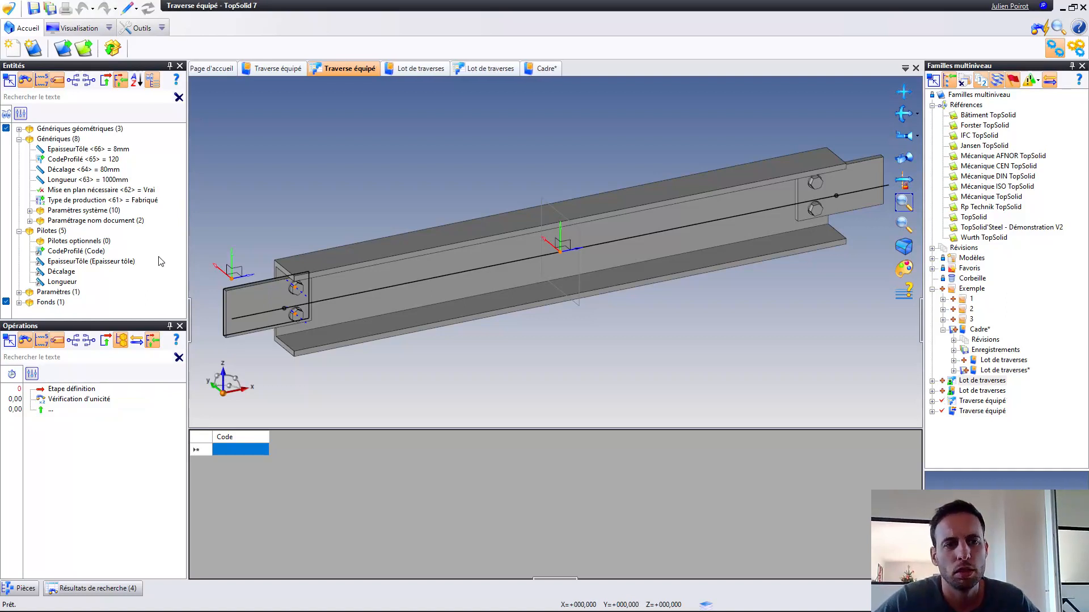
left_click(91, 261)
left_click(63, 272)
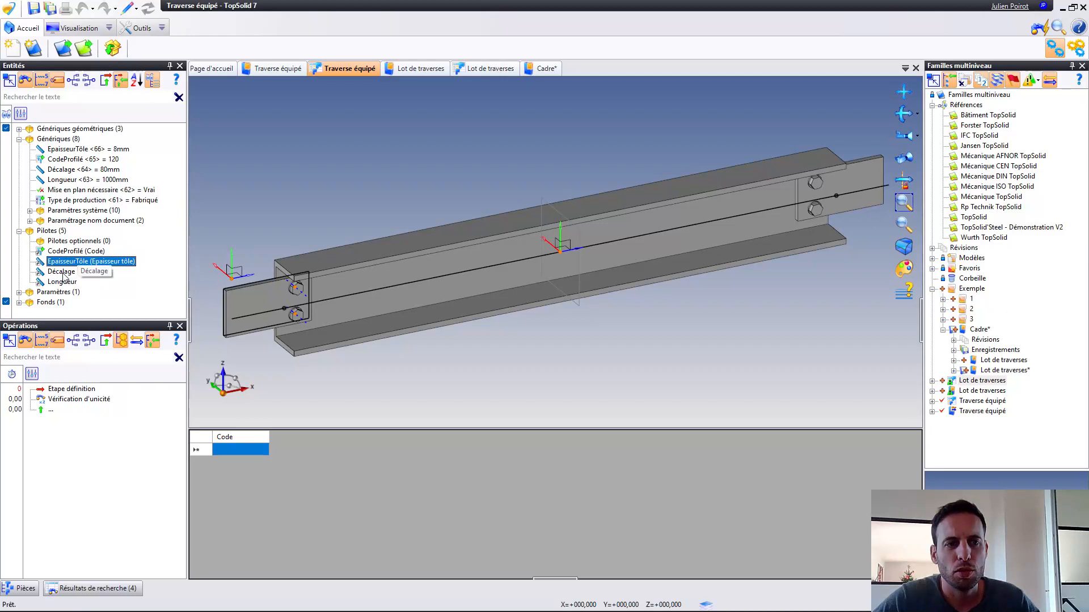
left_click(69, 283)
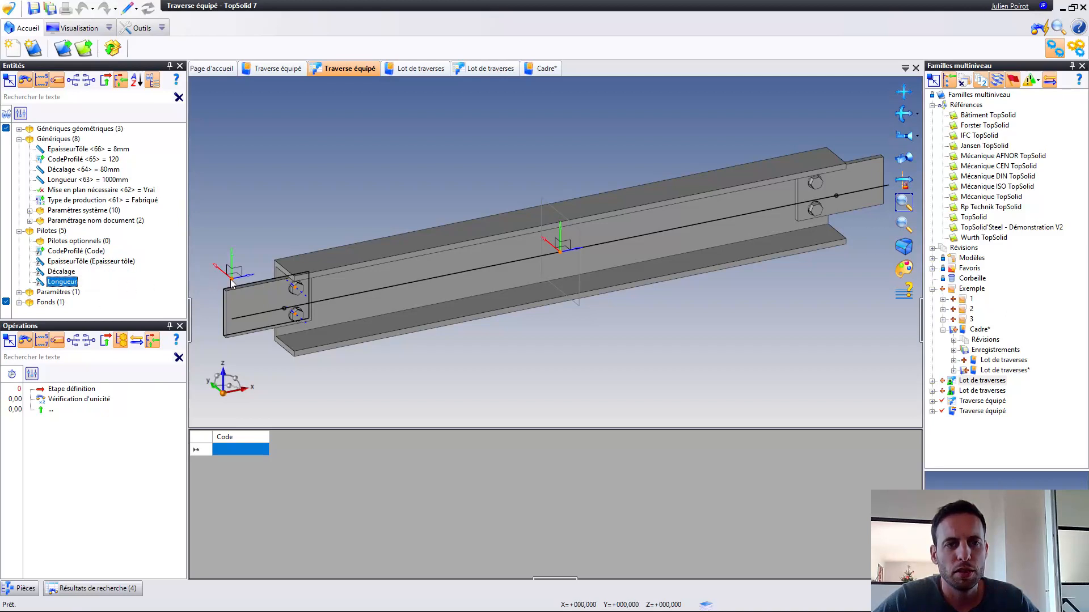
Delete the repetition and the linear inclusion of Traverse équipé from the Lot de traverses assembly
left_click(399, 68)
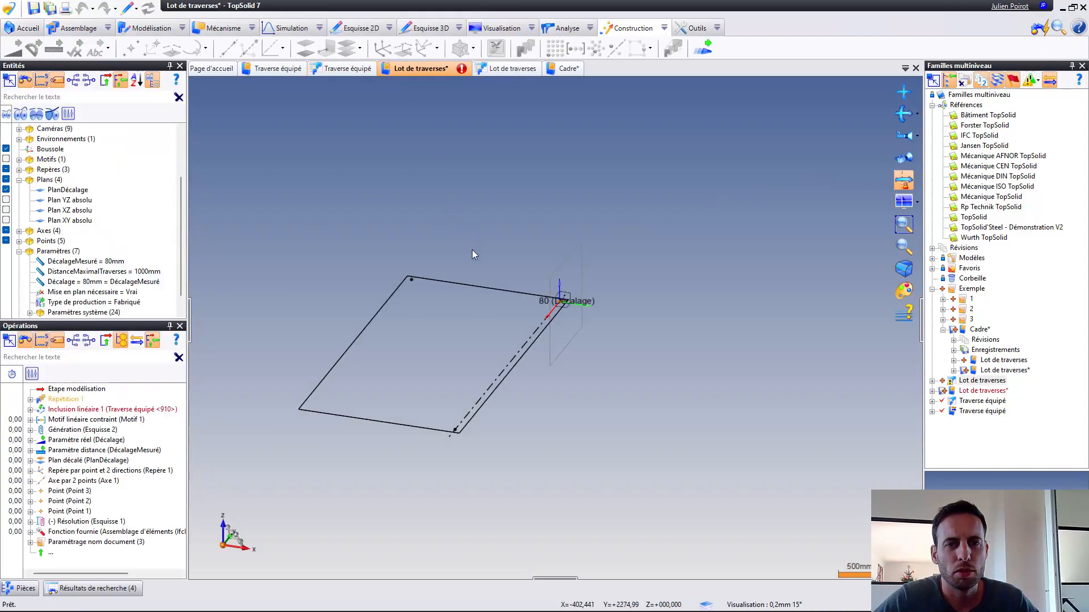
left_click(77, 400)
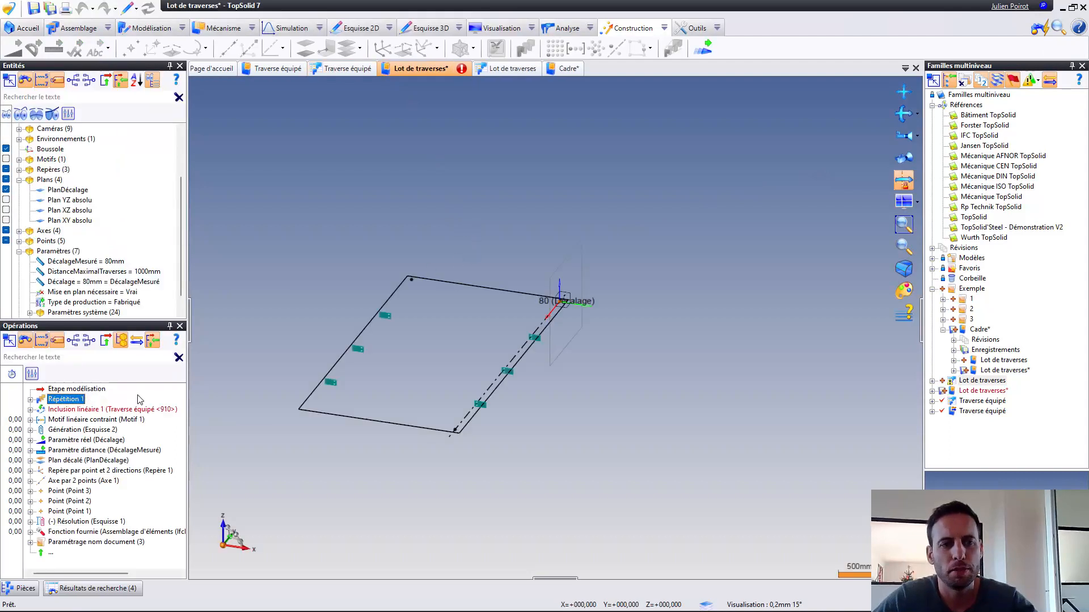
key("Delete")
left_click(76, 399)
key("Delete")
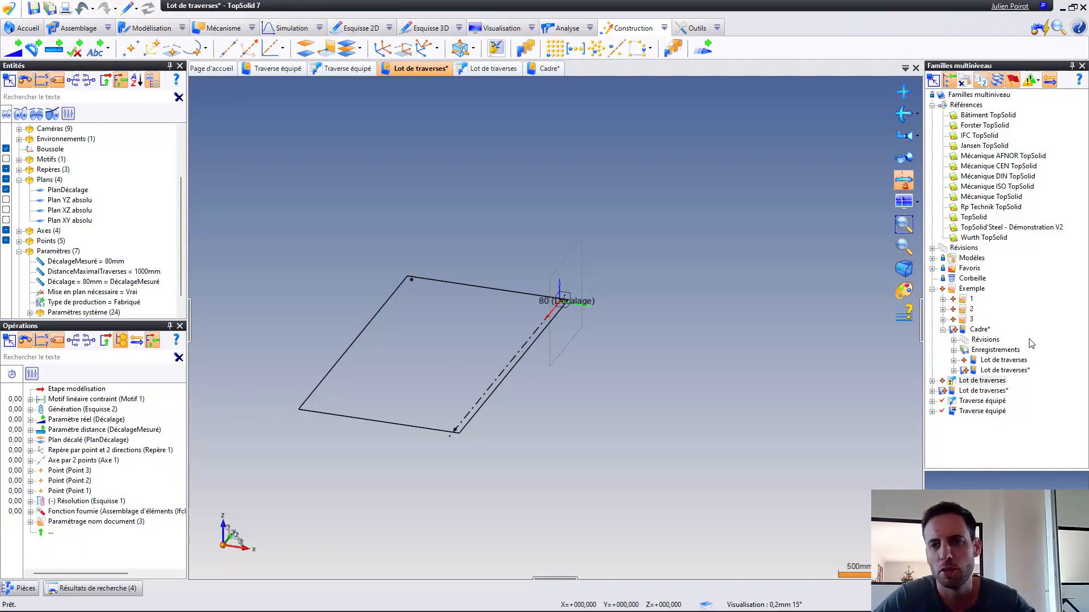
left_click(982, 401)
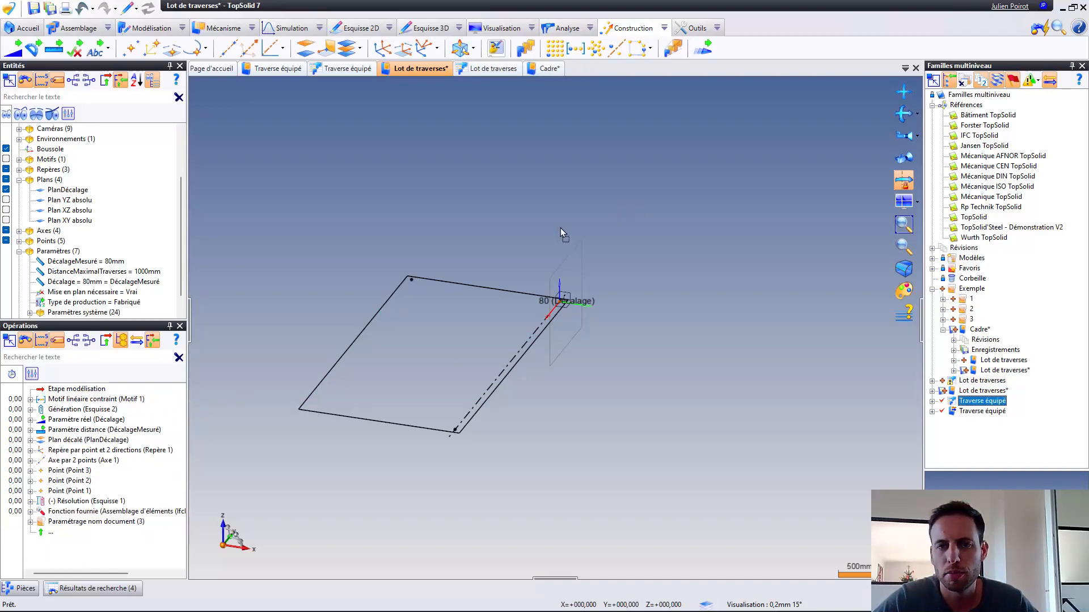
left_click_drag(556, 231, 437, 324)
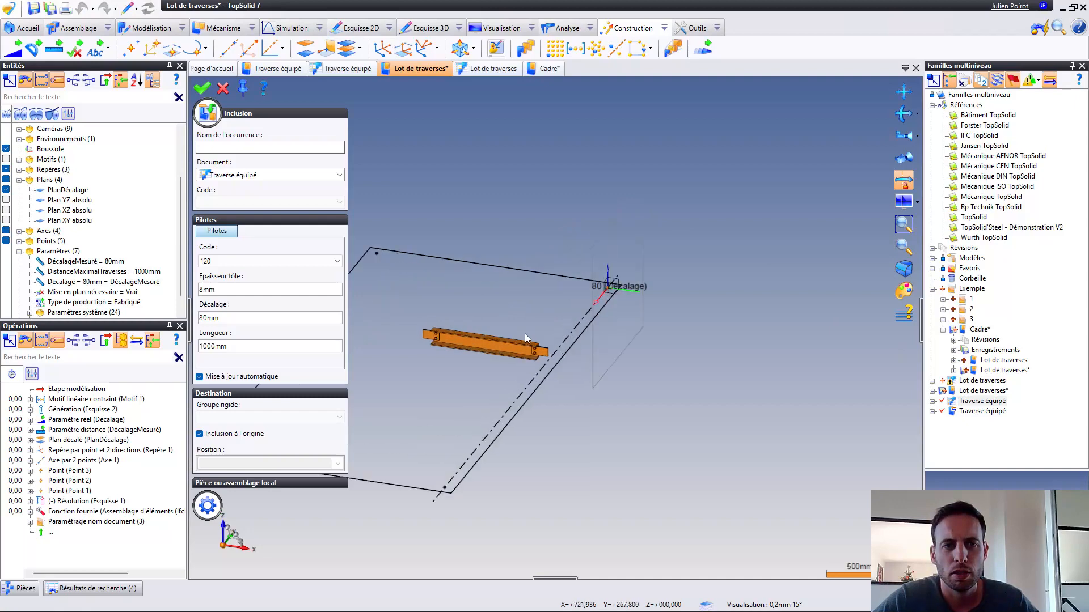
scroll(511, 346, "up", 3)
mouse_move(533, 348)
middle_mouse_down()
mouse_move(577, 338)
mouse_move(583, 324)
mouse_move(542, 335)
middle_mouse_up()
key("Escape")
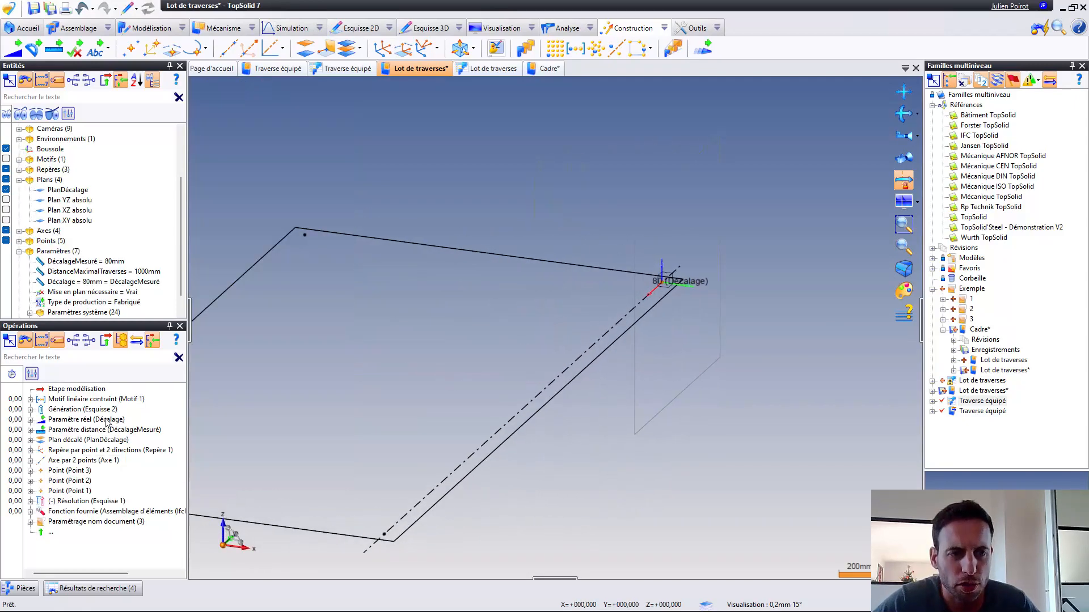
Show the linear pattern Motif 1 and start including the Traverse équipé family without inclusion at the origin
right_click(49, 399)
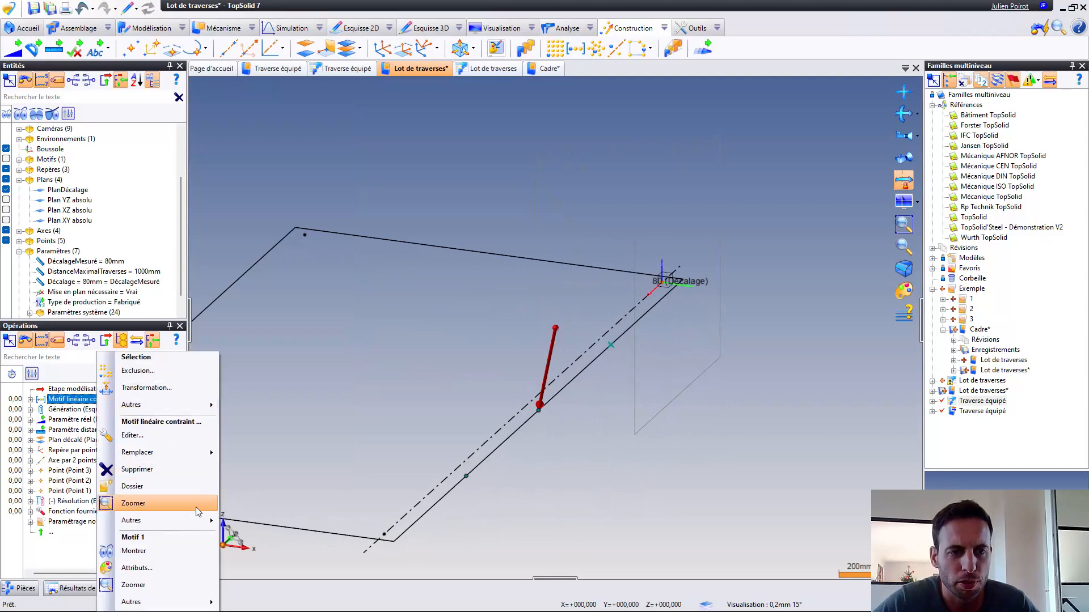
left_click(180, 547)
left_click_drag(978, 401, 514, 300)
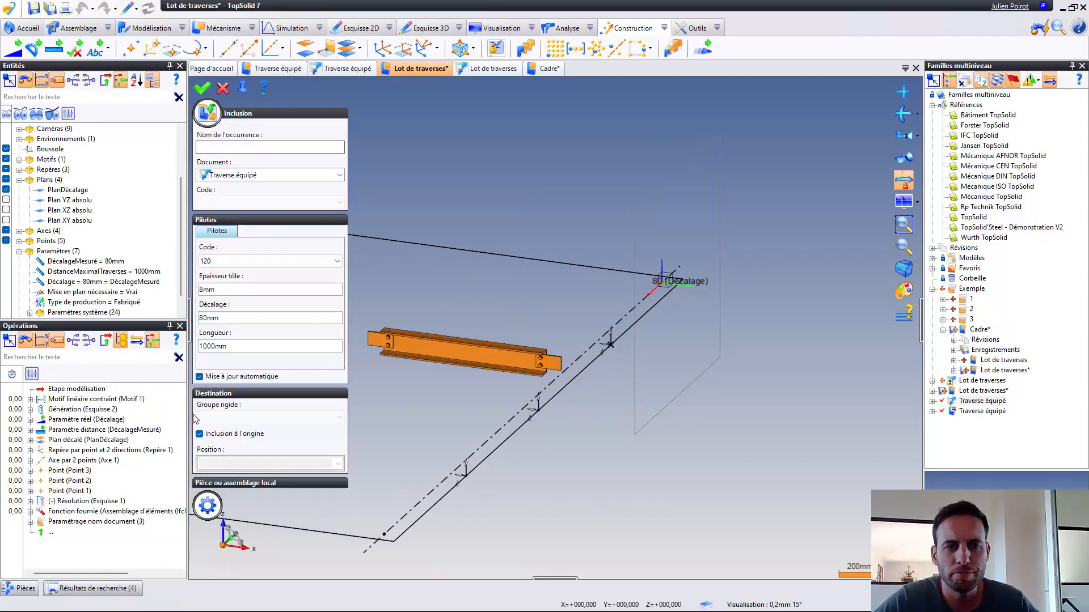
left_click(209, 433)
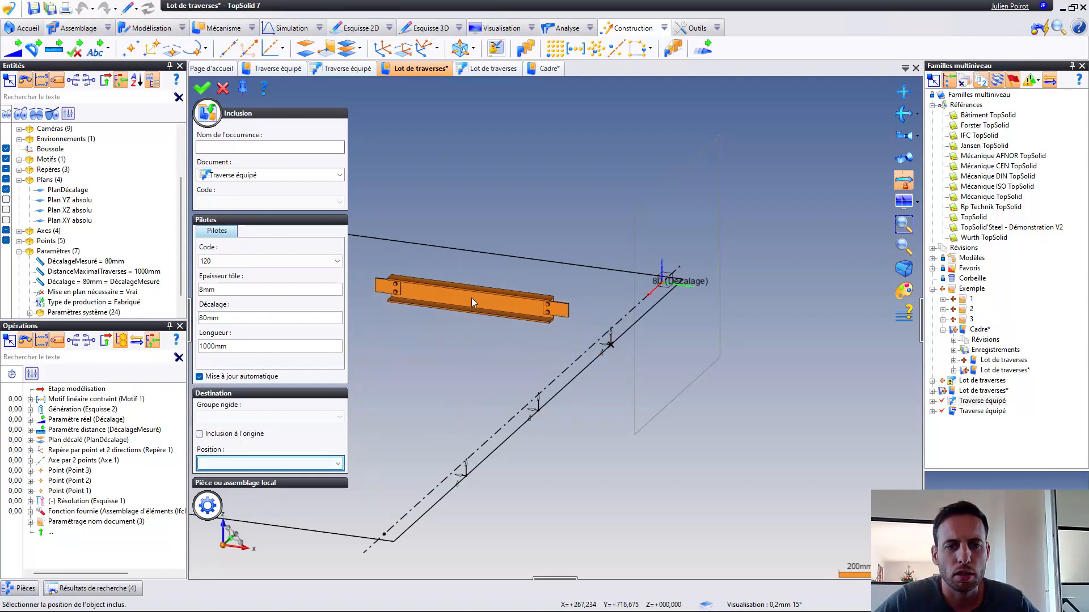
Drive the inclusion's Longueur with the length of the sketch segment along the frame's short side
left_click(253, 347)
left_click(336, 347)
left_click(372, 397)
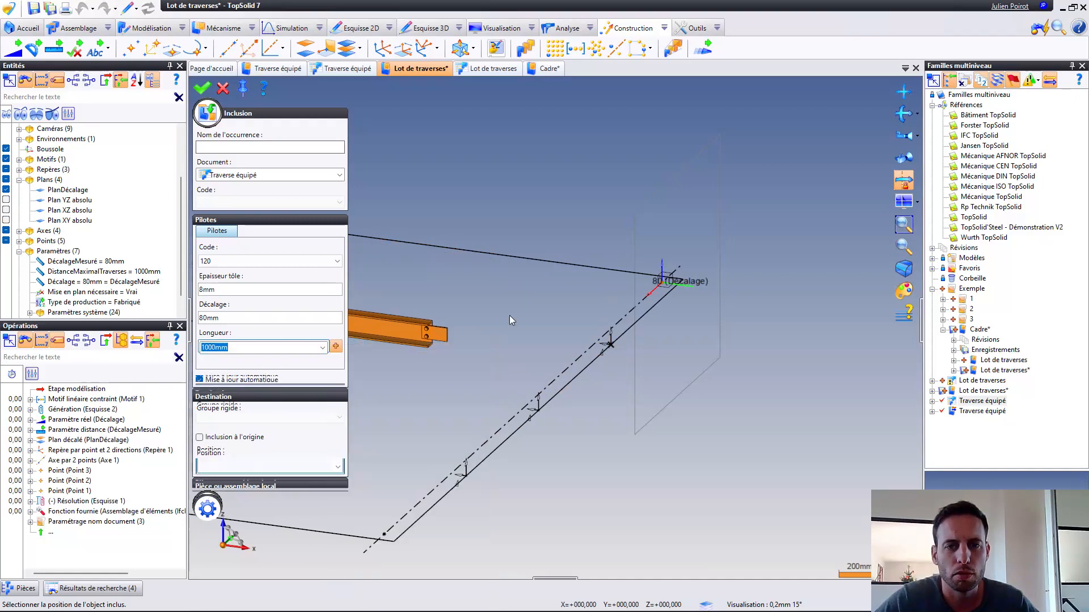
left_click(556, 263)
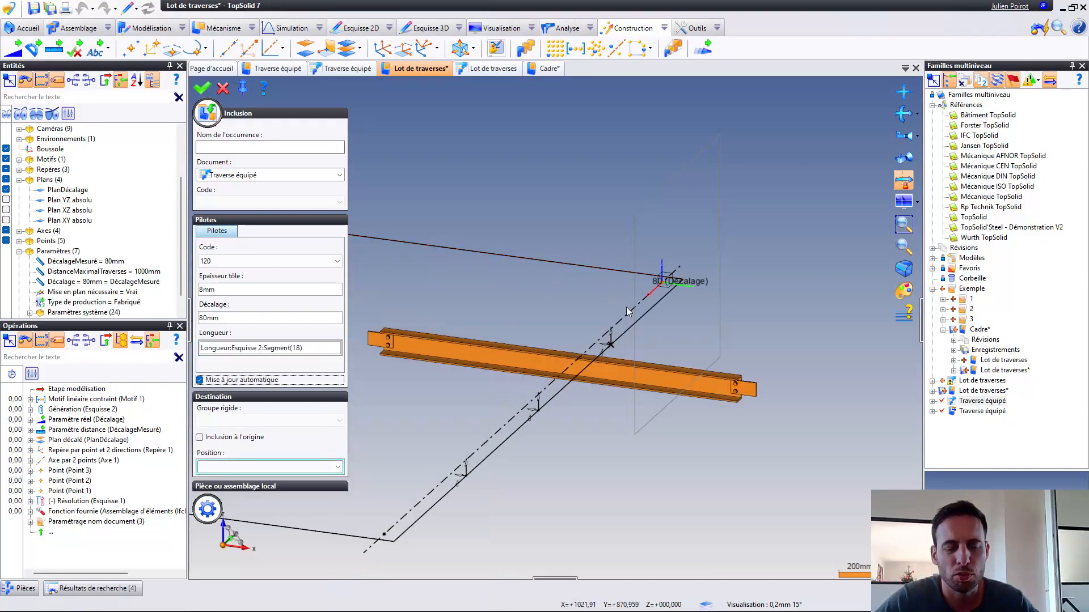
Set the inclusion's Décalage to a formula based on the Décalage parameter that gives 90mm, and validate the inclusion
left_click(262, 318)
type("De")
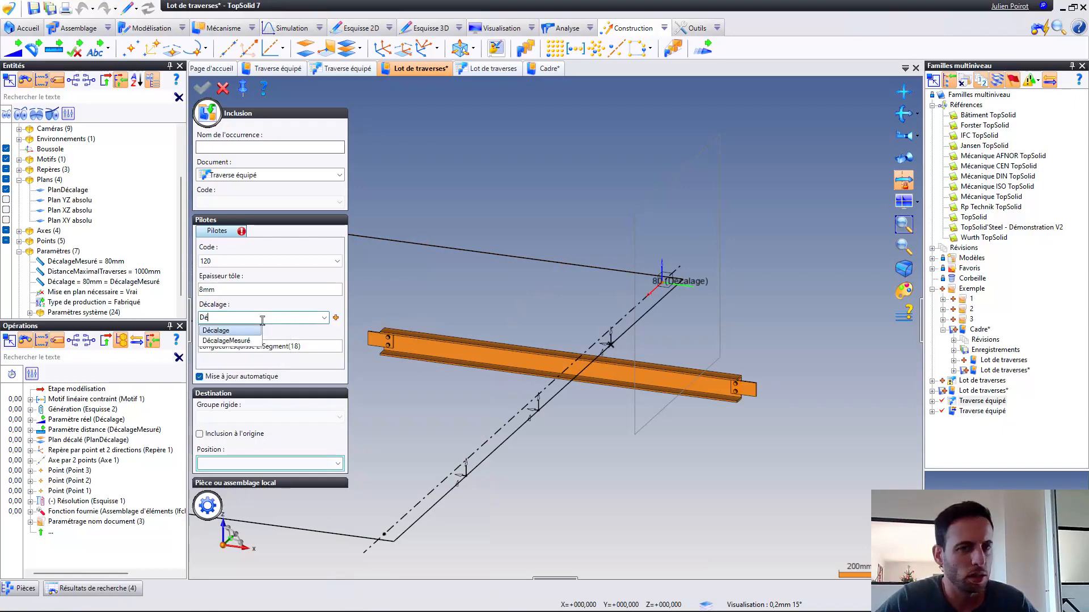
left_click(228, 331)
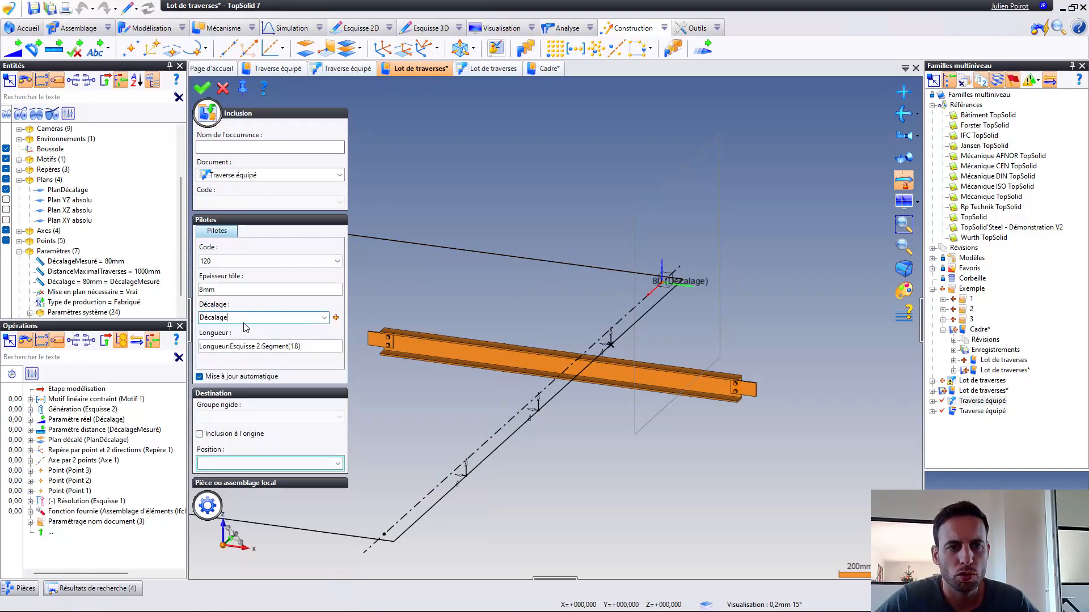
left_click(235, 345)
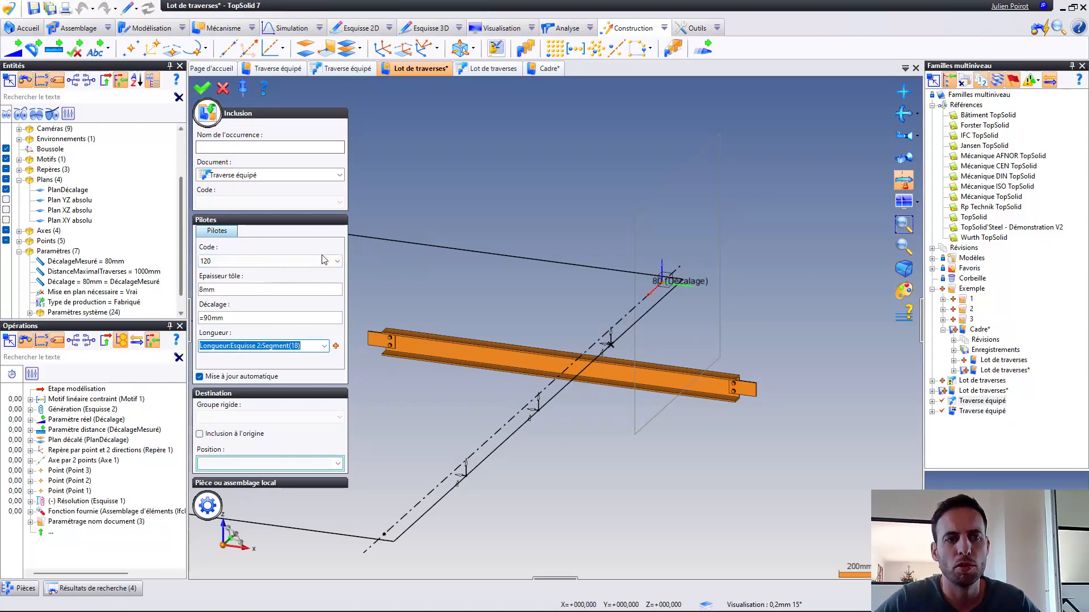
right_click(435, 199)
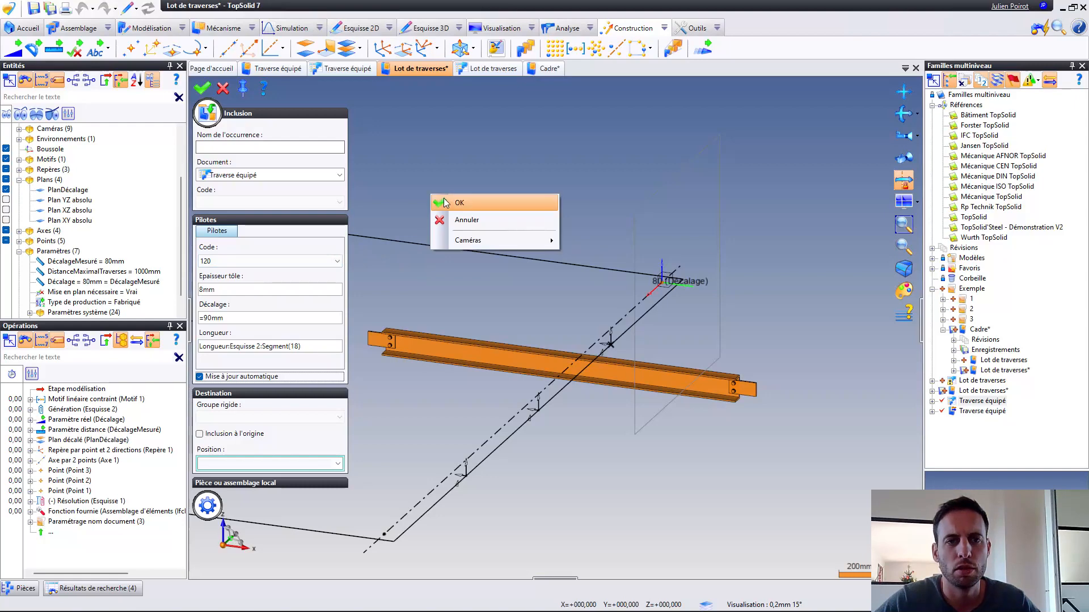
left_click(447, 203)
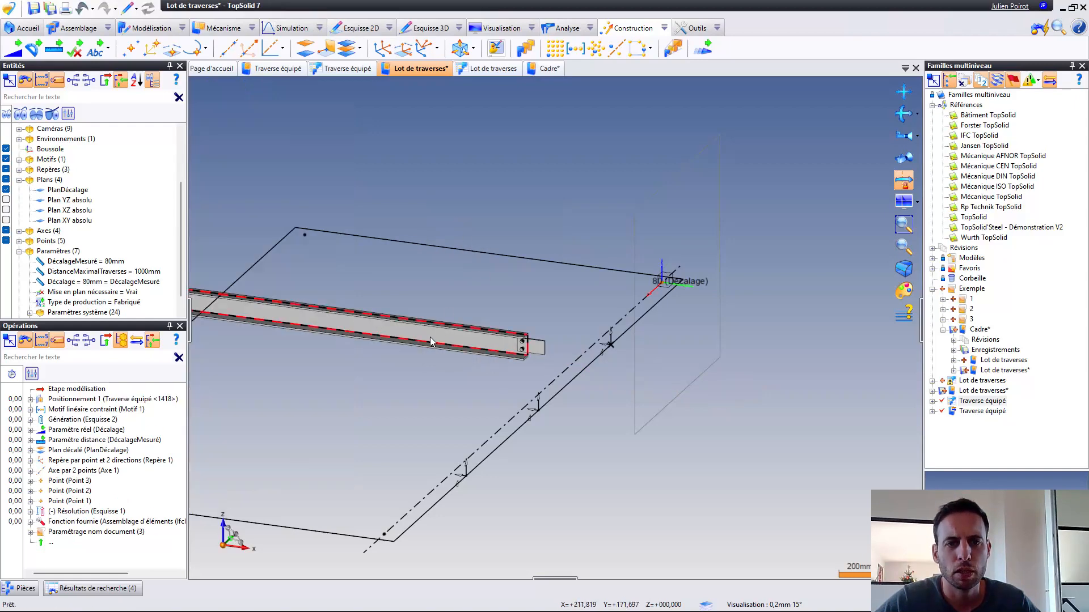
Remove the fixity of the included Traverse équipé so that it can be moved freely
right_click(419, 322)
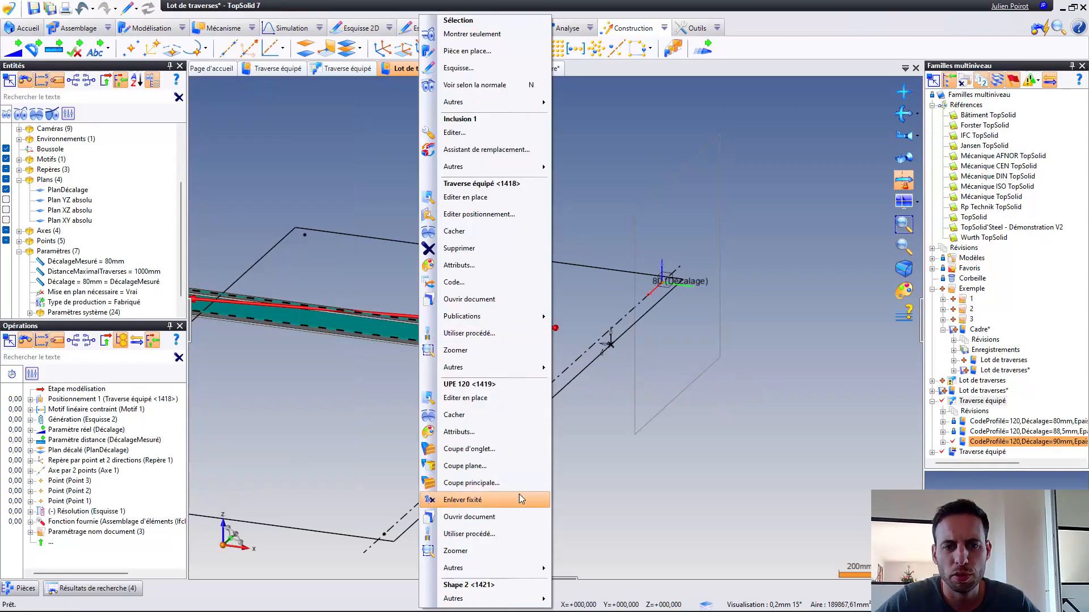
left_click(487, 500)
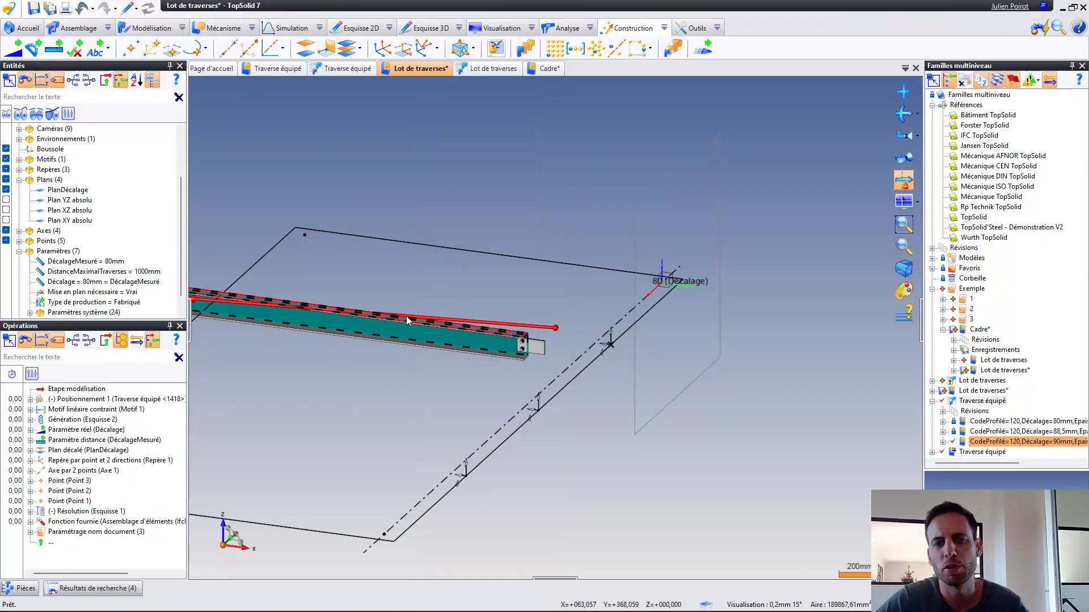
left_click(430, 370)
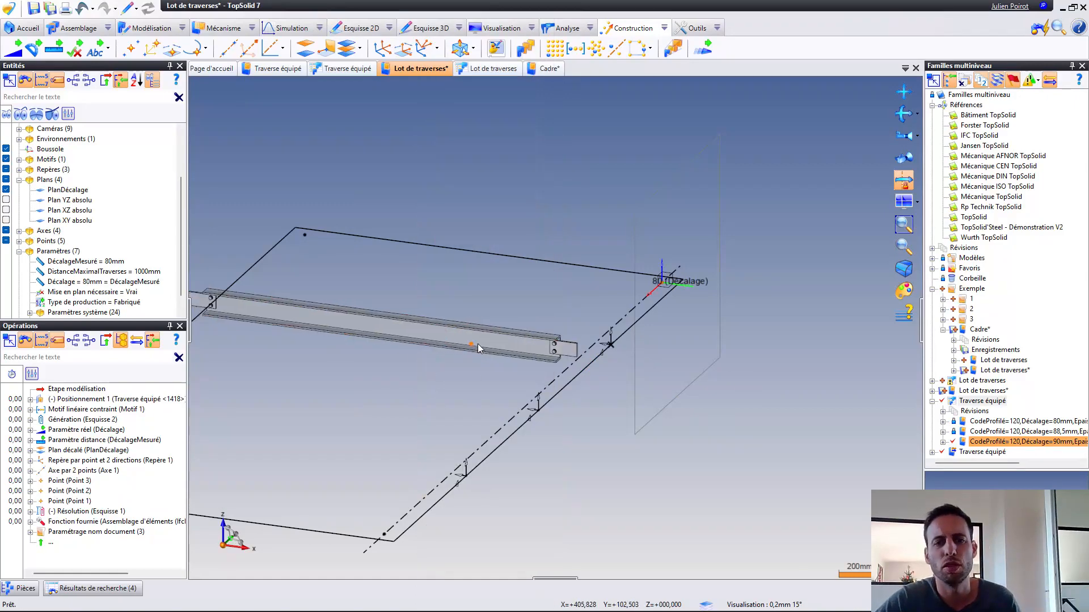
Position the Traverse équipé with a Repère sur repère constraint from its published frame to the first pattern frame, validate, and save the assembly
right_click(437, 319)
mouse_move(437, 320)
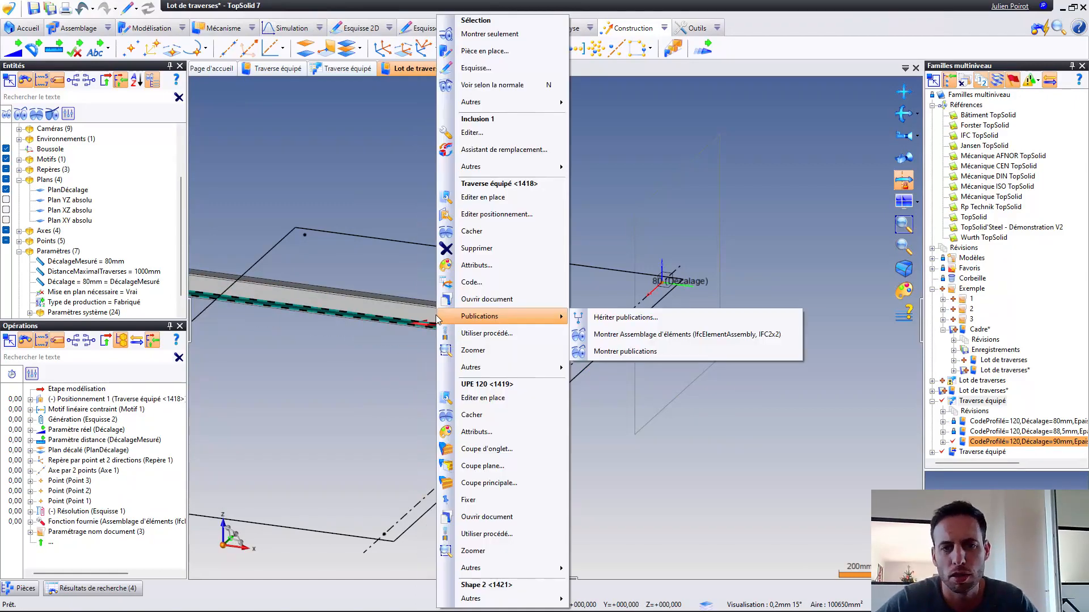
left_click(493, 215)
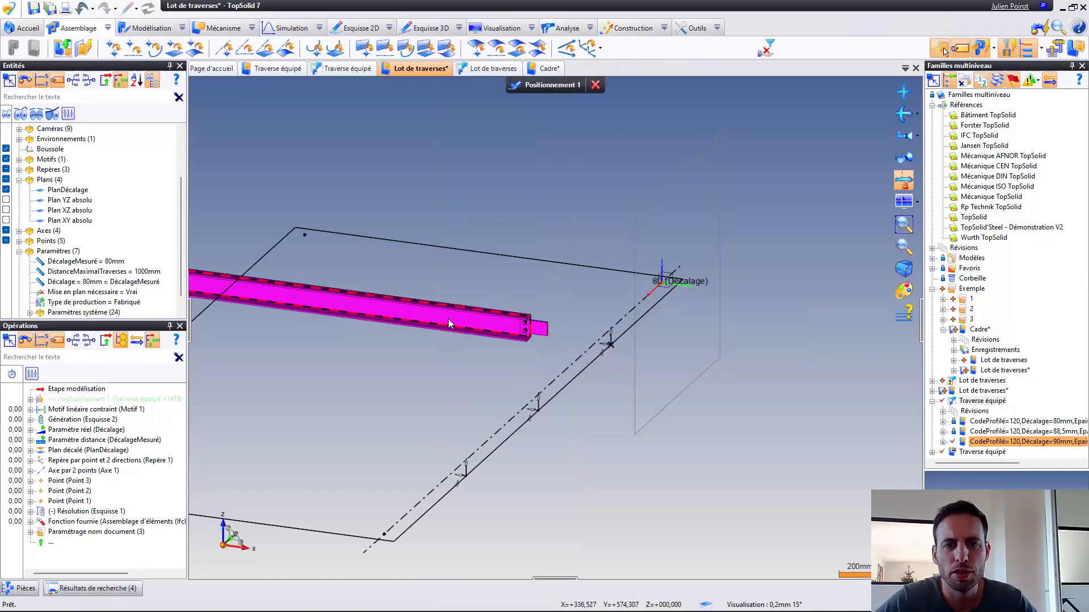
scroll(448, 319, "down", 3)
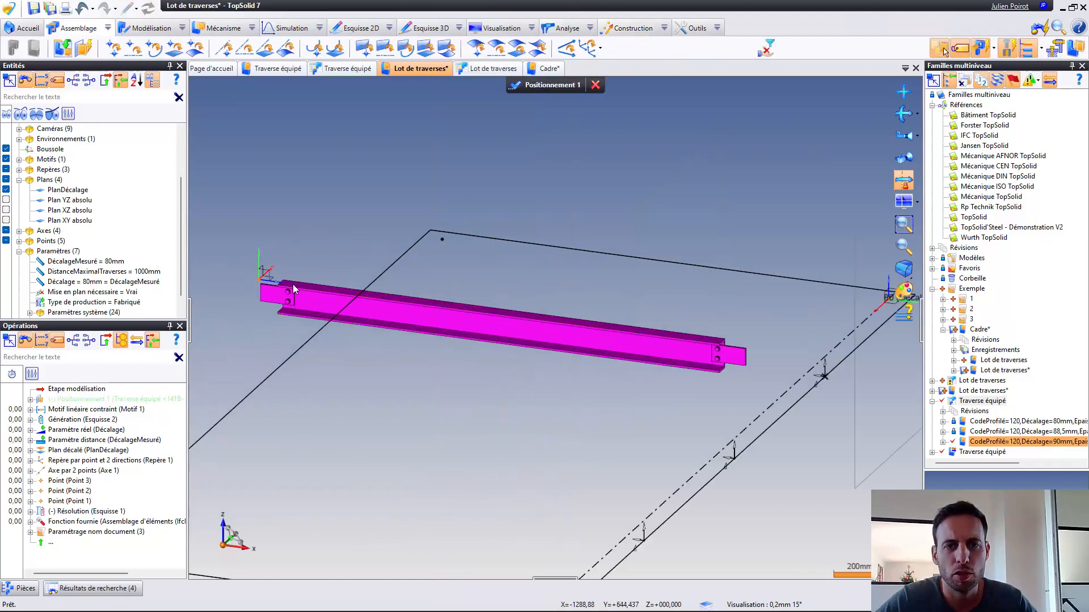
scroll(292, 284, "up", 2)
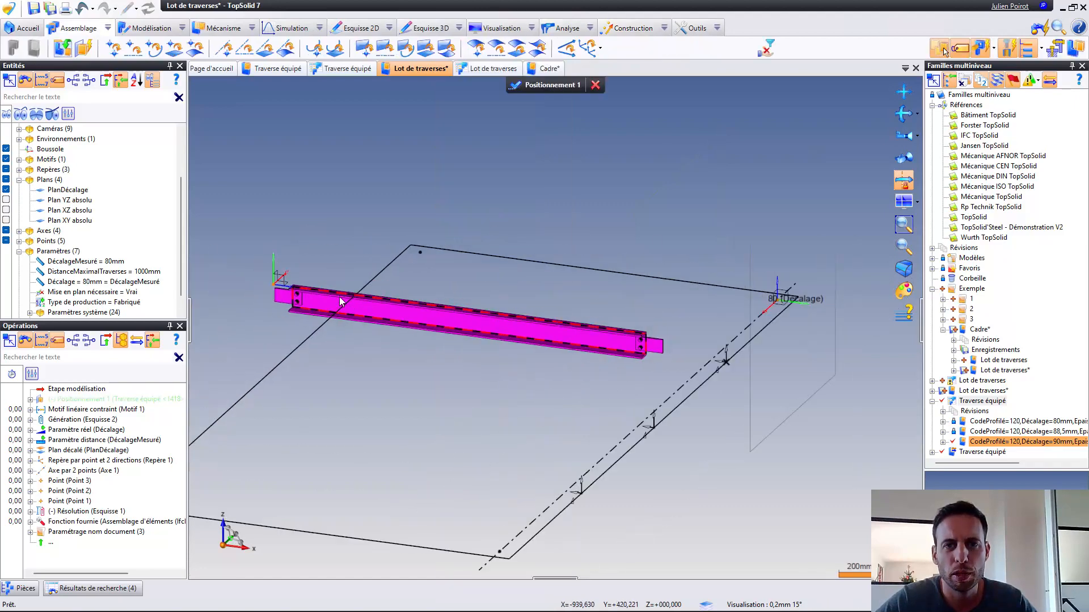
left_click(590, 50)
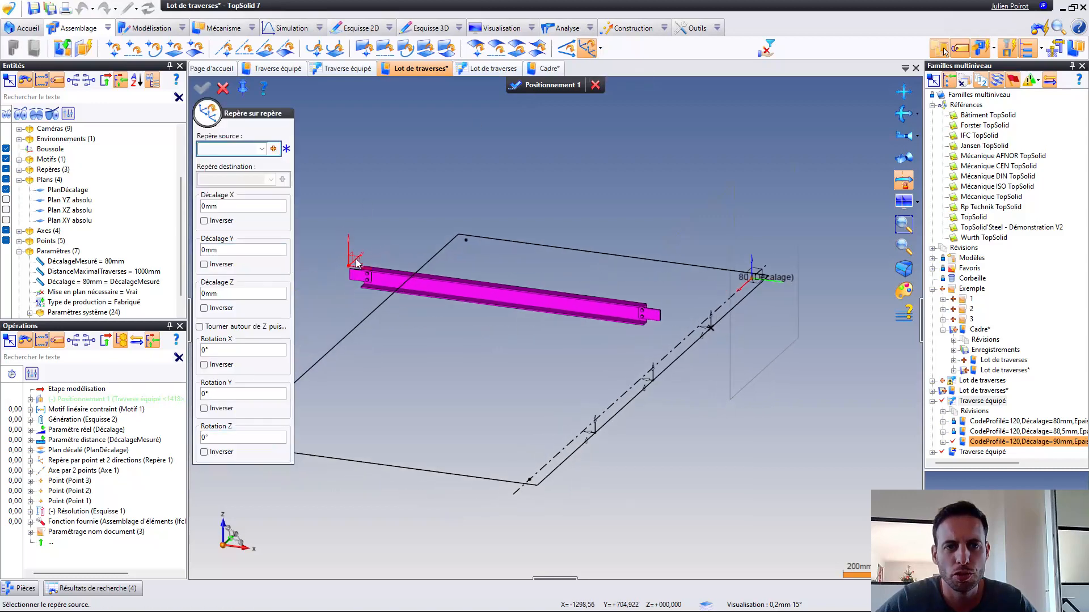
left_click(356, 263)
scroll(754, 275, "up", 2)
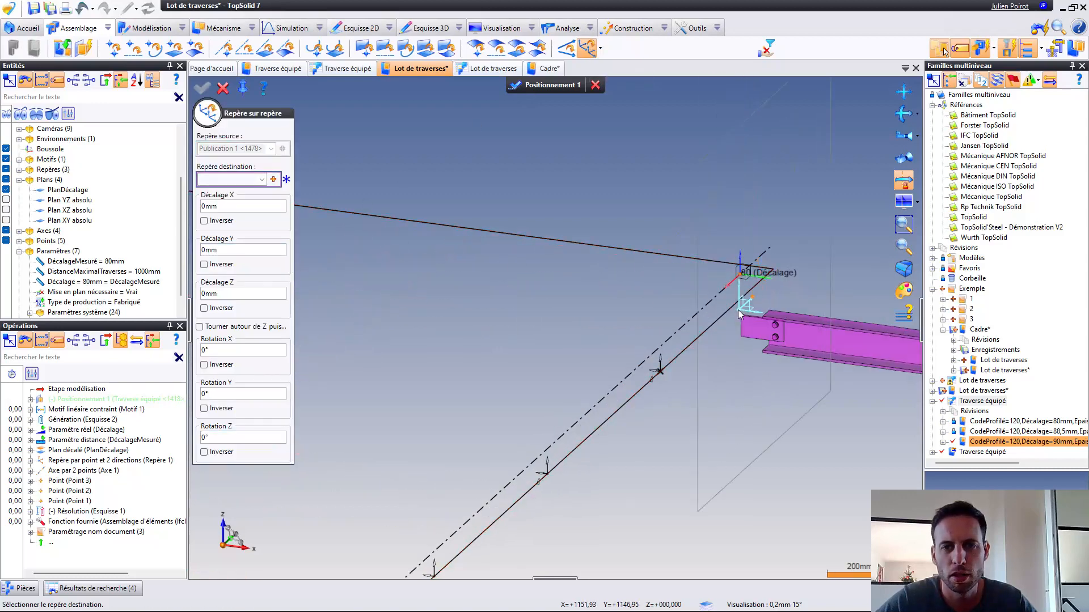
left_click(659, 371)
middle_click_drag(651, 365, 628, 357)
scroll(627, 356, "down", 4)
key("Escape")
mouse_move(461, 332)
middle_mouse_down()
mouse_move(513, 345)
mouse_move(475, 343)
middle_mouse_up()
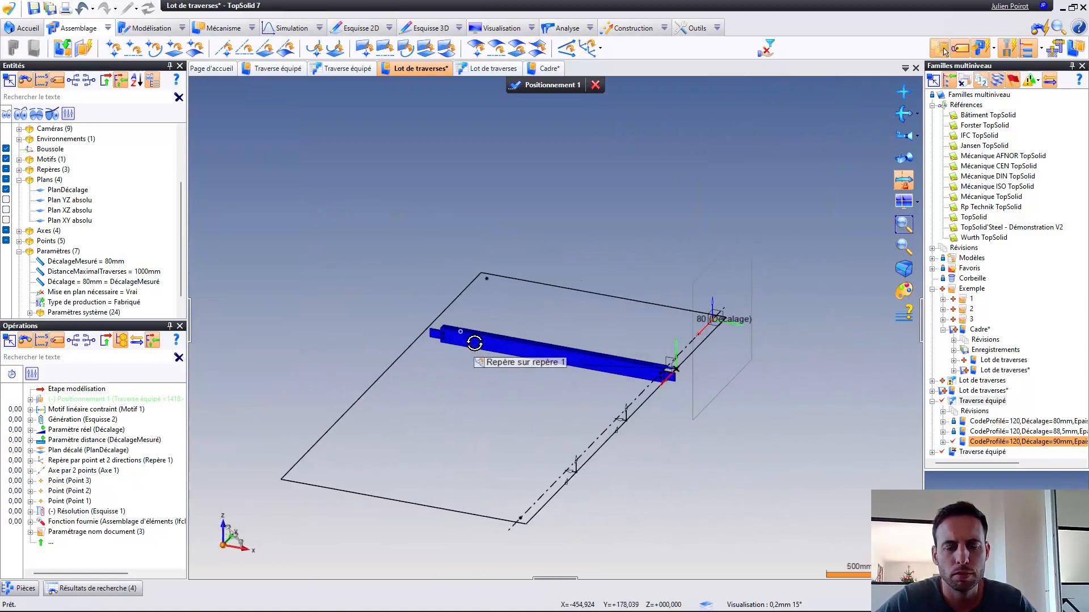
left_click(548, 86)
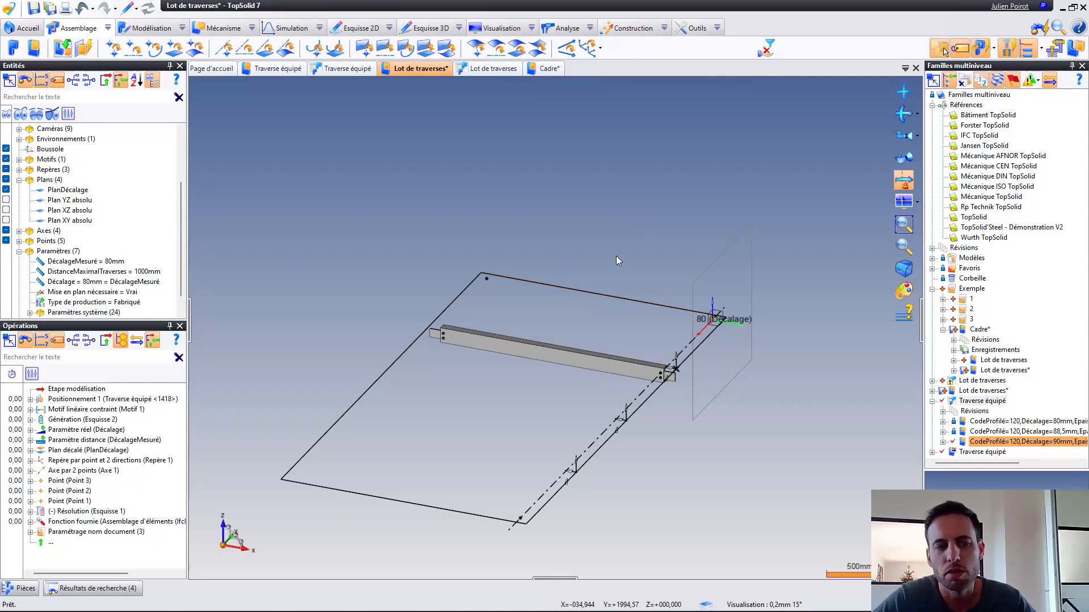
scroll(680, 380, "up", 5)
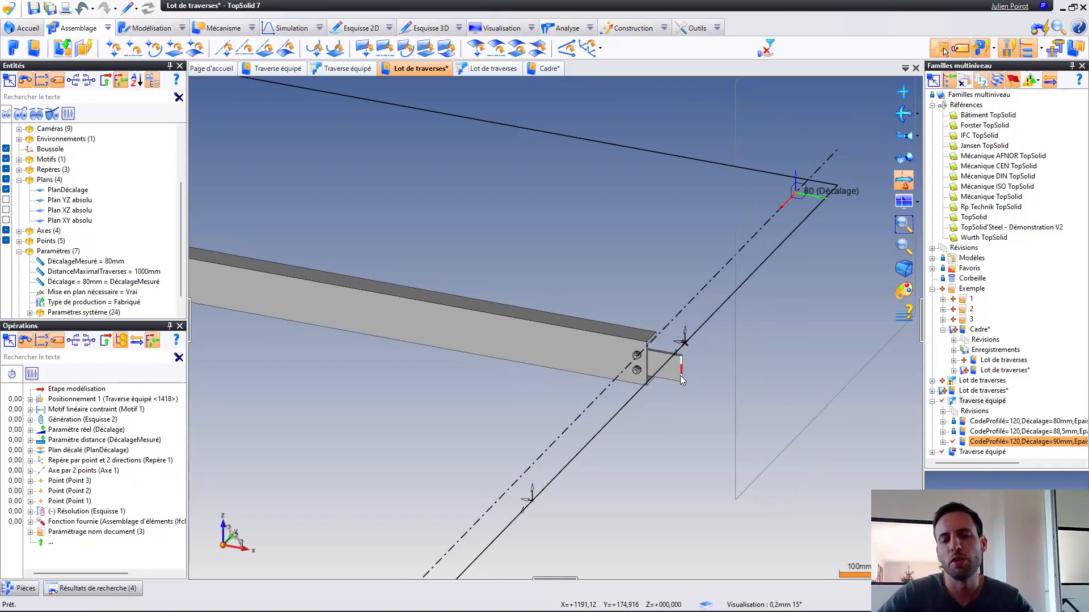
key("ctrl+s")
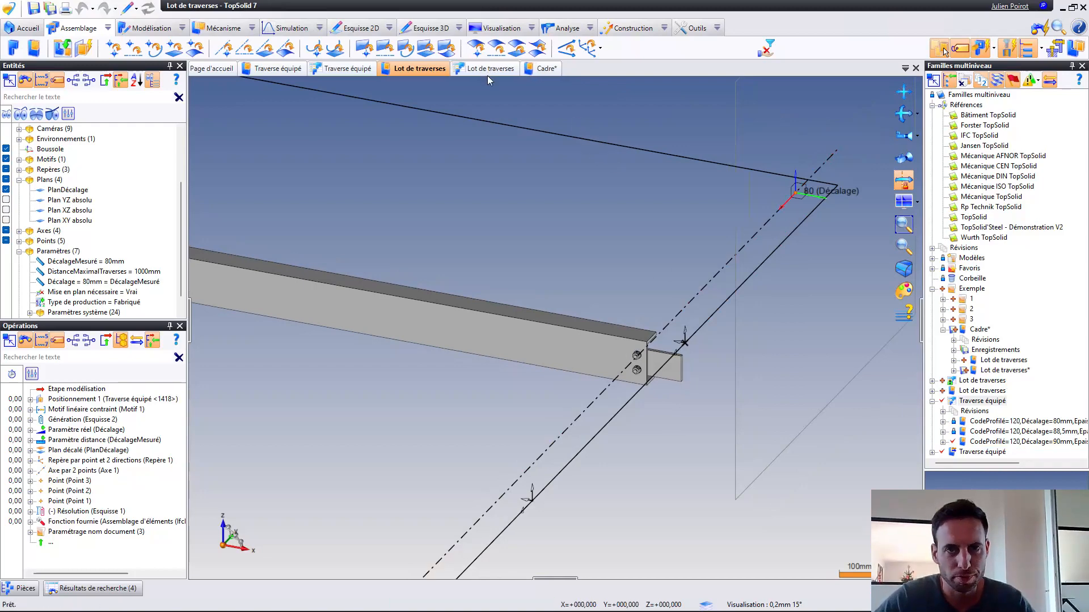
Repeat the Traverse équipé along the linear pattern Motif 1, including the original instance
scroll(550, 113, "down", 1)
left_click(619, 29)
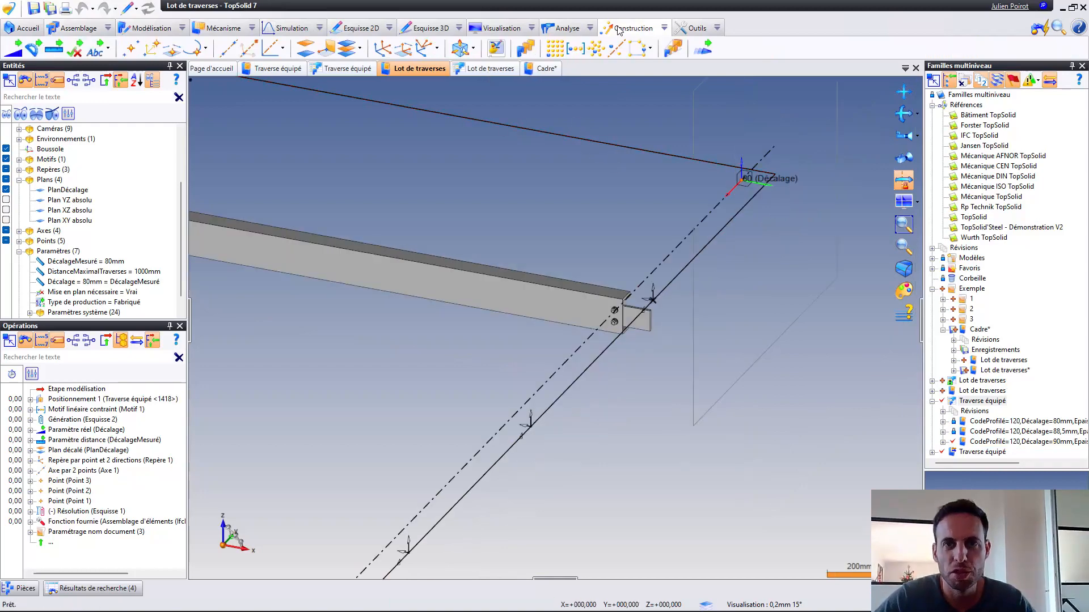
left_click(519, 51)
left_click(446, 259)
left_click(225, 307)
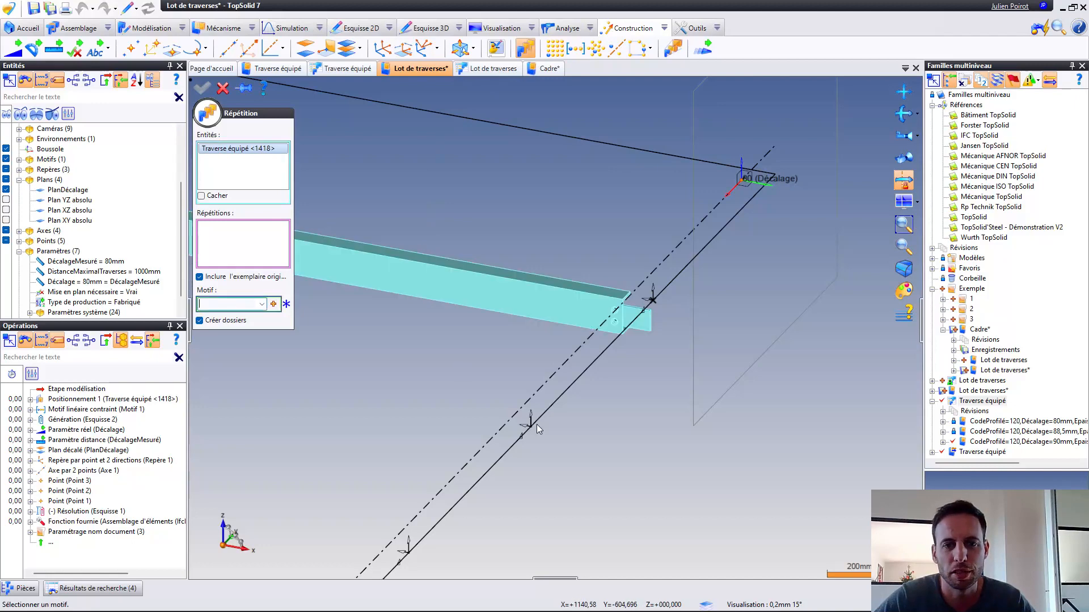
left_click(530, 429)
key("Return")
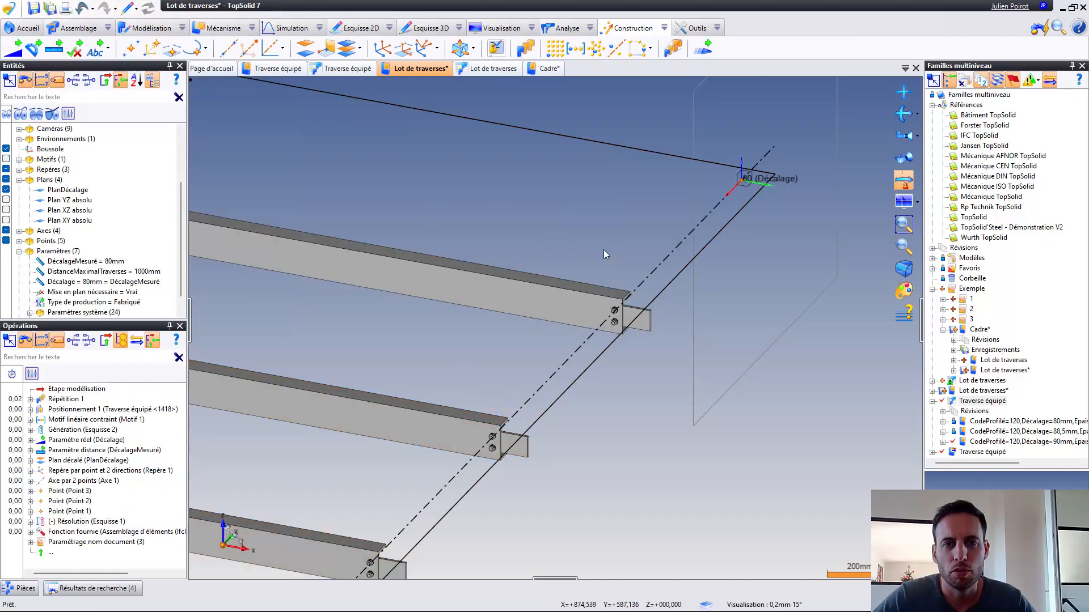
Save the Lot de traverses assembly and its family, and go to the Cadre assembly
scroll(604, 249, "down", 1)
key("ctrl+s")
left_click(478, 71)
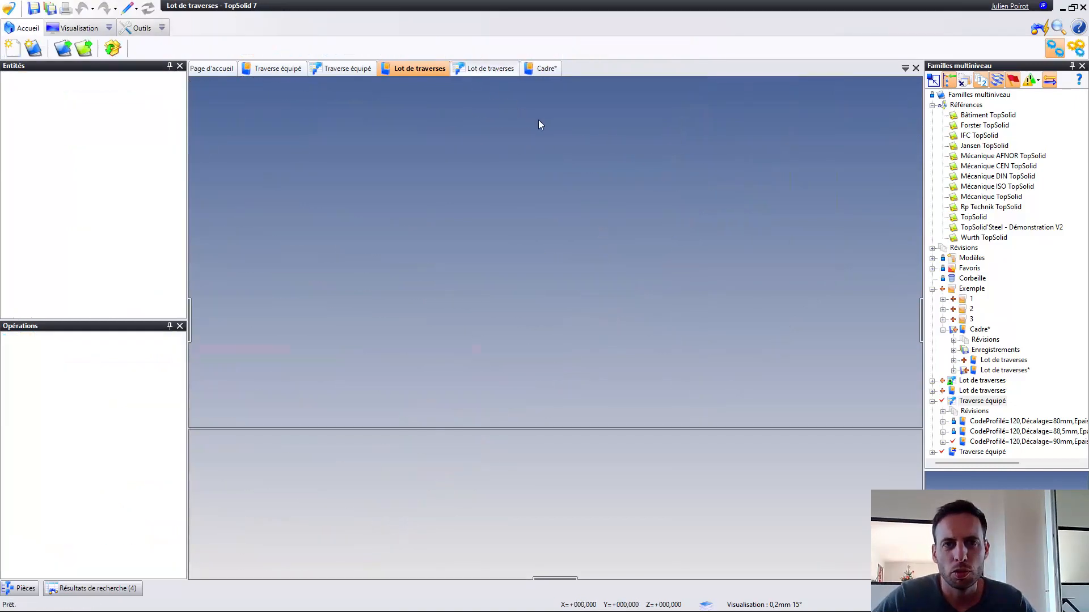
key("ctrl+s")
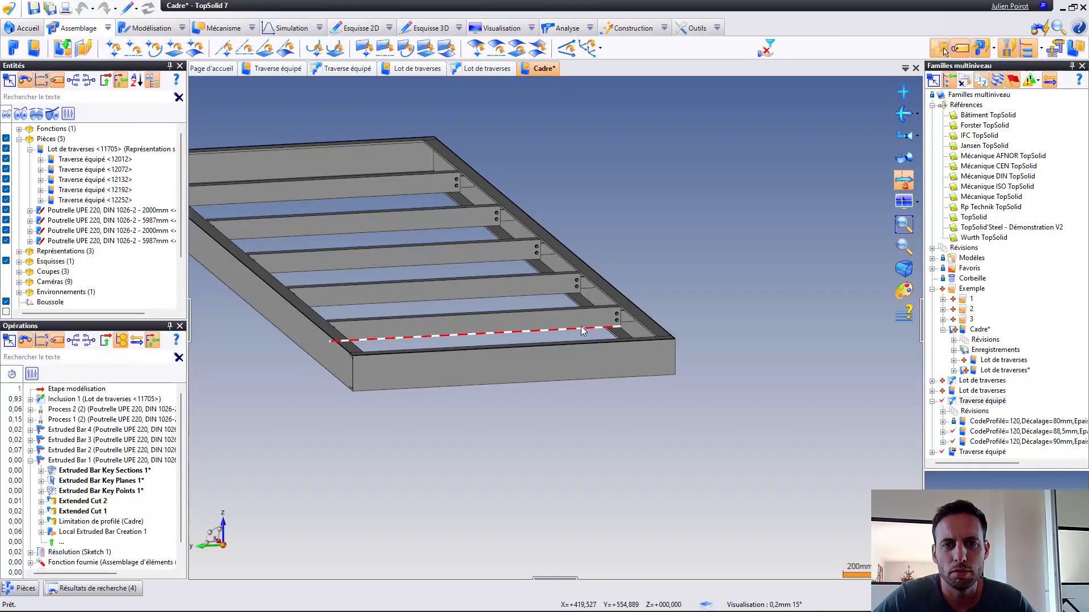
Examine the crossbars and their bolted end plates in the Cadre assembly from several angles and close up
middle_click_drag(573, 333, 558, 326)
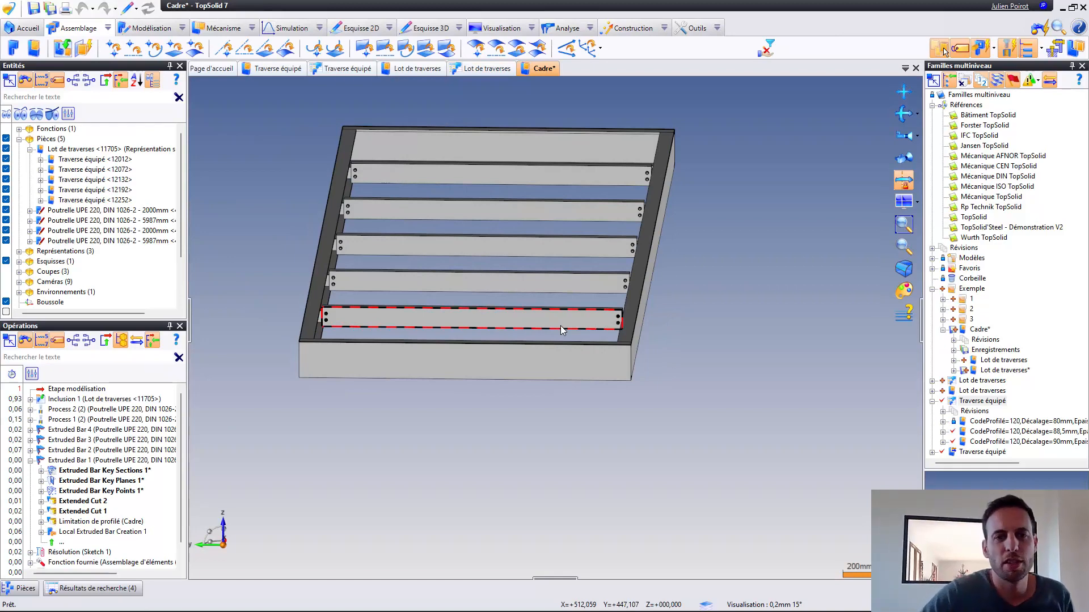
middle_click_drag(598, 250, 543, 252)
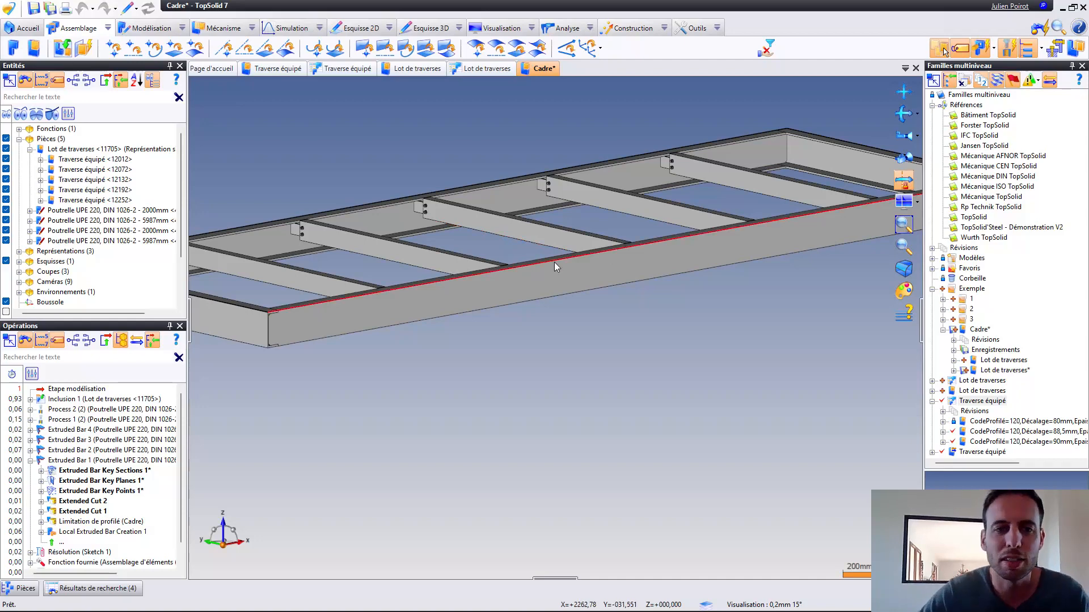
middle_click_drag(660, 162, 474, 229)
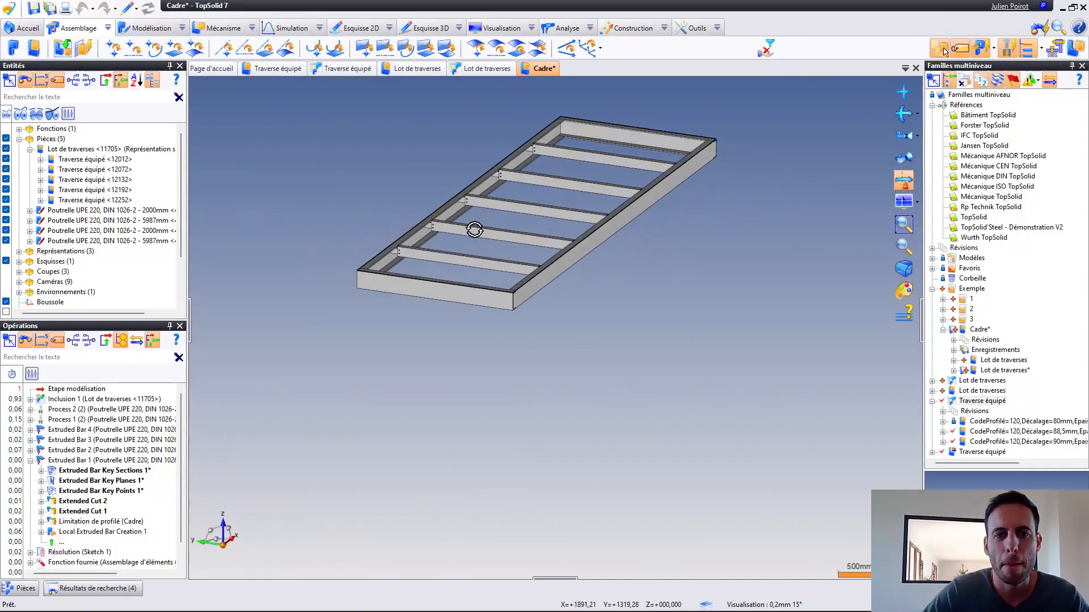
scroll(474, 229, "up", 2)
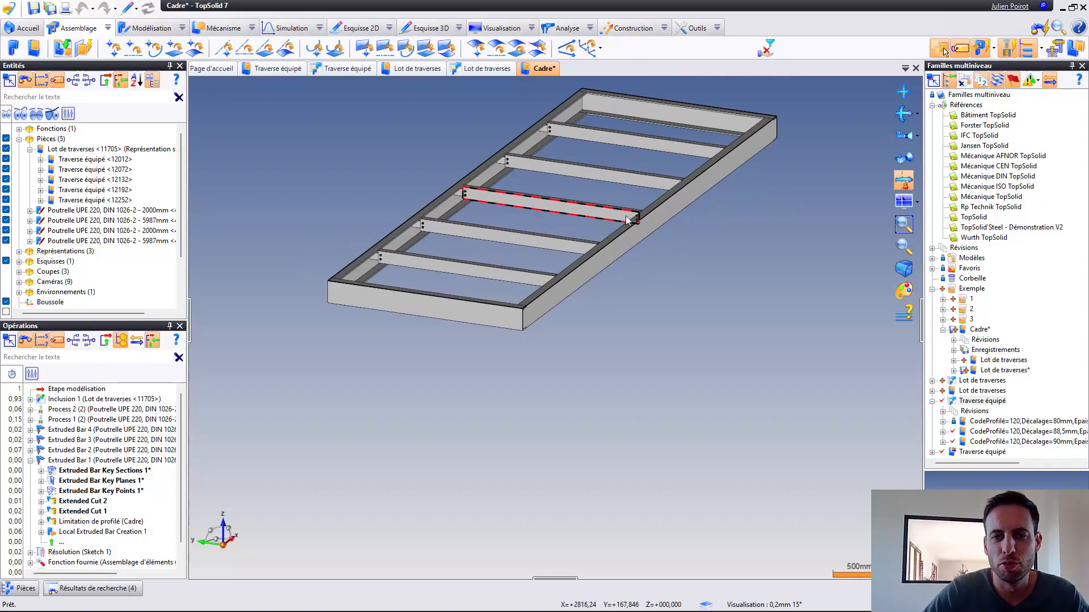
middle_click_drag(637, 207, 640, 255)
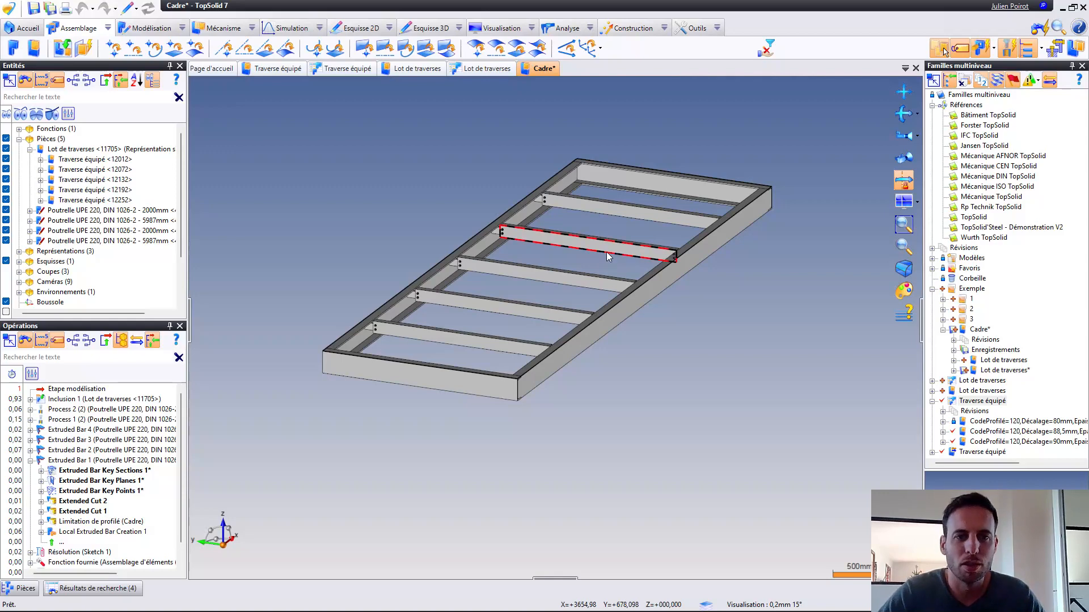
scroll(520, 253, "up", 10)
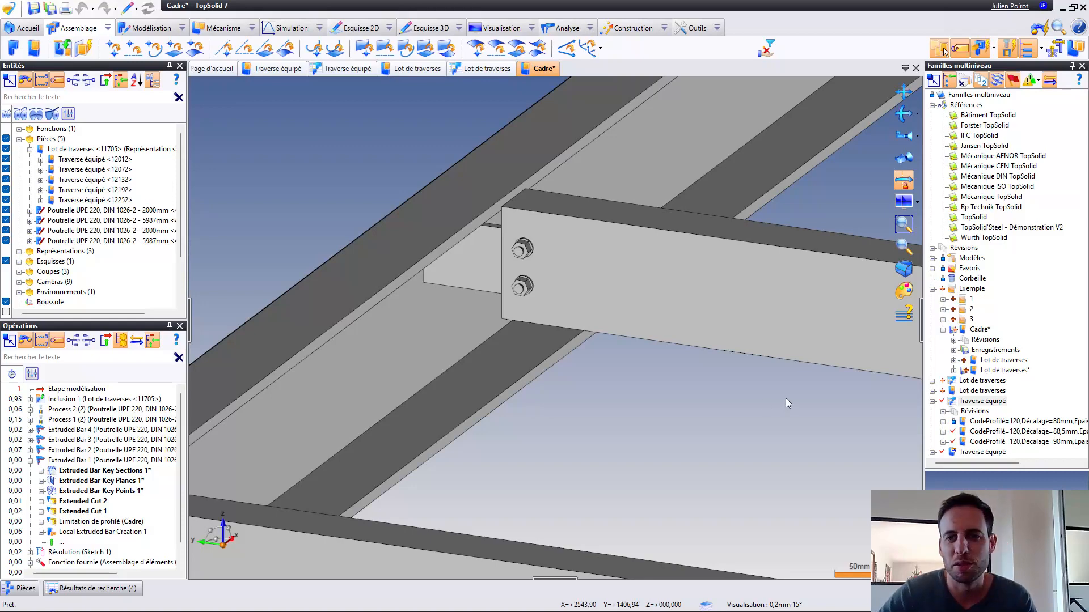
scroll(682, 287, "down", 6)
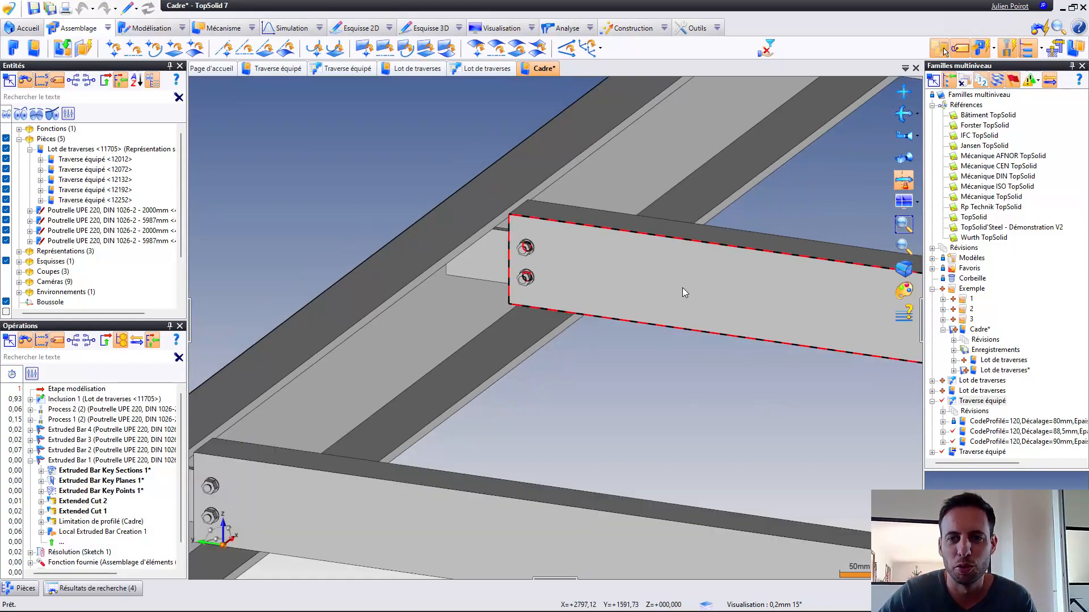
middle_click_drag(679, 254, 489, 259)
scroll(489, 258, "up", 1)
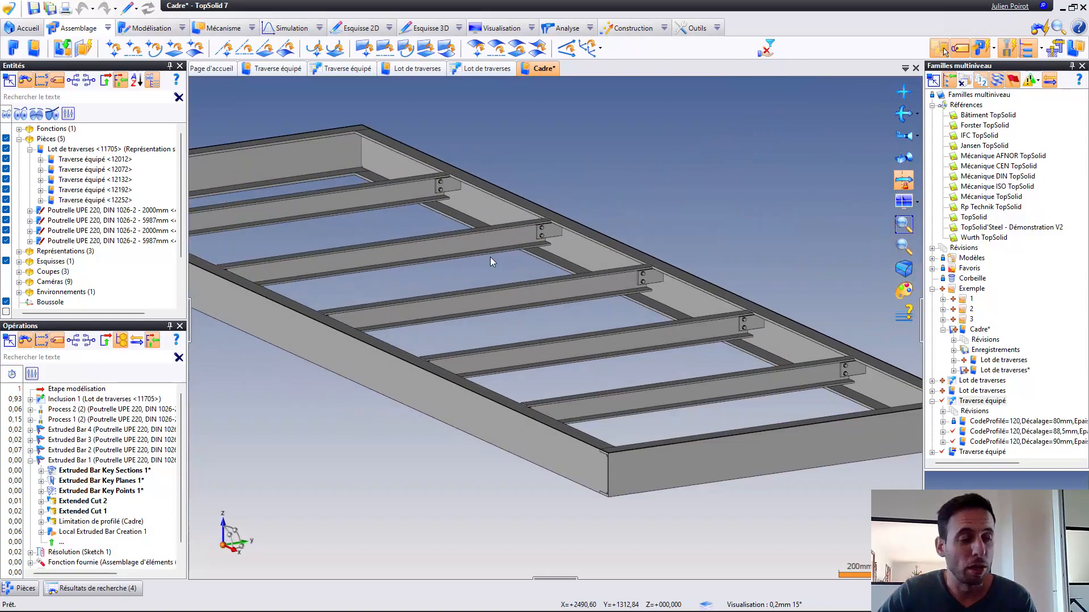